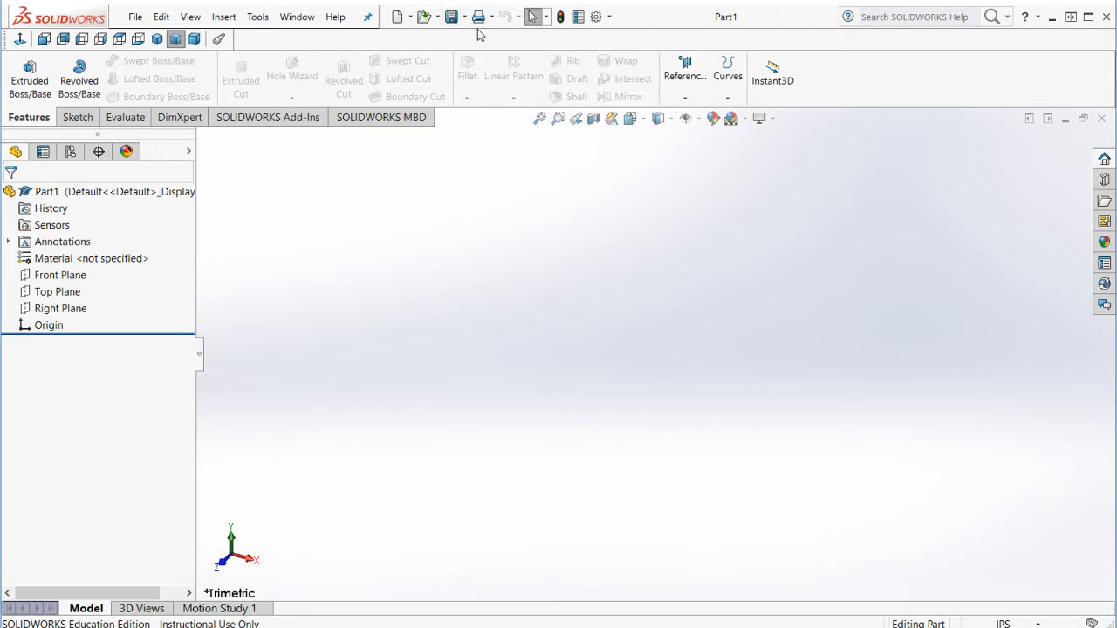
# Step: Save the part as SketchingVideo in the Documents > EG110 > SolidWorks Learning Module folder
pyautogui.click(452, 17)
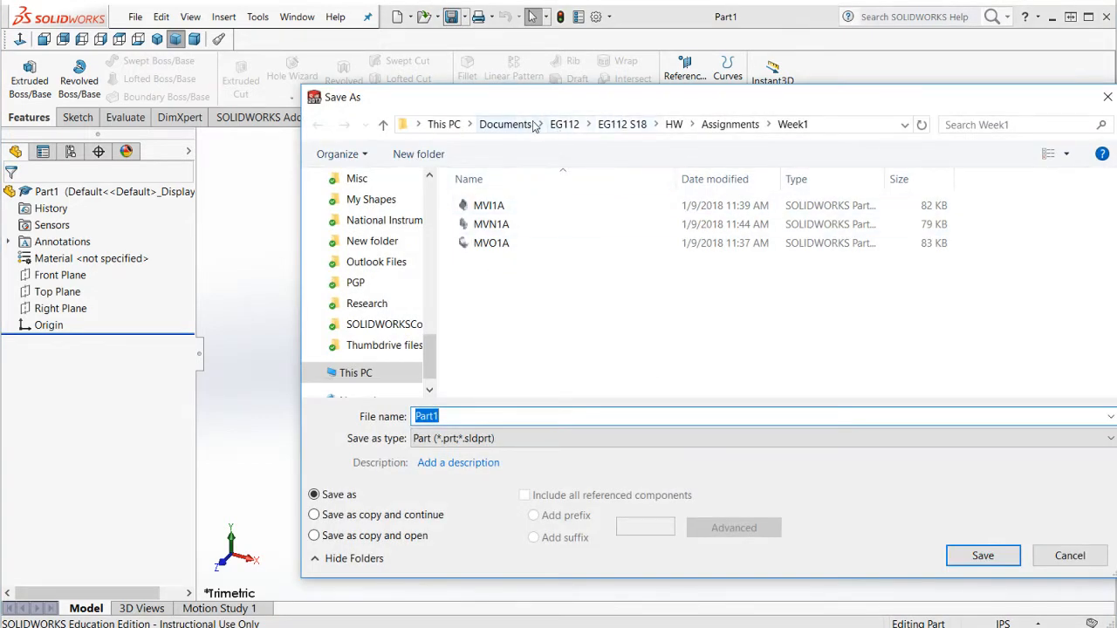
pyautogui.click(506, 124)
pyautogui.scroll(-2, 502, 351)
pyautogui.scroll(-1, 502, 351)
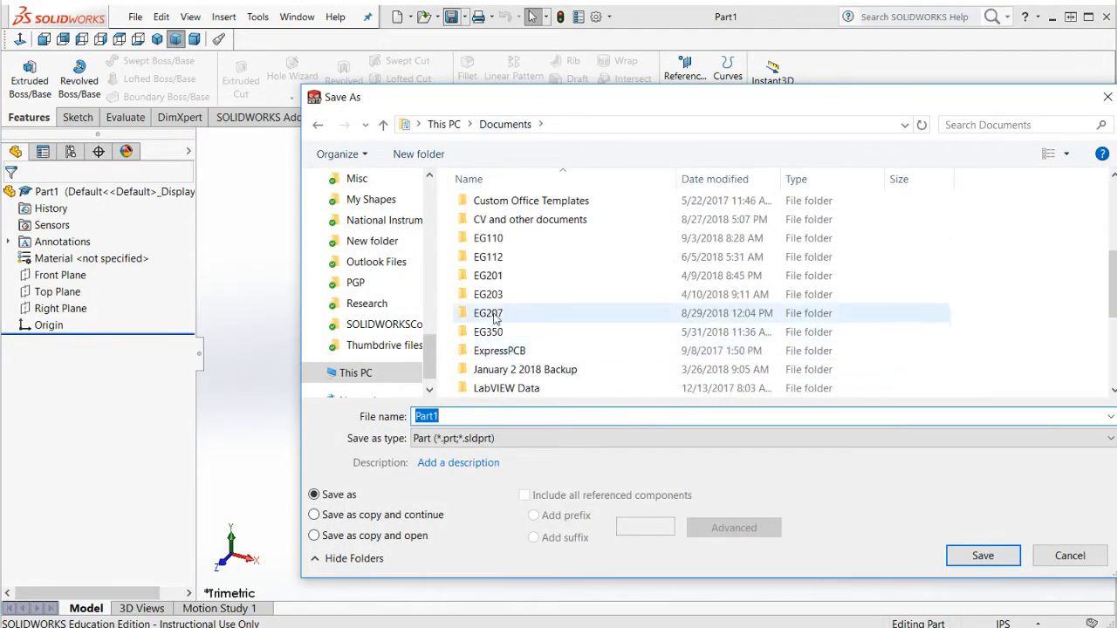
pyautogui.doubleClick(503, 249)
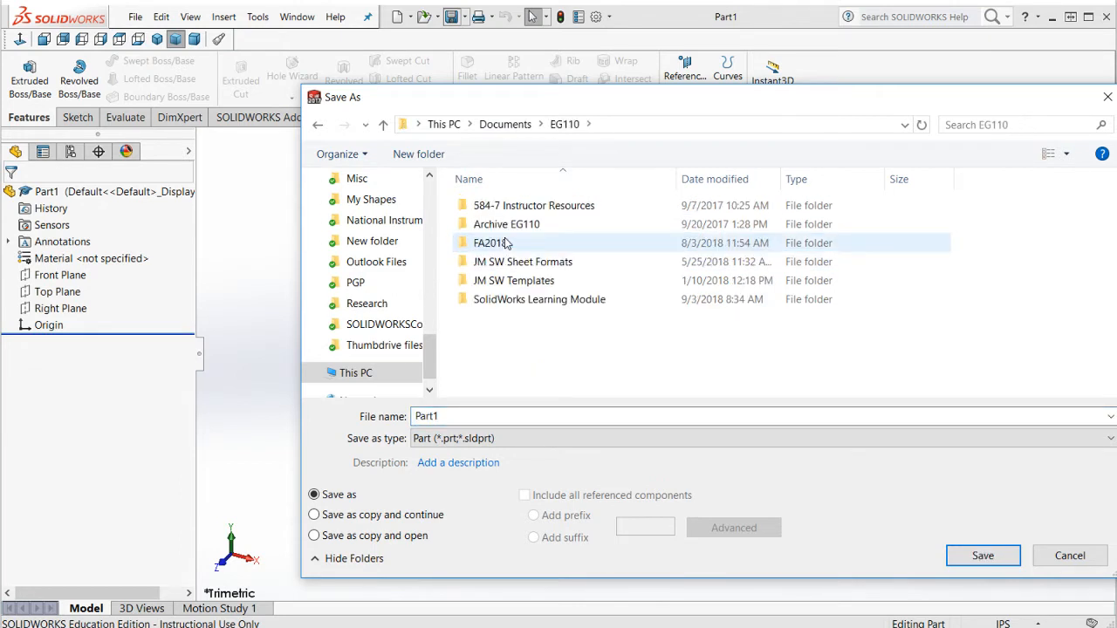
pyautogui.doubleClick(502, 300)
pyautogui.doubleClick(492, 413)
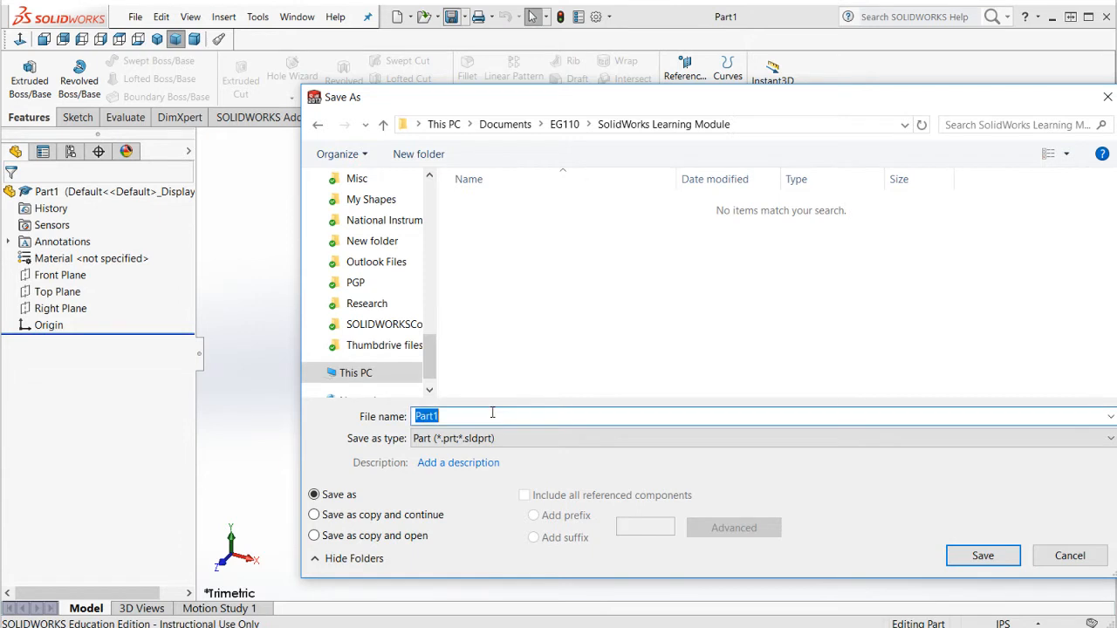
pyautogui.write('SketchingVideo')
pyautogui.press('Return')
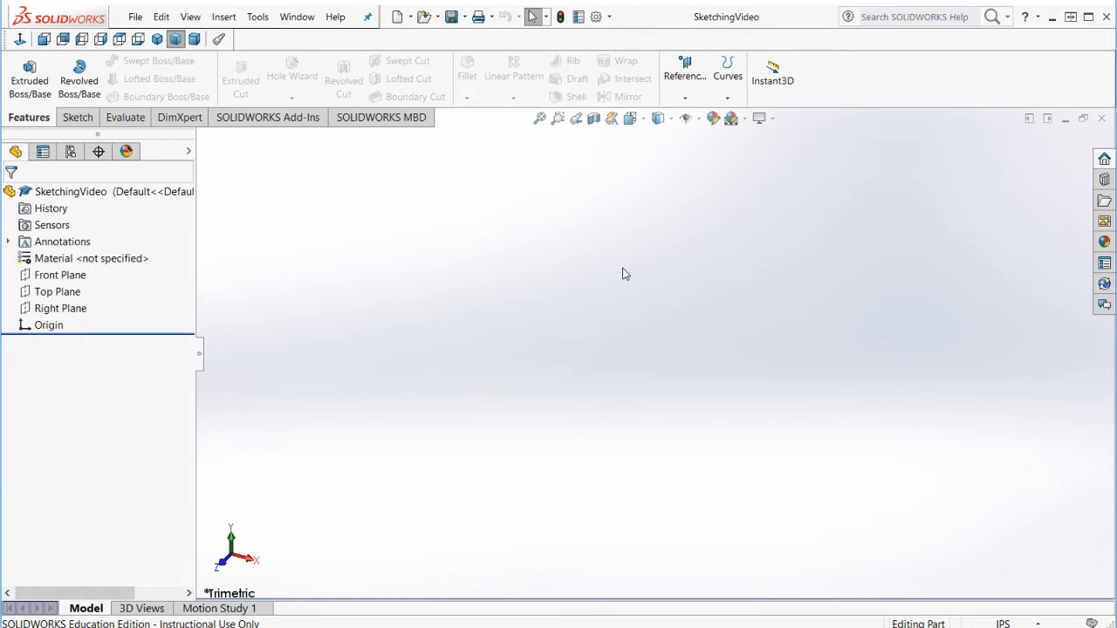
pyautogui.click(89, 118)
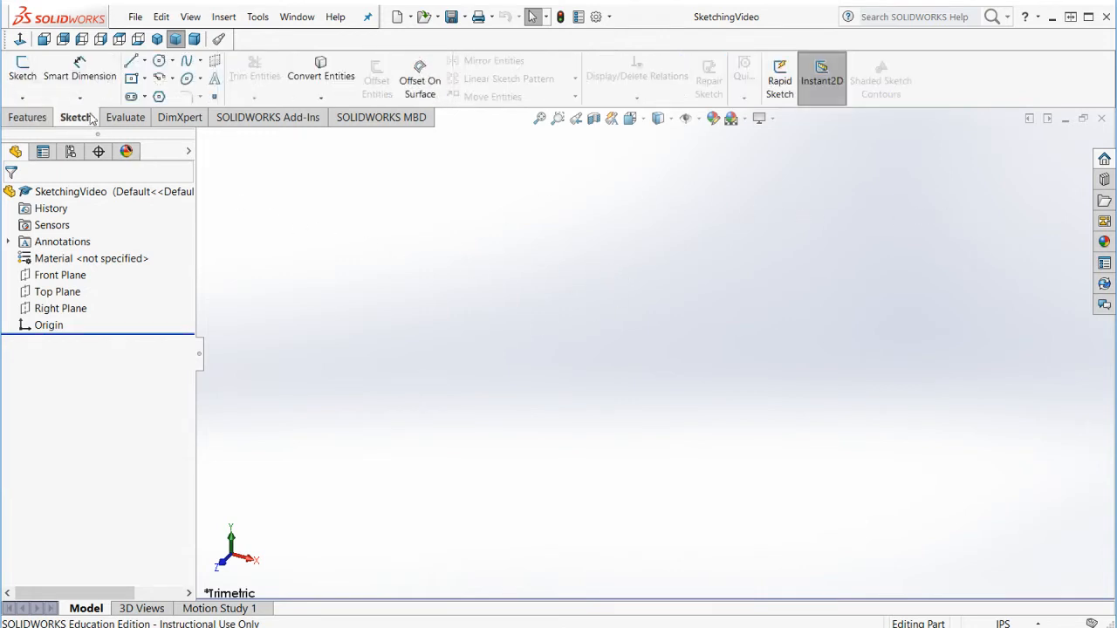
pyautogui.click(23, 70)
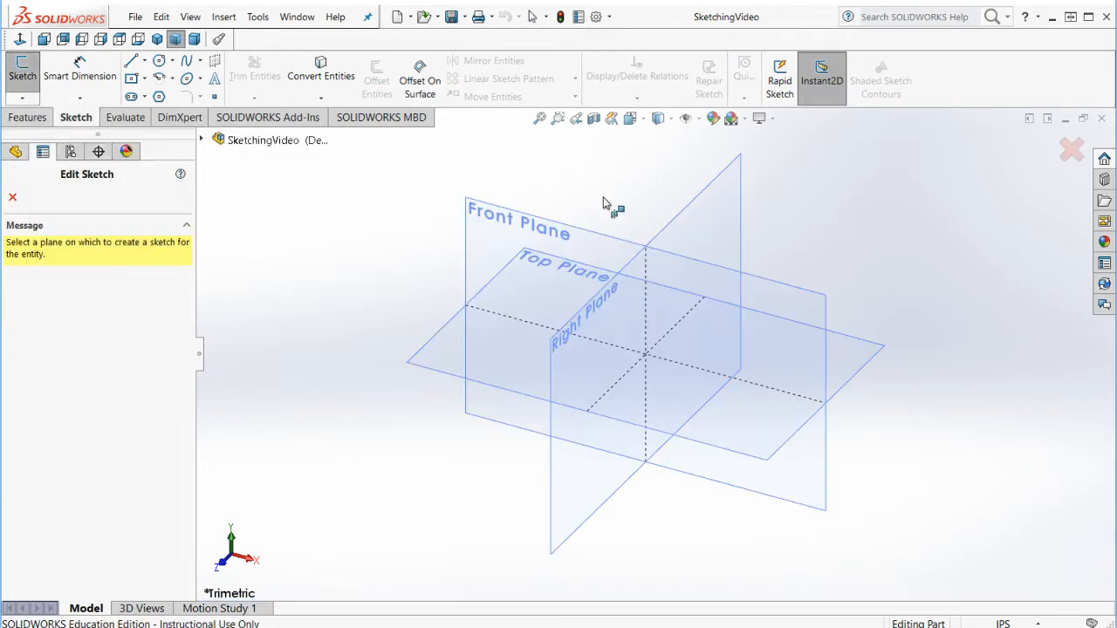
pyautogui.click(561, 234)
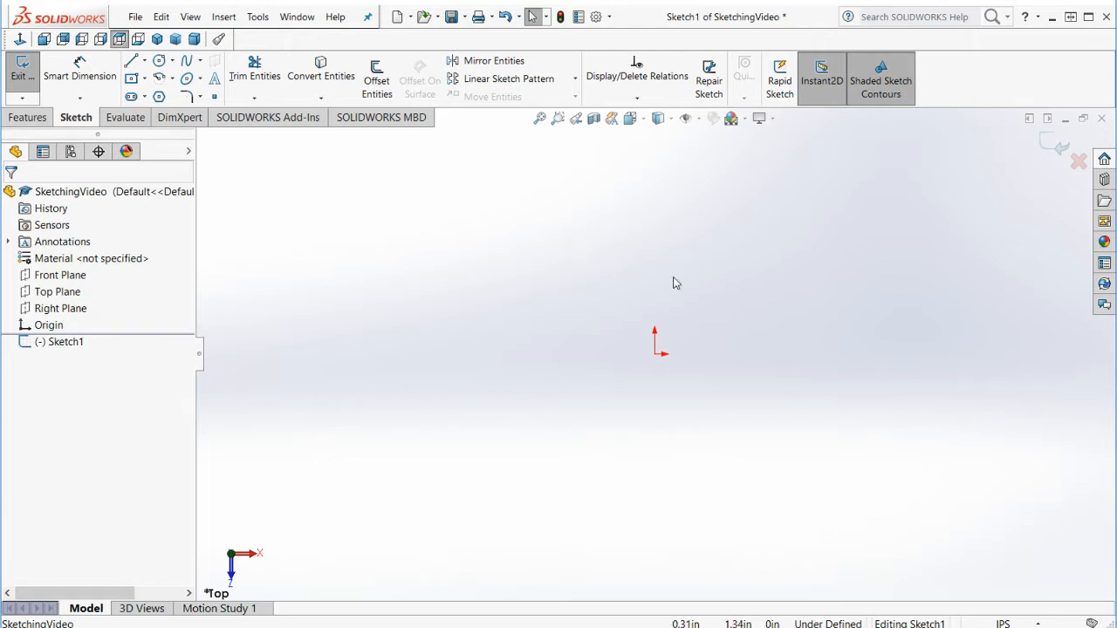
pyautogui.click(1079, 162)
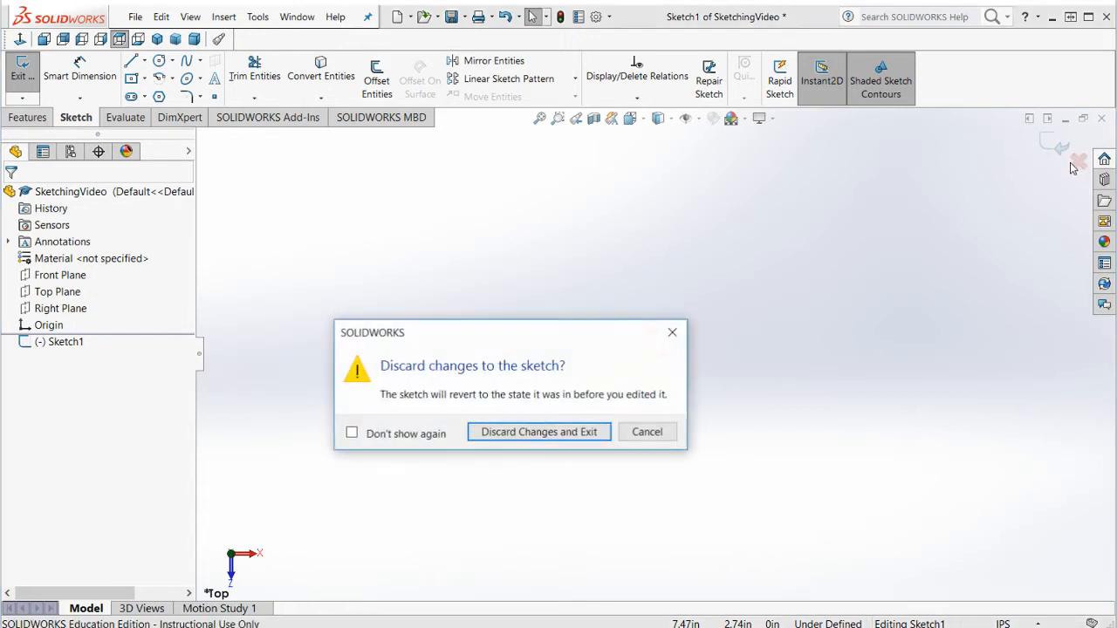
pyautogui.click(542, 439)
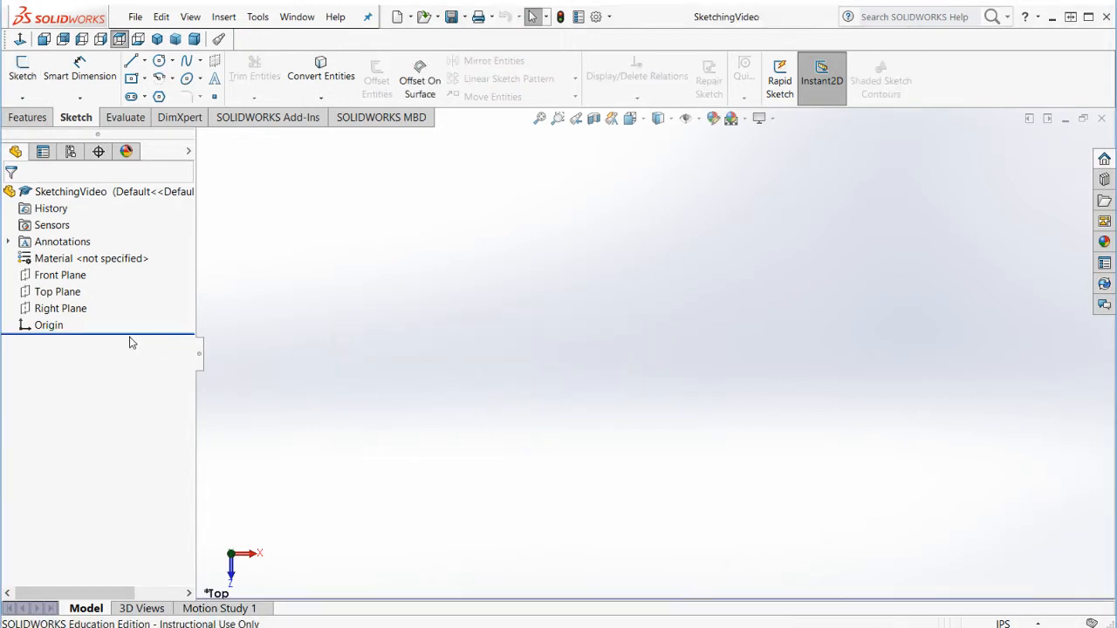
# Step: Start a new sketch on the Front Plane
pyautogui.click(21, 68)
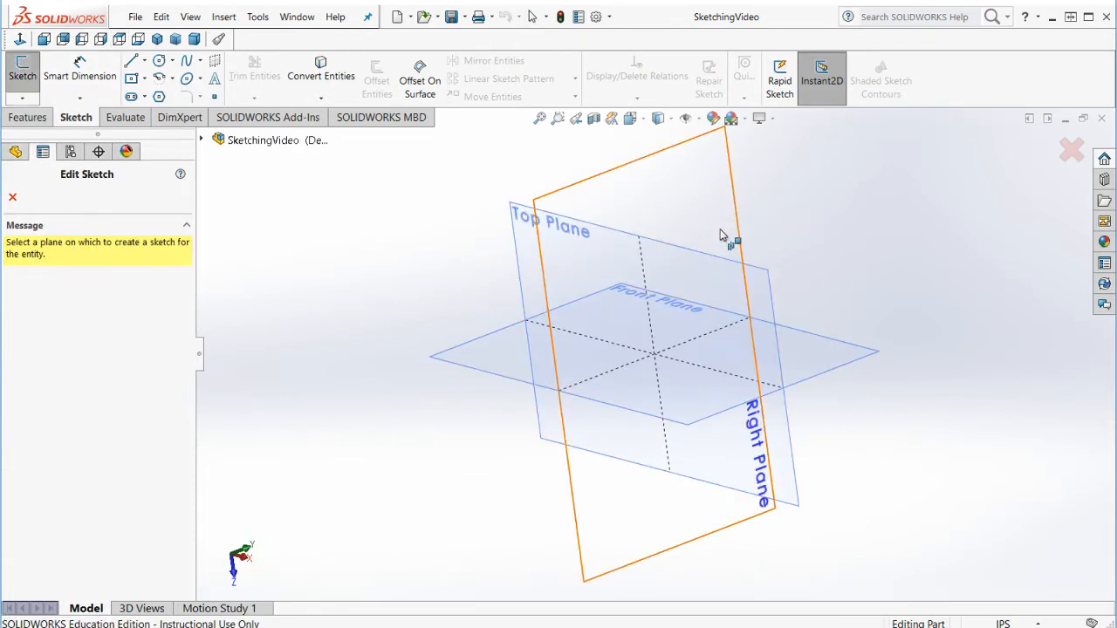
pyautogui.click(834, 358)
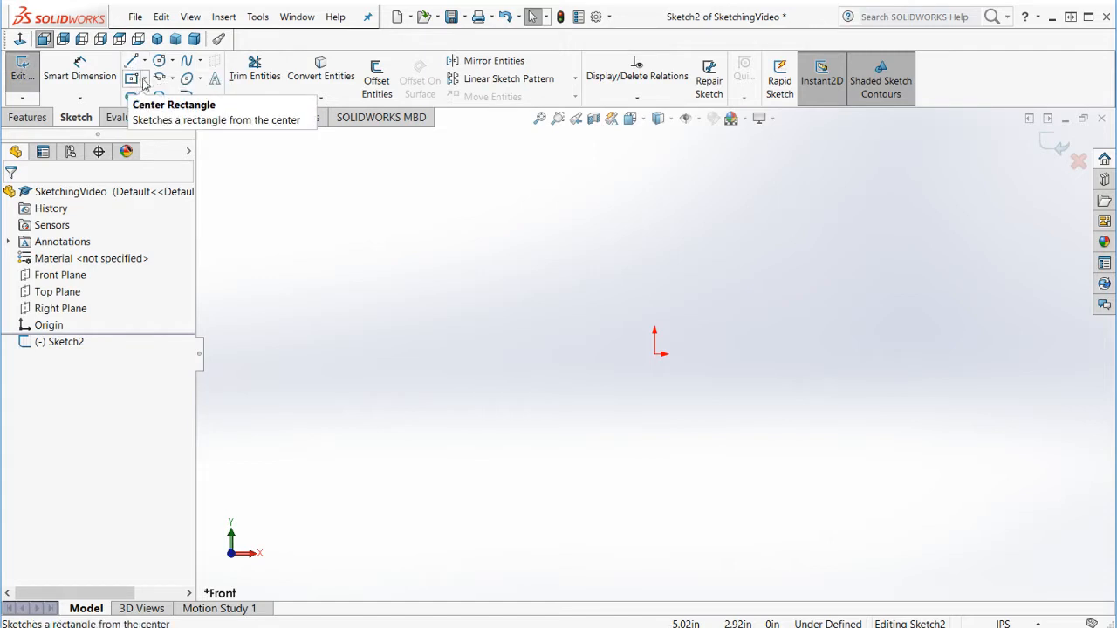
pyautogui.click(146, 79)
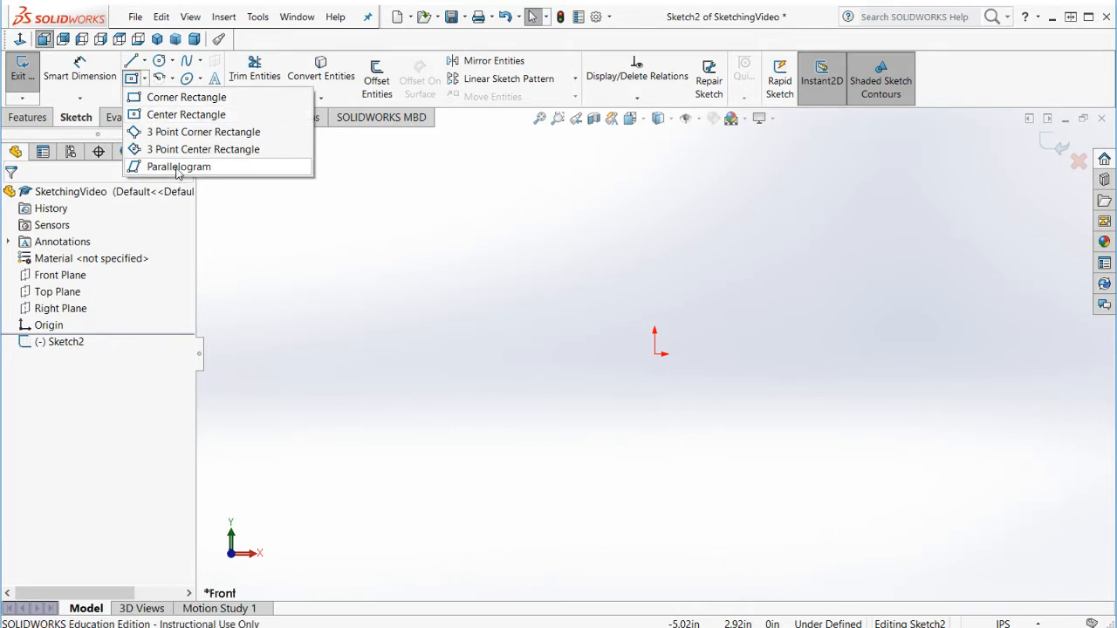
pyautogui.click(172, 63)
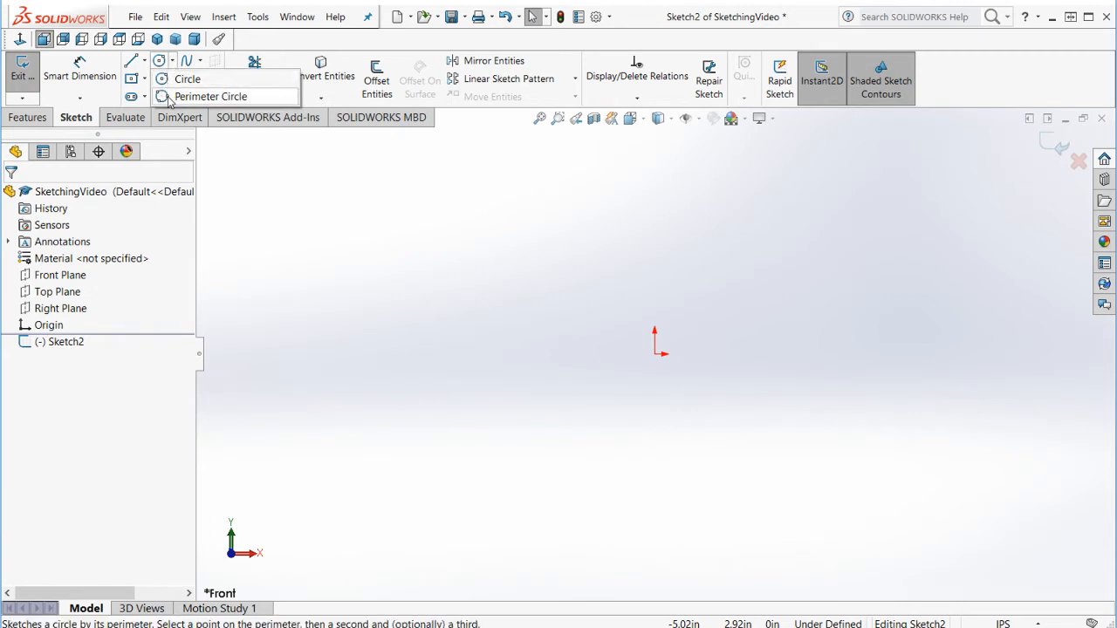
pyautogui.click(171, 80)
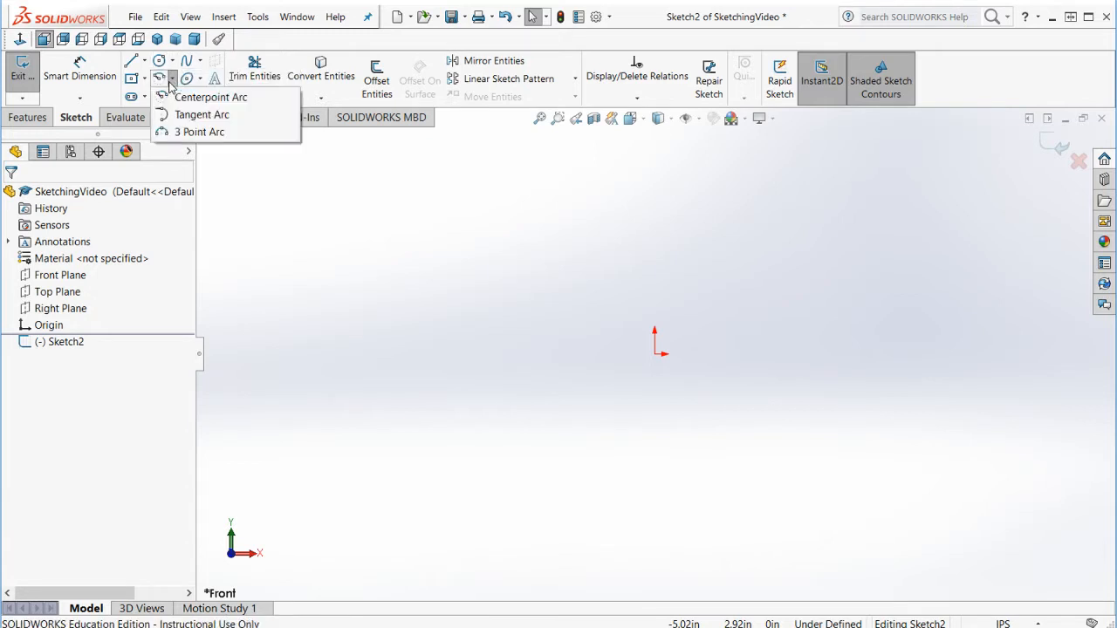
pyautogui.click(169, 82)
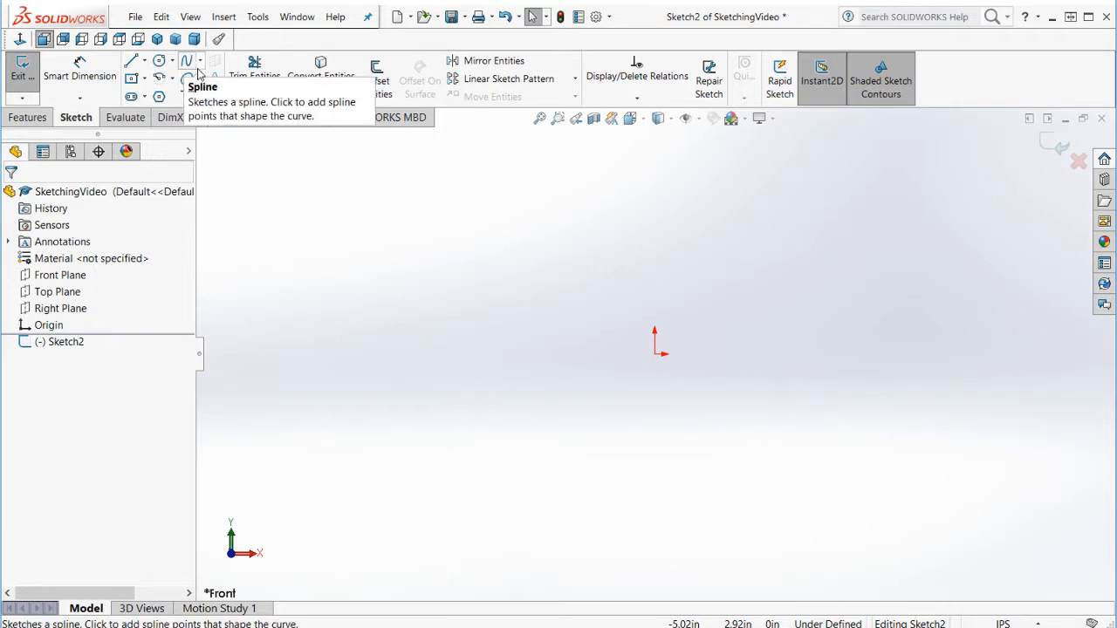
pyautogui.click(145, 97)
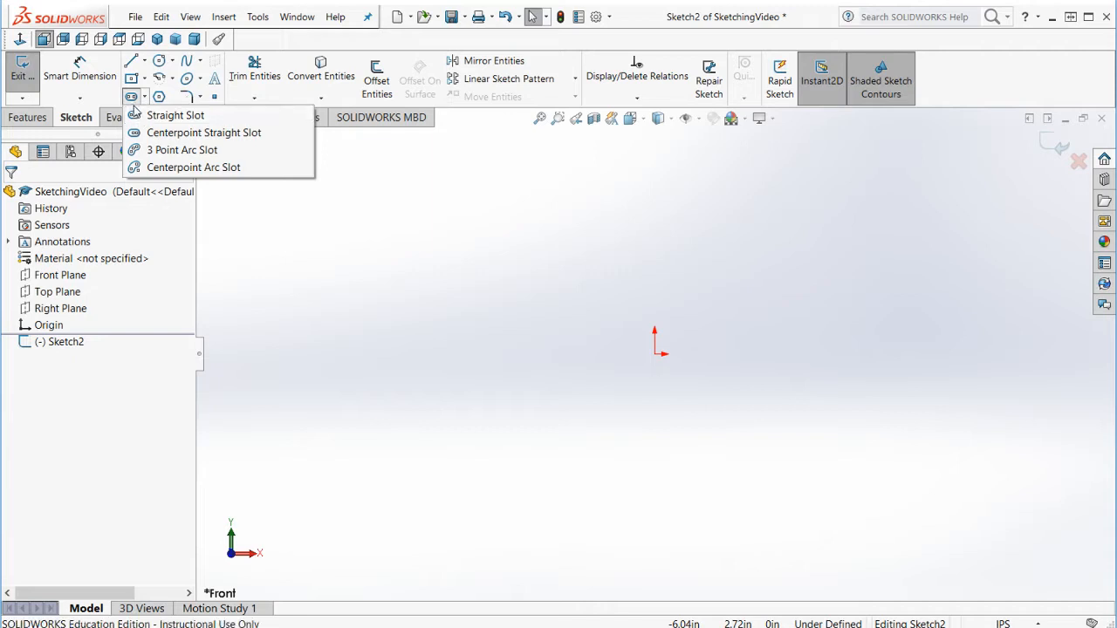
pyautogui.click(146, 98)
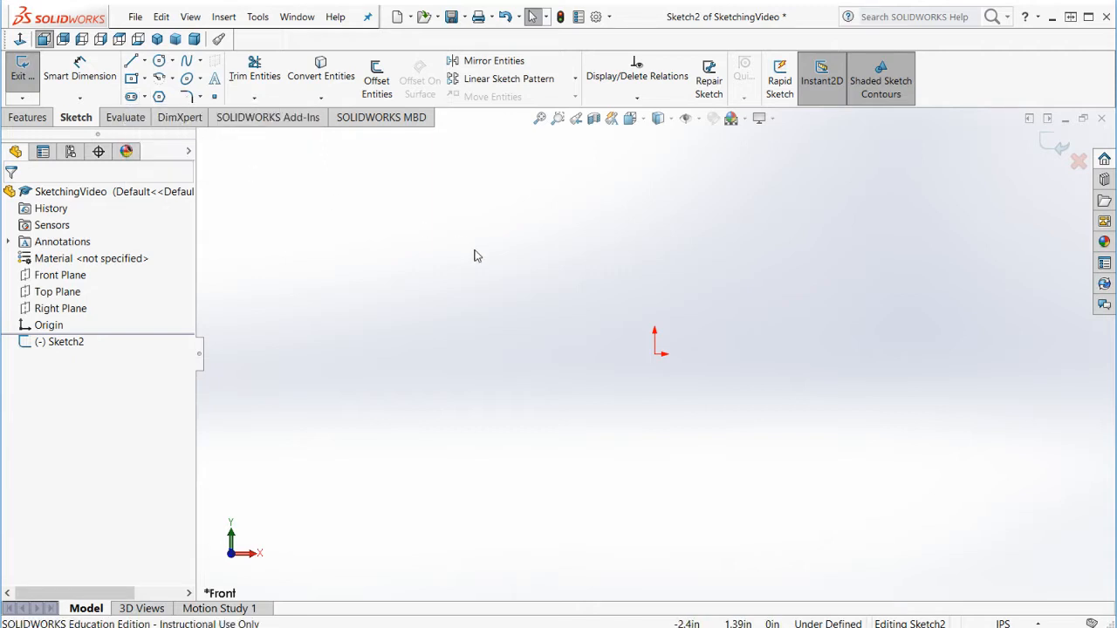
# Step: Sketch a center rectangle about 4.16 in high, wider than tall, with its center on the origin
pyautogui.click(131, 80)
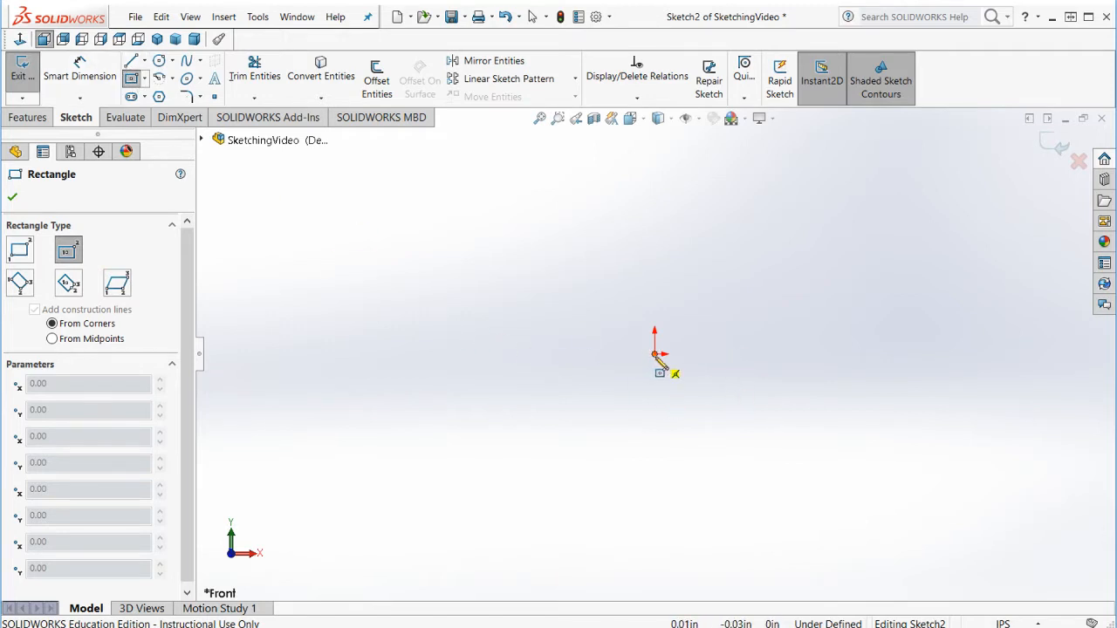
pyautogui.click(145, 79)
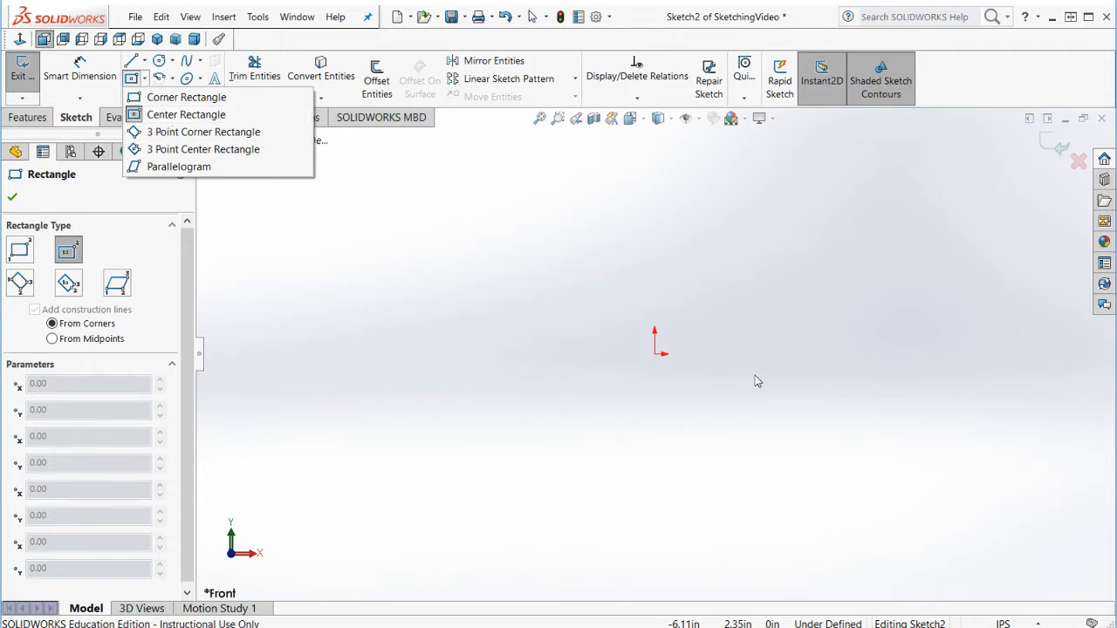
pyautogui.click(186, 115)
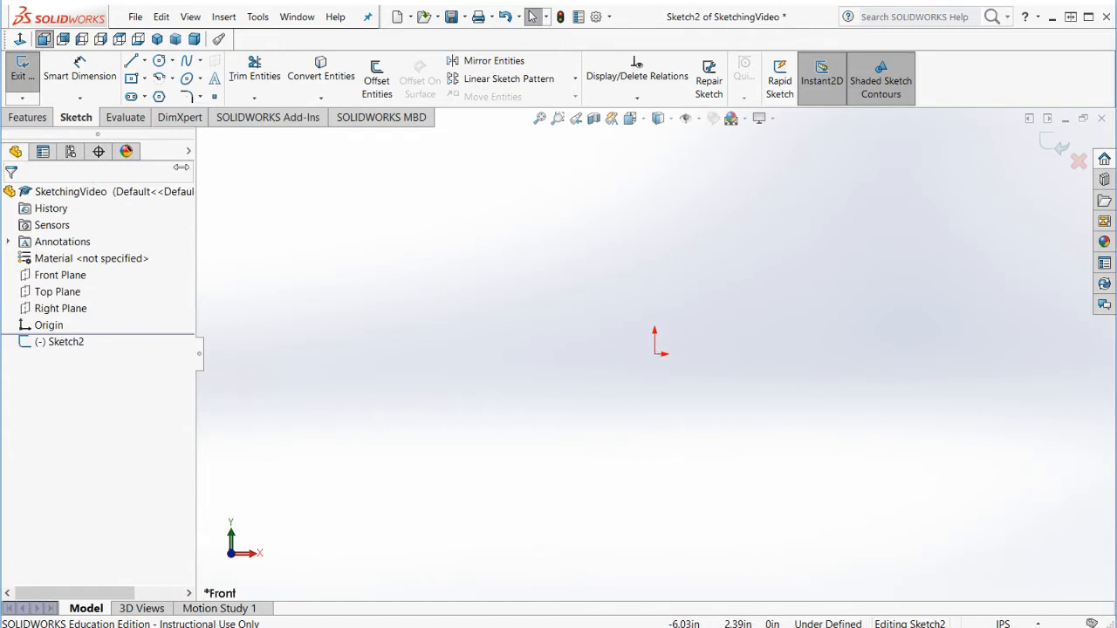
pyautogui.click(656, 353)
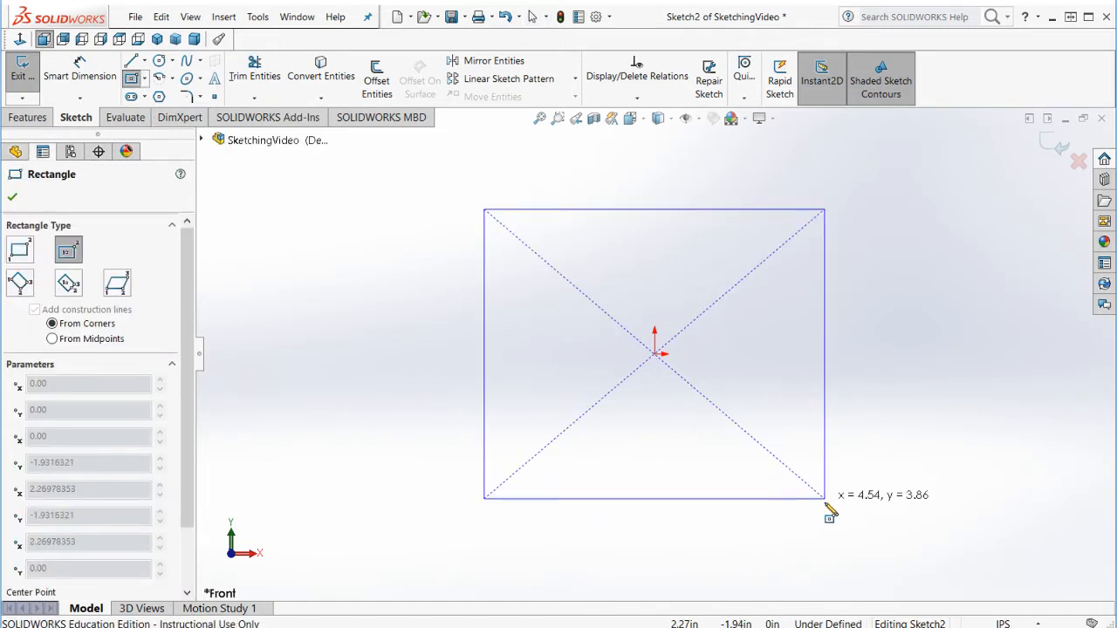
pyautogui.click(882, 510)
pyautogui.press('Escape')
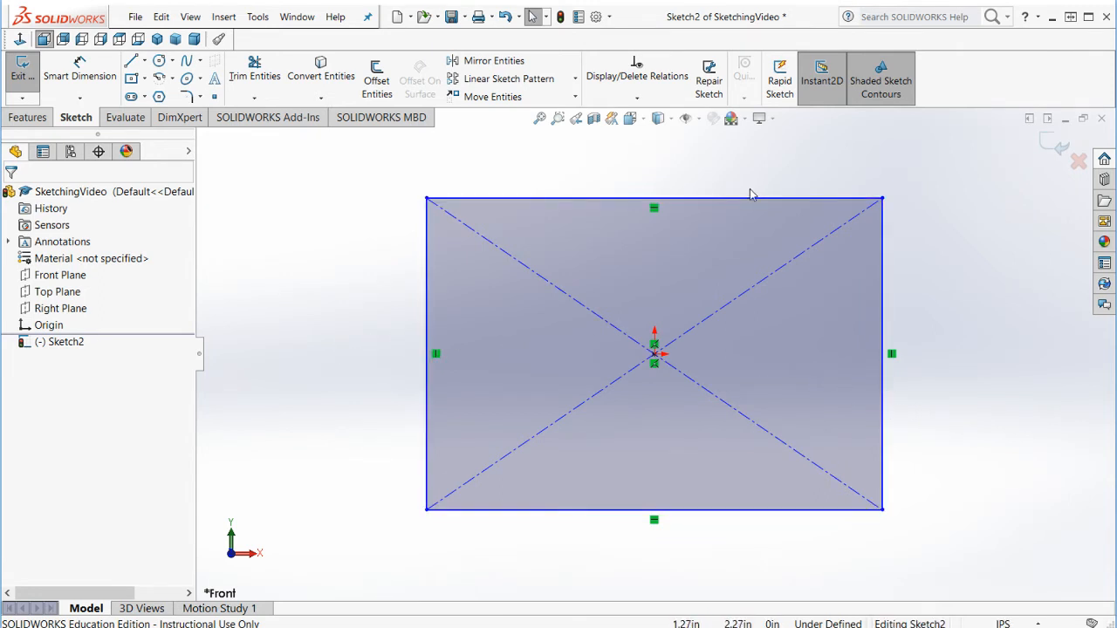
# Step: Add an Equal relation between the rectangle's left vertical edge and its top horizontal edge
pyautogui.click(427, 281)
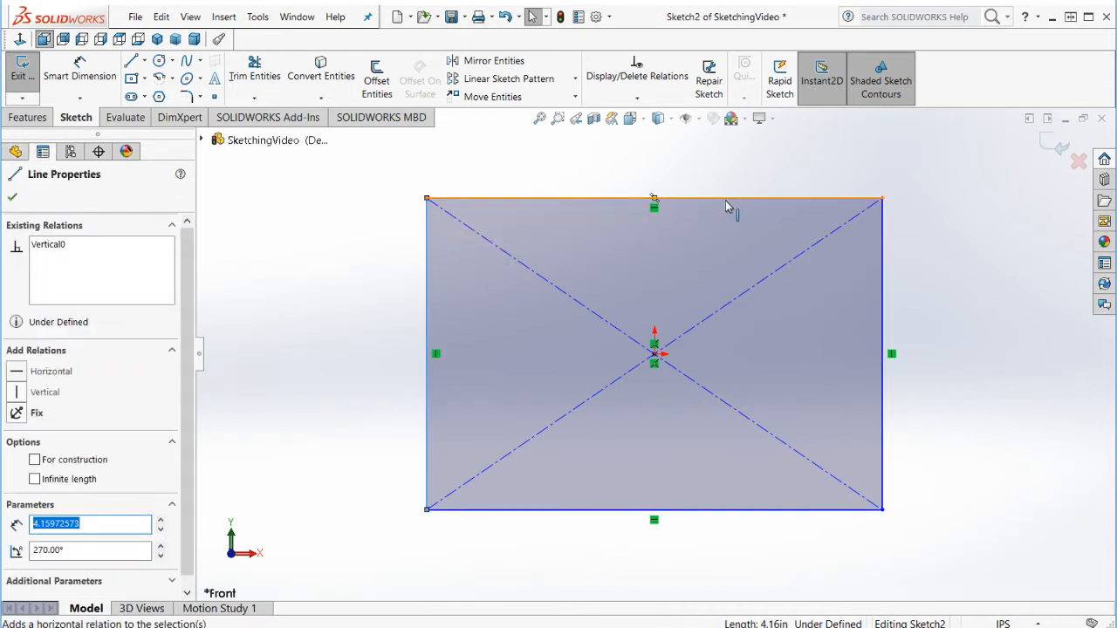
pyautogui.click(486, 168)
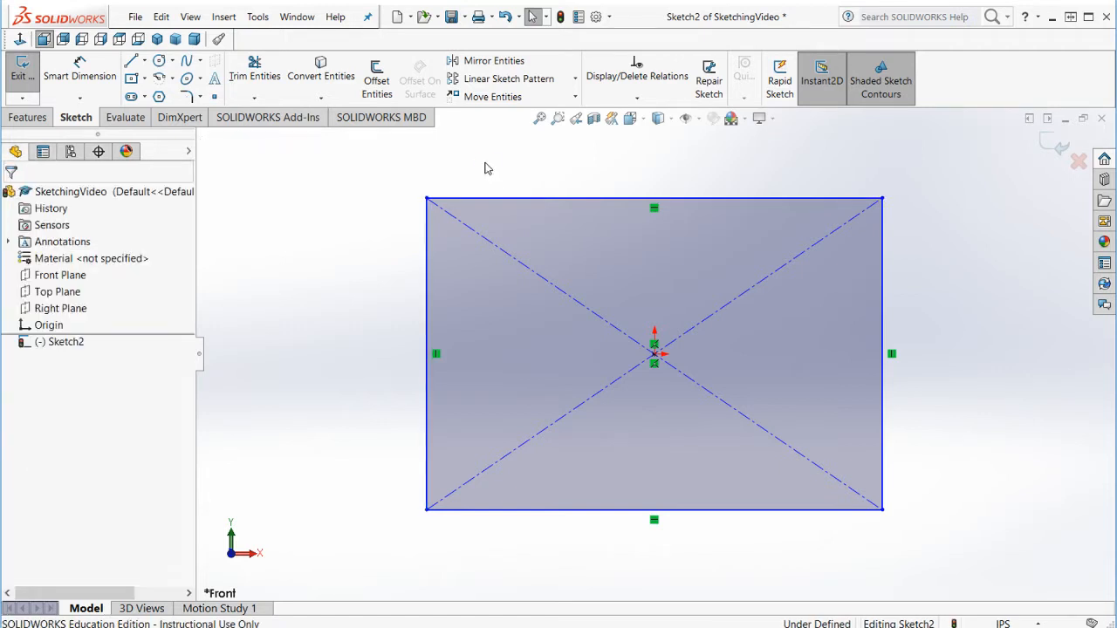
pyautogui.click(426, 264)
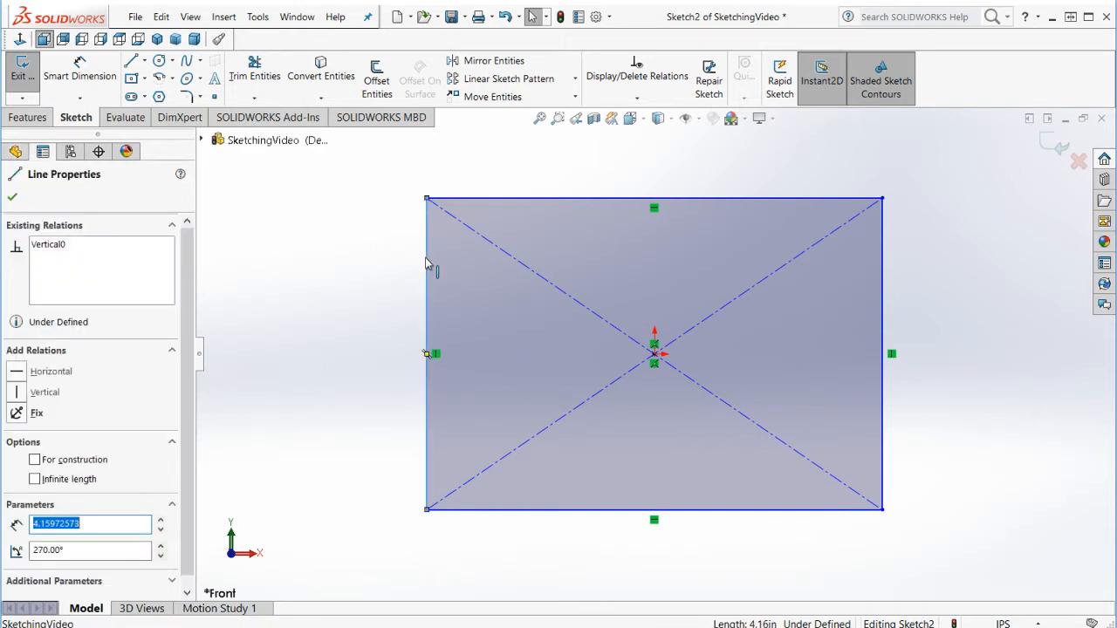
pyautogui.keyDown('ctrl'); pyautogui.click(471, 202); pyautogui.keyUp('ctrl')
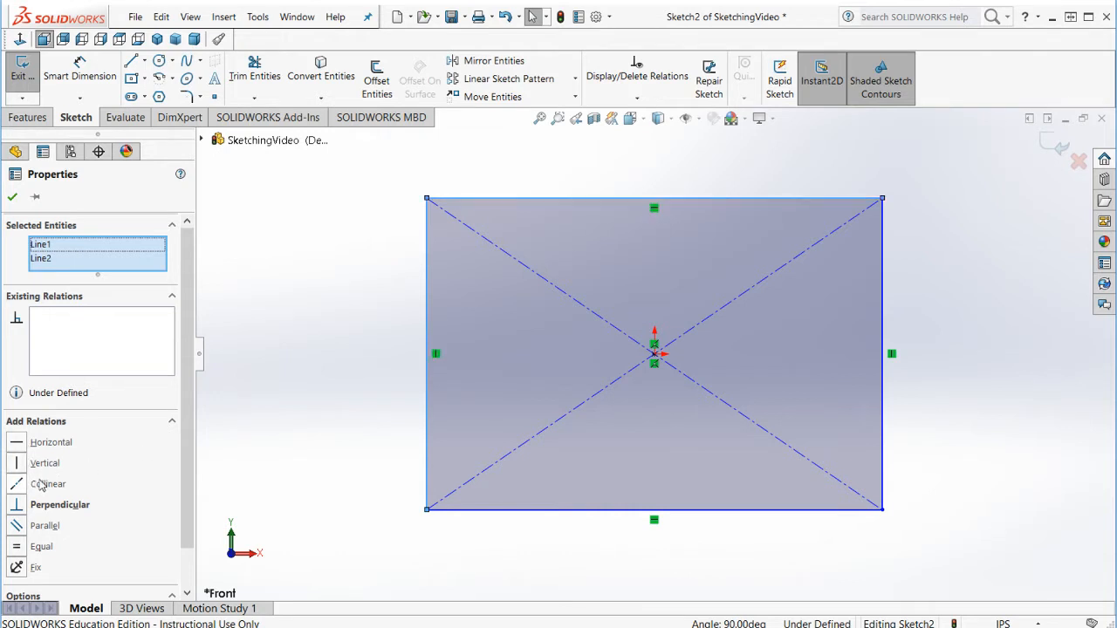
pyautogui.click(15, 548)
pyautogui.click(347, 336)
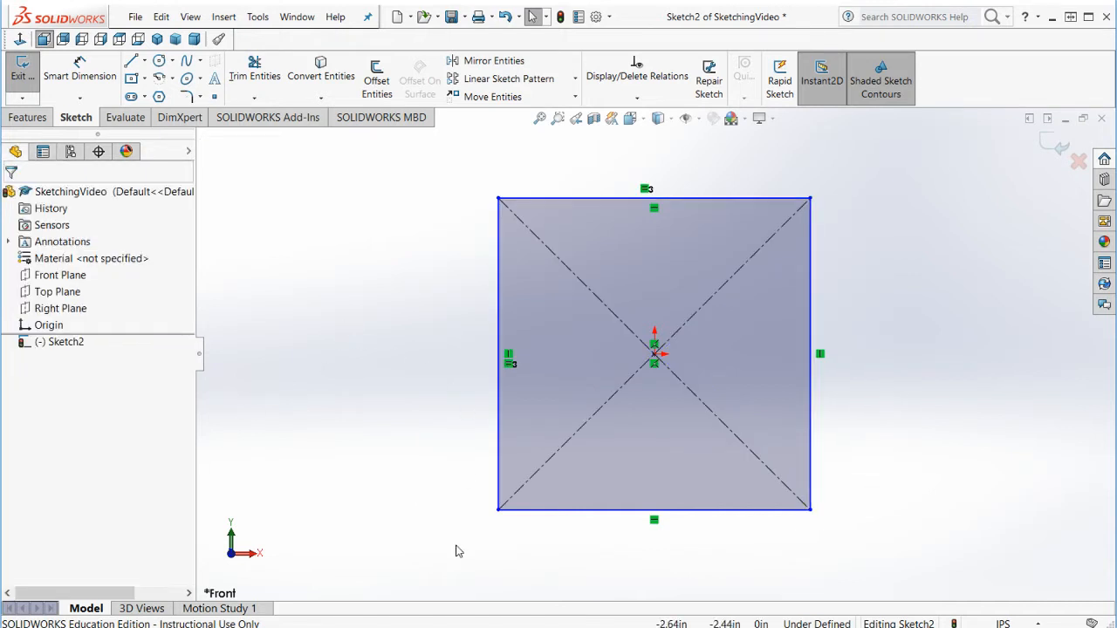
# Step: Shrink the square to sides of about 3.02 in by moving its lower-left corner towards the origin
pyautogui.click(501, 488)
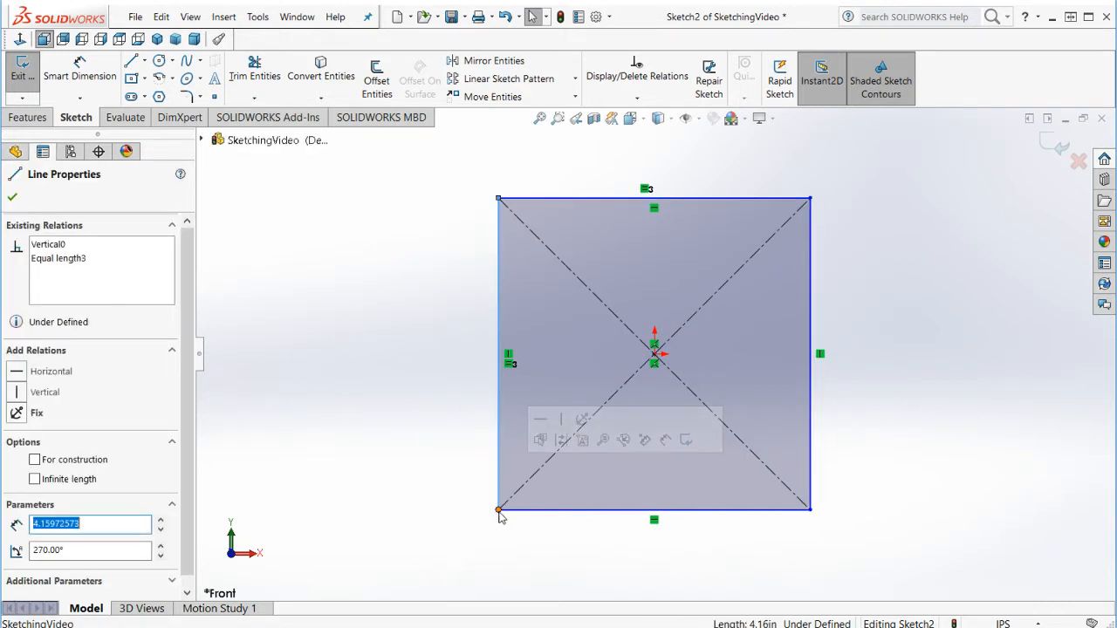
pyautogui.moveTo(498, 512); pyautogui.dragTo(498, 428)
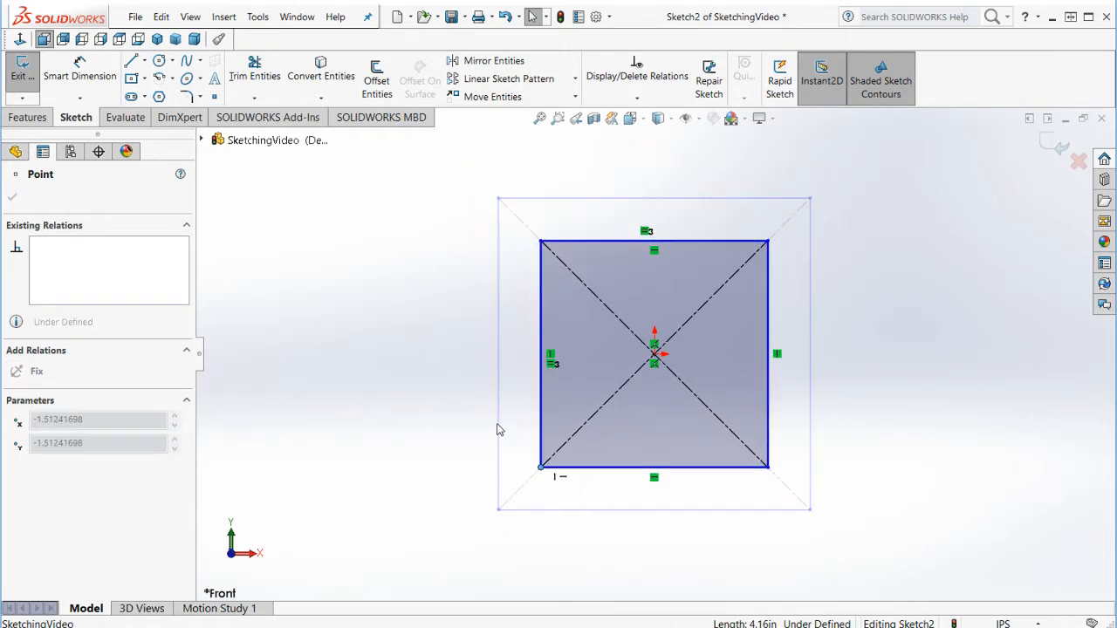
pyautogui.click(587, 515)
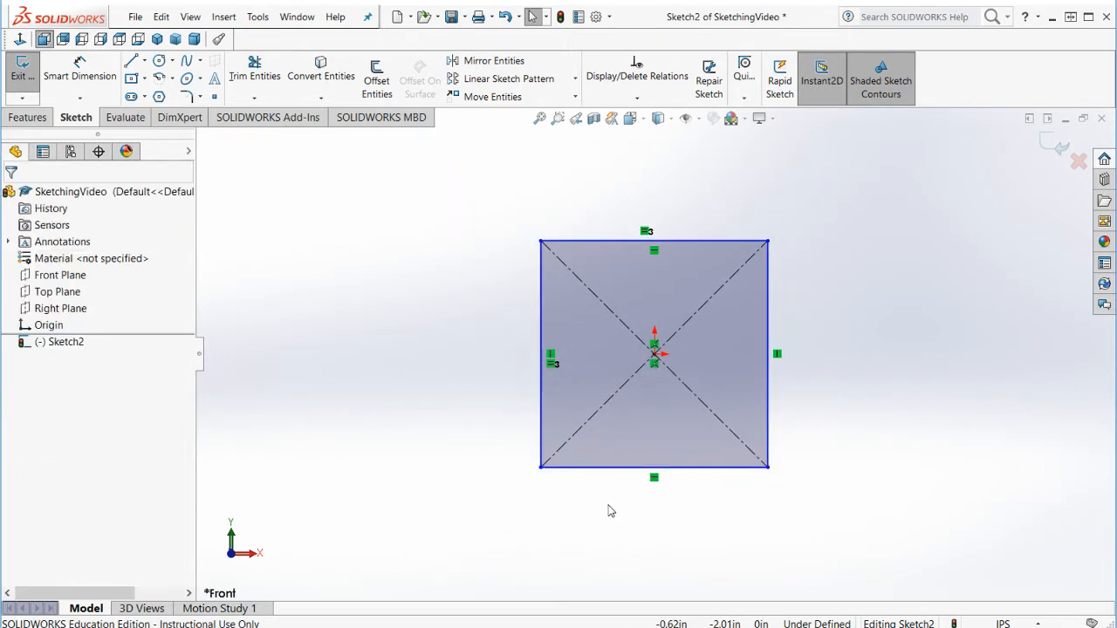
# Step: Dimension the square's left vertical edge at 1.5 in with Smart Dimension
pyautogui.click(94, 72)
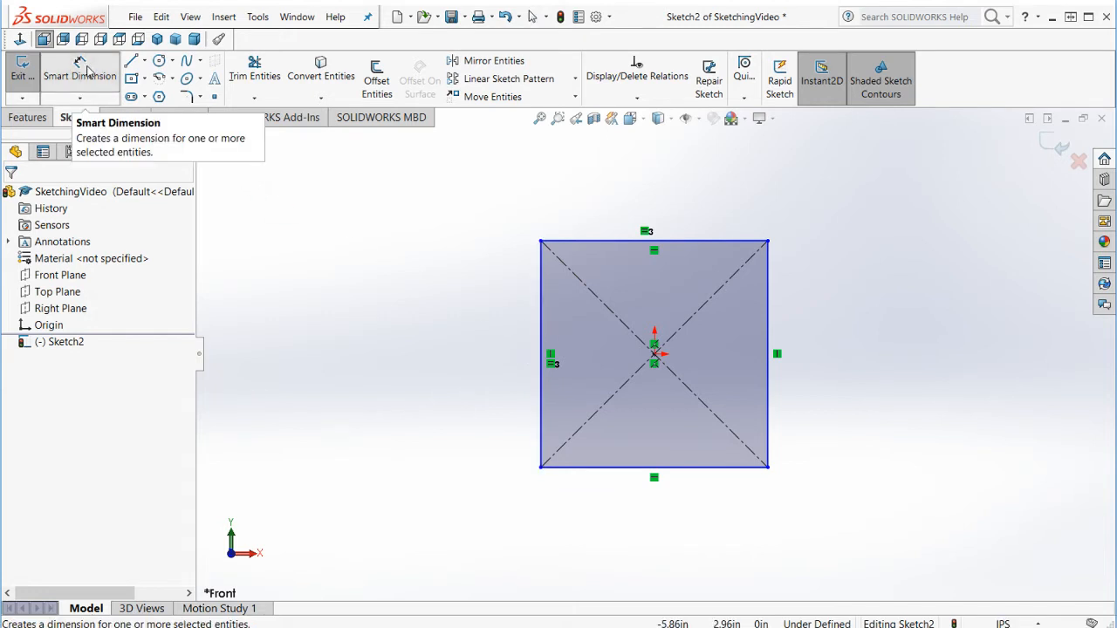
pyautogui.click(540, 350)
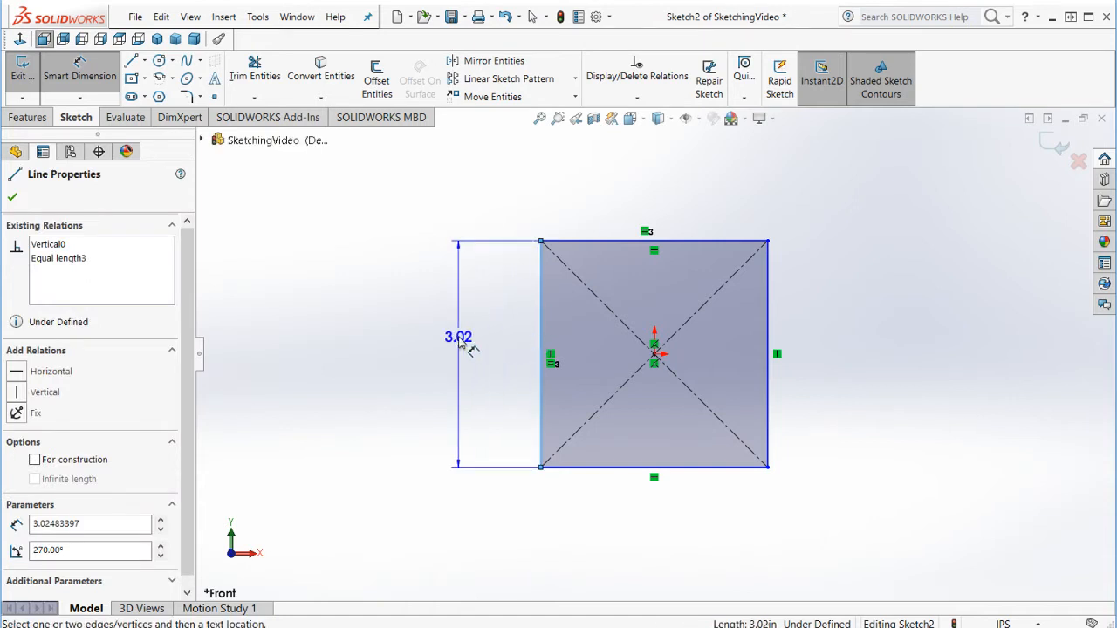
pyautogui.click(464, 343)
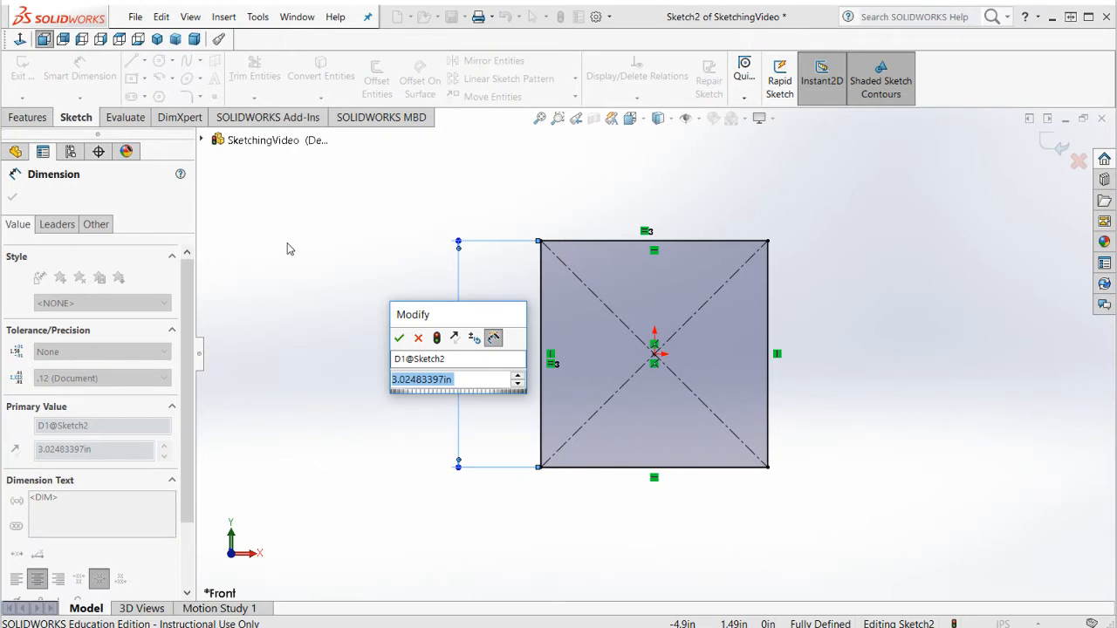
pyautogui.write('1.5')
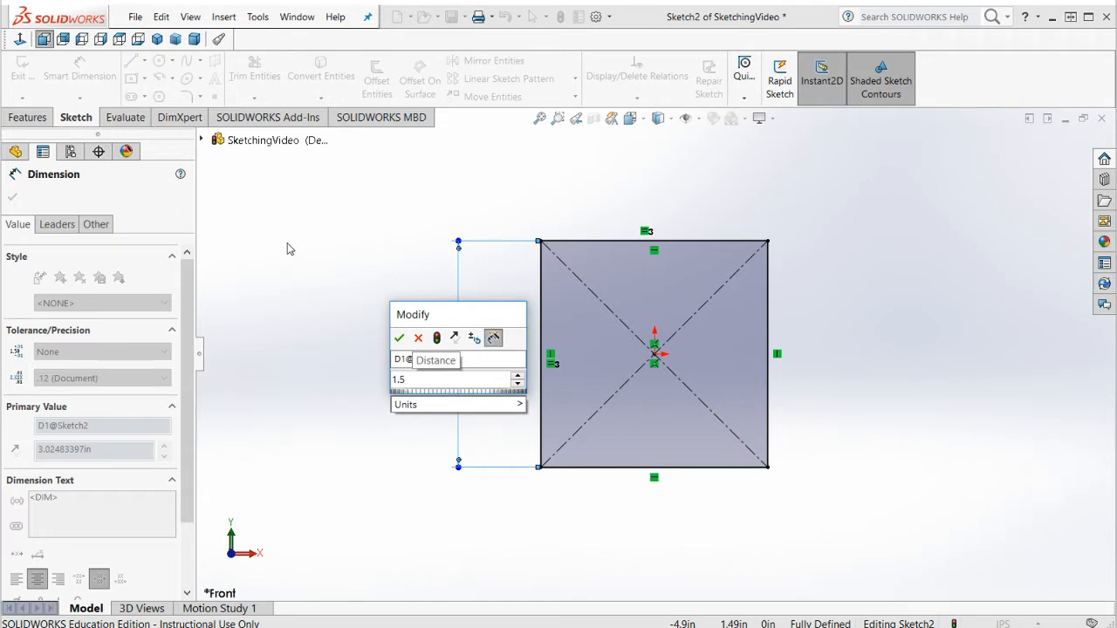
pyautogui.press('Return')
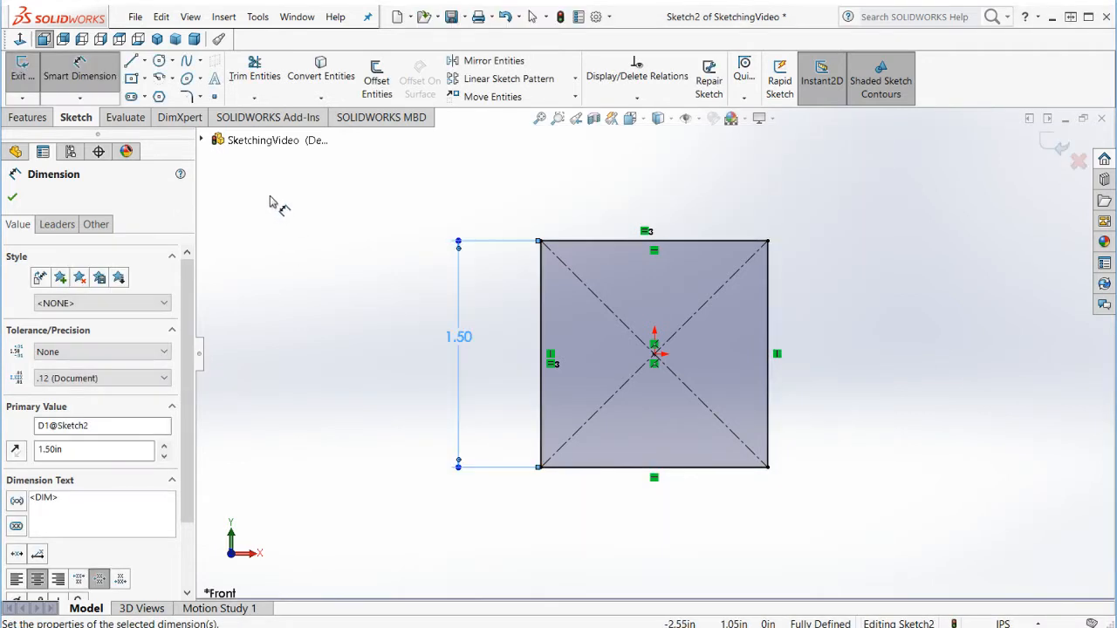
pyautogui.press('Escape')
pyautogui.press('Escape')
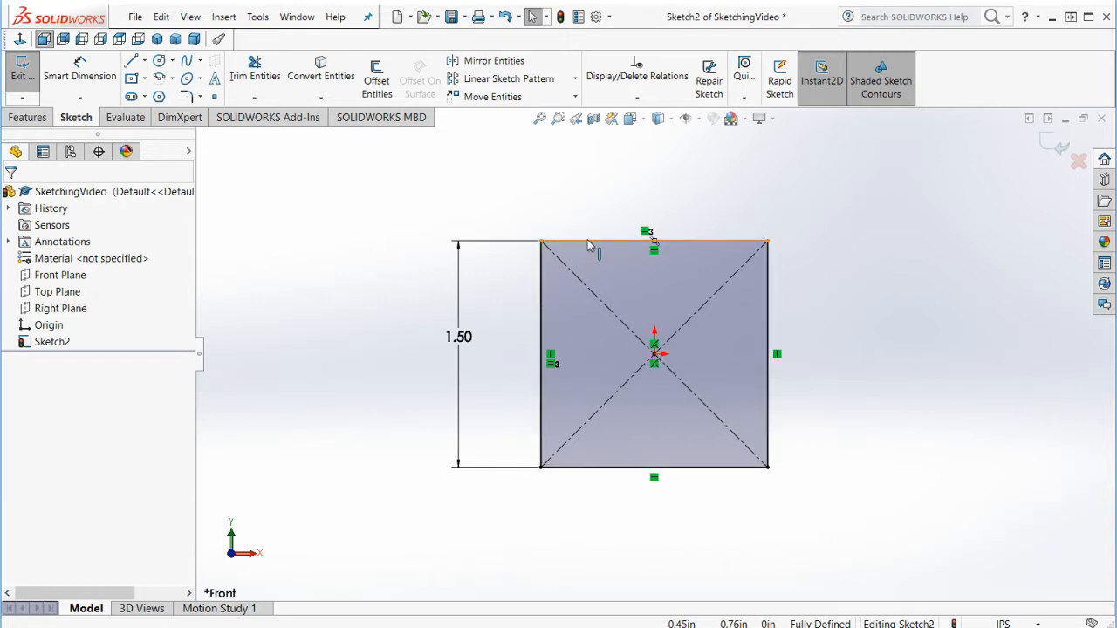
pyautogui.click(159, 61)
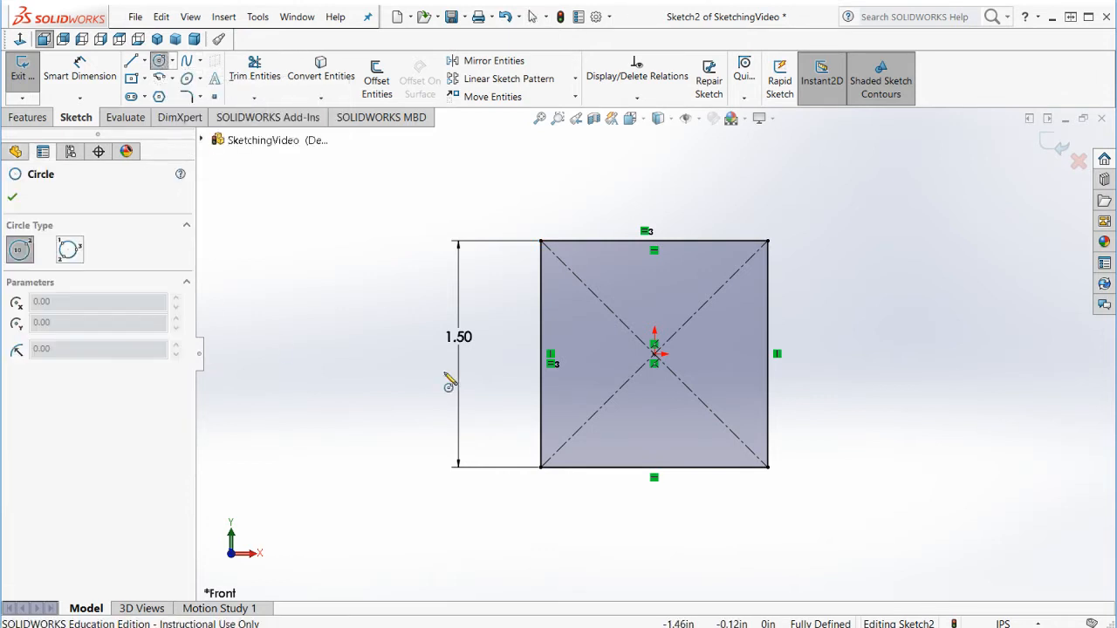
pyautogui.click(654, 355)
pyautogui.press('Escape')
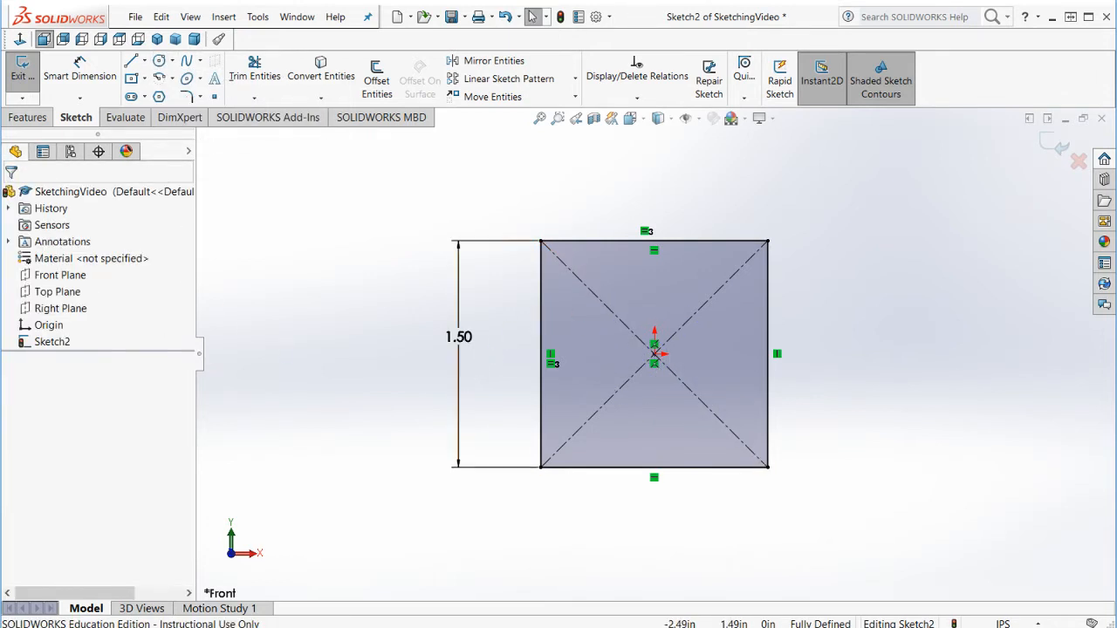
# Step: Sketch a circle about 0.98 in in diameter inside the square, centred on the origin
pyautogui.click(159, 61)
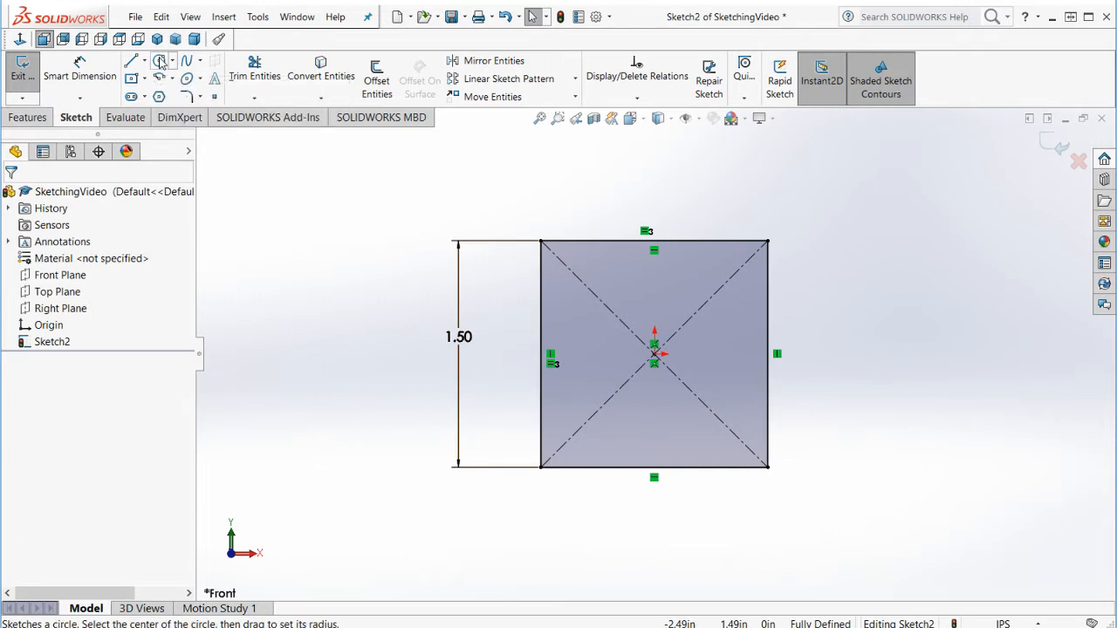
pyautogui.click(654, 354)
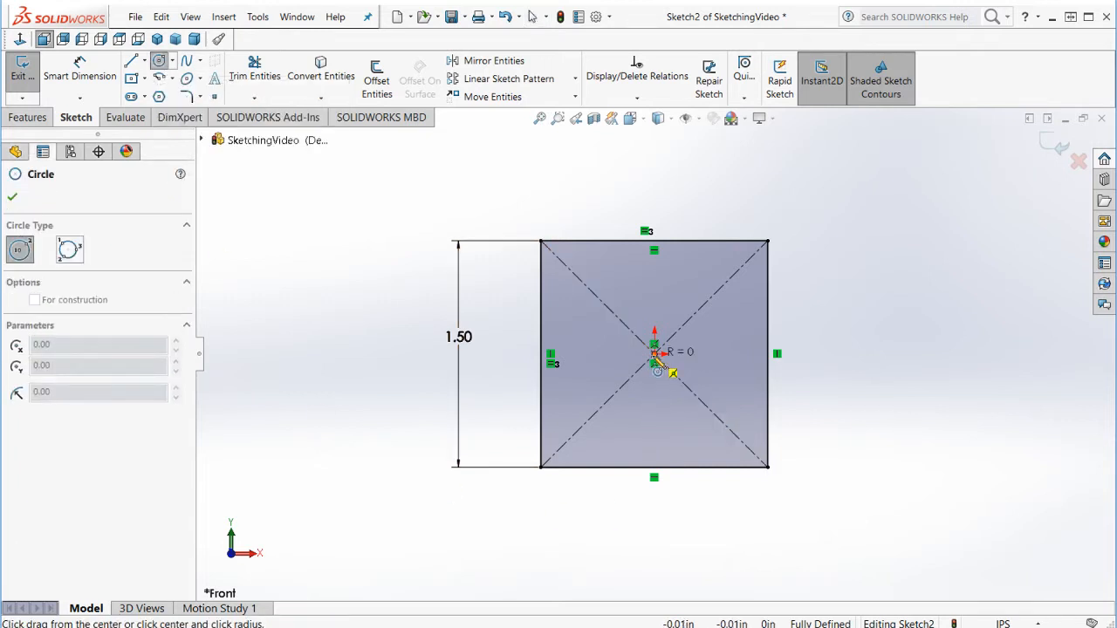
pyautogui.click(677, 424)
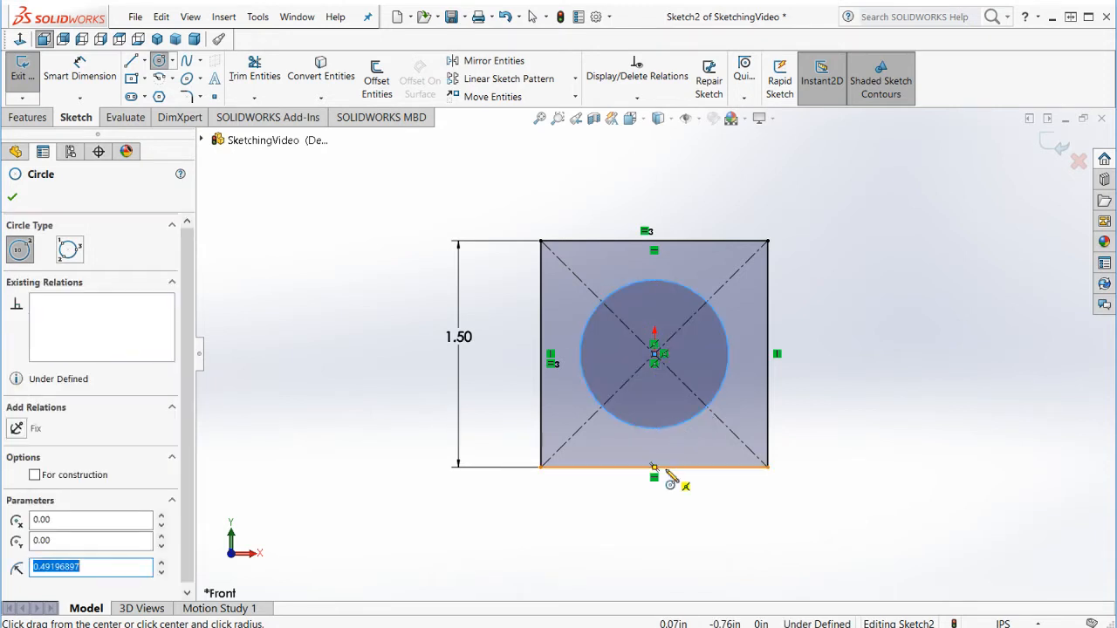
pyautogui.press('Escape')
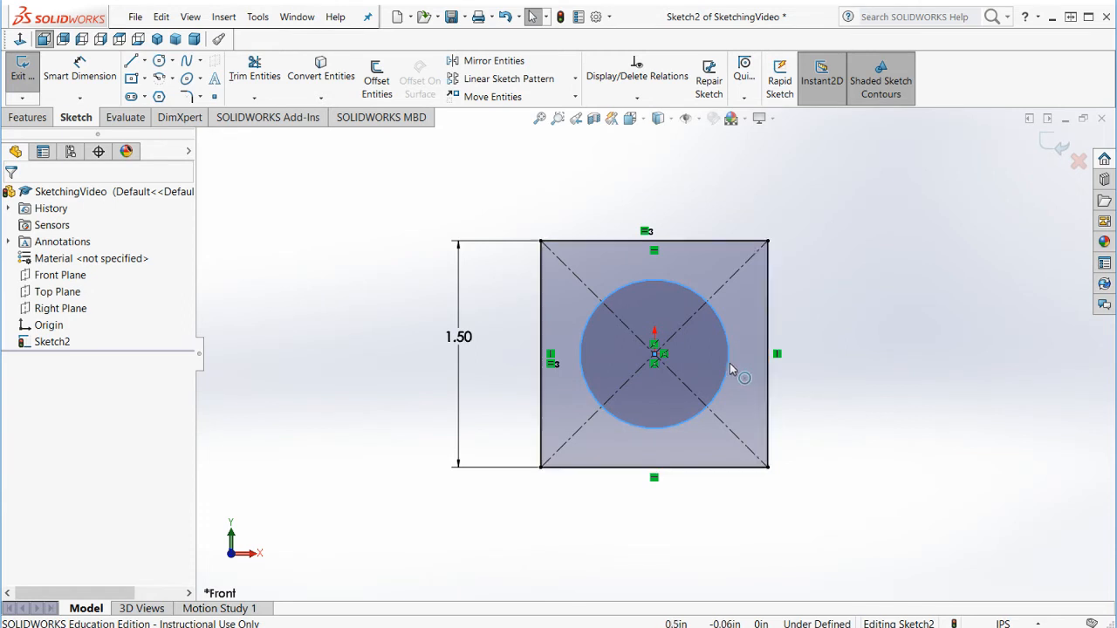
# Step: Enlarge the circle to a diameter of about 1.22 in by pulling its edge outward
pyautogui.click(720, 397)
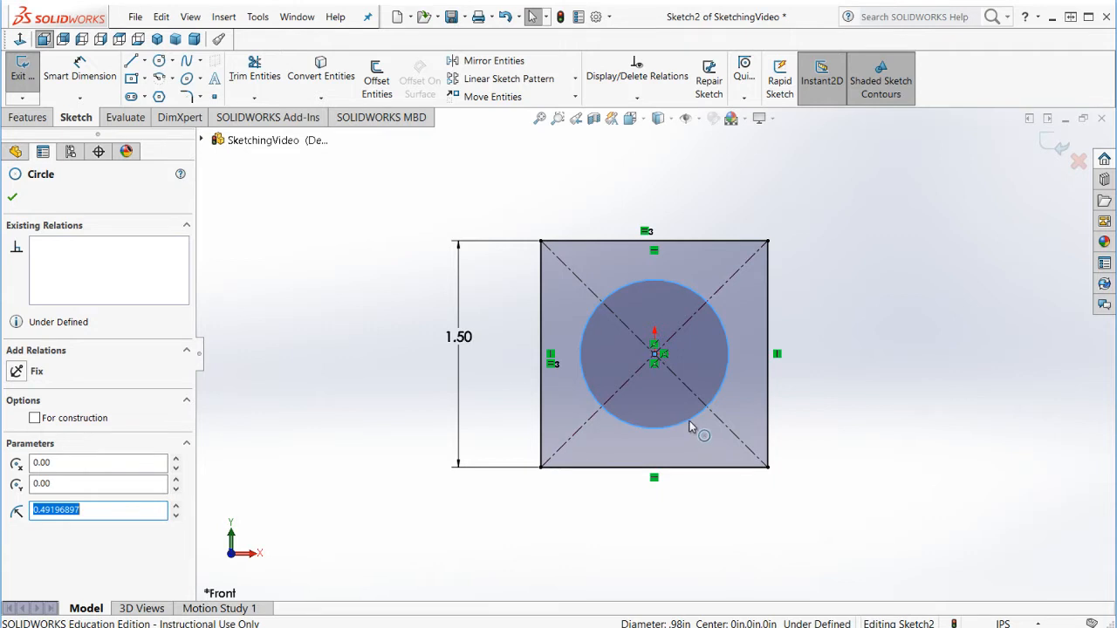
pyautogui.click(904, 426)
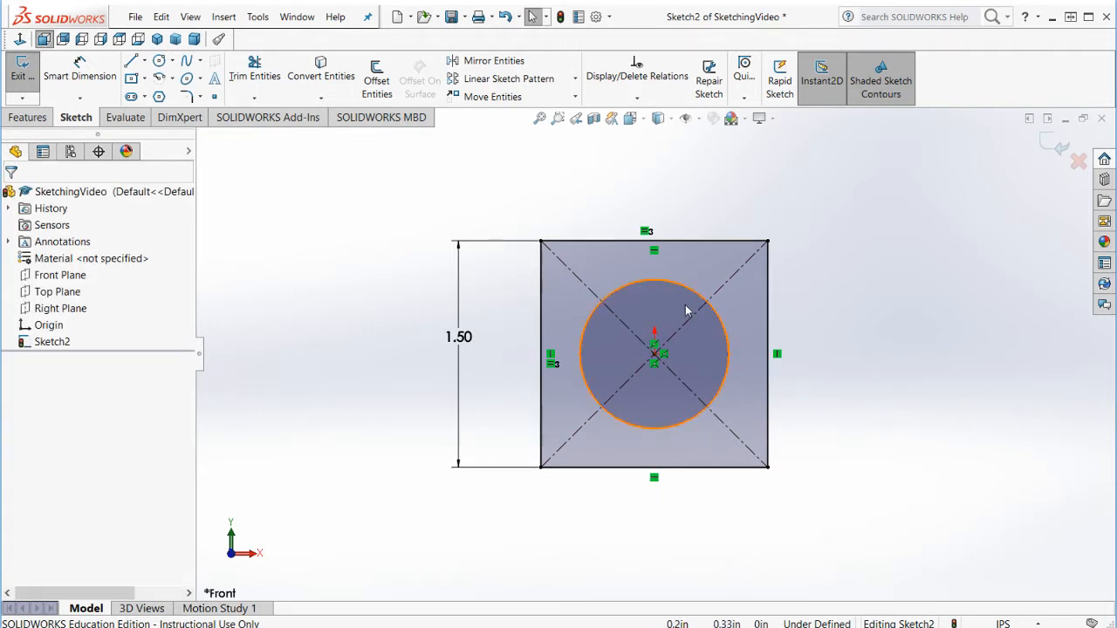
pyautogui.moveTo(718, 319); pyautogui.dragTo(743, 327)
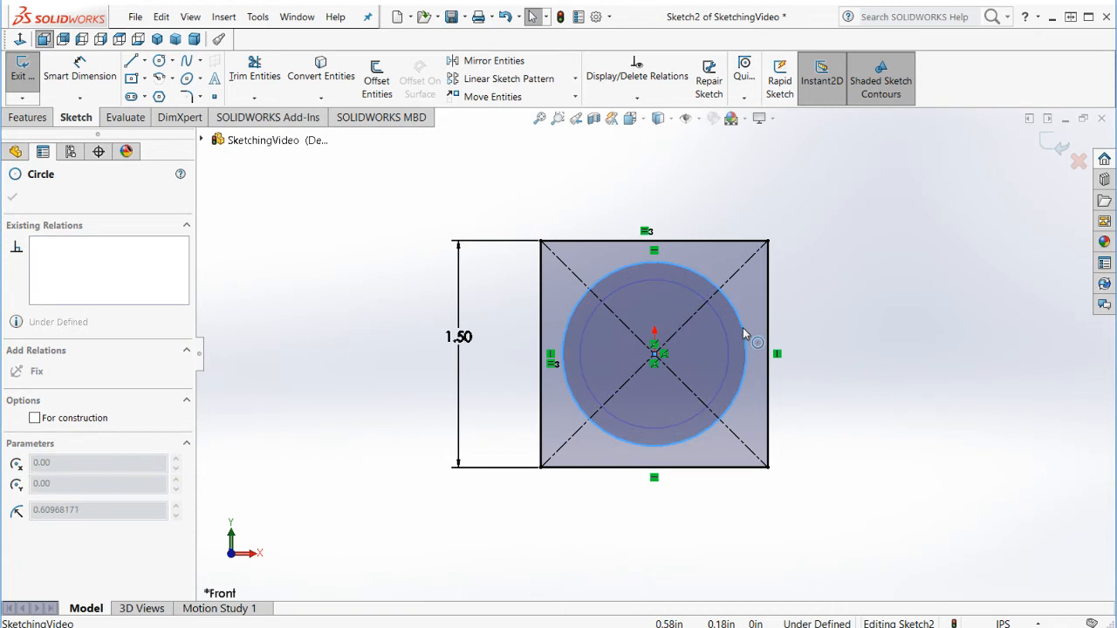
# Step: Add a diameter dimension of 1 in to the circle, with its text above and left of the square
pyautogui.click(83, 68)
pyautogui.click(640, 263)
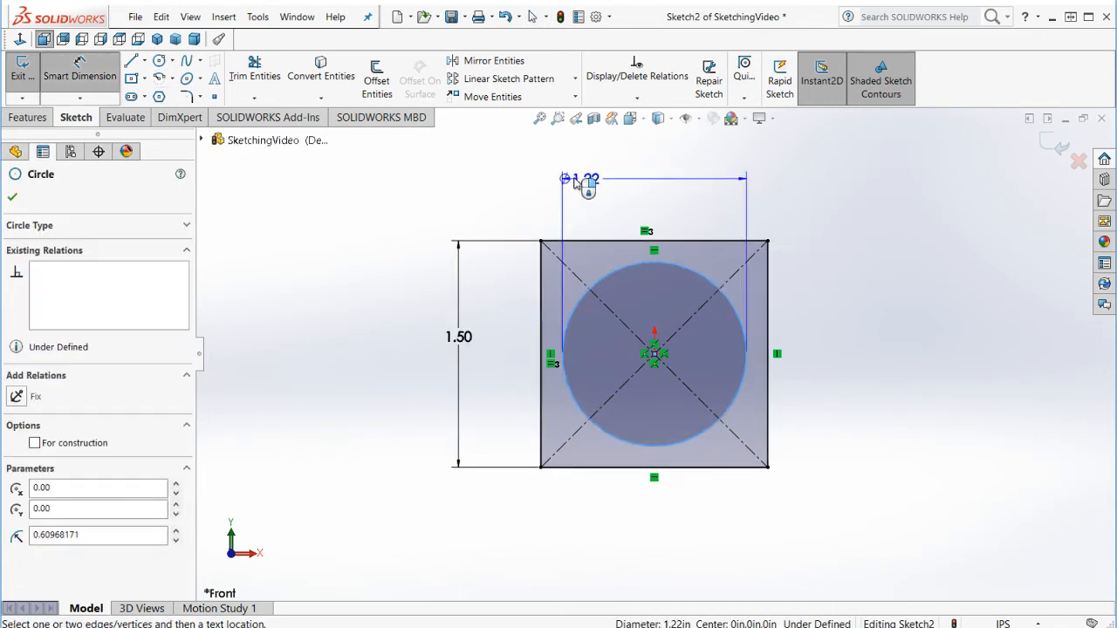
pyautogui.click(481, 179)
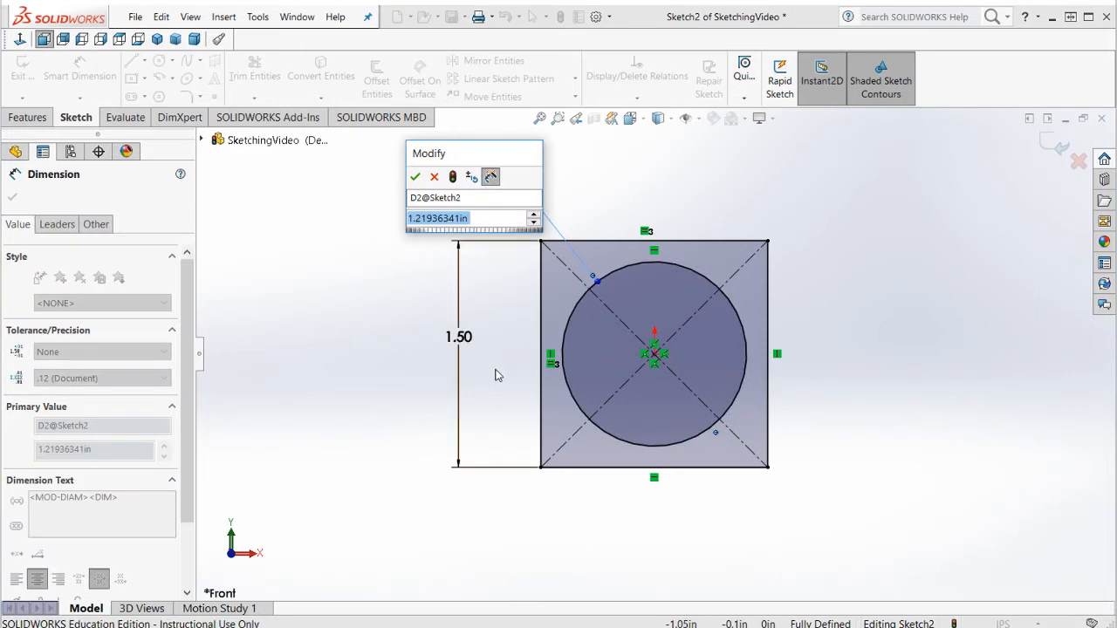
pyautogui.write('1')
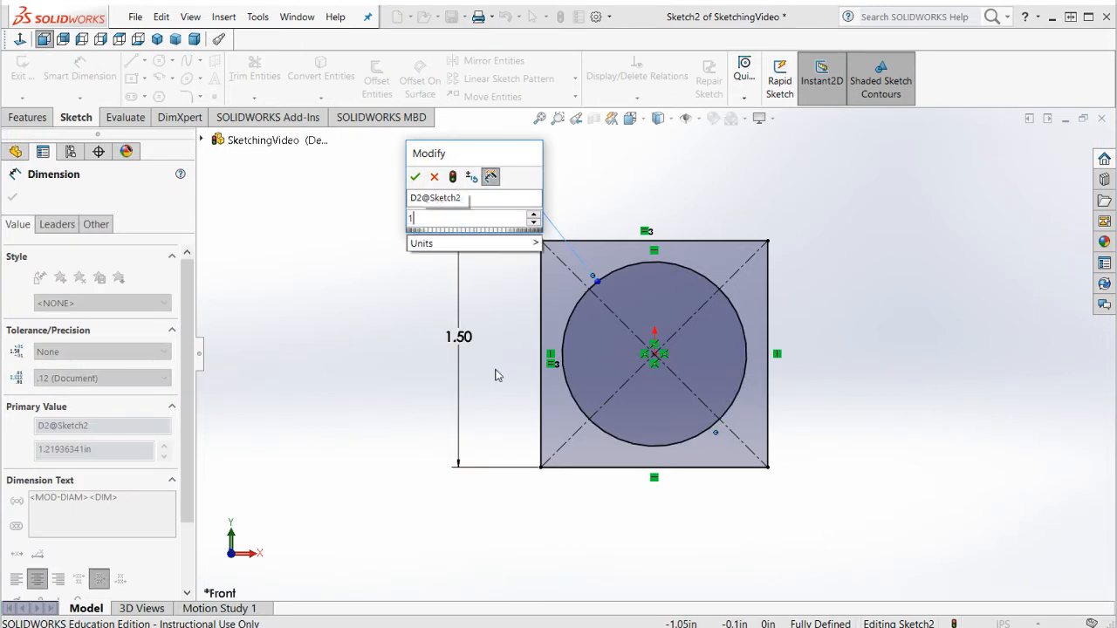
pyautogui.press('Return')
pyautogui.press('Escape')
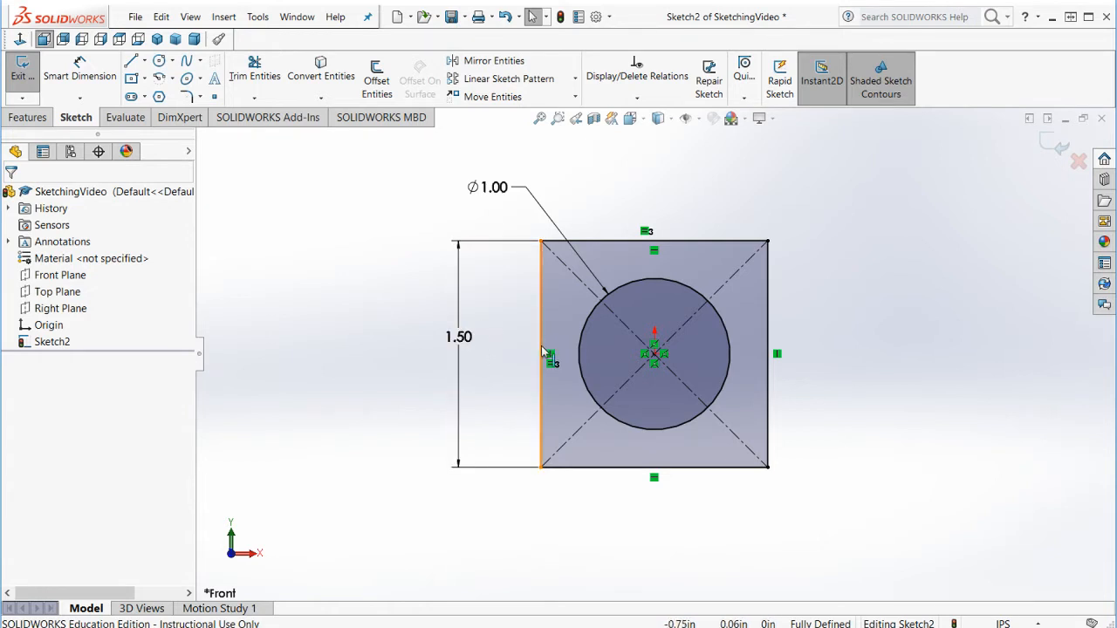
# Step: Delete the circle's diameter dimension
pyautogui.scroll(-5, 659, 356)
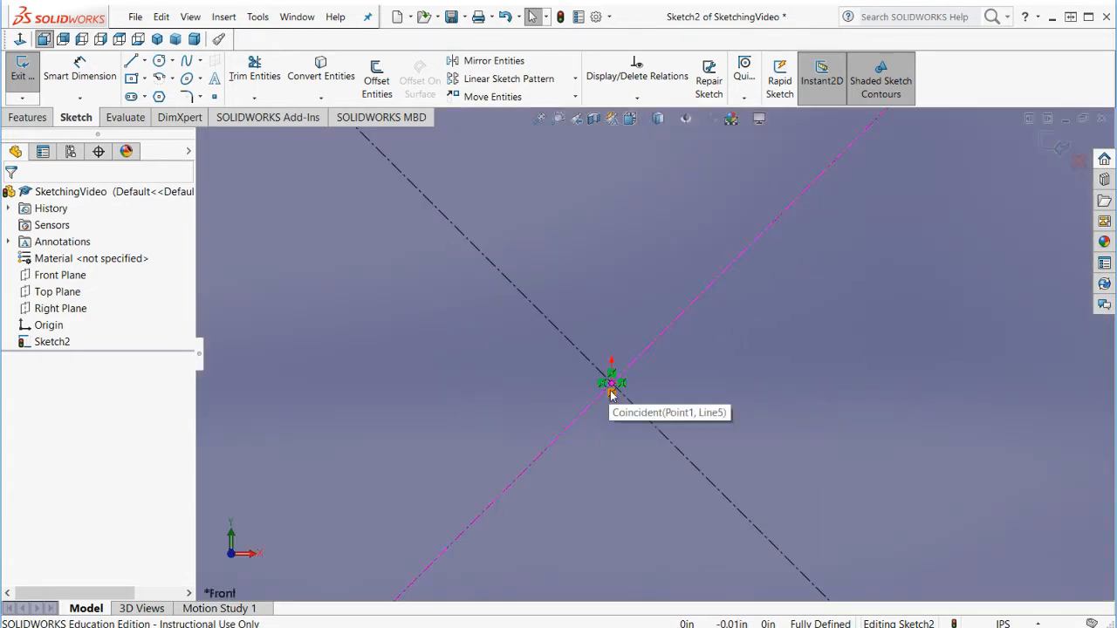
pyautogui.scroll(5, 611, 384)
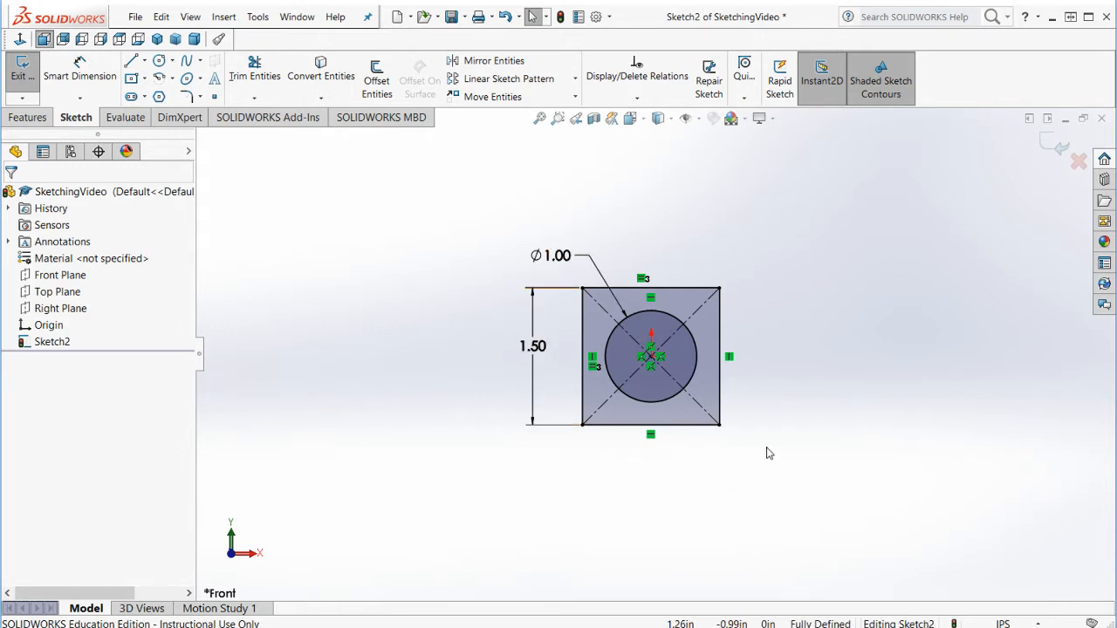
pyautogui.click(599, 265)
pyautogui.press('Delete')
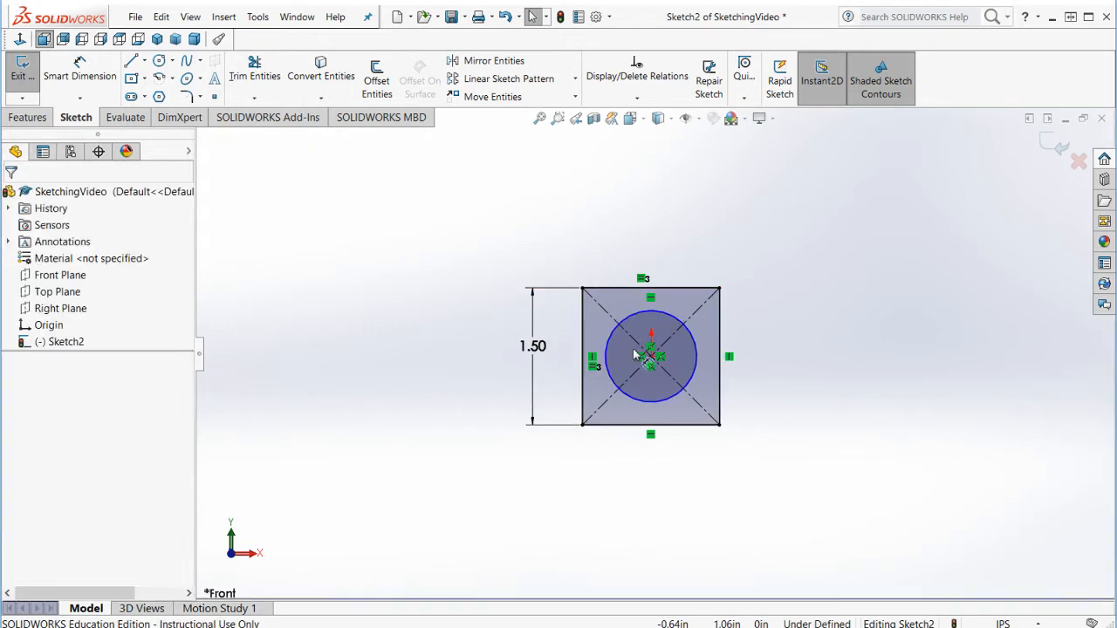
# Step: Stretch the undimensioned circle outward to a diameter of about 1.21 in
pyautogui.scroll(-5, 637, 305)
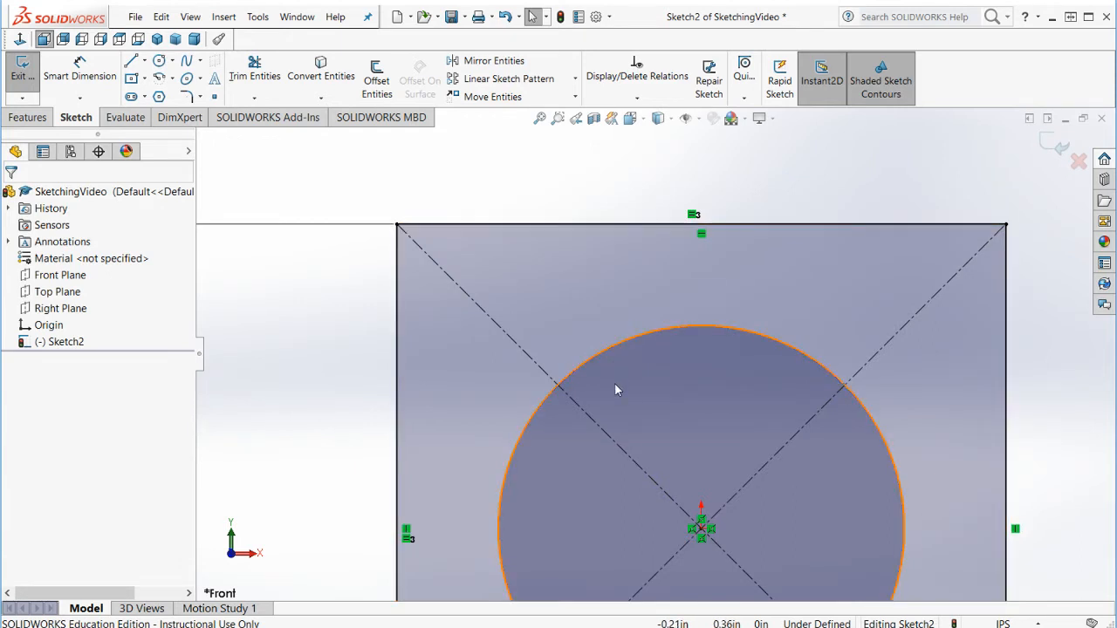
pyautogui.scroll(1, 613, 347)
pyautogui.click(610, 350)
pyautogui.moveTo(610, 350); pyautogui.dragTo(584, 328)
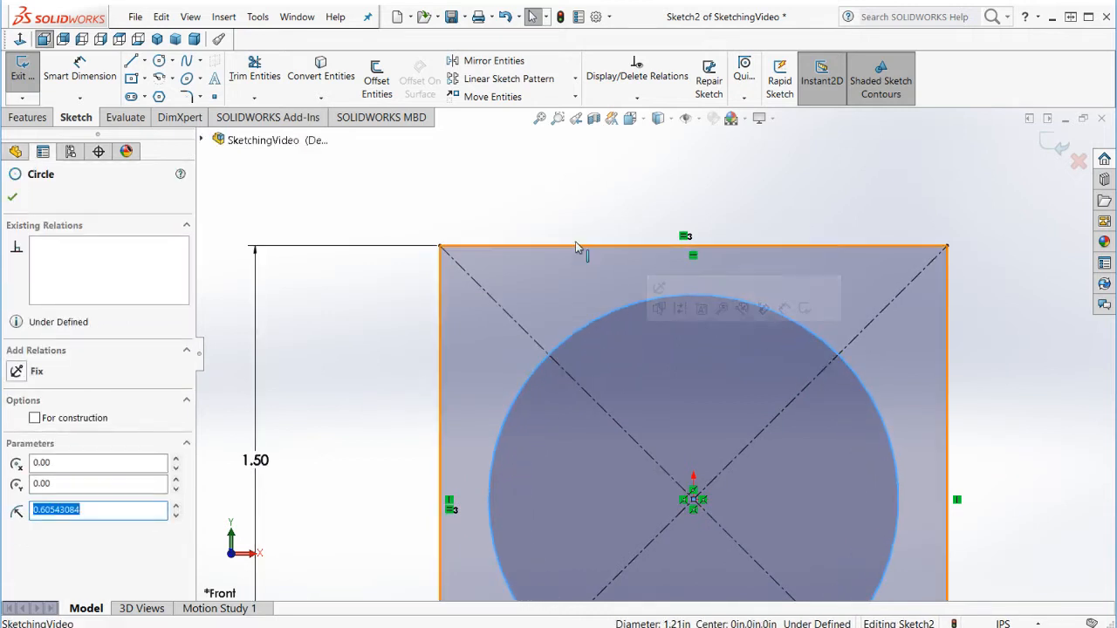
pyautogui.click(568, 199)
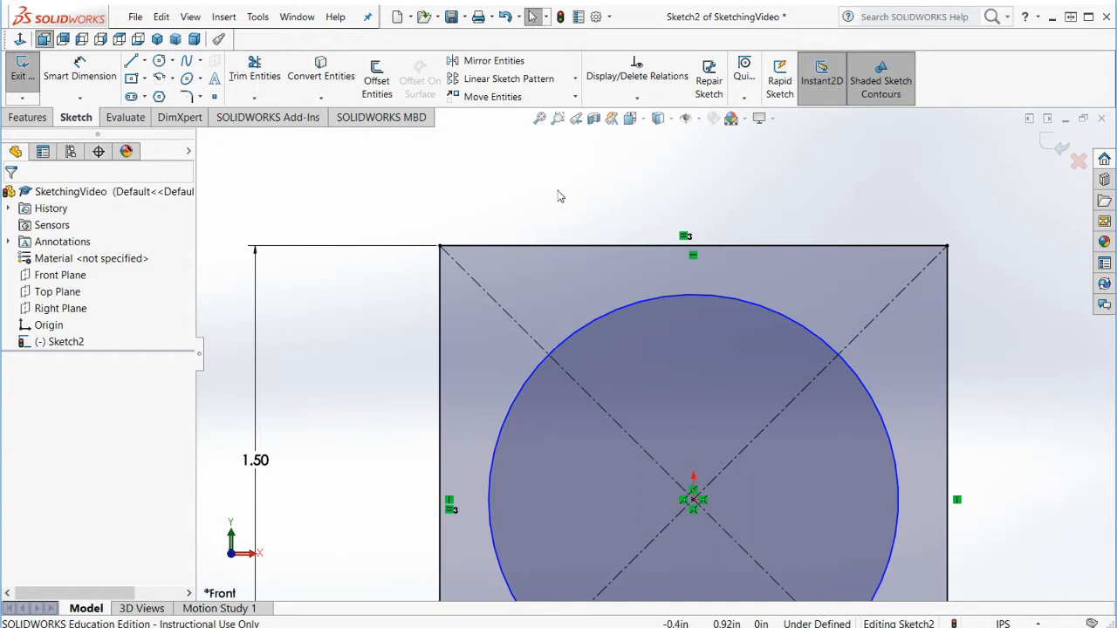
# Step: Set the circle's radius parameter to 0.5 in, then reselect the circle and check the radius
pyautogui.click(586, 327)
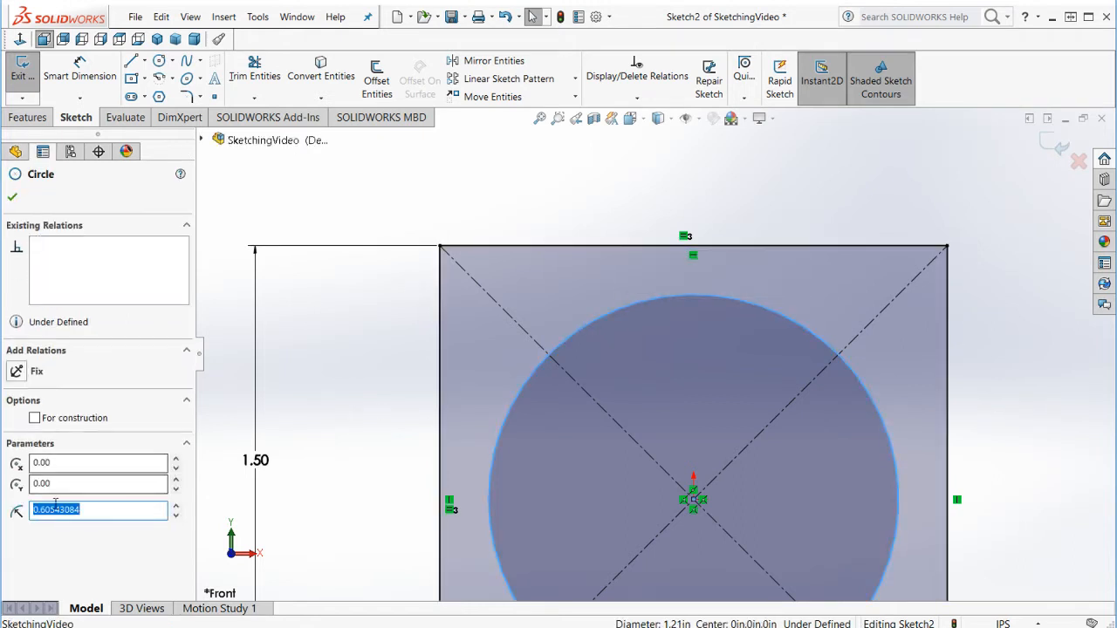
pyautogui.write('.5')
pyautogui.press('Return')
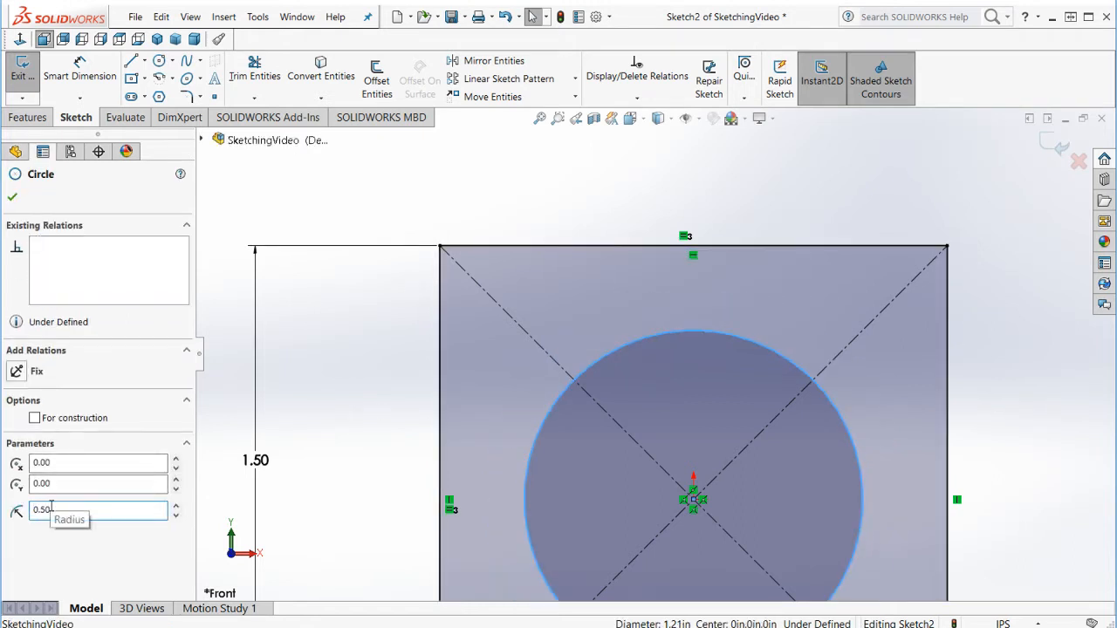
pyautogui.press('Escape')
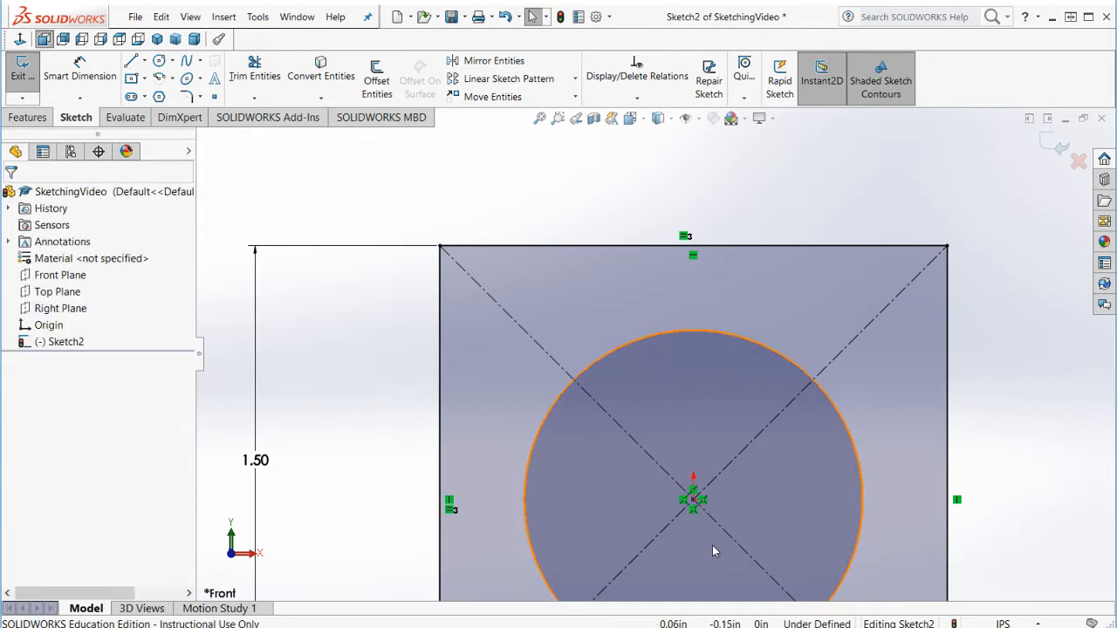
pyautogui.click(697, 332)
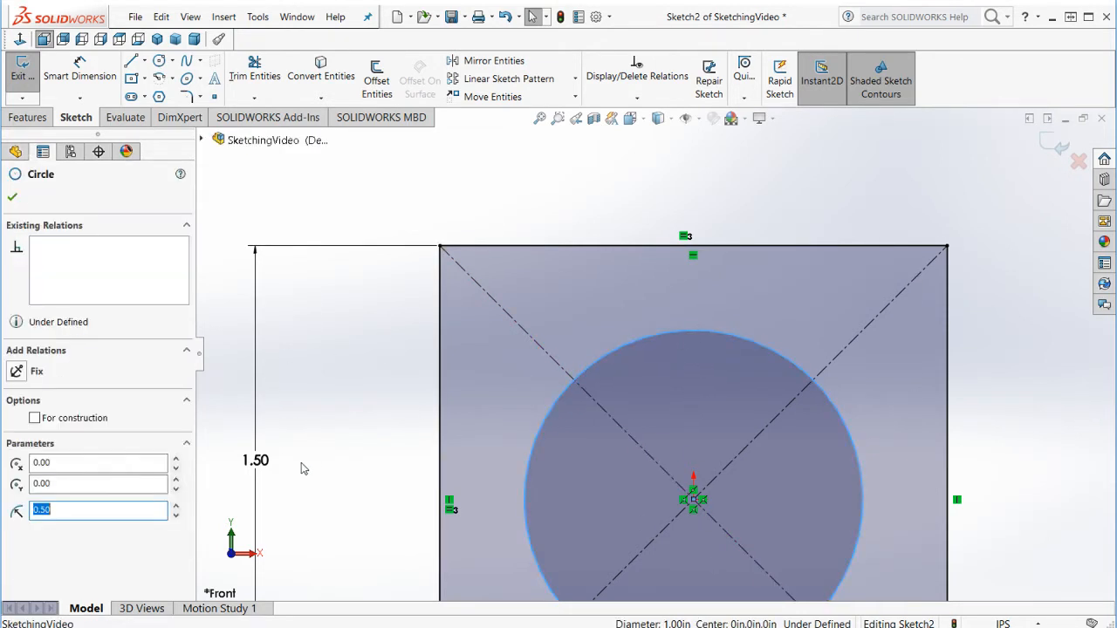
pyautogui.doubleClick(58, 509)
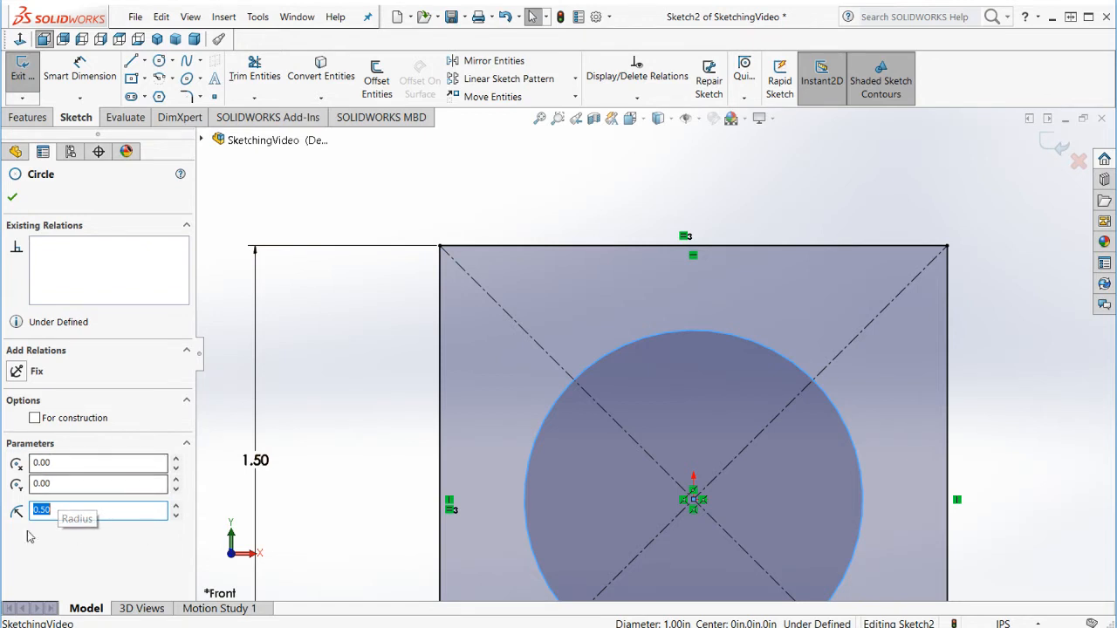
pyautogui.click(63, 516)
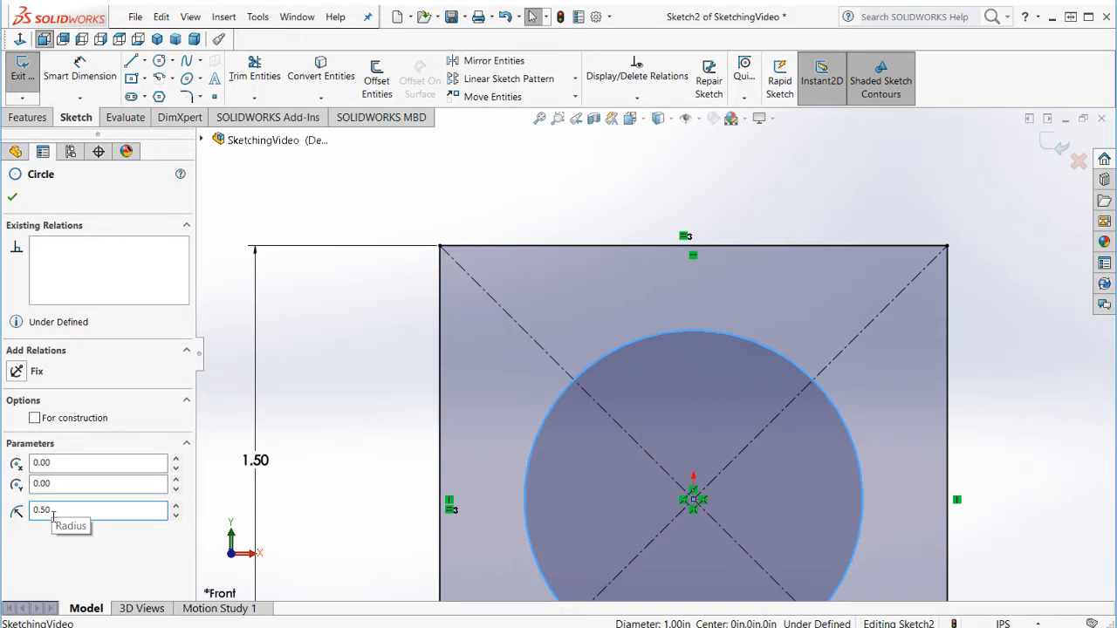
pyautogui.click(367, 363)
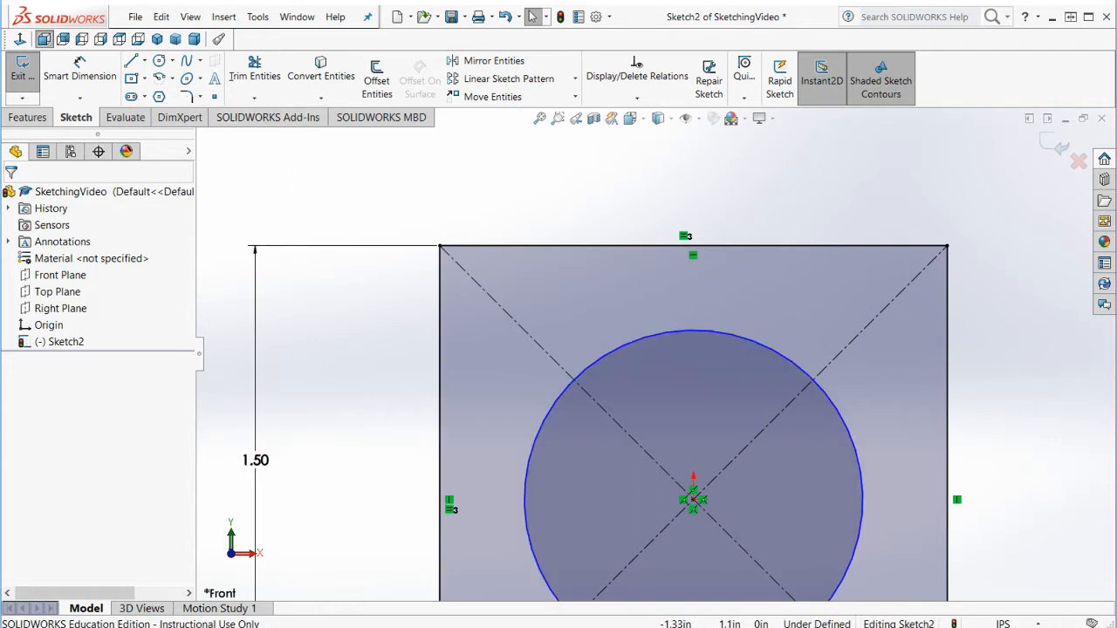
# Step: Dimension the circle's diameter at 1.00 in with Smart Dimension, placing the text above the square's upper-left area
pyautogui.click(80, 69)
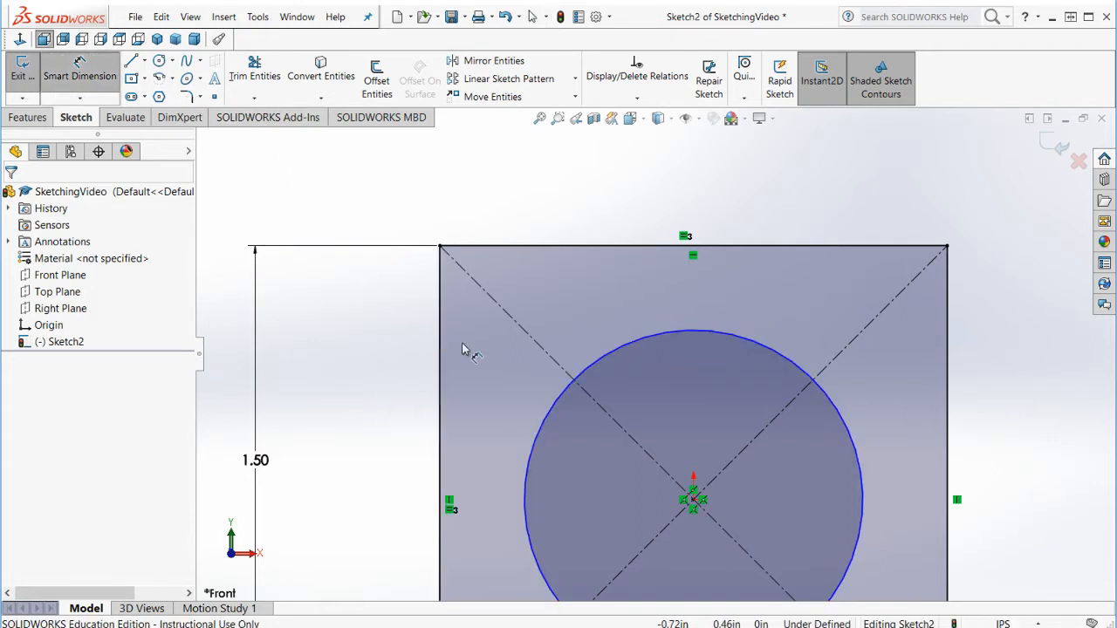
pyautogui.click(606, 348)
pyautogui.click(485, 197)
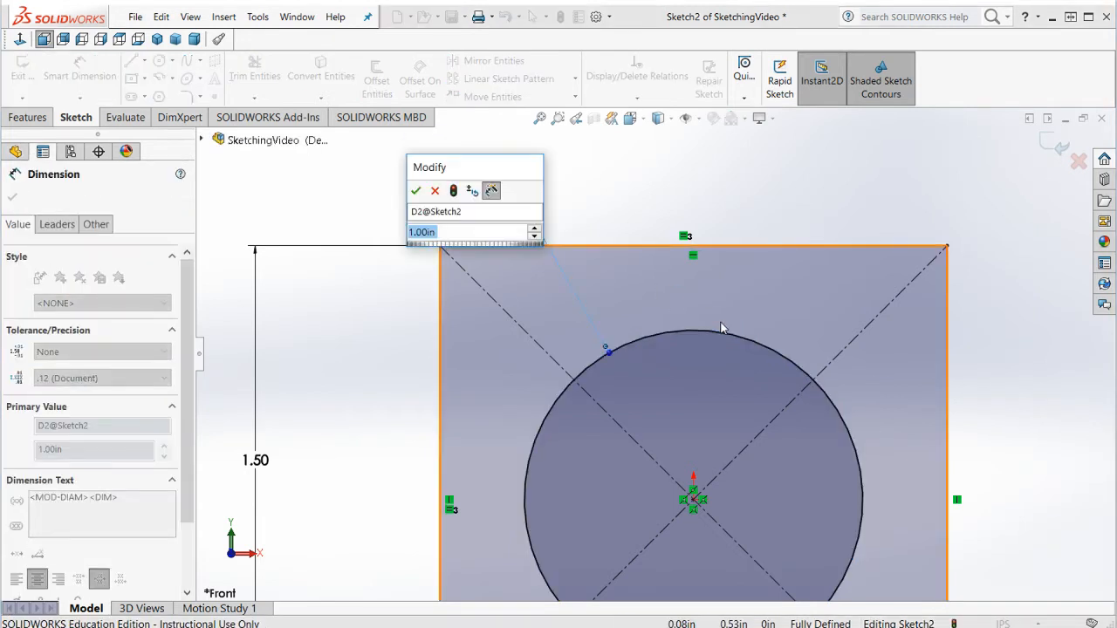
pyautogui.press('Return')
pyautogui.press('Escape')
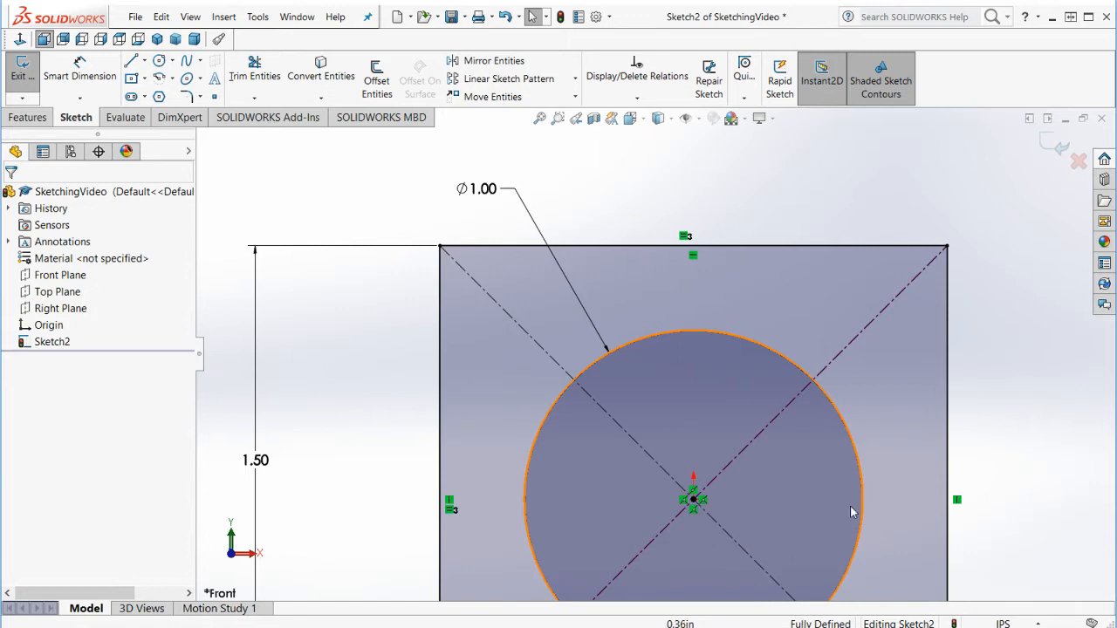
# Step: Select the square's left vertical edge and check its existing relations and parameters
pyautogui.press('f')
pyautogui.scroll(-2, 812, 384)
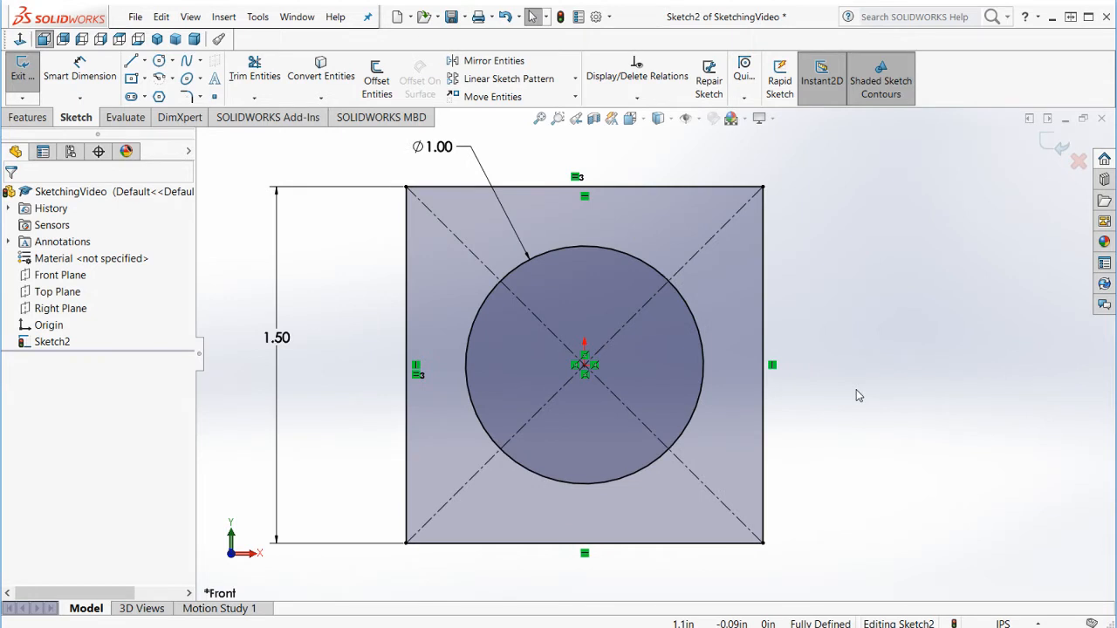
pyautogui.click(405, 436)
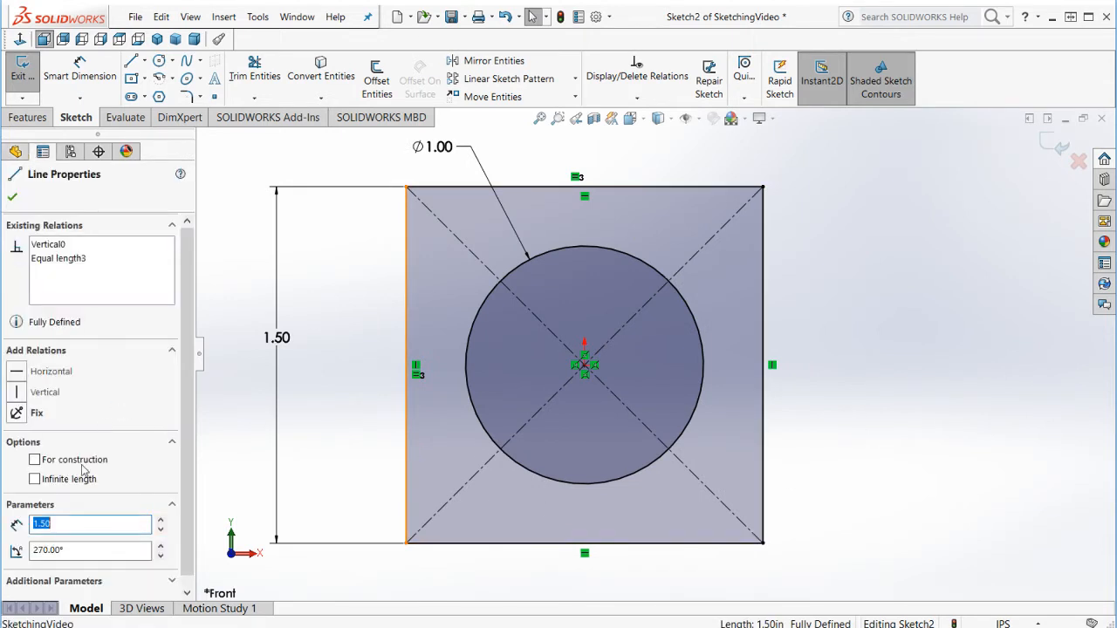
pyautogui.click(376, 350)
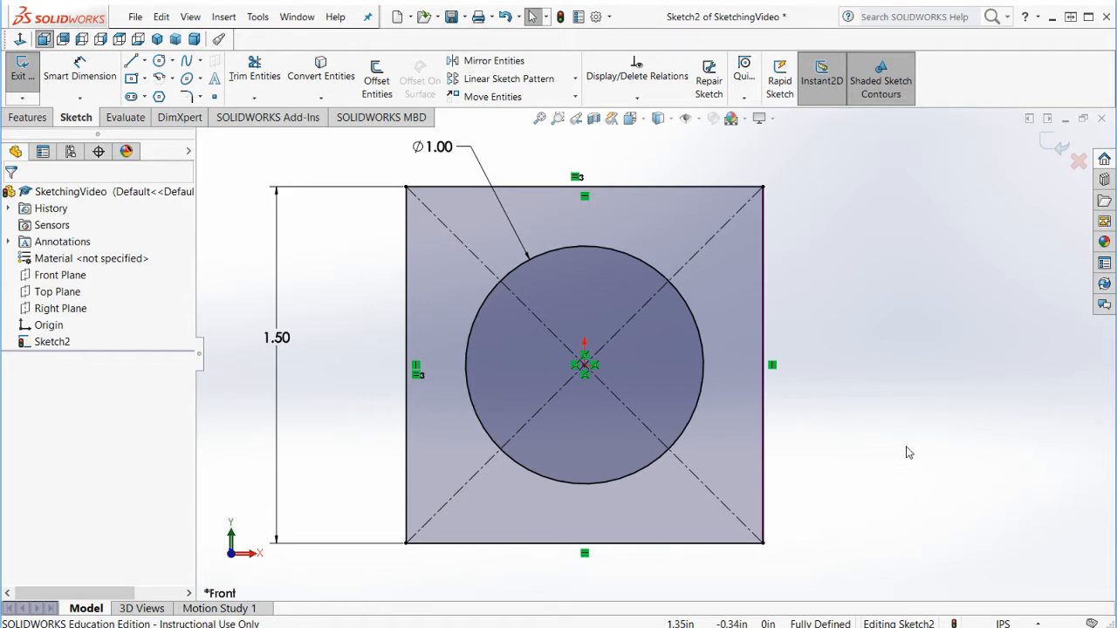
# Step: Set the square's side dimension to 1.60 in
pyautogui.doubleClick(294, 340)
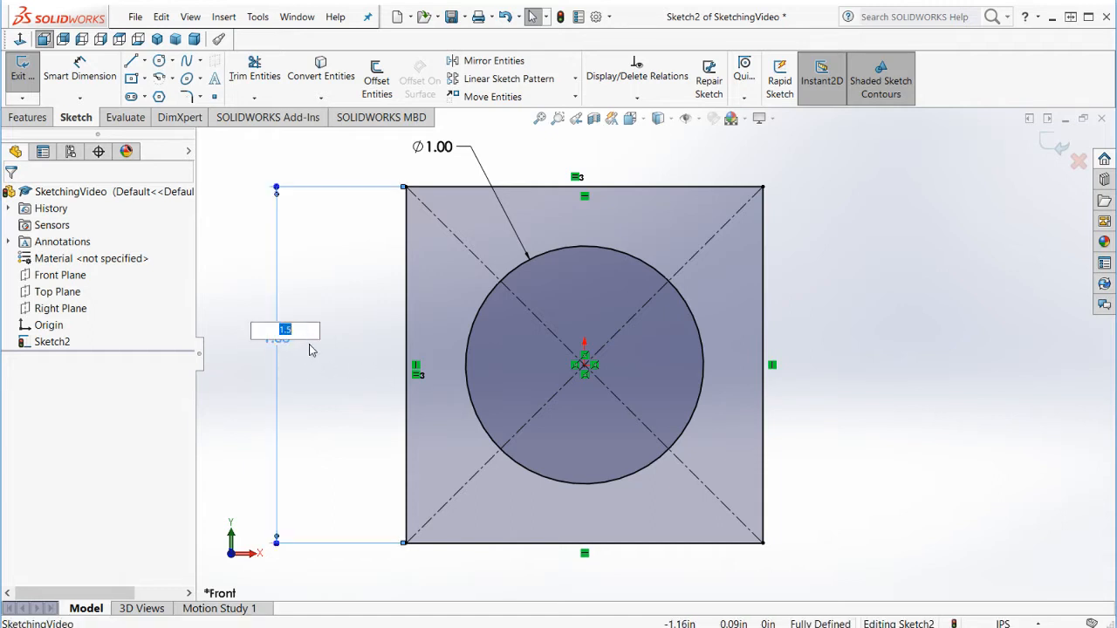
pyautogui.write('1')
pyautogui.press('Return')
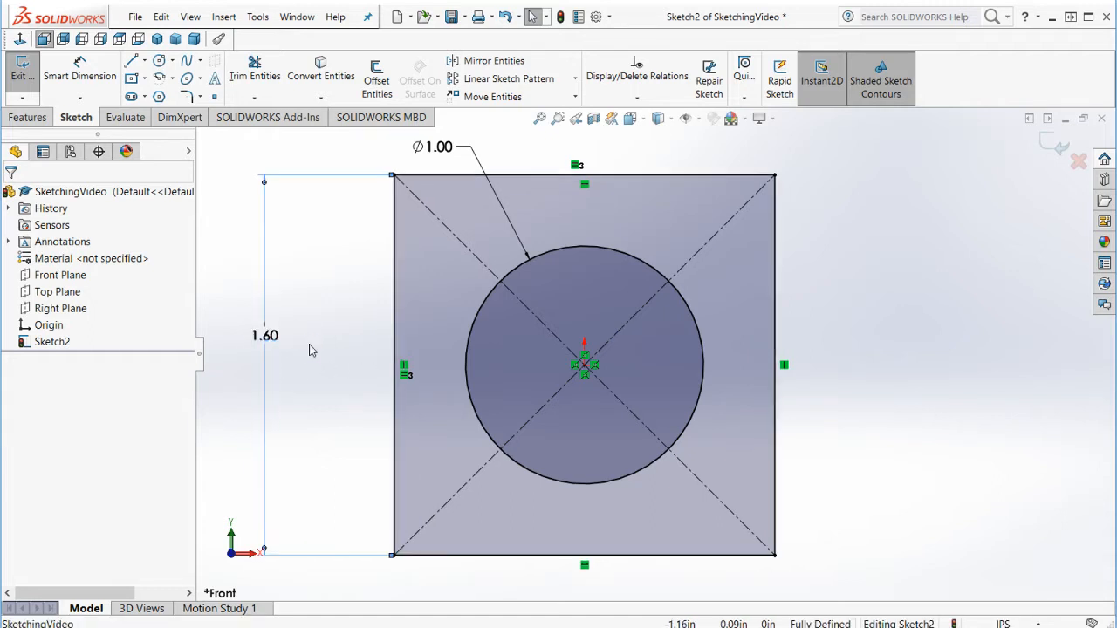
# Step: Set the square's side dimension back to 1.5 in
pyautogui.doubleClick(269, 344)
pyautogui.write('1')
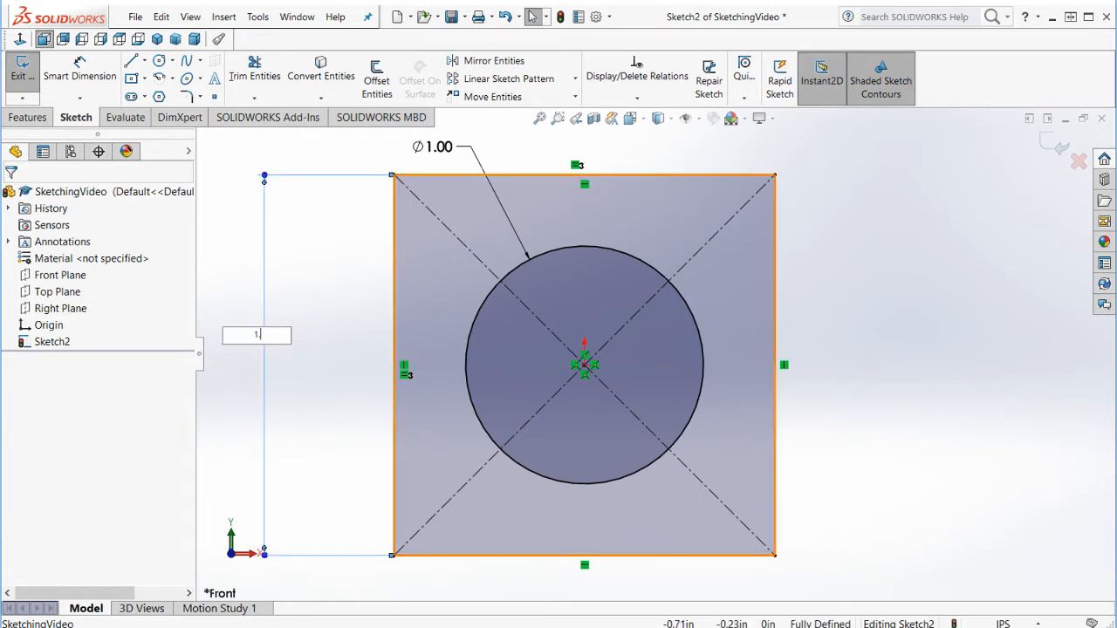
pyautogui.write('.5')
pyautogui.press('Return')
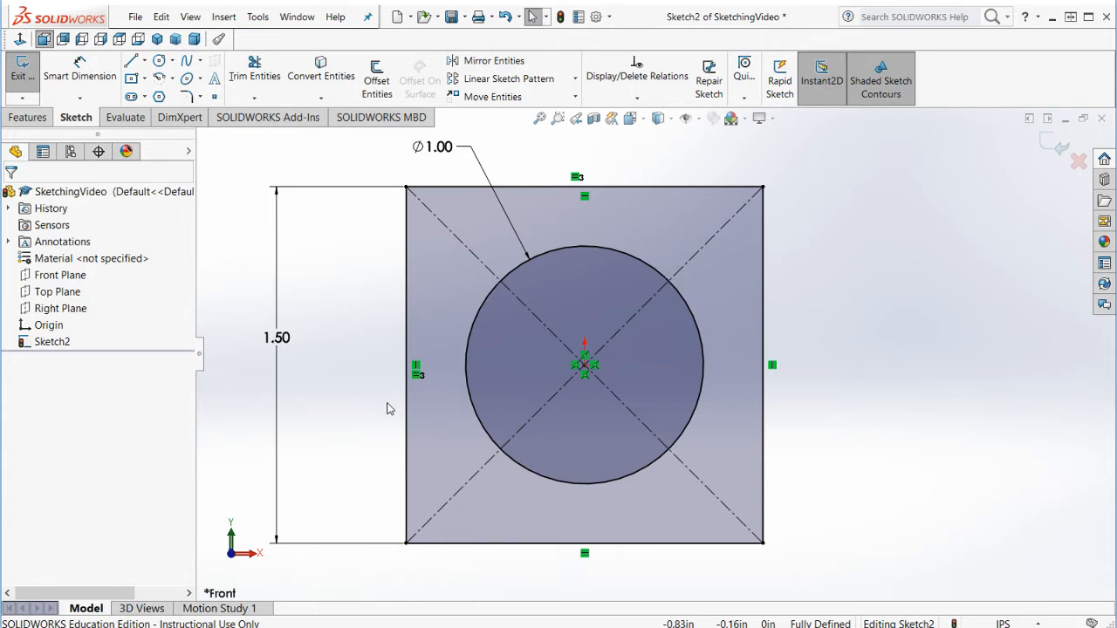
# Step: Delete the equal relation between the square's upper and left edges
pyautogui.scroll(1, 655, 354)
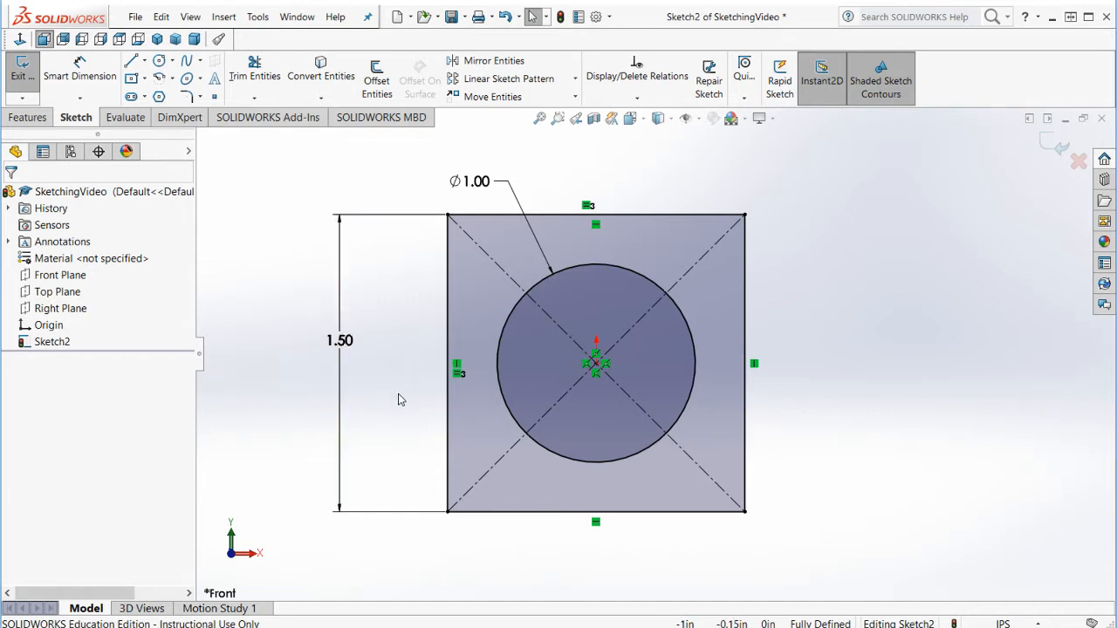
pyautogui.click(459, 373)
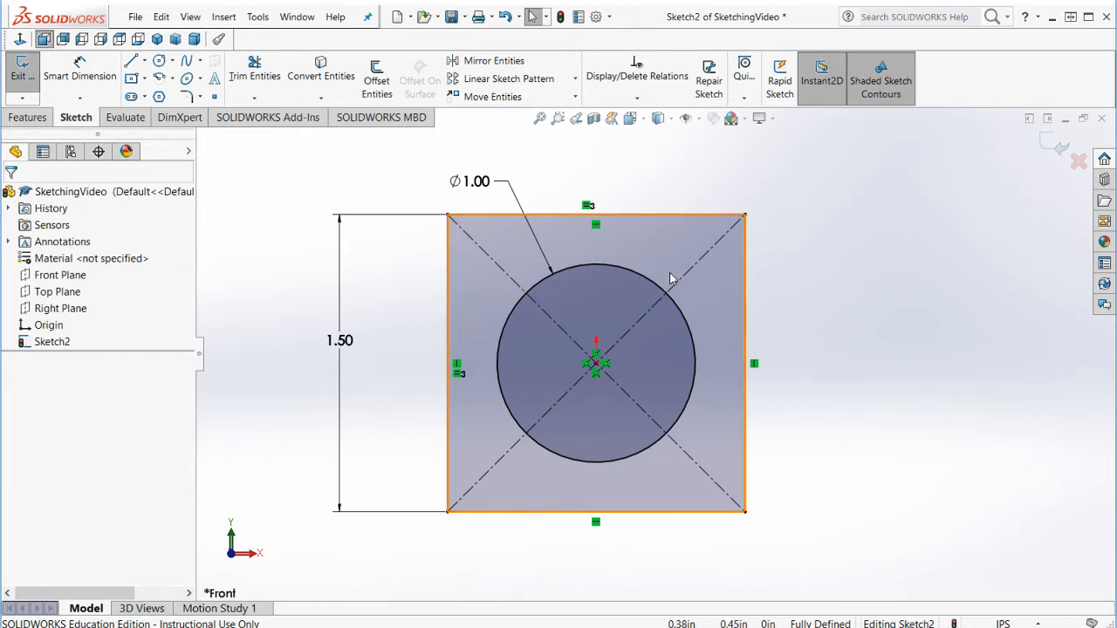
pyautogui.click(588, 207)
pyautogui.press('Delete')
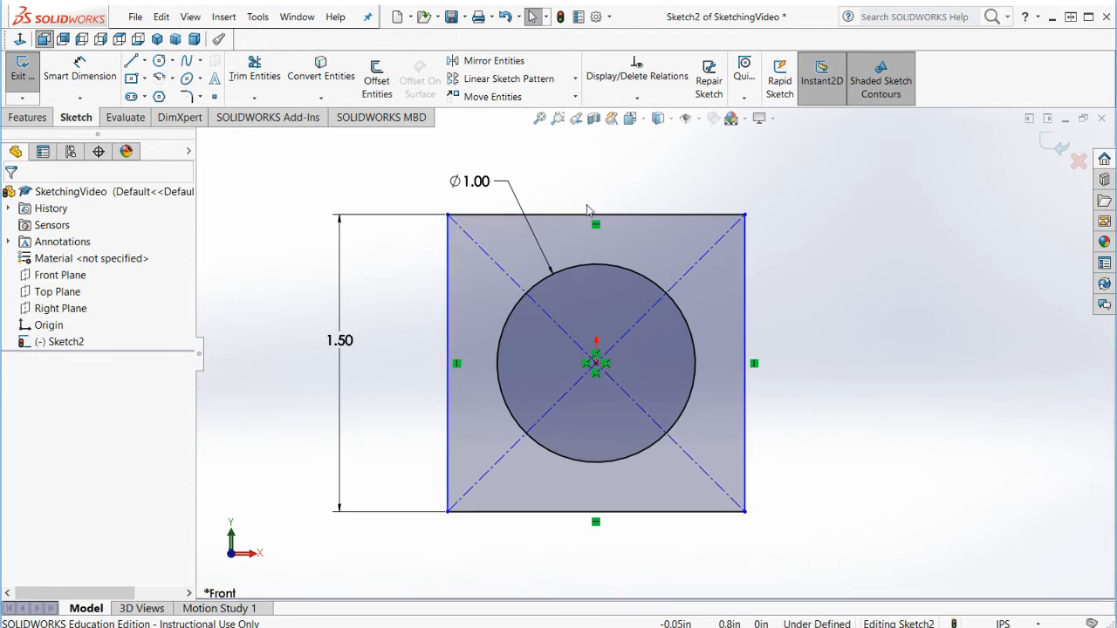
# Step: Dimension the square's upper edge at 1.50 in with Smart Dimension, placing the text above the diameter dimension
pyautogui.click(80, 70)
pyautogui.click(599, 215)
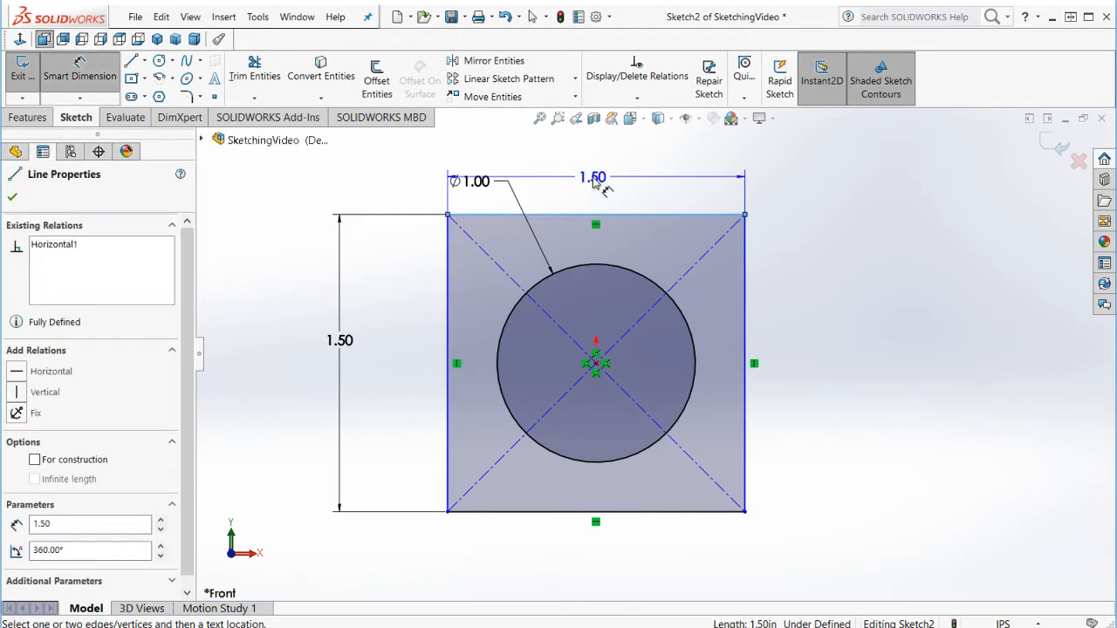
pyautogui.click(593, 142)
pyautogui.press('Return')
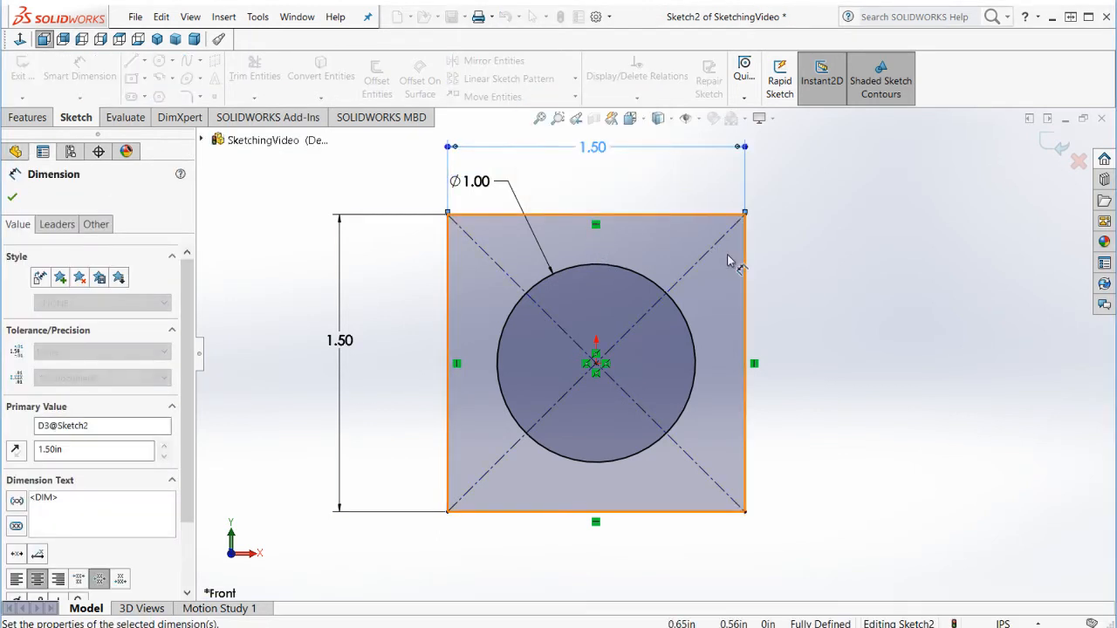
pyautogui.click(859, 259)
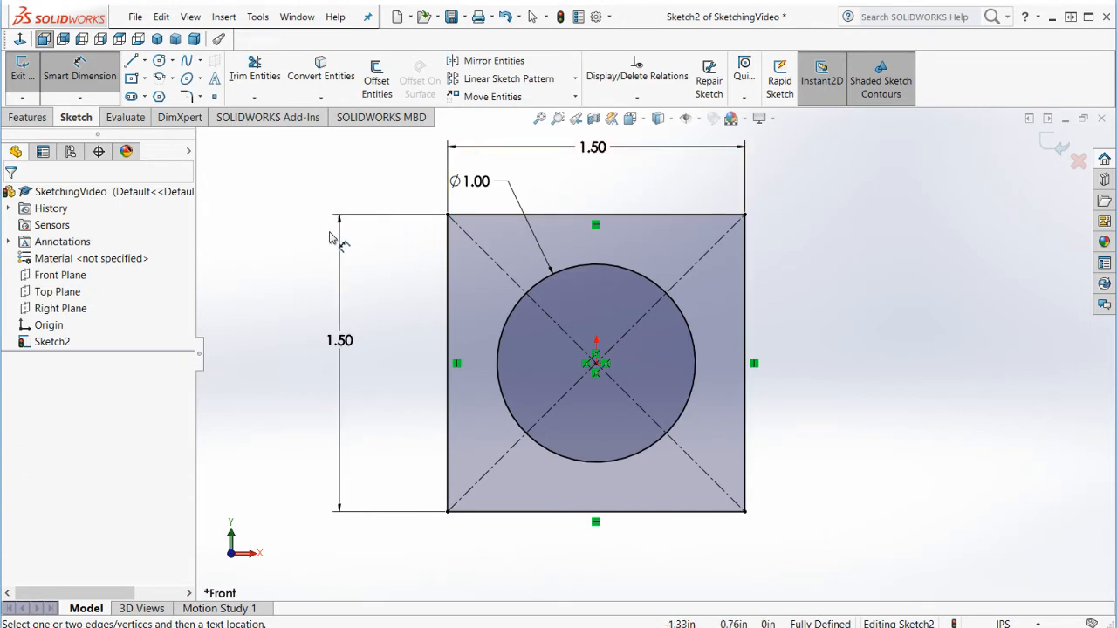
# Step: Set the horizontal dimension on the upper edge to 1.75 in
pyautogui.click(594, 148)
pyautogui.write('1.75')
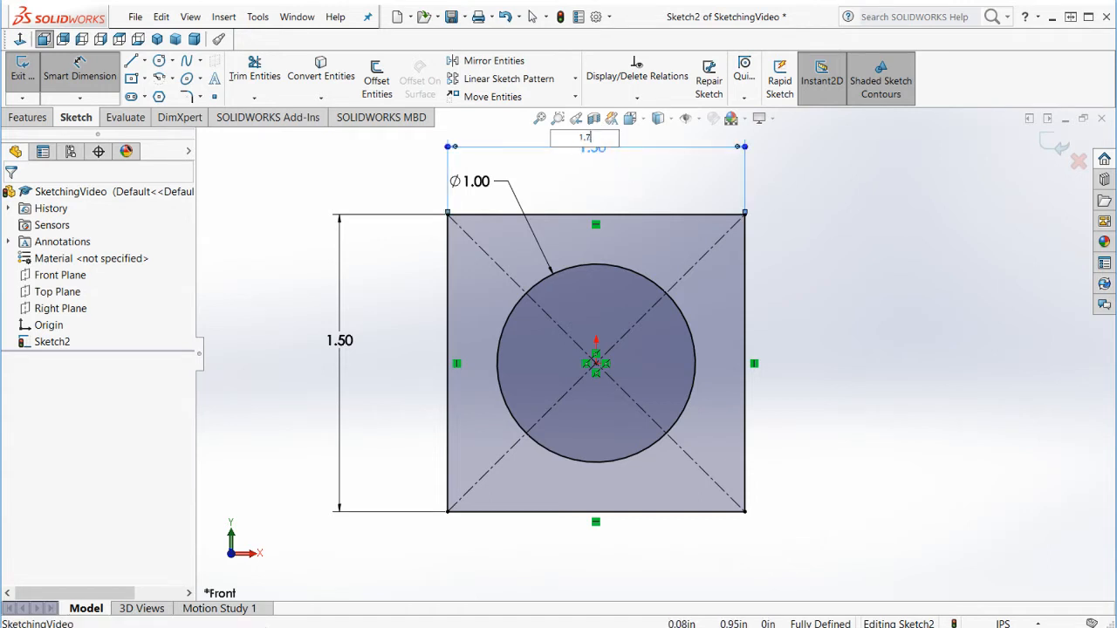
pyautogui.press('Return')
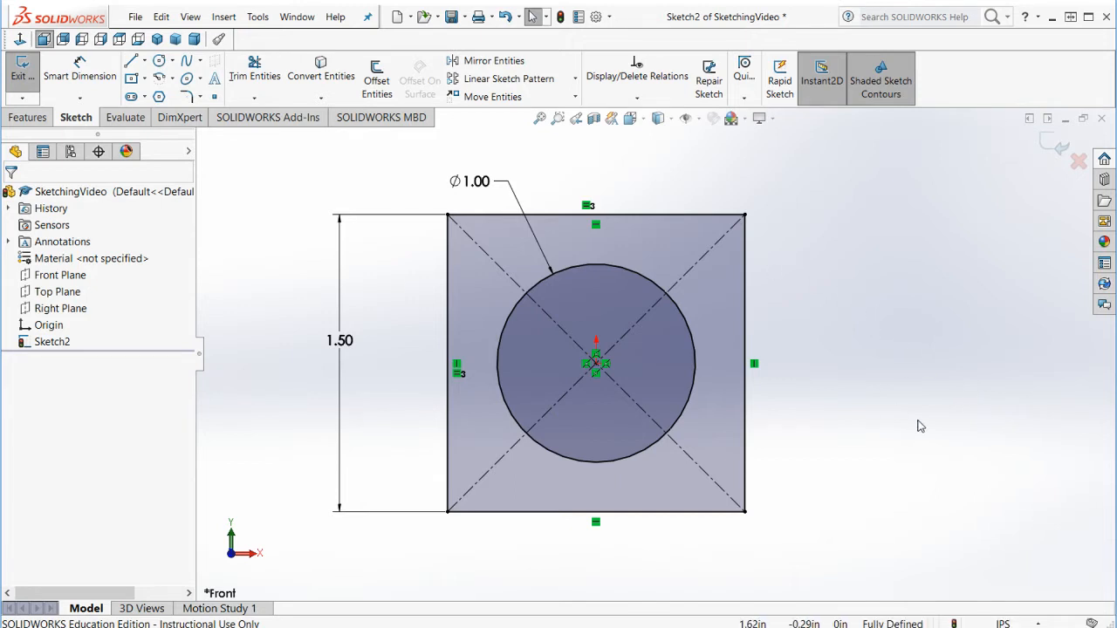
# Step: Sketch a corner rectangle in the empty area to the right of the square, wider than it is tall
pyautogui.press('z')
pyautogui.scroll(2, 918, 393)
pyautogui.scroll(-2, 917, 384)
pyautogui.scroll(1, 913, 345)
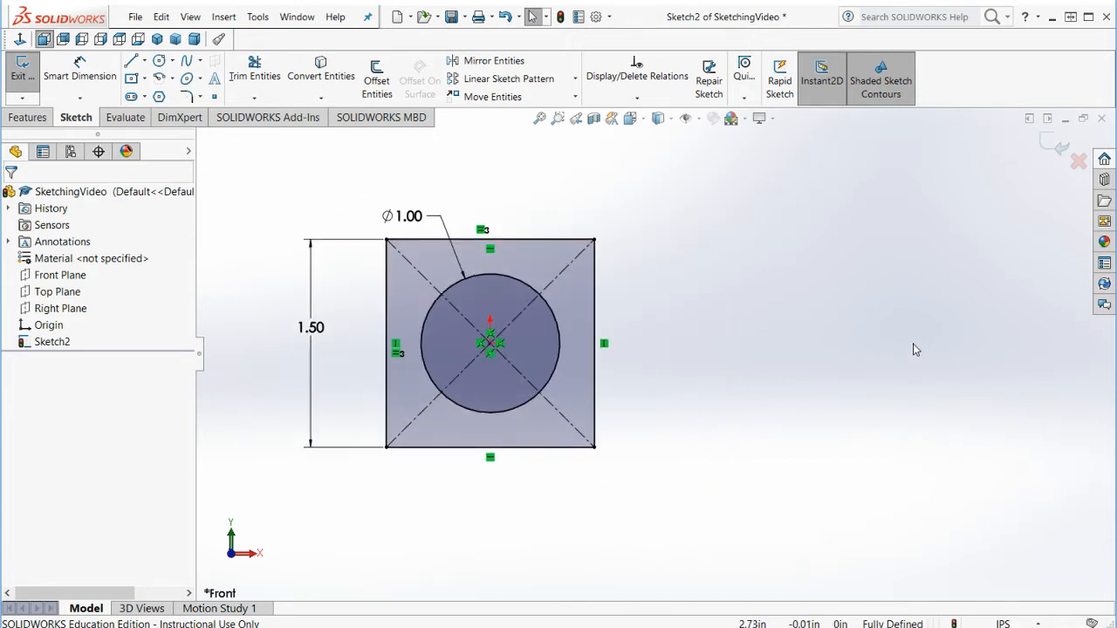
pyautogui.scroll(-1, 889, 329)
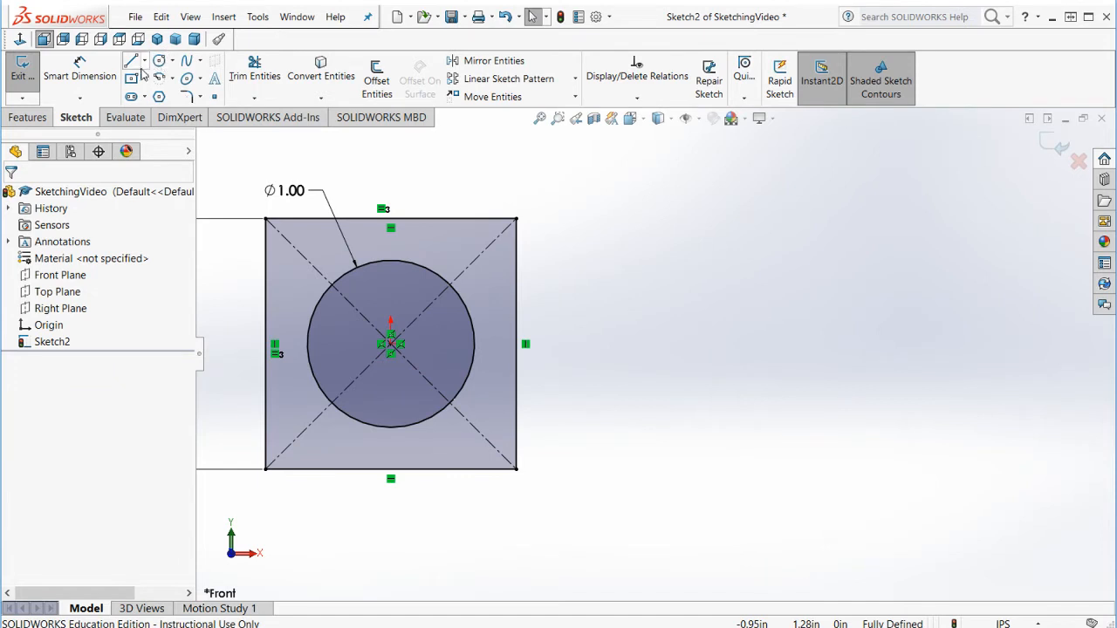
pyautogui.click(145, 80)
pyautogui.click(158, 97)
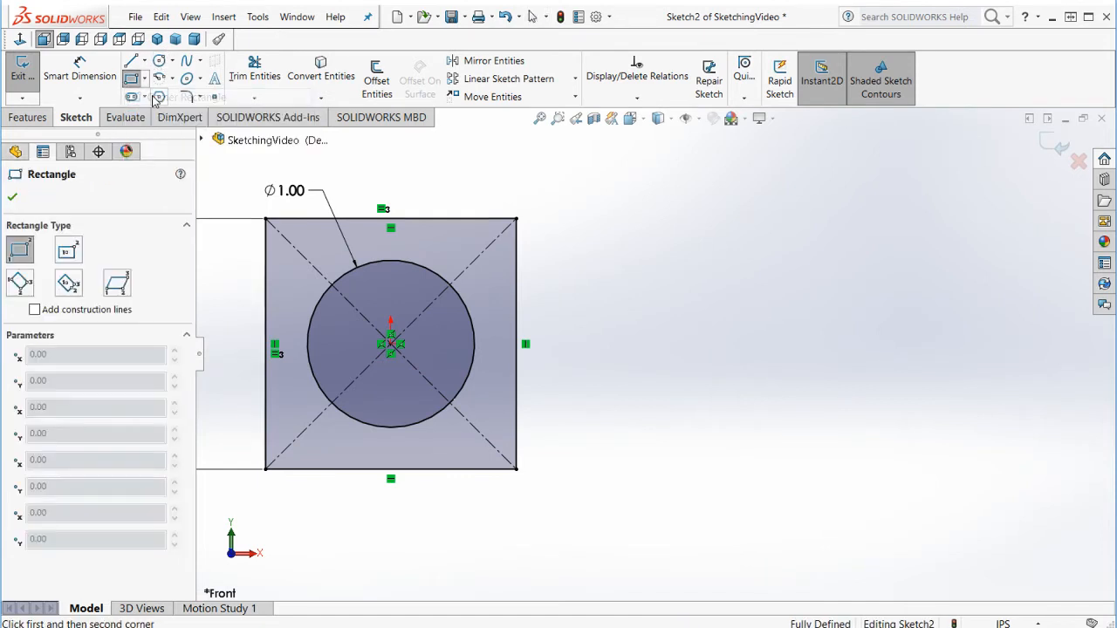
pyautogui.moveTo(766, 378); pyautogui.dragTo(930, 271)
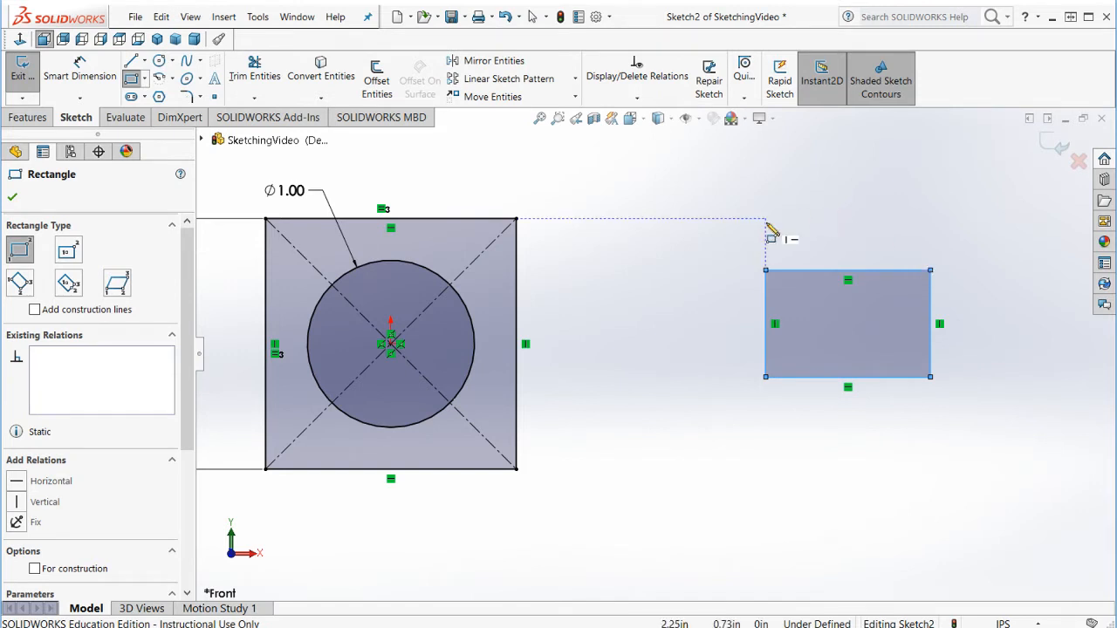
pyautogui.press('Escape')
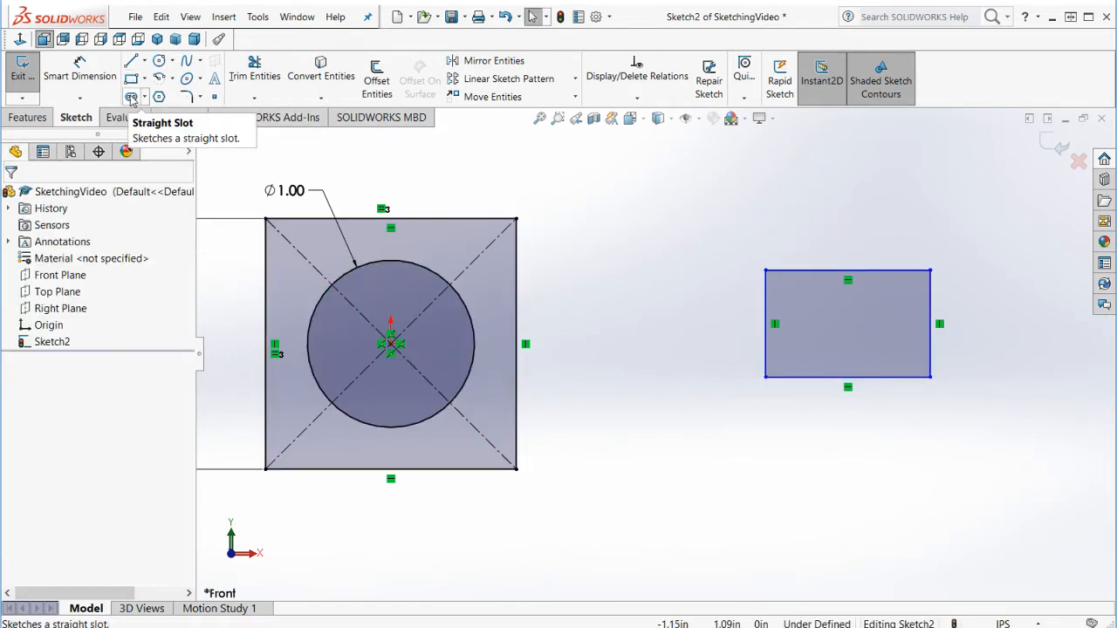
# Step: Sketch a horizontal straight slot below the rectangle, about 0.99 in between centers and about 0.25 in wide
pyautogui.click(132, 97)
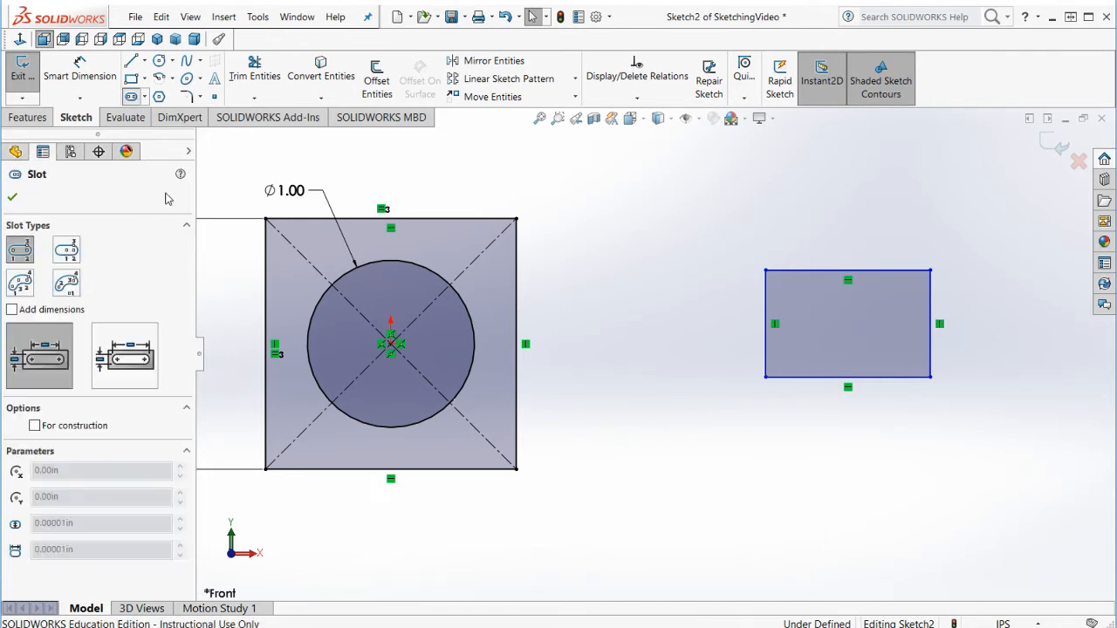
pyautogui.click(765, 493)
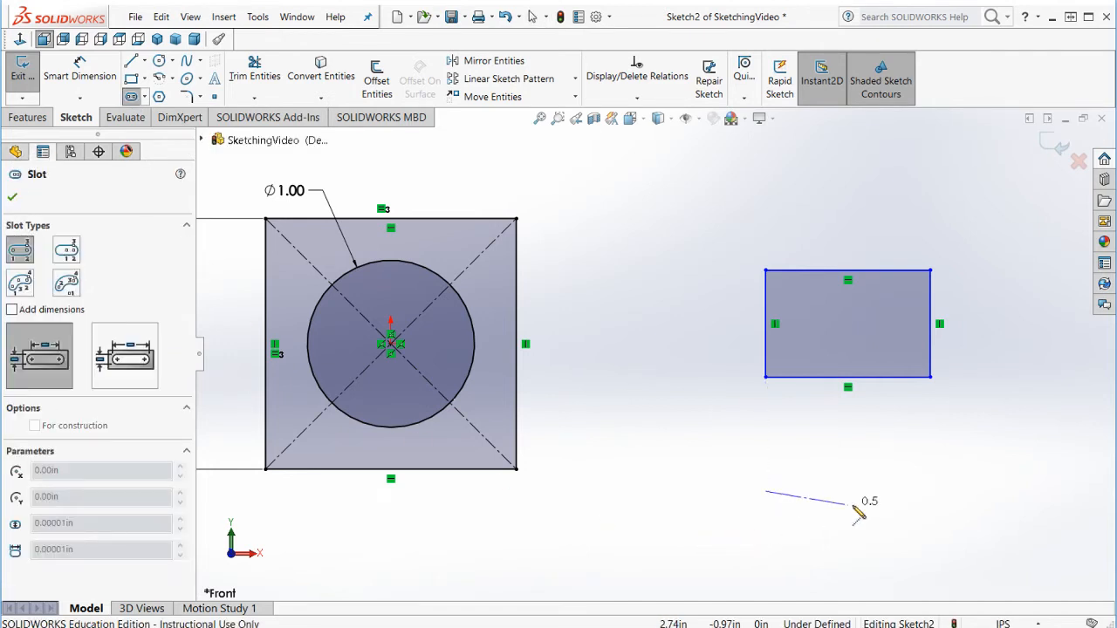
pyautogui.click(930, 494)
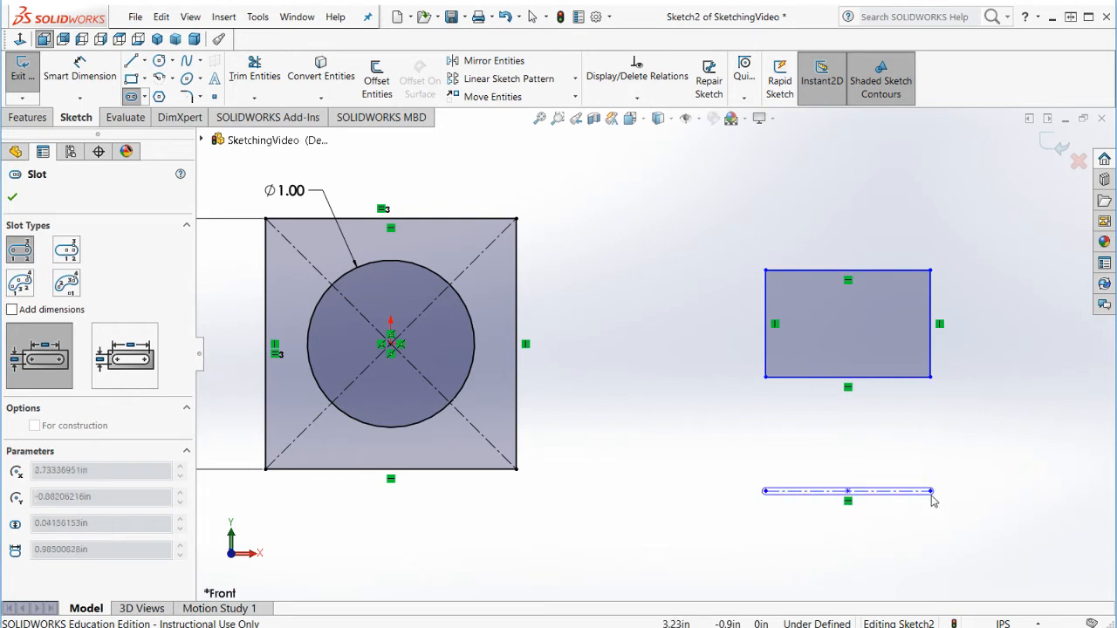
pyautogui.click(932, 518)
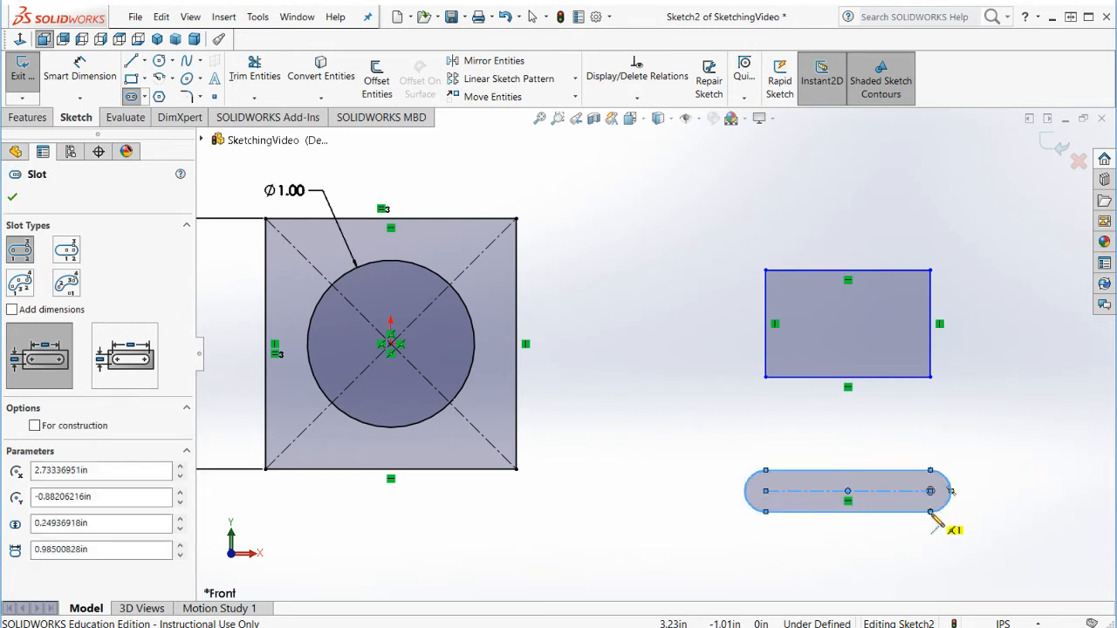
pyautogui.press('Escape')
# Step: Dimension the radius of the slot's left end arc at 0.125 in with Smart Dimension
pyautogui.click(80, 70)
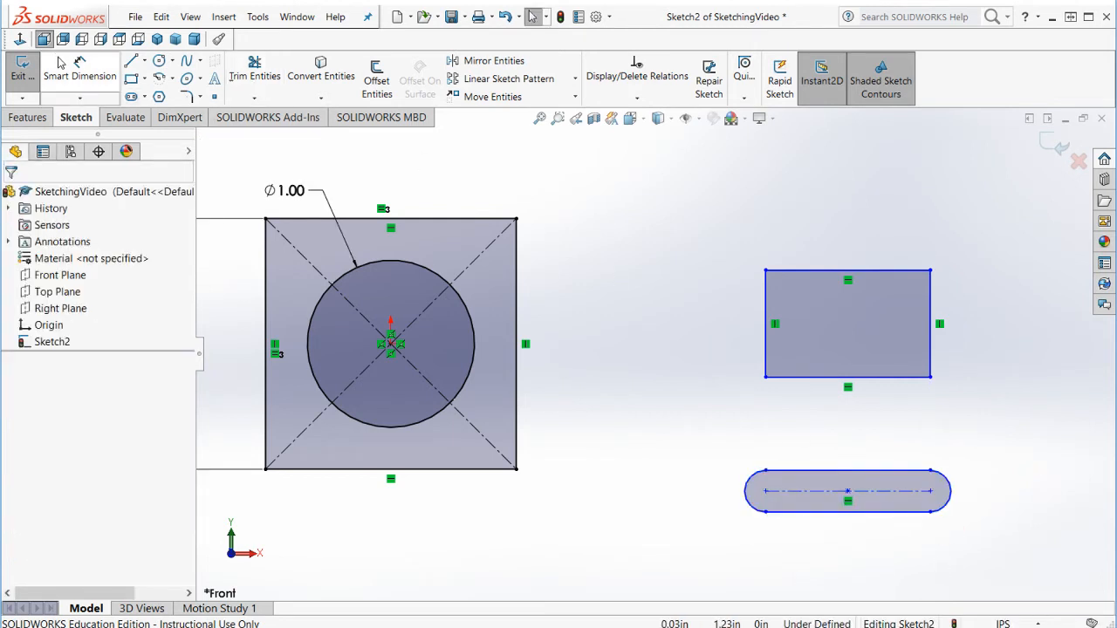
pyautogui.click(755, 480)
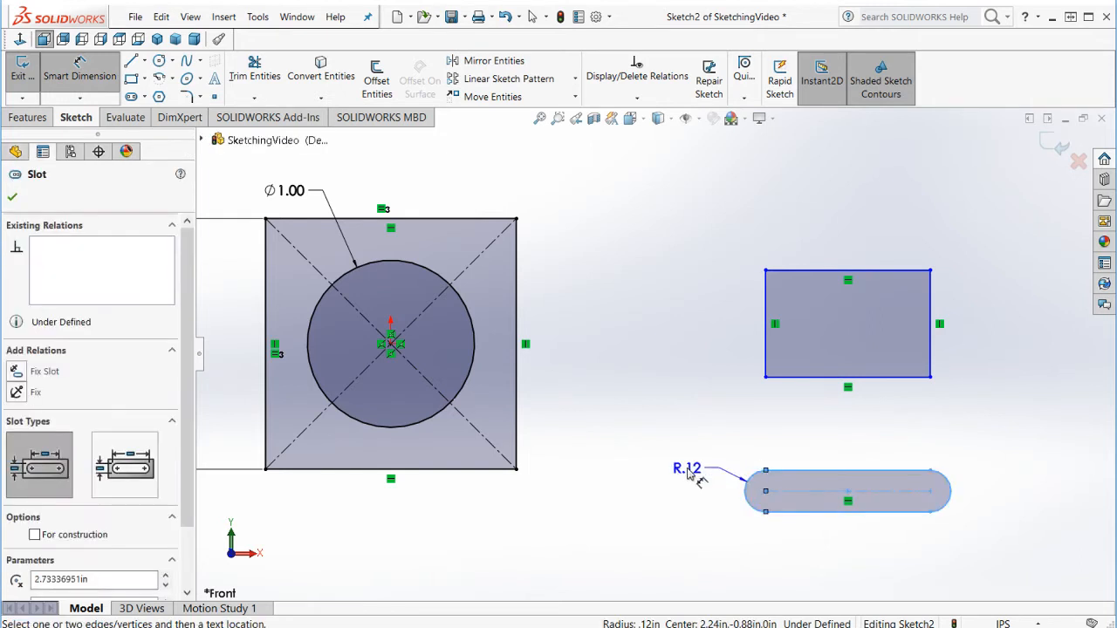
pyautogui.click(689, 471)
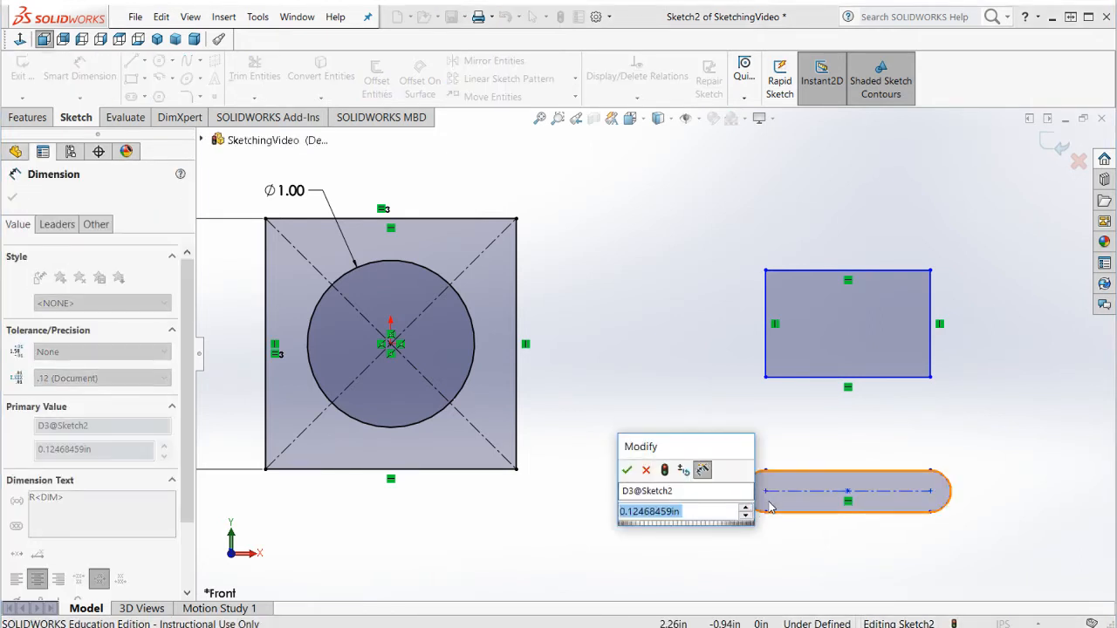
pyautogui.write('.125')
pyautogui.press('Return')
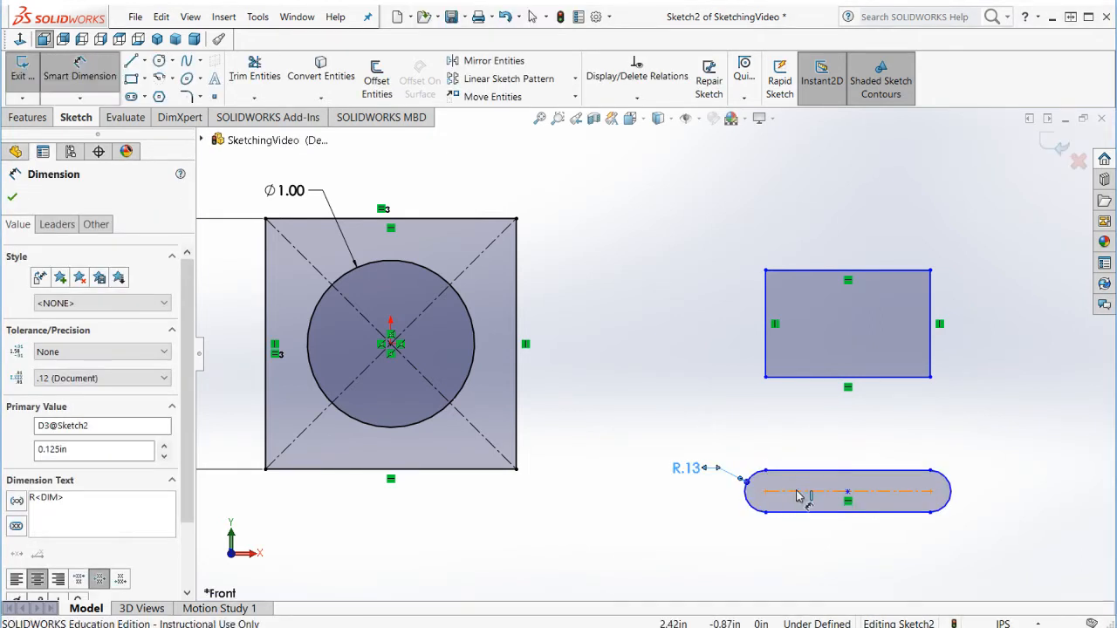
# Step: Dimension the slot's centerline length at 1 in below the slot, and move the slot slightly closer to the rectangle
pyautogui.click(796, 496)
pyautogui.click(842, 557)
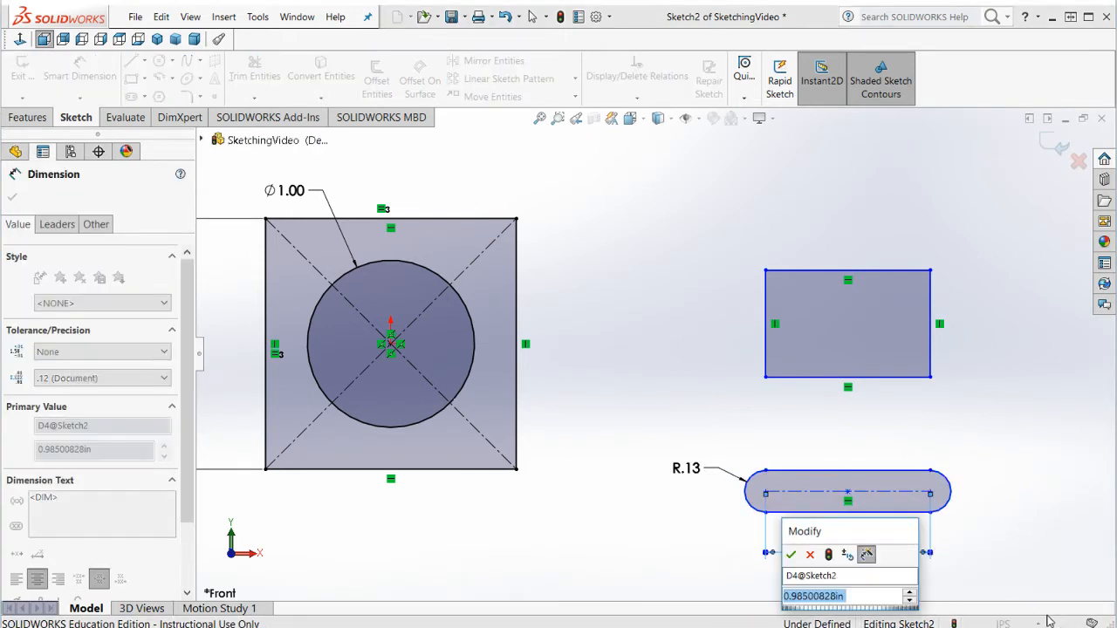
pyautogui.write('1')
pyautogui.press('Return')
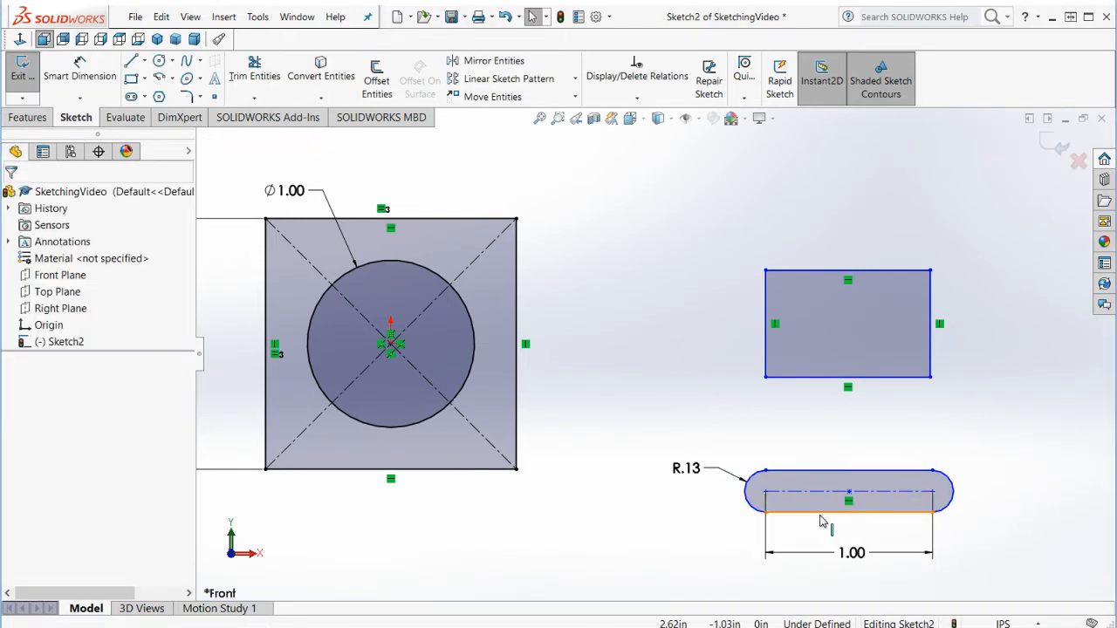
pyautogui.moveTo(785, 481)
pyautogui.mouseDown()
pyautogui.moveTo(780, 441)
pyautogui.moveTo(877, 461)
pyautogui.moveTo(889, 560)
pyautogui.moveTo(727, 541)
pyautogui.moveTo(772, 468)
pyautogui.mouseUp()
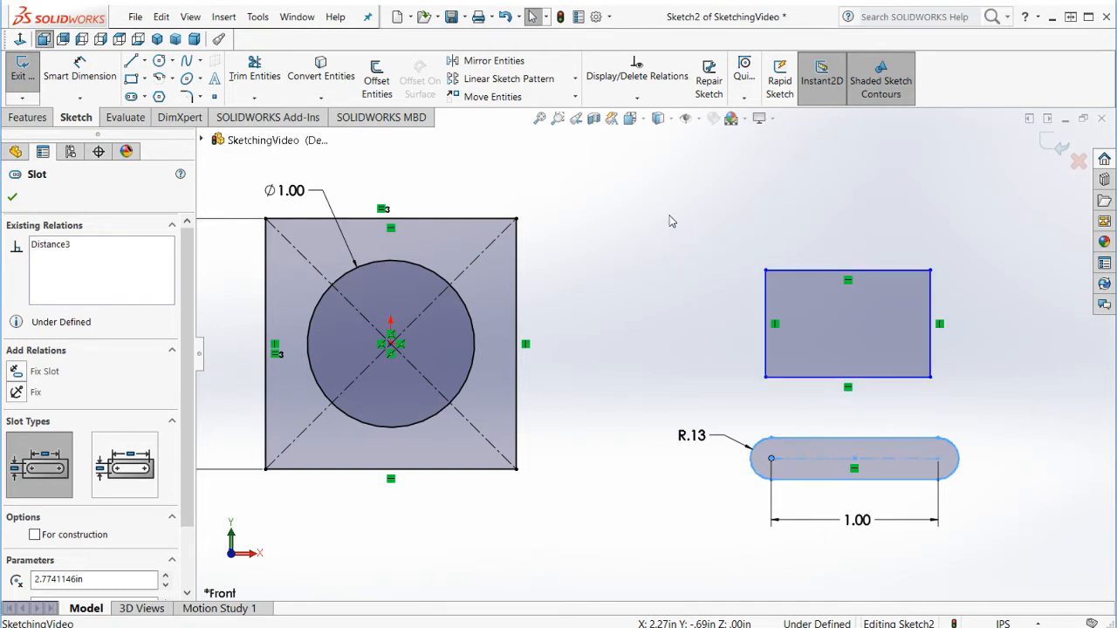
# Step: Delete the rectangle and the slot together with the slot's dimensions
pyautogui.moveTo(648, 208); pyautogui.dragTo(1035, 553)
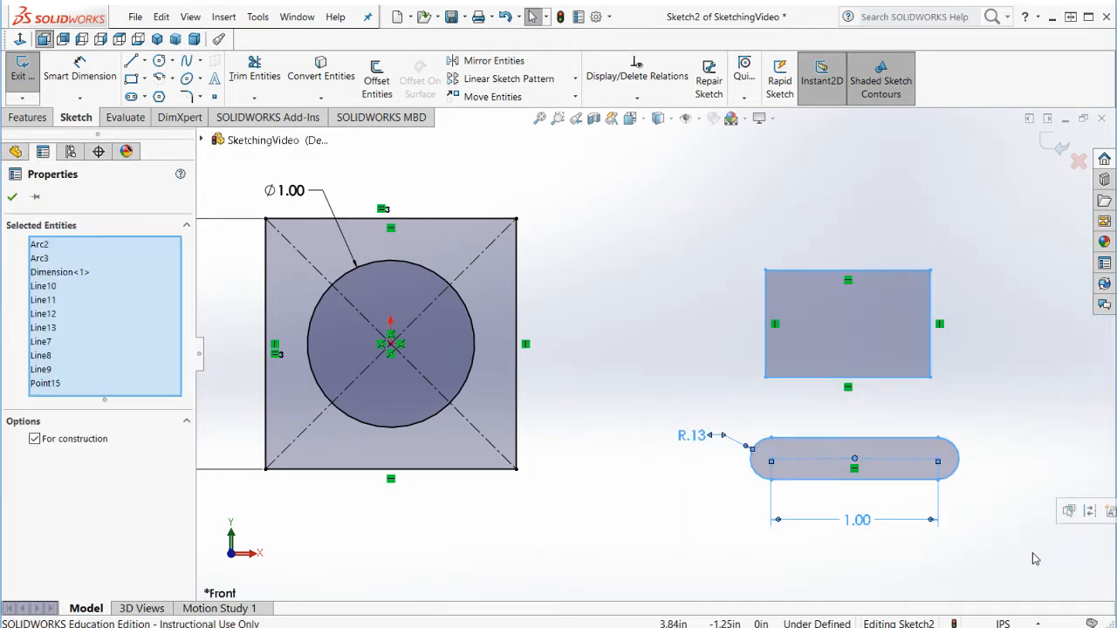
pyautogui.press('Delete')
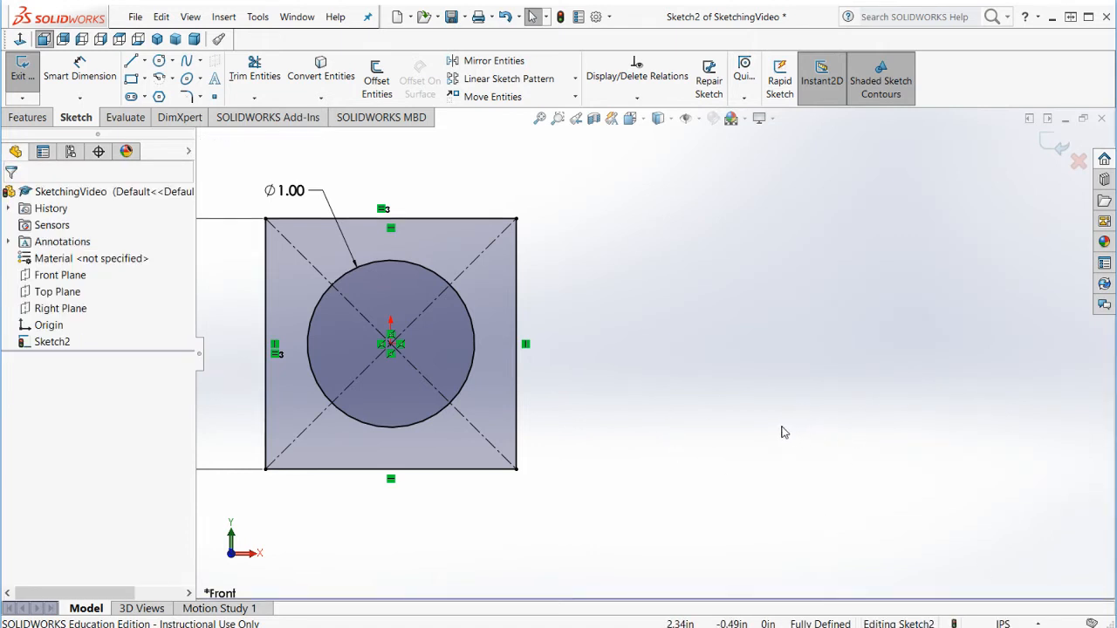
pyautogui.scroll(3, 283, 364)
pyautogui.scroll(-2, 311, 338)
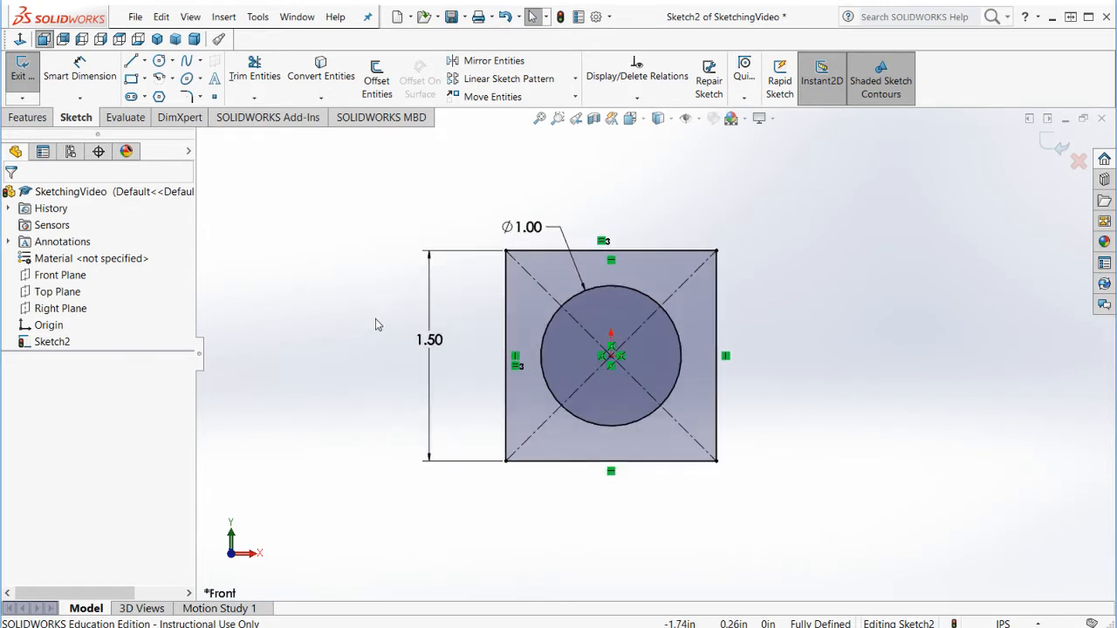
pyautogui.scroll(-1, 573, 304)
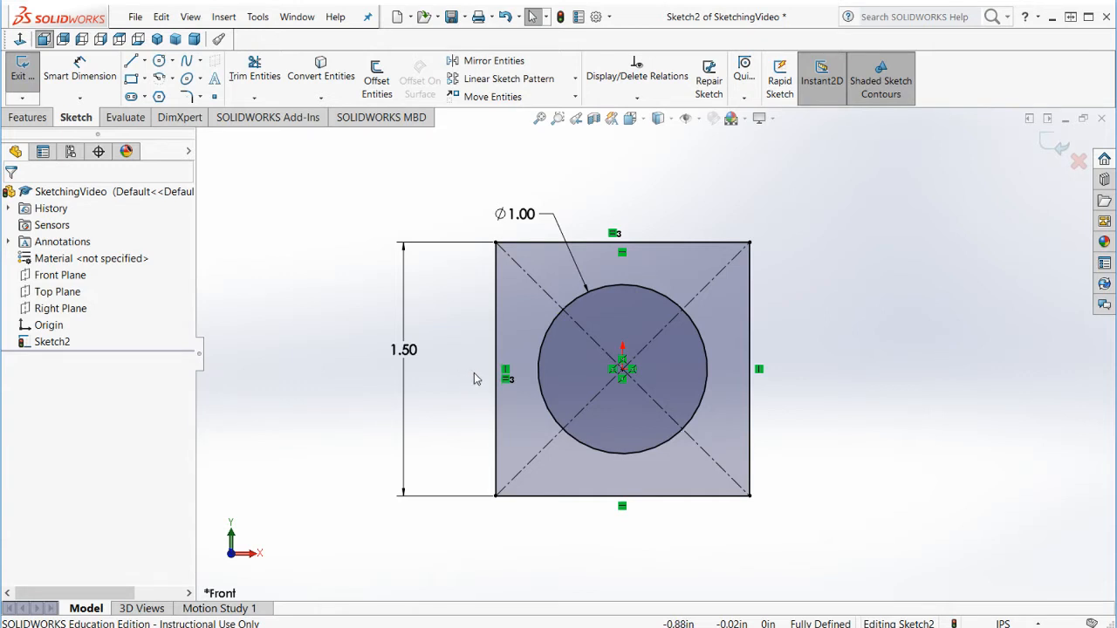
# Step: Delete the circle inside the square and set the square's side dimension to 2 in
pyautogui.click(577, 308)
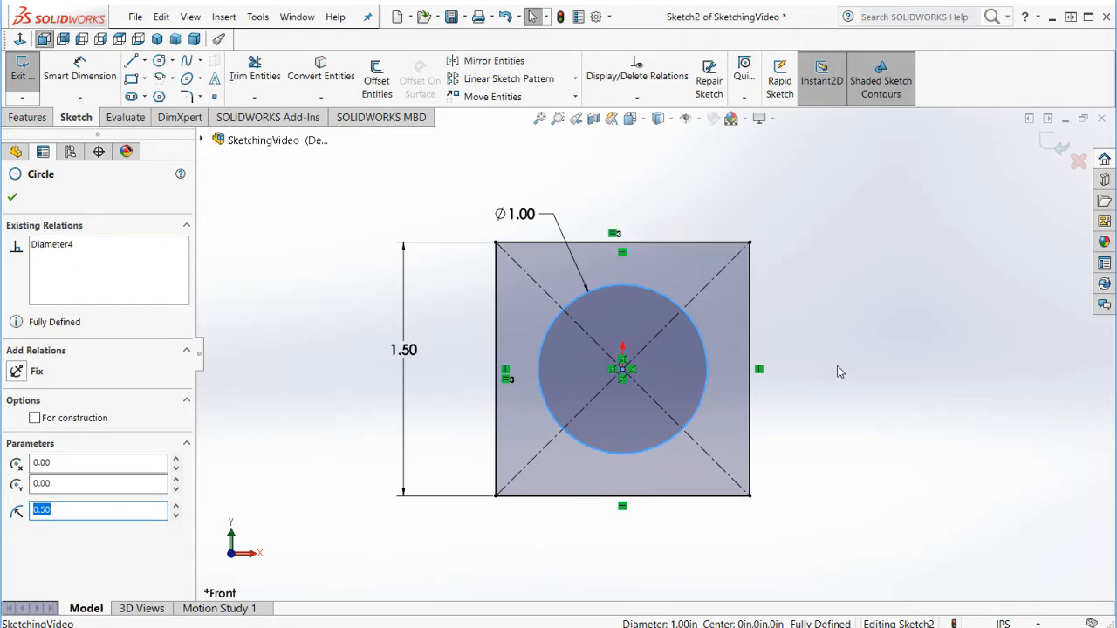
pyautogui.press('Delete')
pyautogui.click(594, 254)
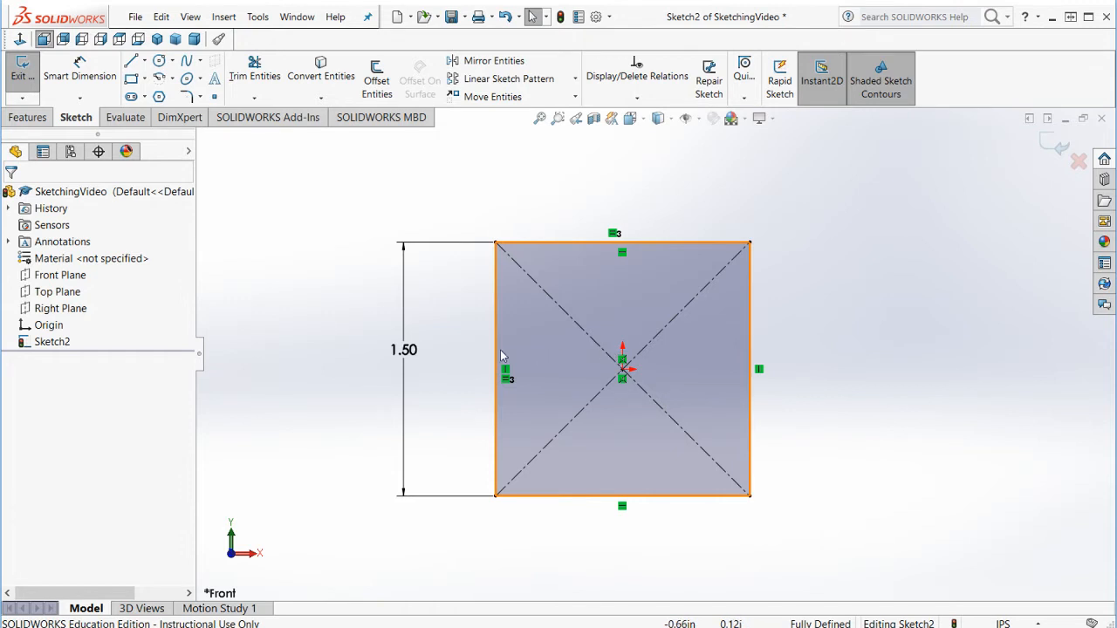
pyautogui.doubleClick(408, 350)
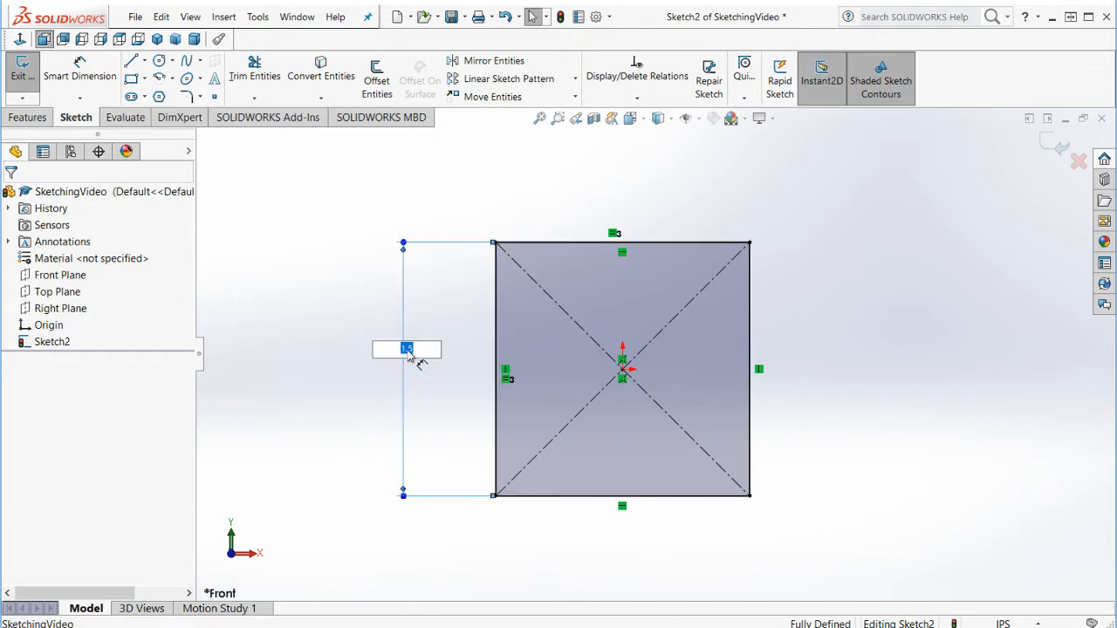
pyautogui.write('2')
pyautogui.press('Return')
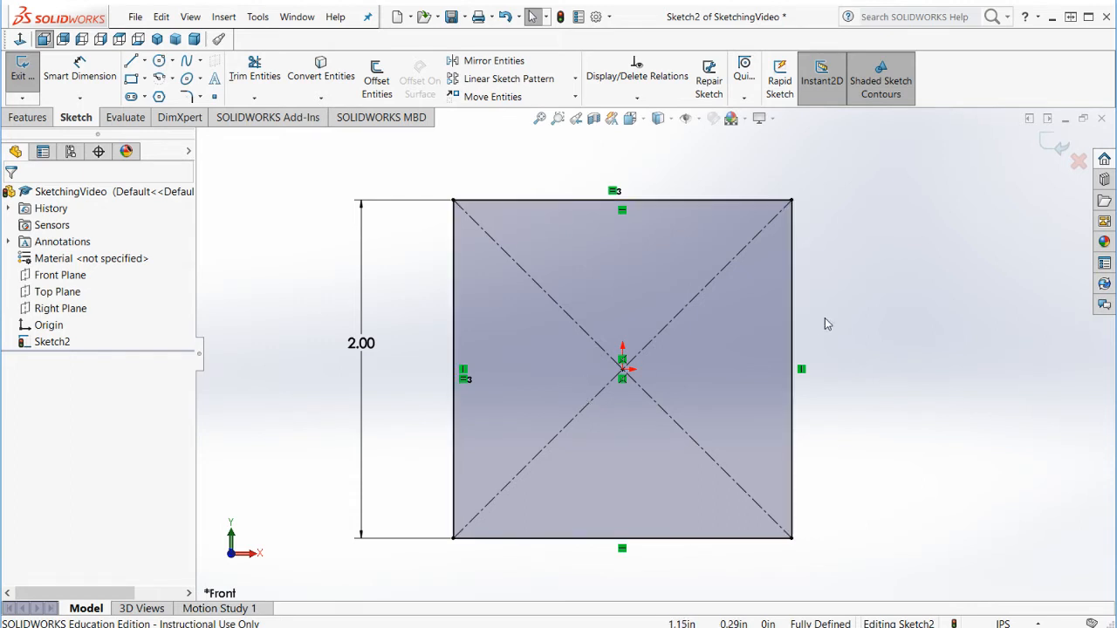
# Step: Start a Boss-Extrude from the square sketch
pyautogui.click(31, 119)
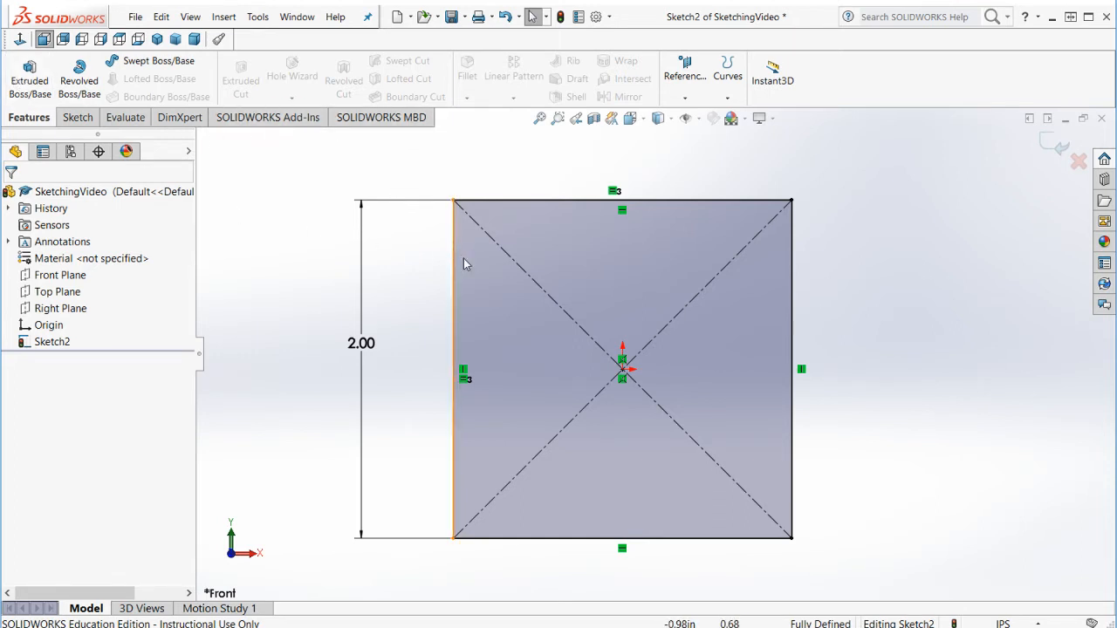
pyautogui.click(31, 85)
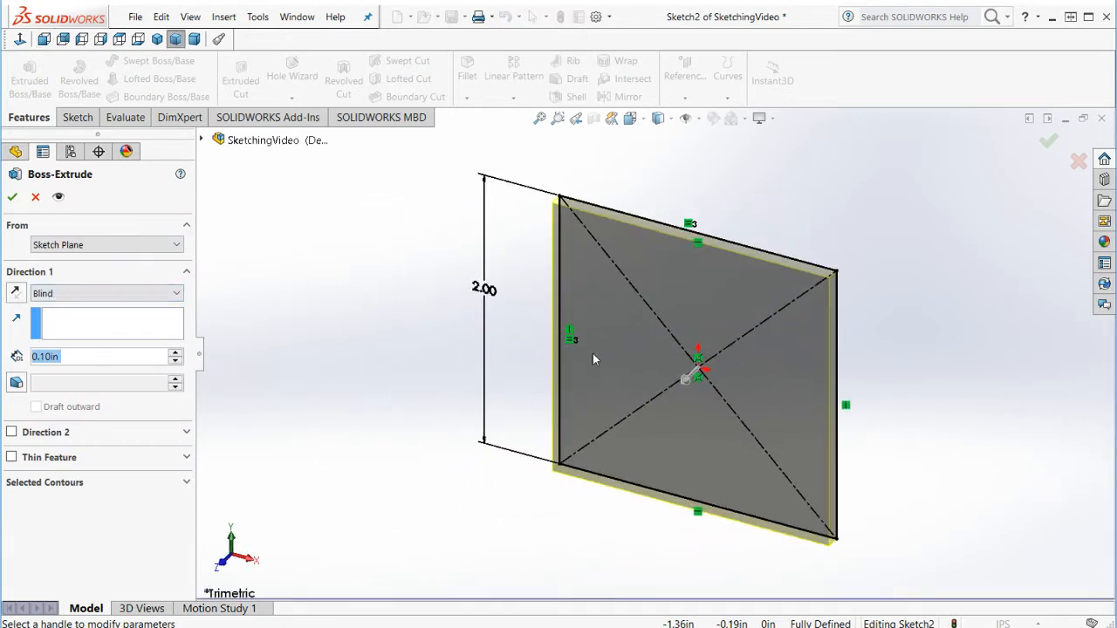
pyautogui.moveTo(939, 423); pyautogui.dragTo(911, 430, button='middle')
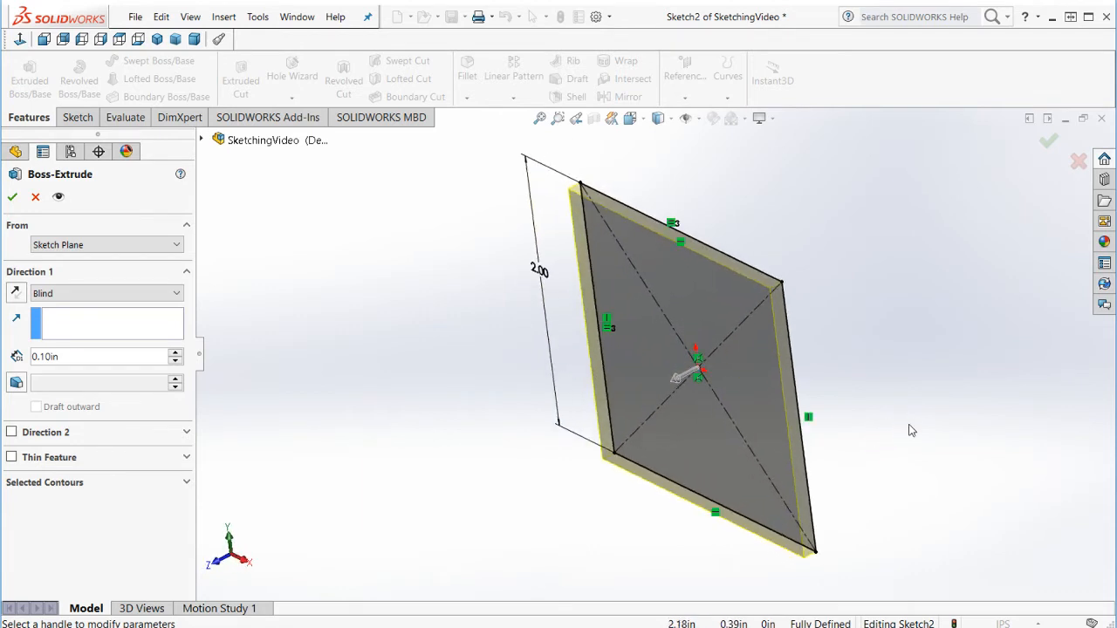
# Step: Try the Mid Plane end condition for the extrusion and return it to Blind
pyautogui.click(81, 294)
pyautogui.click(84, 367)
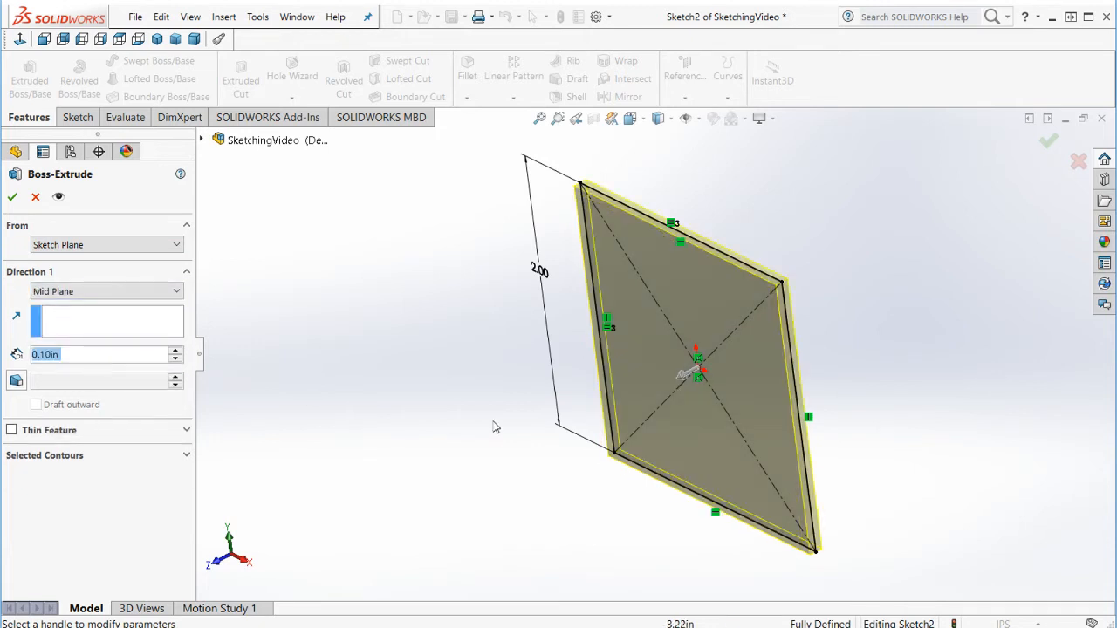
pyautogui.moveTo(905, 404)
pyautogui.mouseDown(button='middle')
pyautogui.moveTo(860, 394)
pyautogui.moveTo(899, 399)
pyautogui.mouseUp(button='middle')
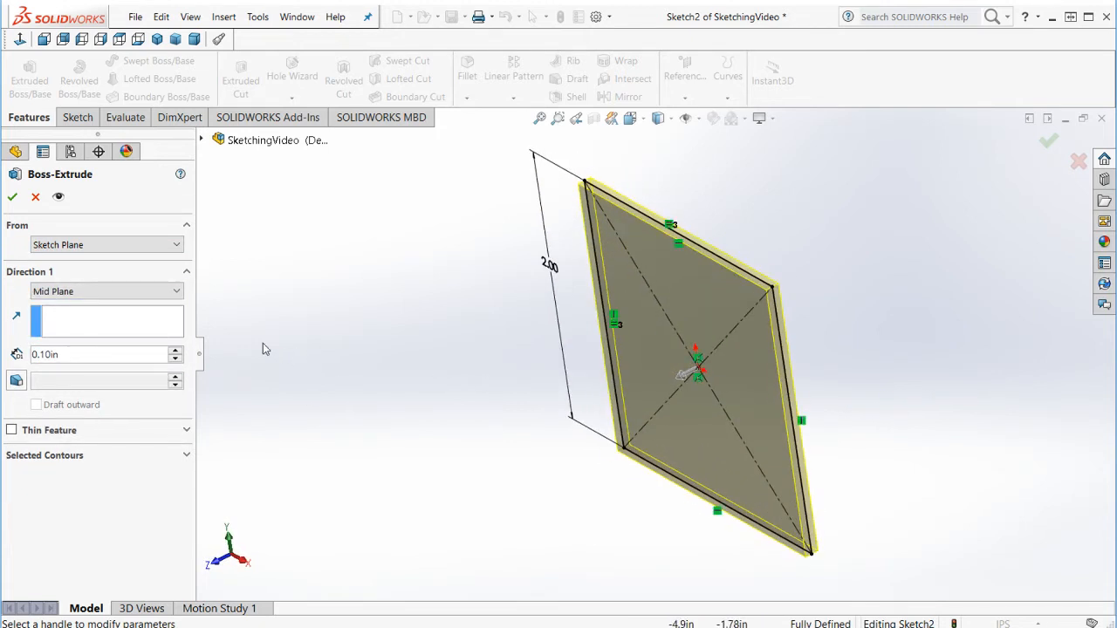
pyautogui.click(61, 294)
pyautogui.click(63, 305)
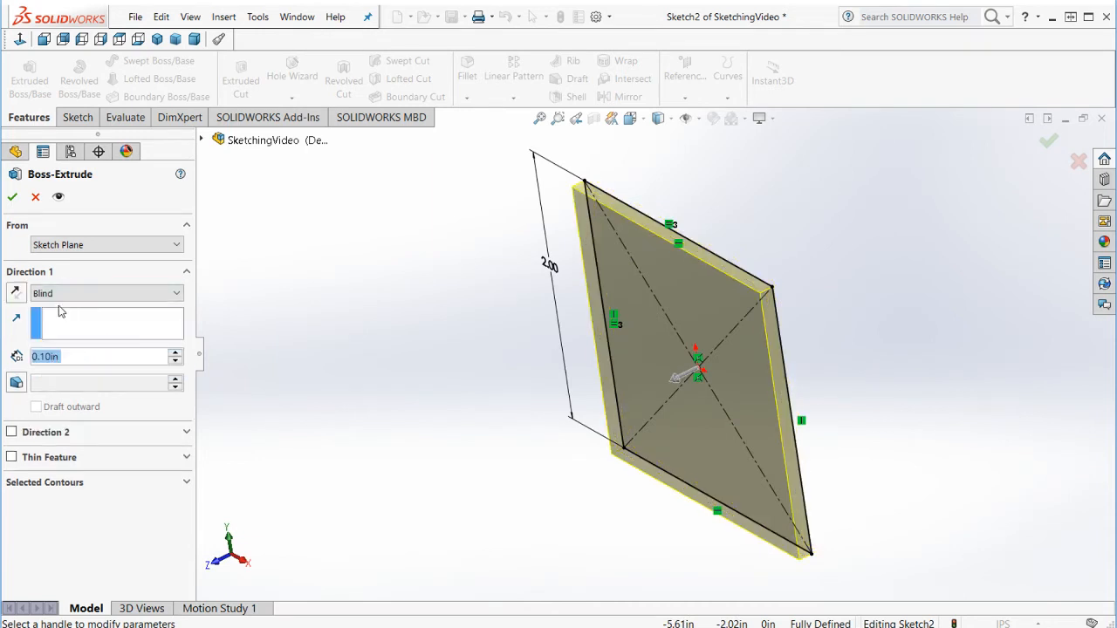
# Step: Reverse the extrusion direction and flip it back to the original side
pyautogui.click(16, 293)
pyautogui.moveTo(870, 439)
pyautogui.mouseDown(button='middle')
pyautogui.moveTo(828, 424)
pyautogui.moveTo(875, 428)
pyautogui.mouseUp(button='middle')
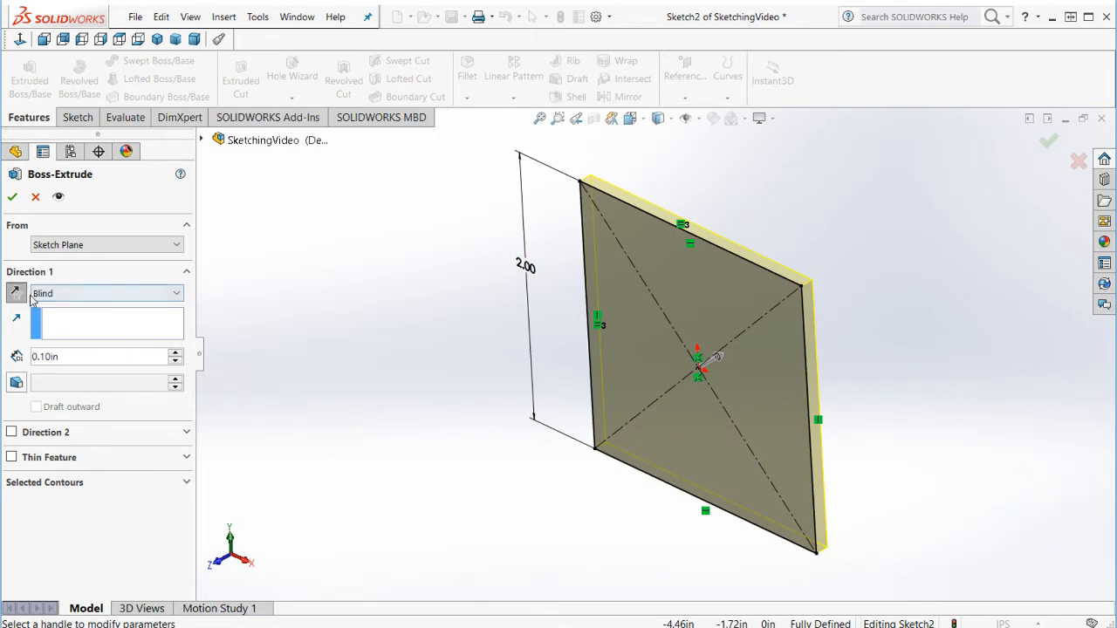
pyautogui.click(16, 293)
# Step: Try starting the extrusion at a 0.40 in offset and return the start condition to Sketch Plane
pyautogui.click(97, 248)
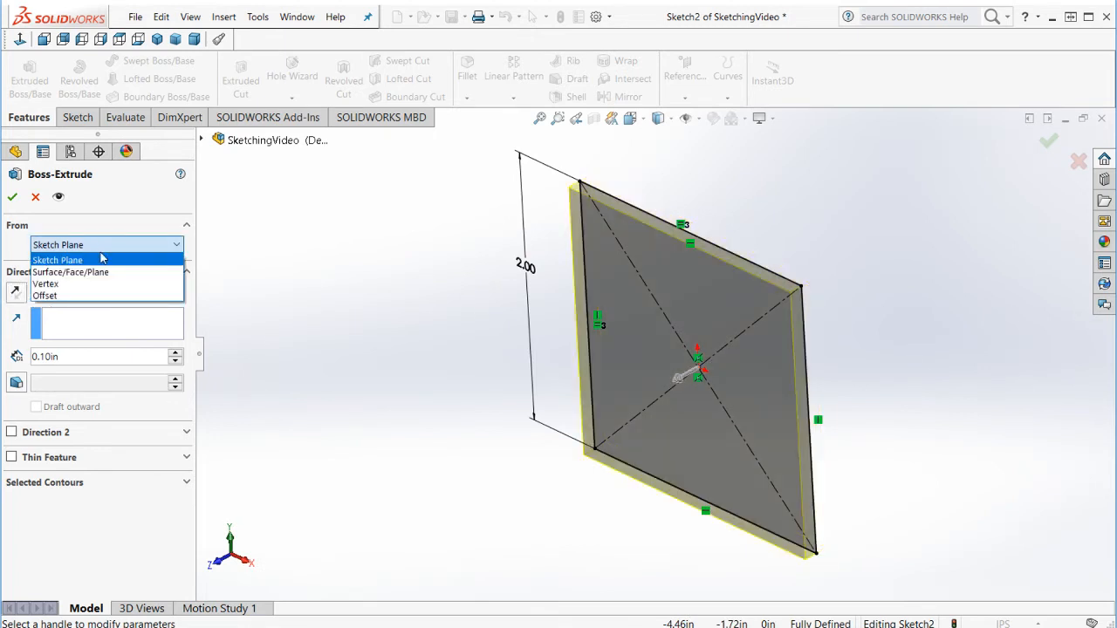
pyautogui.click(106, 296)
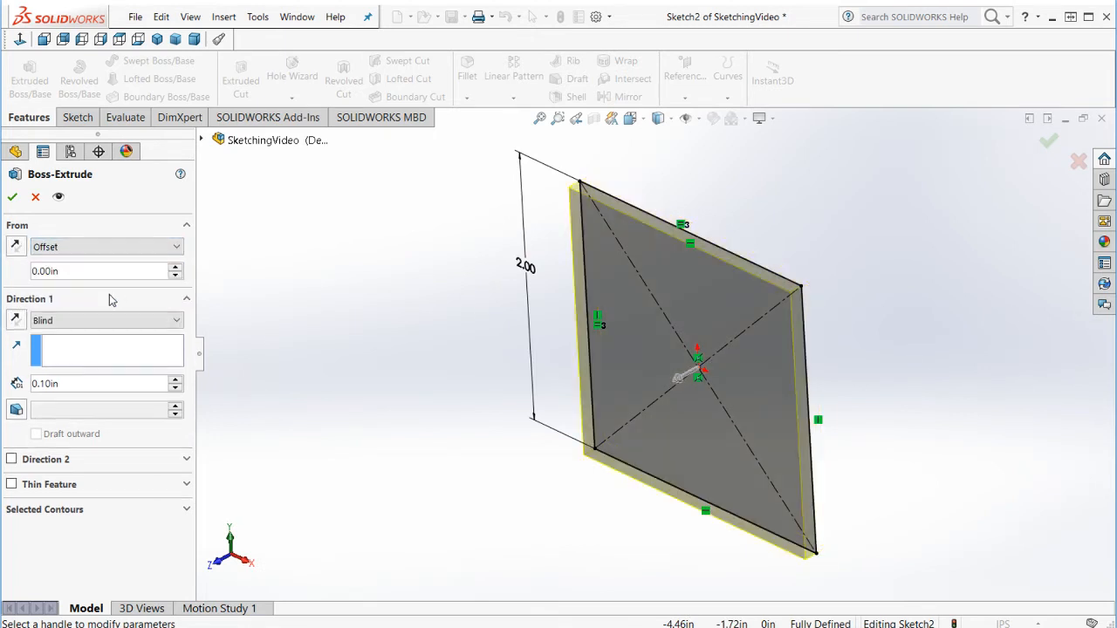
pyautogui.click(176, 268)
pyautogui.click(177, 268)
pyautogui.click(176, 268)
pyautogui.click(176, 268)
pyautogui.moveTo(855, 392)
pyautogui.mouseDown(button='middle')
pyautogui.moveTo(961, 399)
pyautogui.moveTo(882, 406)
pyautogui.mouseUp(button='middle')
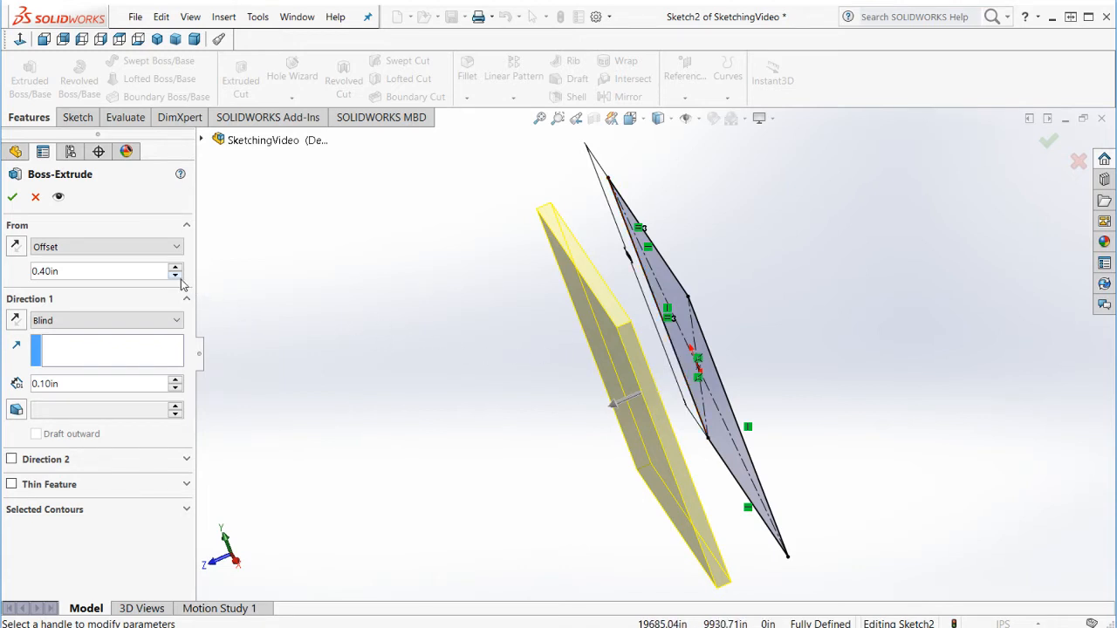
pyautogui.click(170, 247)
pyautogui.click(62, 258)
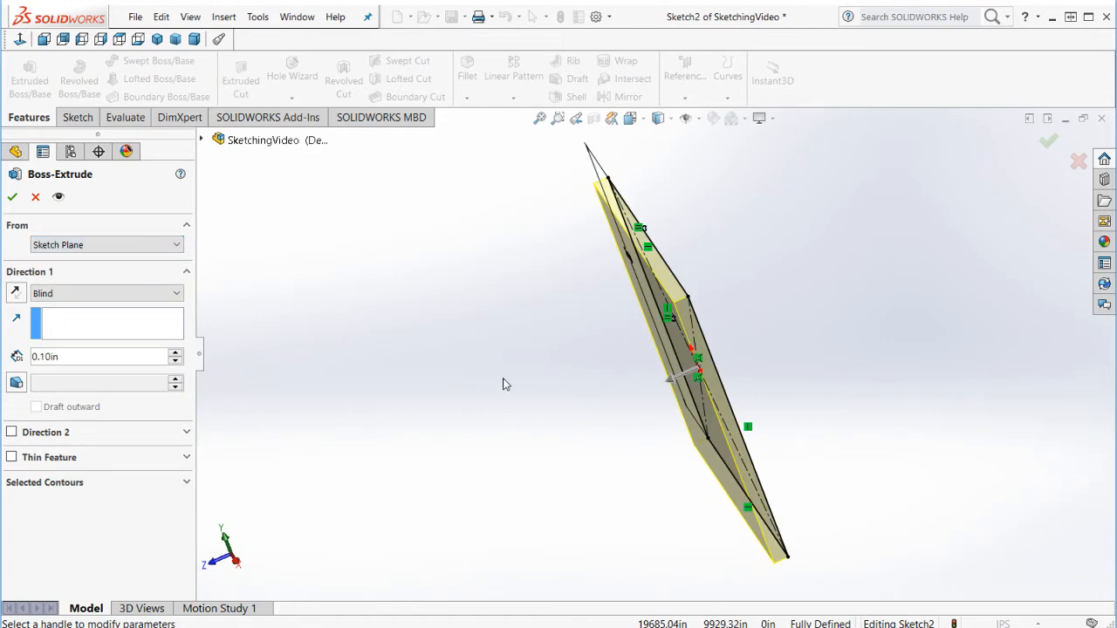
# Step: Set the blind extrusion depth to 0.25 in and create the square plate
pyautogui.hotkey('ctrl', '8')
pyautogui.moveTo(620, 298)
pyautogui.mouseDown(button='middle')
pyautogui.moveTo(506, 292)
pyautogui.moveTo(611, 288)
pyautogui.moveTo(563, 386)
pyautogui.mouseUp(button='middle')
pyautogui.click(78, 356)
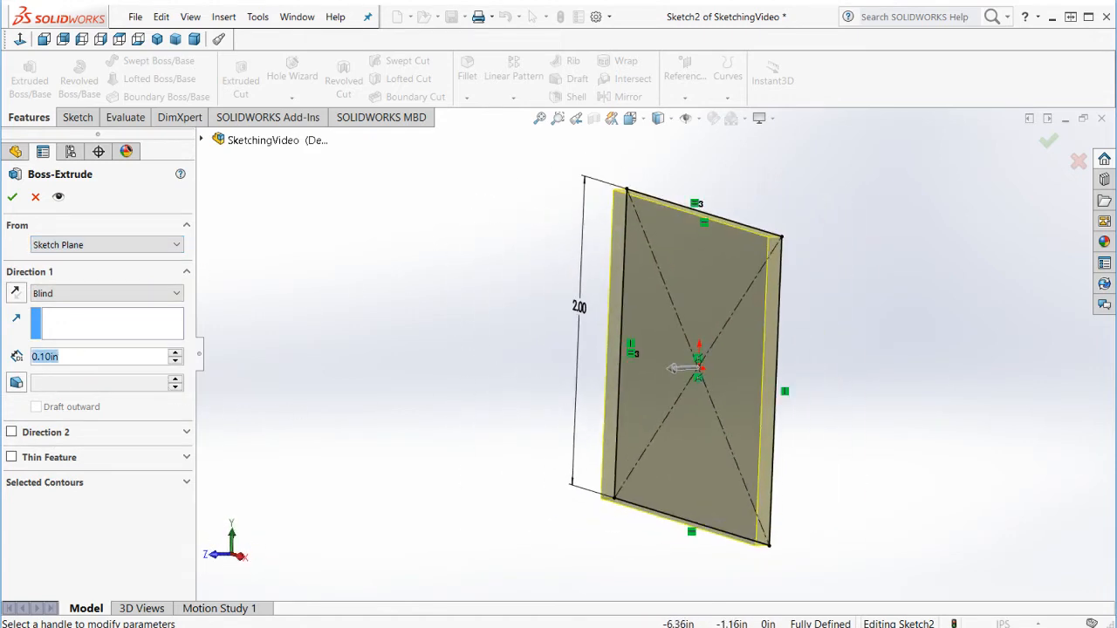
pyautogui.write('.25')
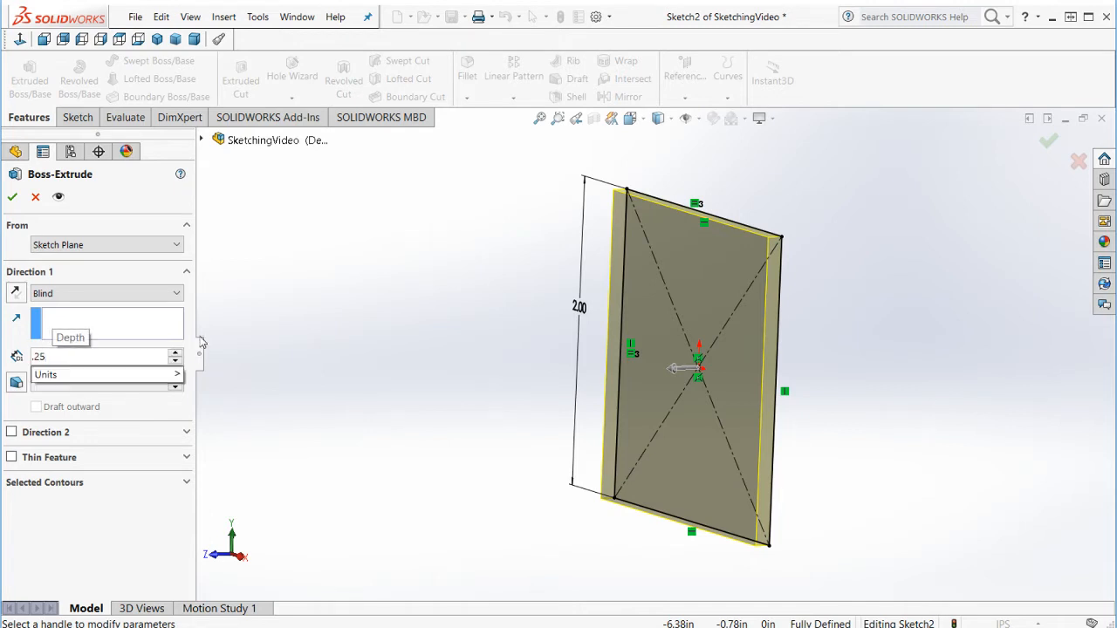
pyautogui.press('Return')
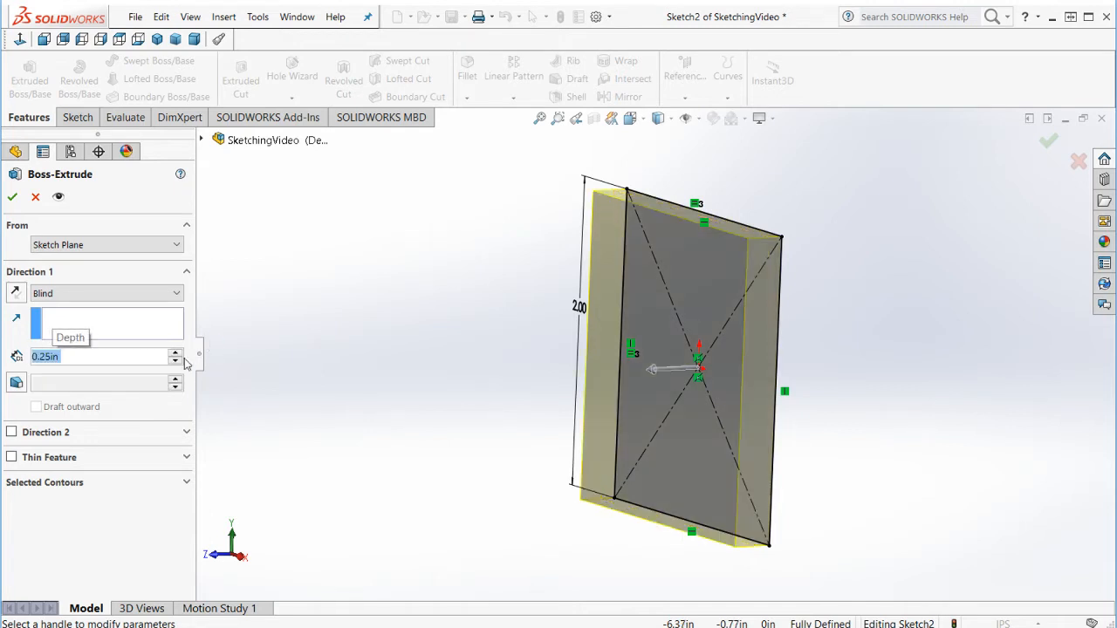
pyautogui.click(126, 360)
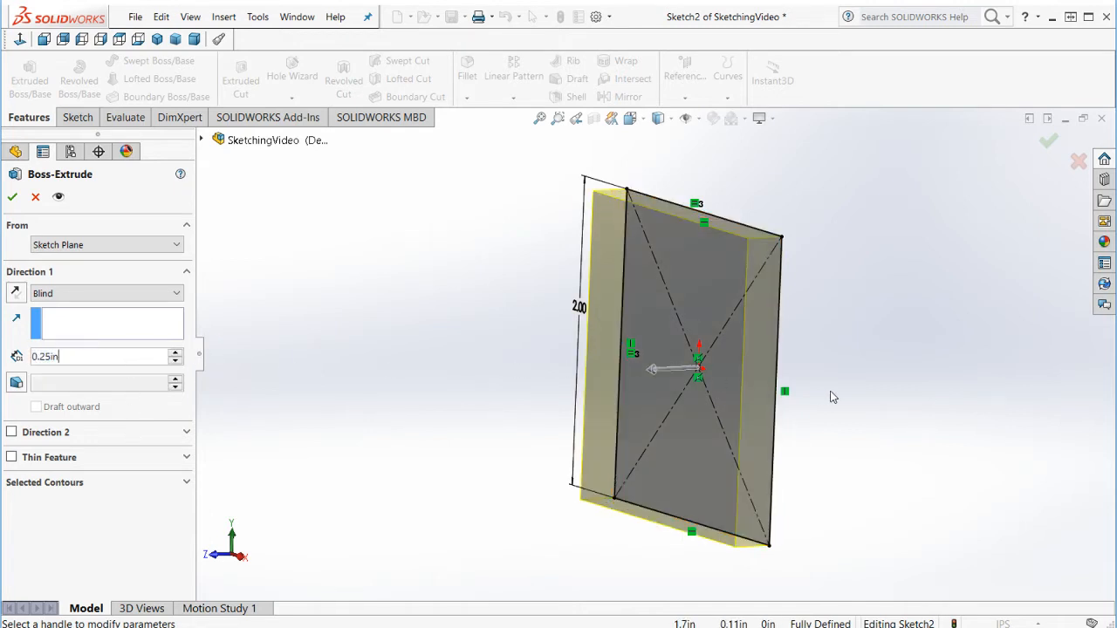
pyautogui.moveTo(830, 394)
pyautogui.mouseDown(button='middle')
pyautogui.moveTo(796, 417)
pyautogui.moveTo(823, 407)
pyautogui.mouseUp(button='middle')
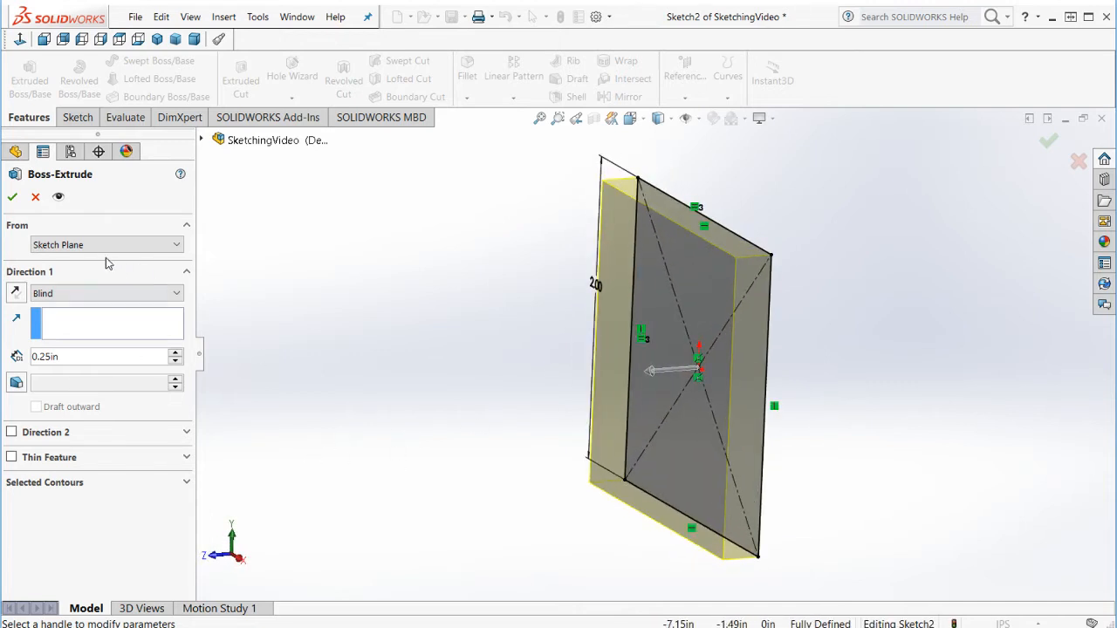
pyautogui.moveTo(594, 278); pyautogui.dragTo(699, 364, button='middle')
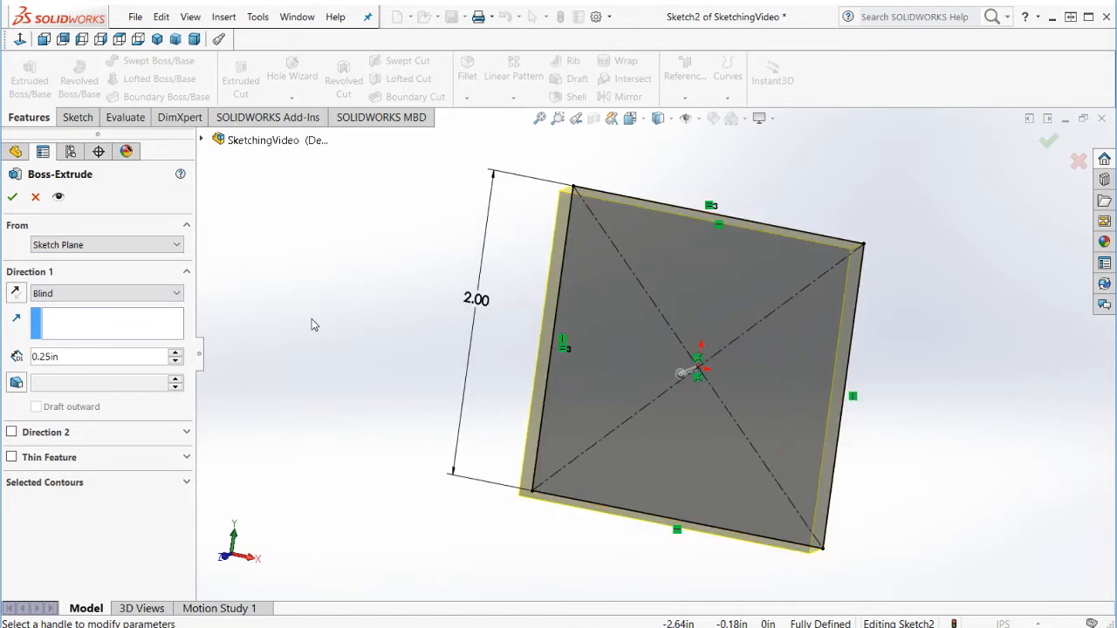
pyautogui.click(186, 482)
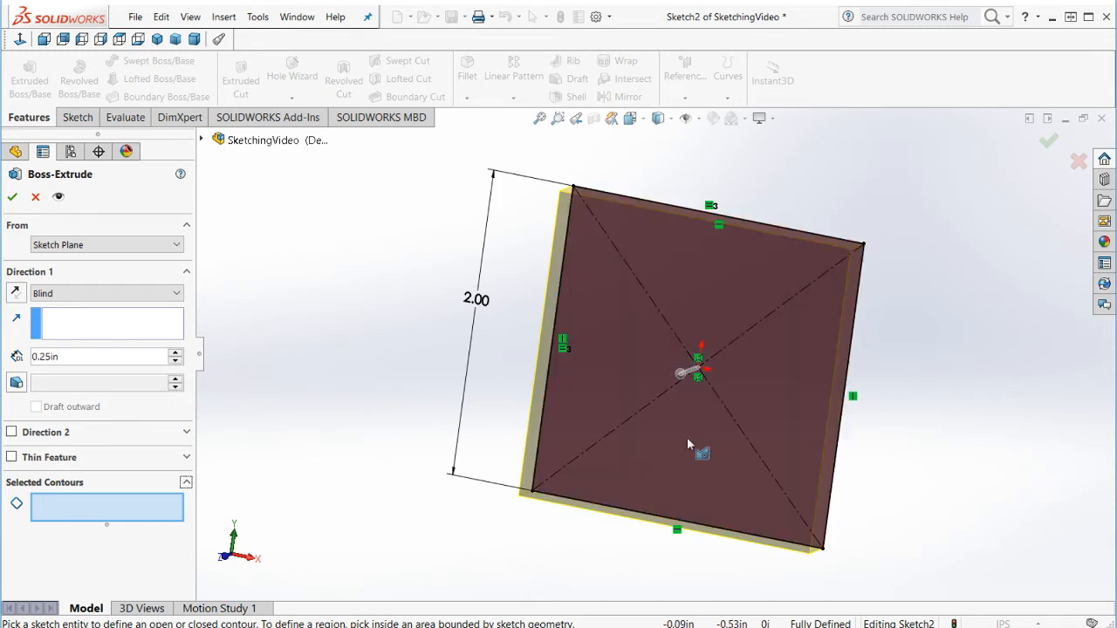
pyautogui.click(13, 199)
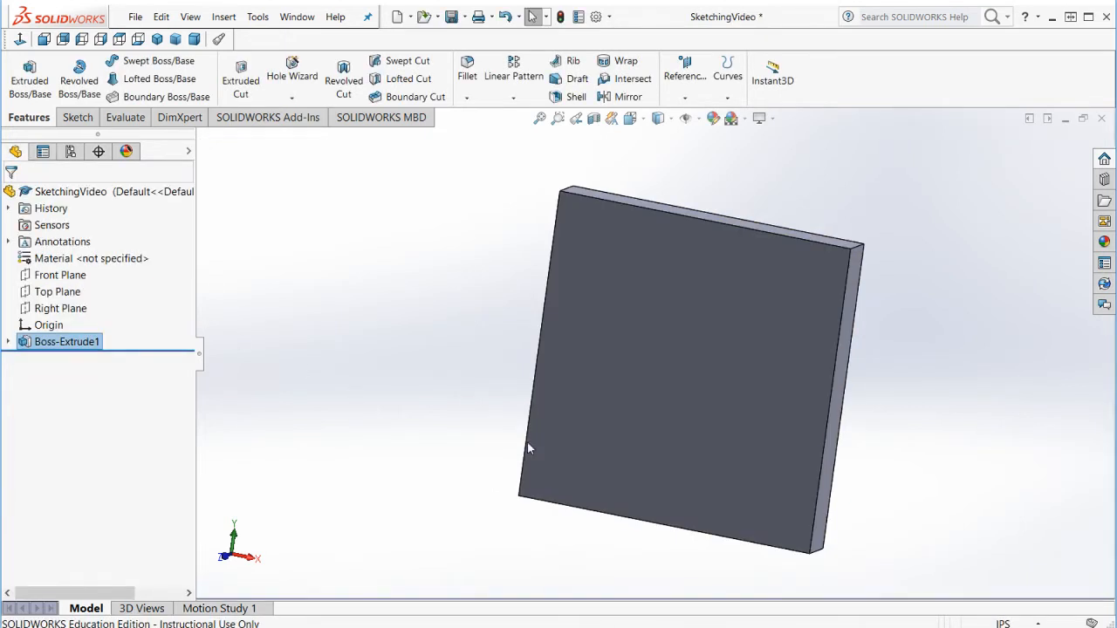
# Step: Delete the plate's extrusion feature while keeping its sketch
pyautogui.moveTo(529, 448); pyautogui.dragTo(858, 398, button='middle')
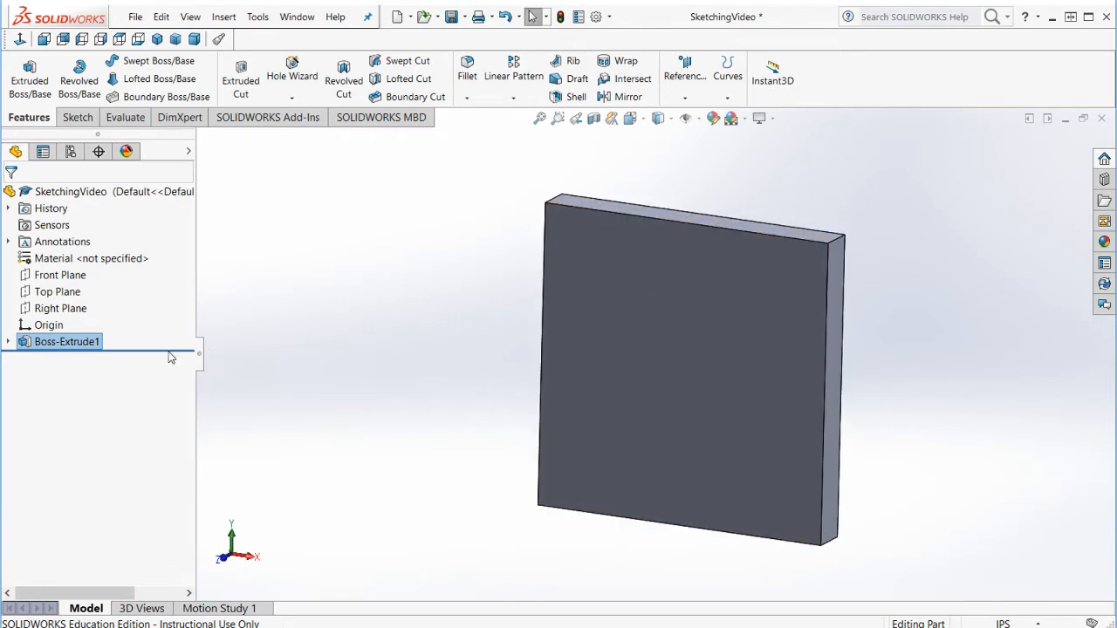
pyautogui.press('Delete')
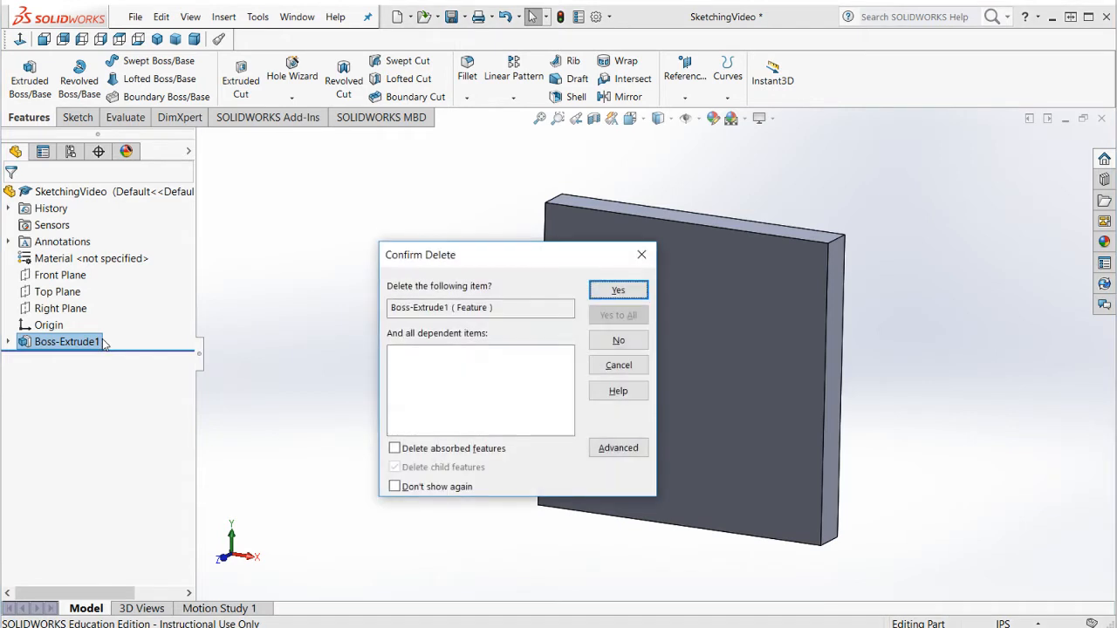
pyautogui.press('Return')
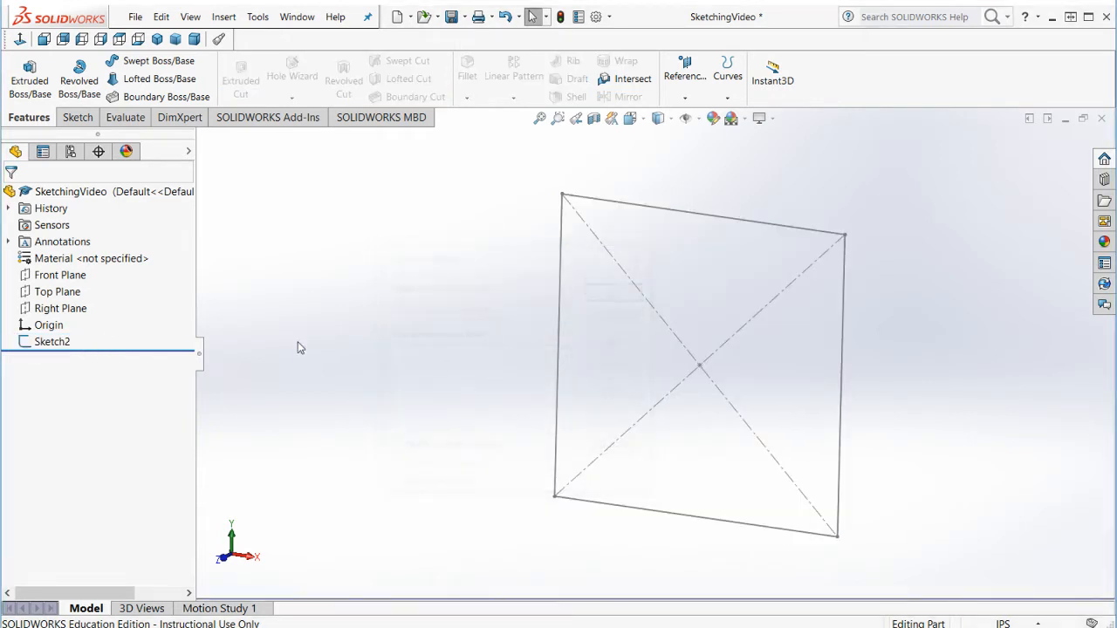
# Step: Open the square's sketch for editing and exit it
pyautogui.click(54, 342)
pyautogui.click(75, 305)
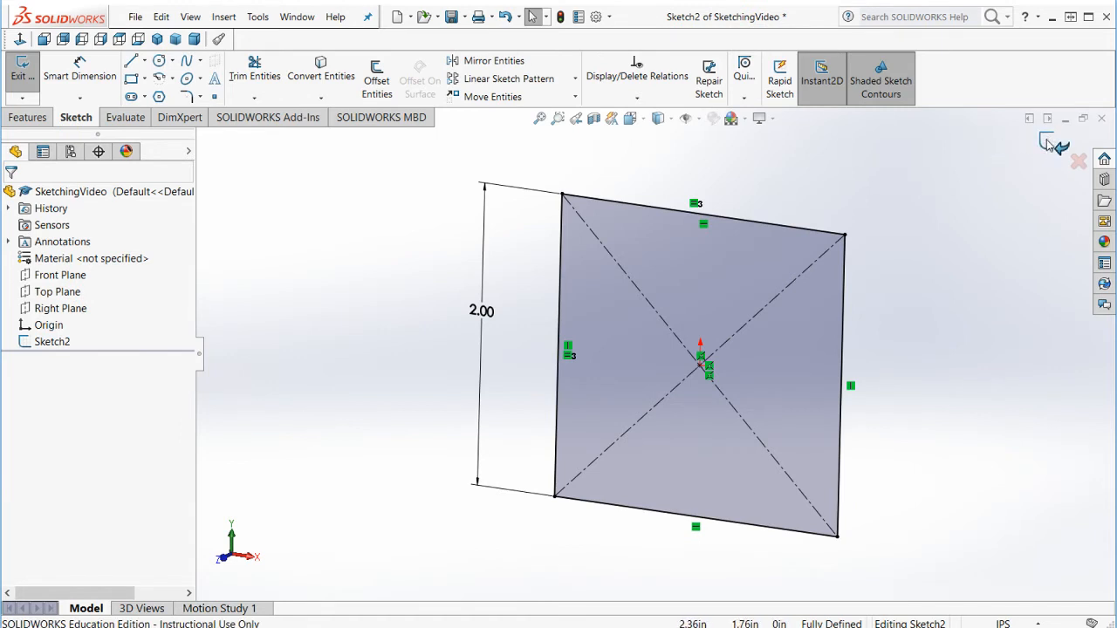
pyautogui.click(1050, 144)
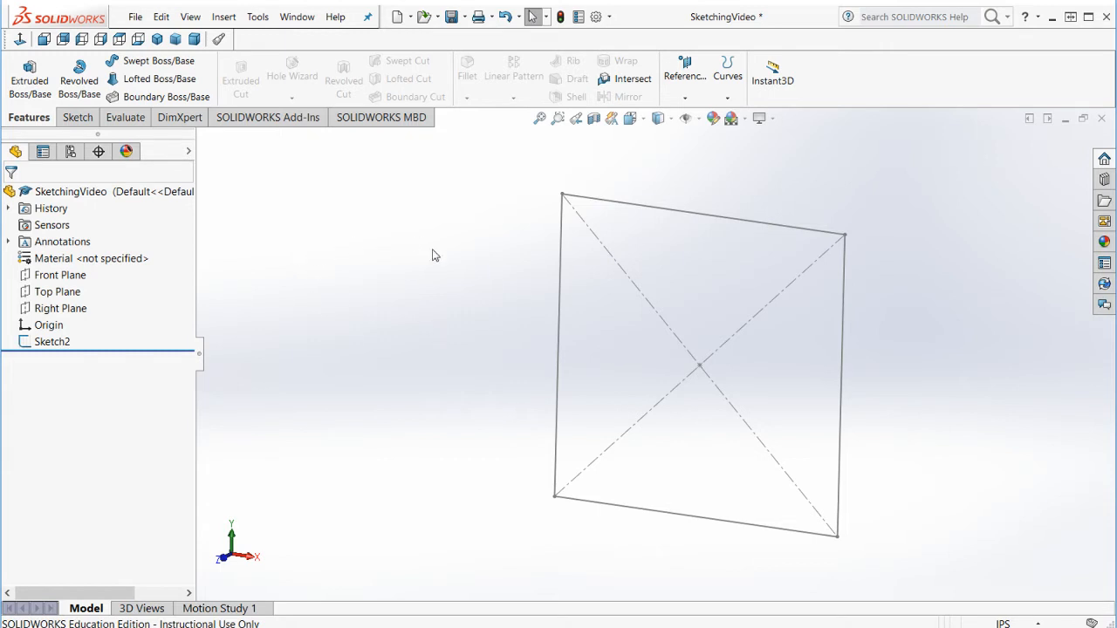
# Step: Extrude the existing square sketch from its sketch plane to a blind depth of 0.25 in
pyautogui.click(29, 84)
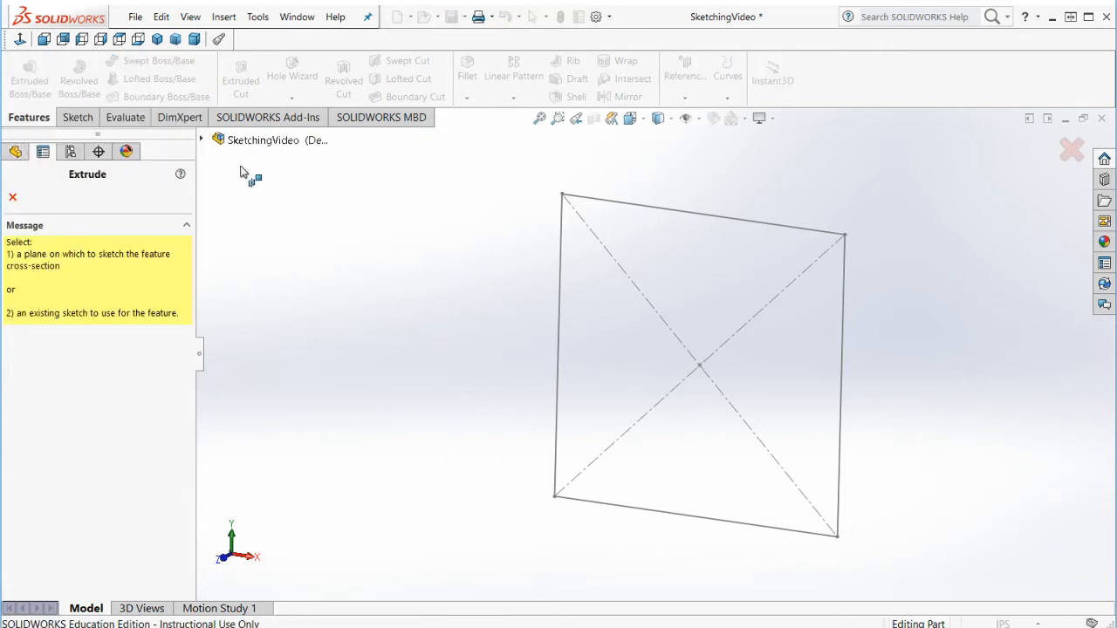
pyautogui.click(621, 211)
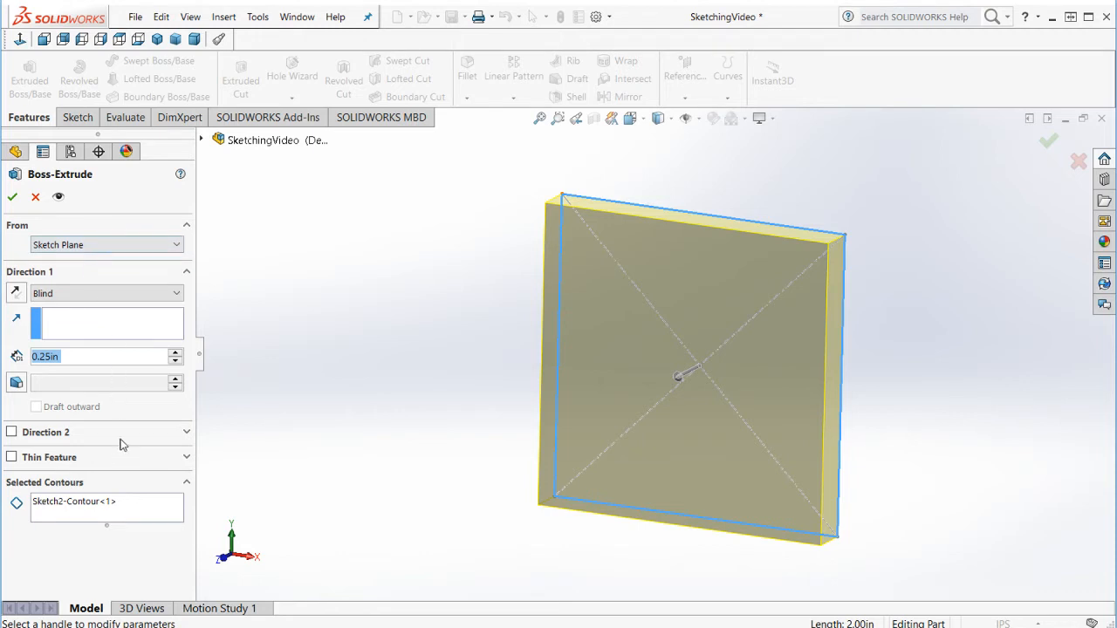
pyautogui.press('Return')
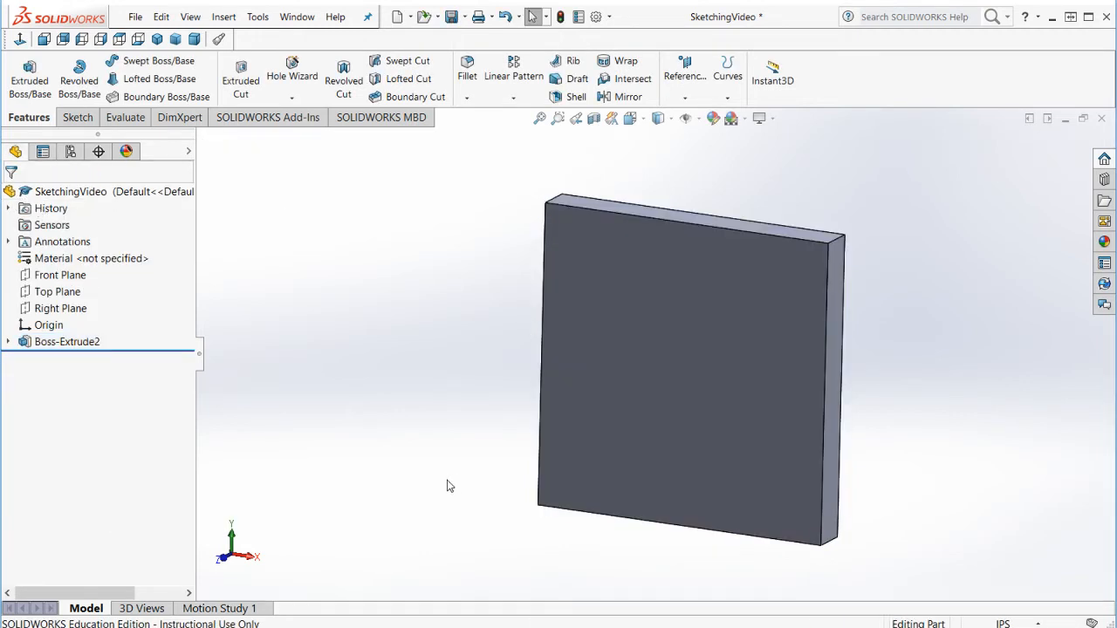
# Step: Open the plate's extrusion feature for editing to review its depth and direction settings, and close it
pyautogui.scroll(2, 661, 416)
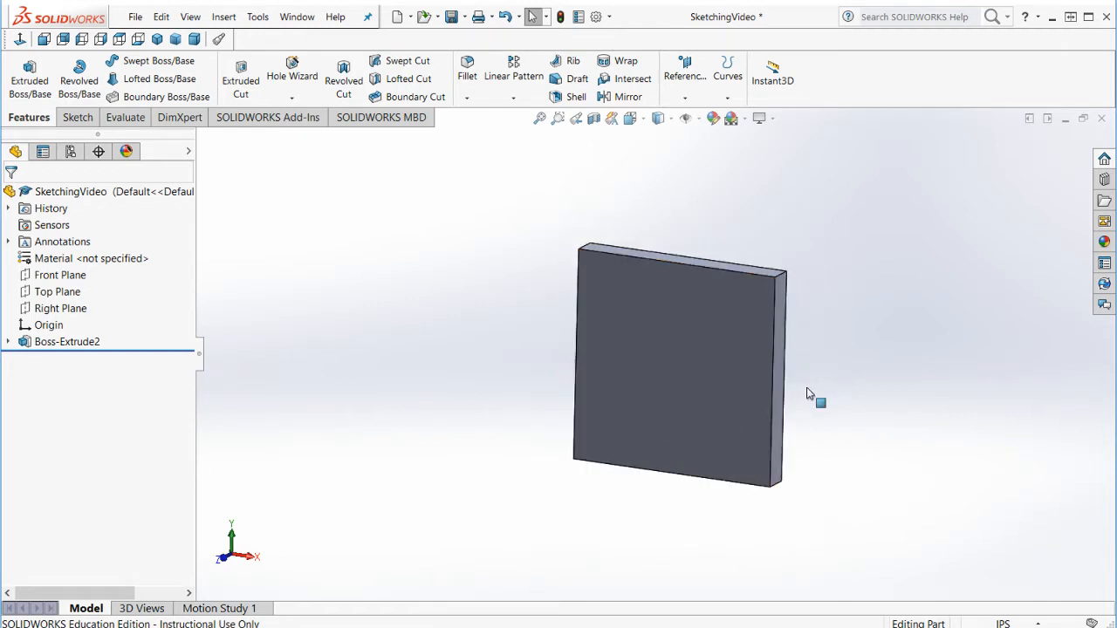
pyautogui.scroll(-2, 806, 389)
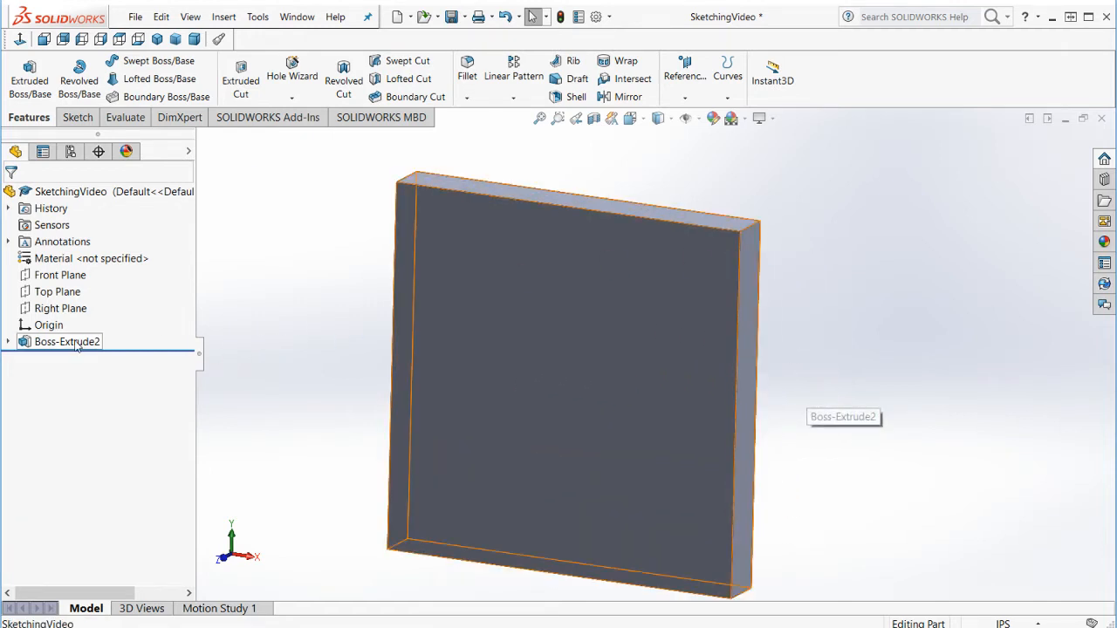
pyautogui.click(70, 341)
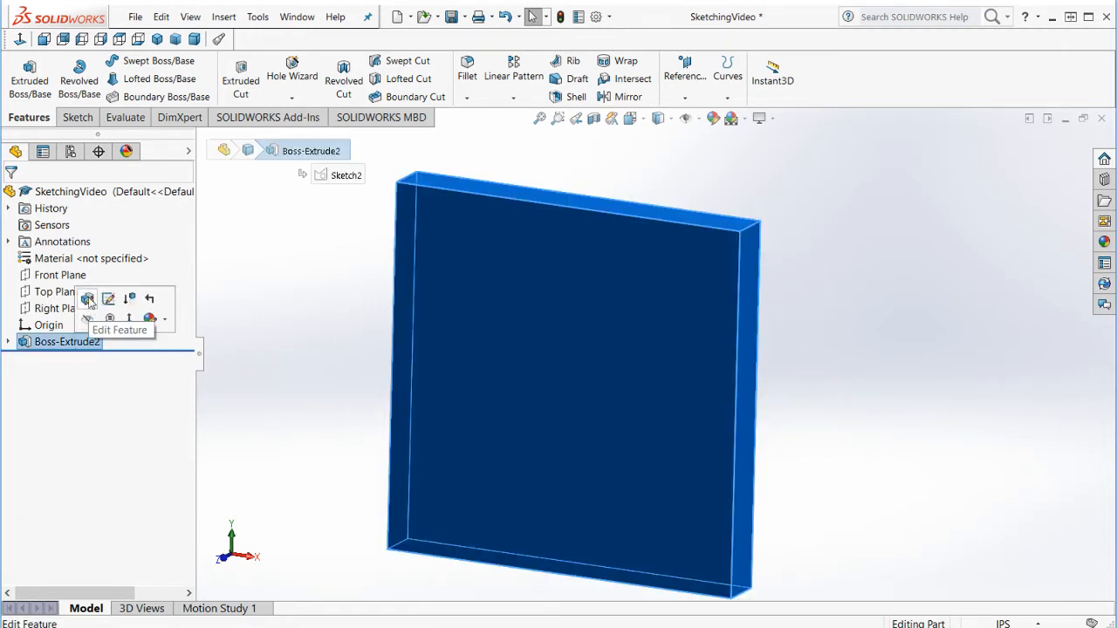
pyautogui.click(88, 299)
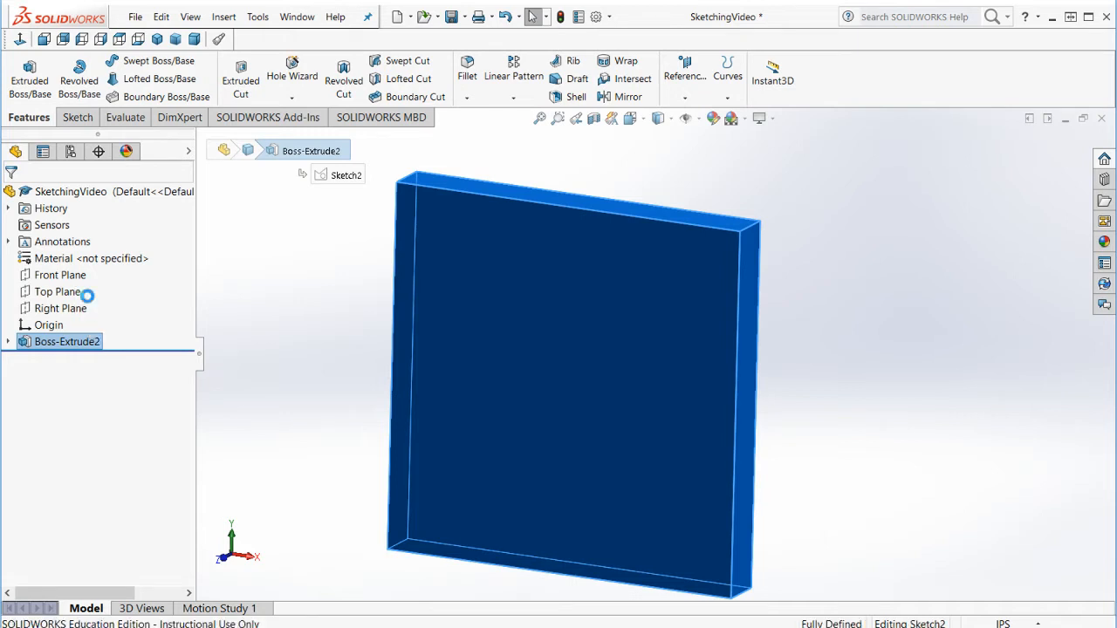
pyautogui.click(12, 196)
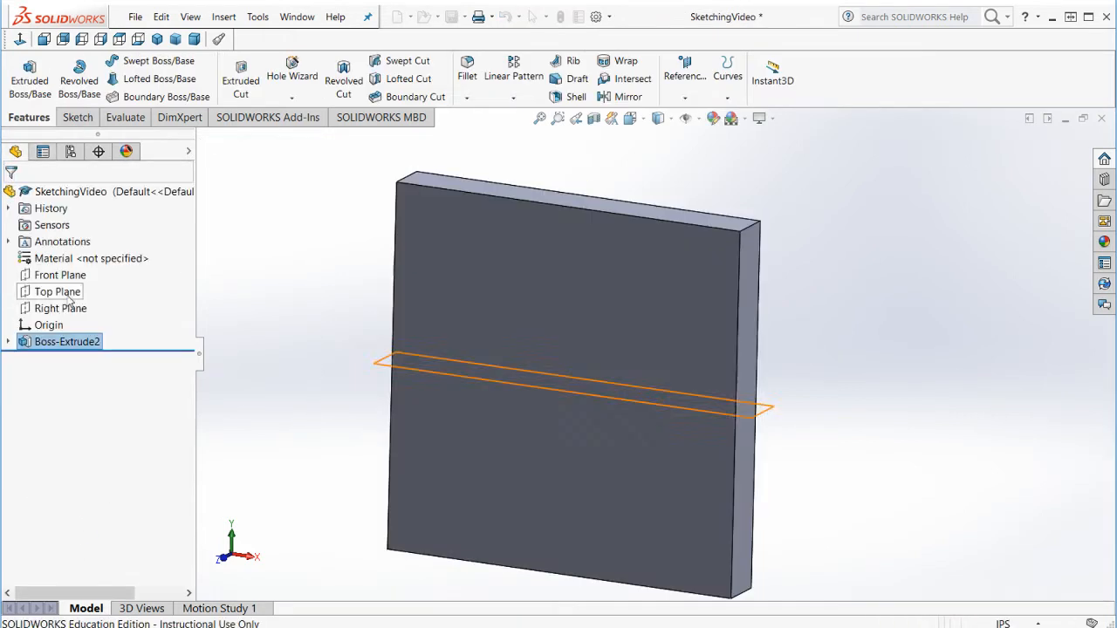
pyautogui.click(81, 342)
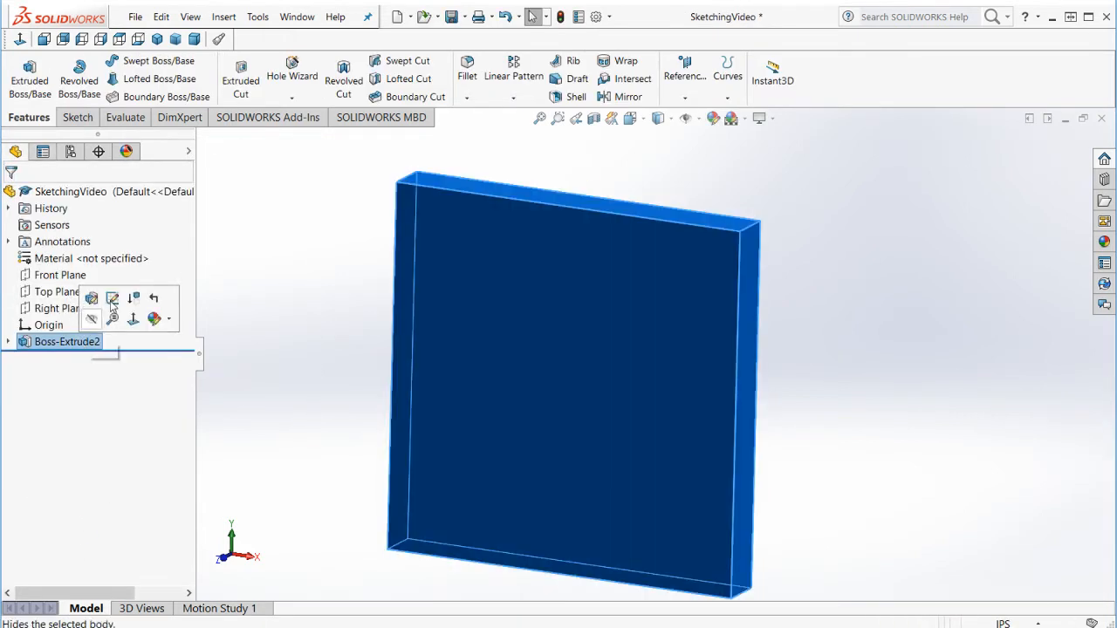
pyautogui.click(26, 342)
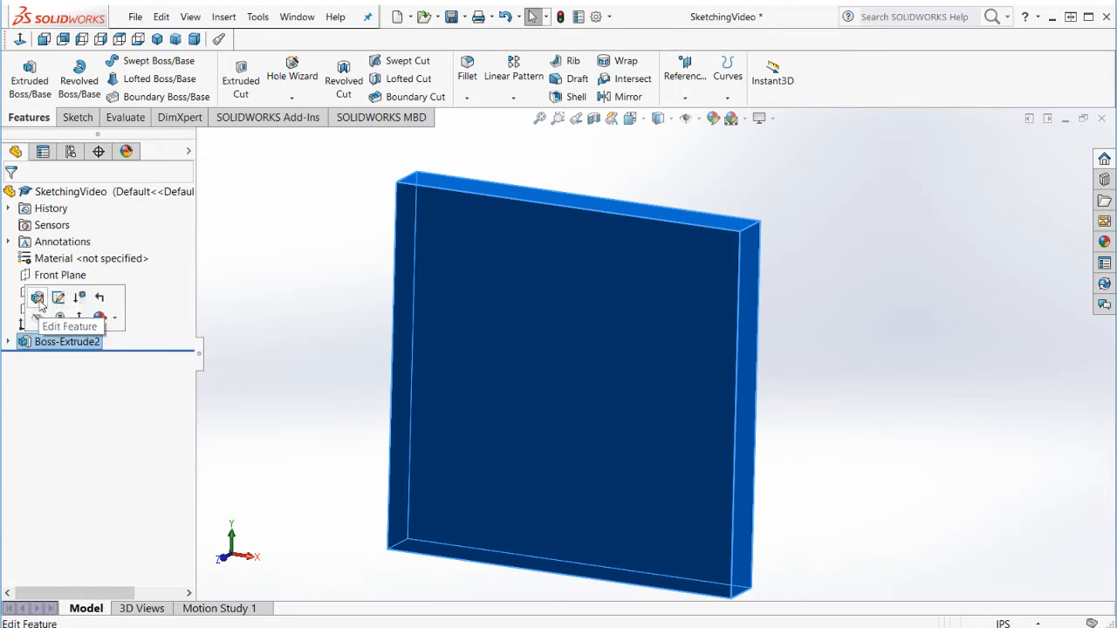
pyautogui.click(35, 301)
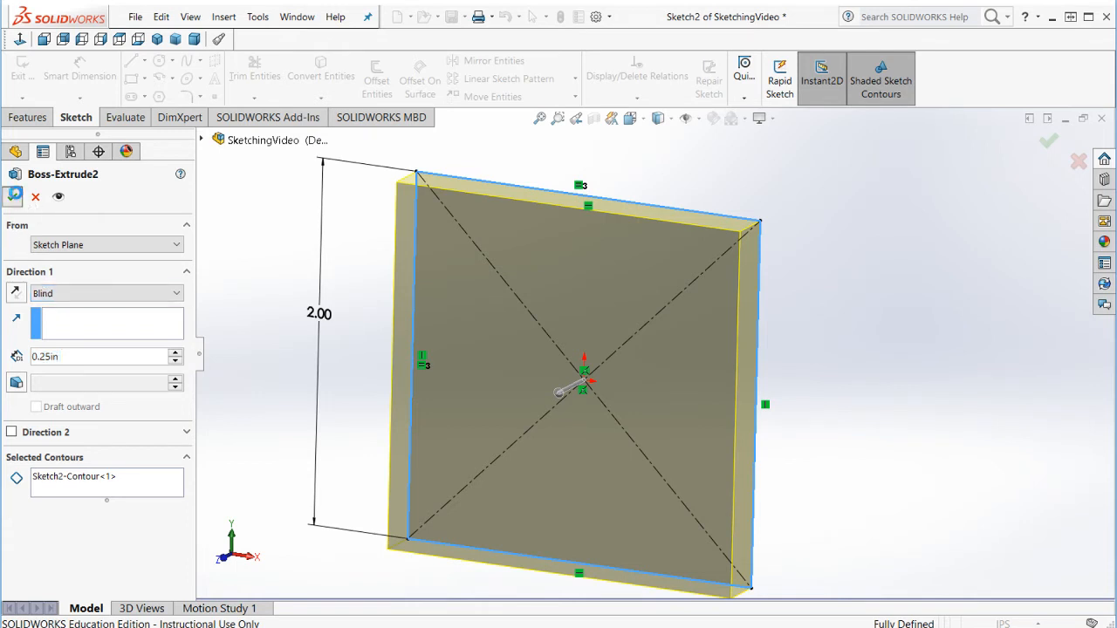
pyautogui.click(12, 196)
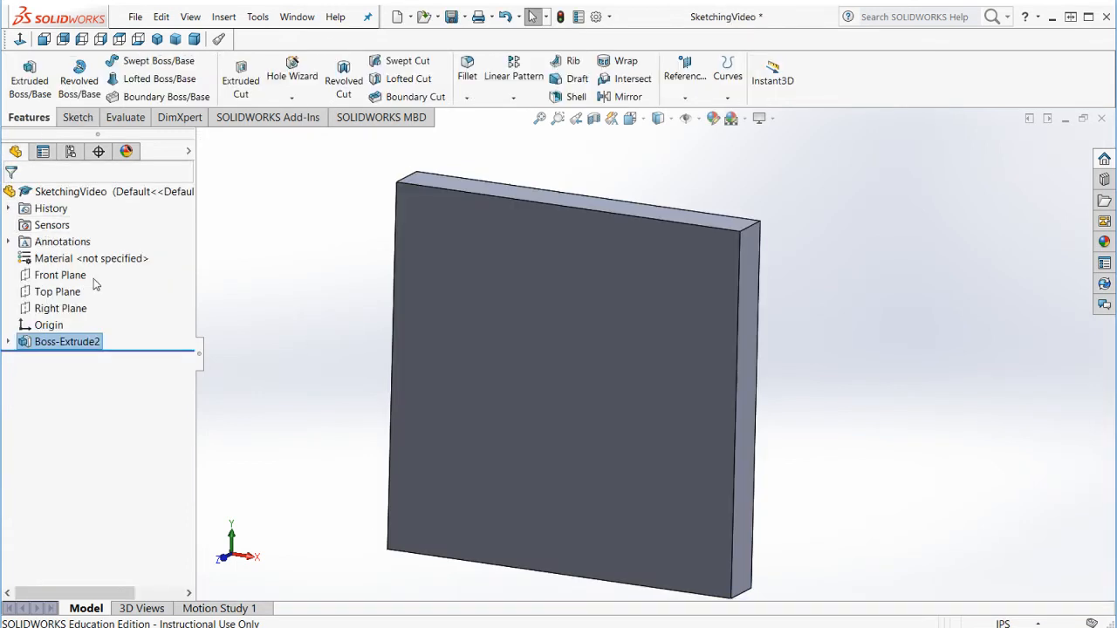
# Step: Change the sketch plane of the plate's square sketch to the Right Plane
pyautogui.click(29, 343)
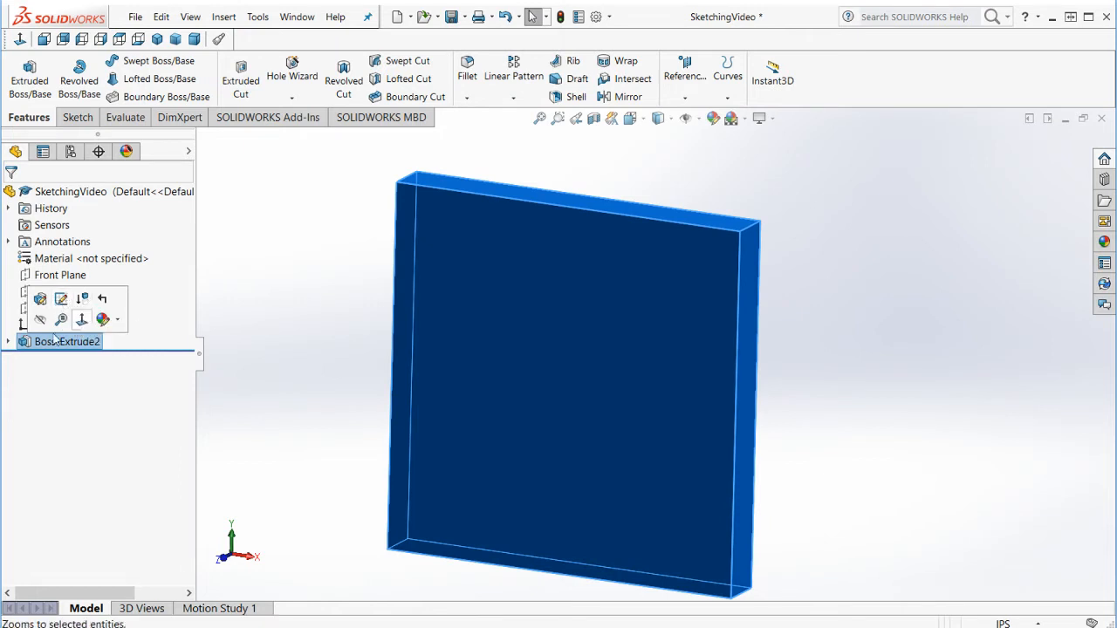
pyautogui.click(8, 341)
pyautogui.click(40, 361)
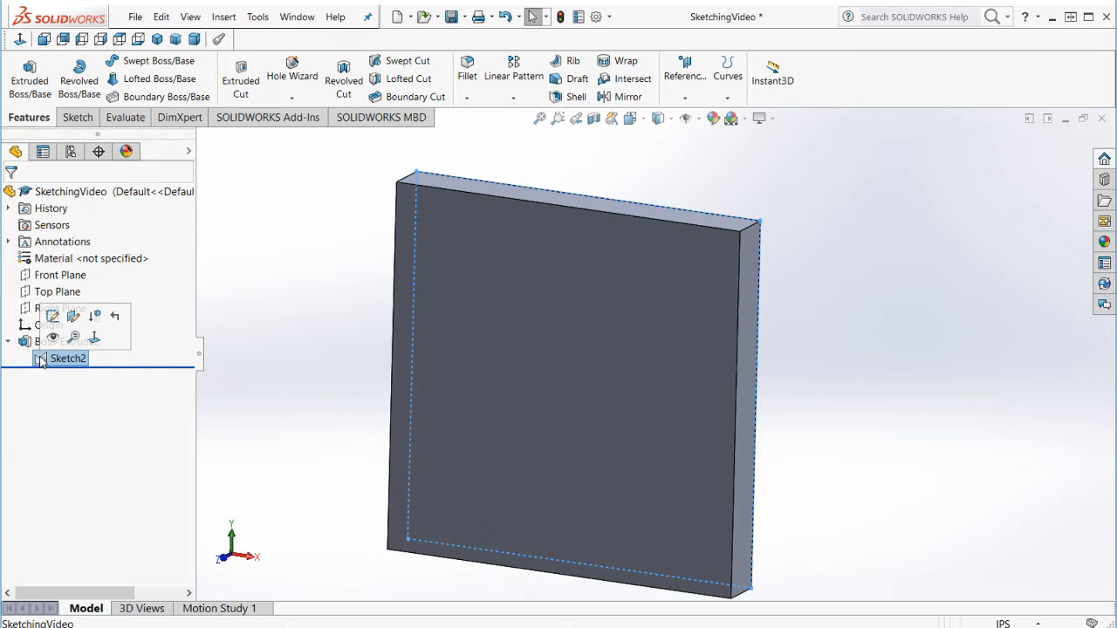
pyautogui.click(72, 316)
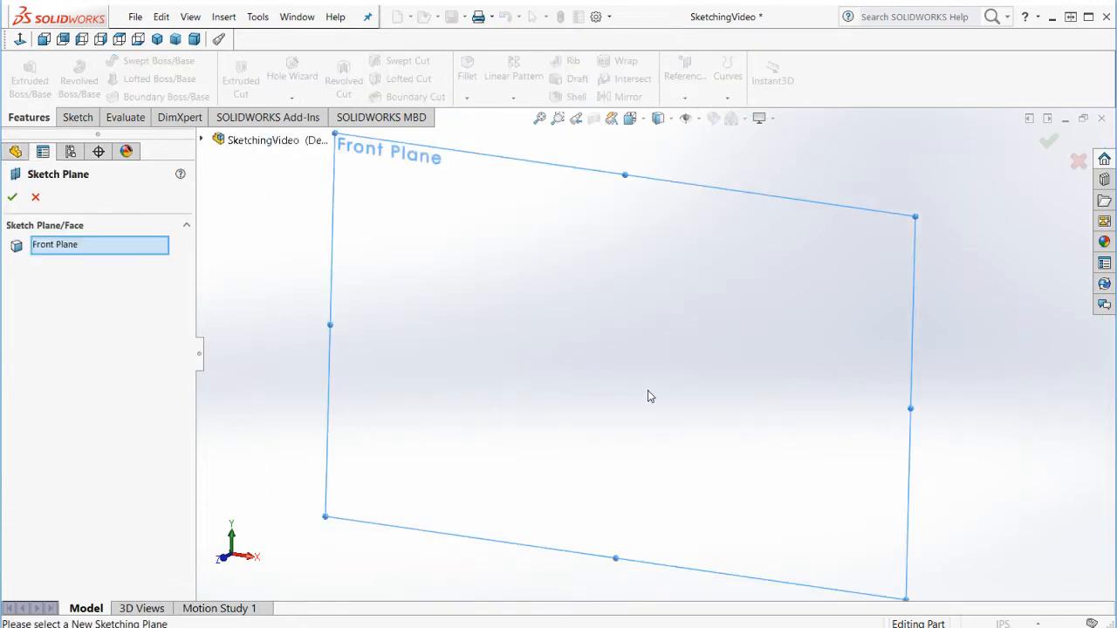
pyautogui.click(204, 140)
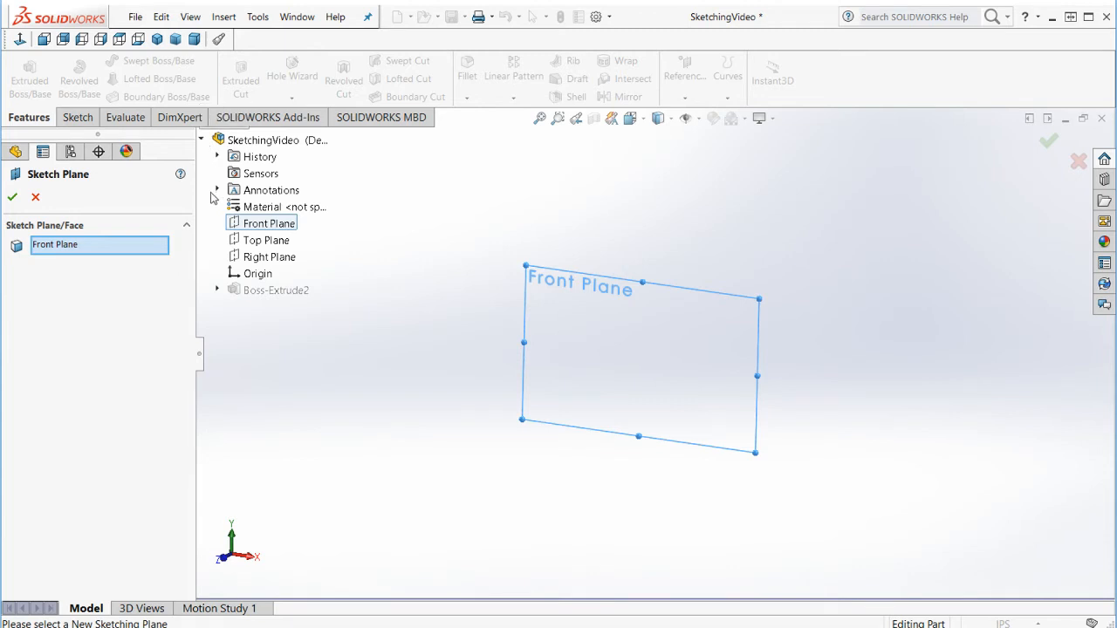
pyautogui.click(237, 245)
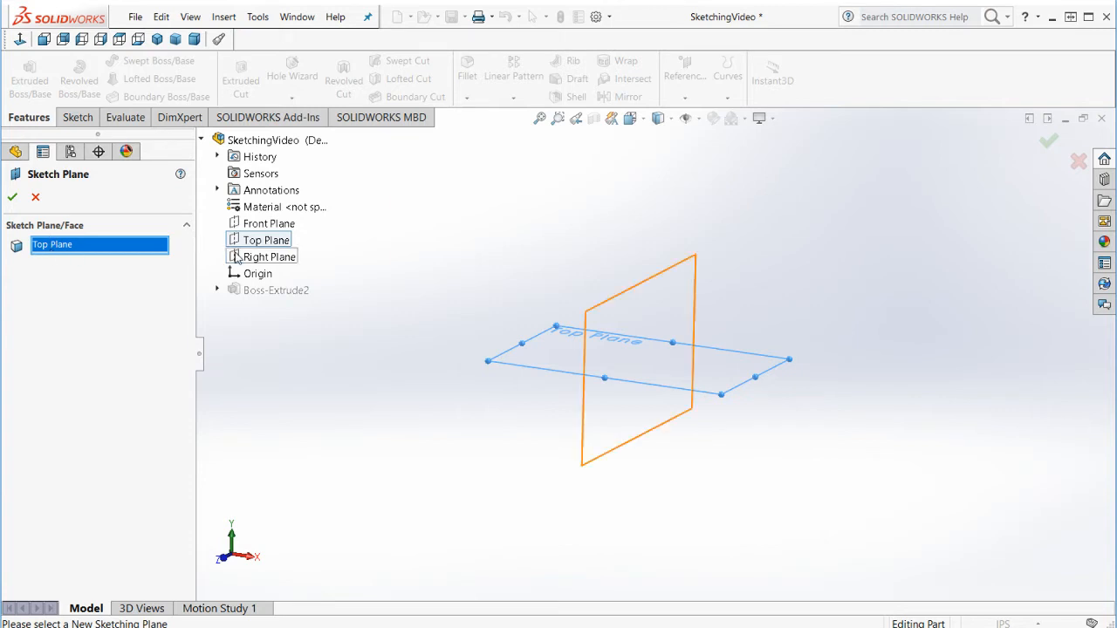
pyautogui.click(235, 259)
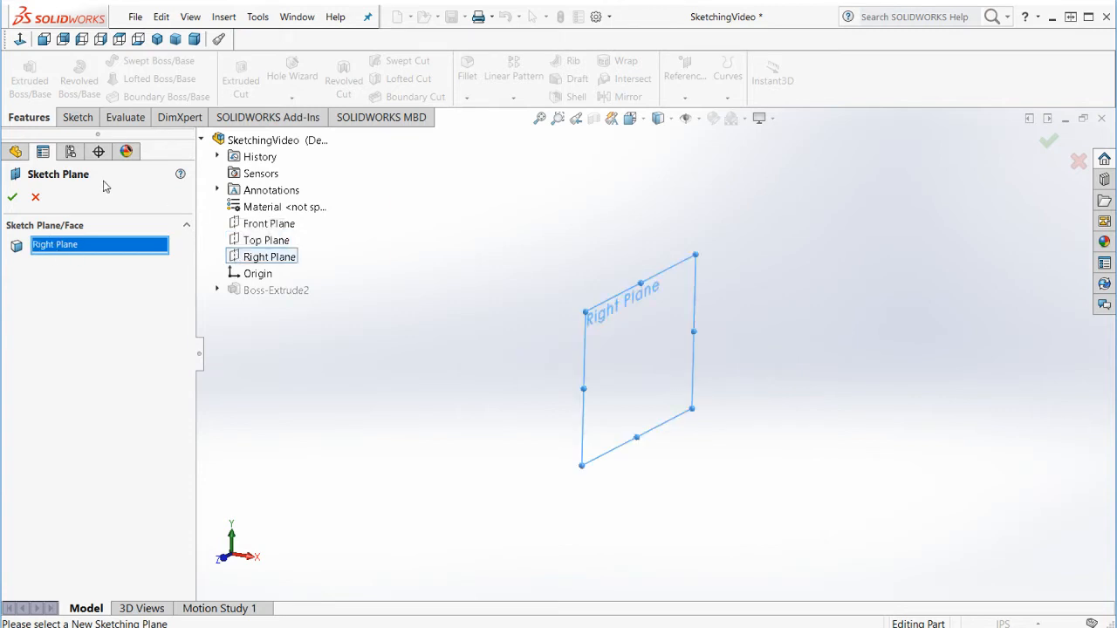
pyautogui.click(12, 196)
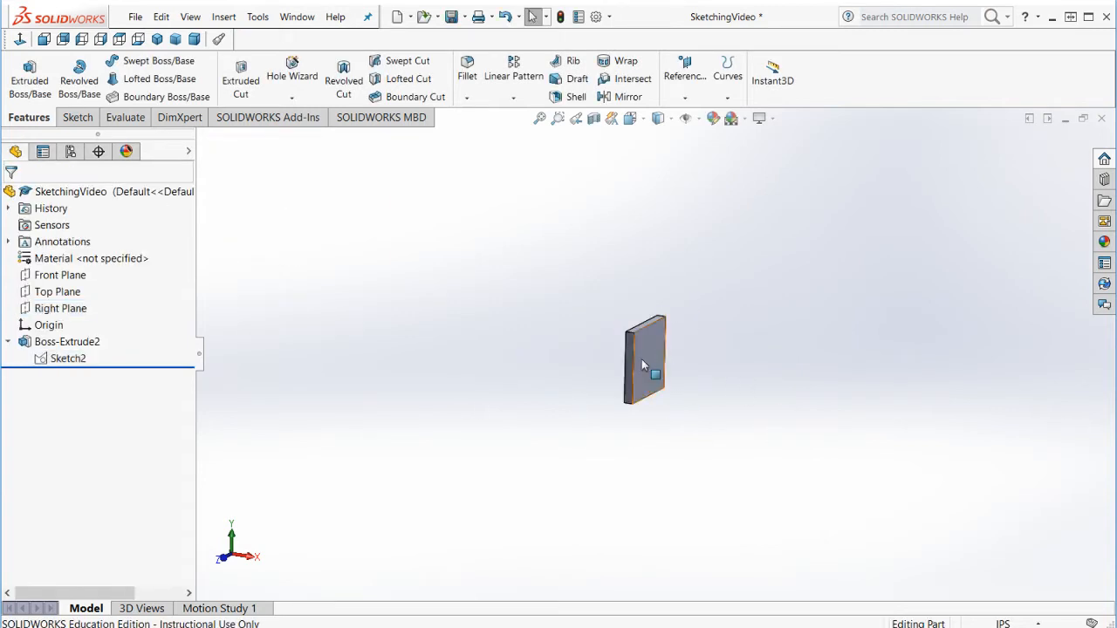
# Step: Move the plate's square sketch back onto the Front Plane by editing its sketch plane
pyautogui.click(43, 359)
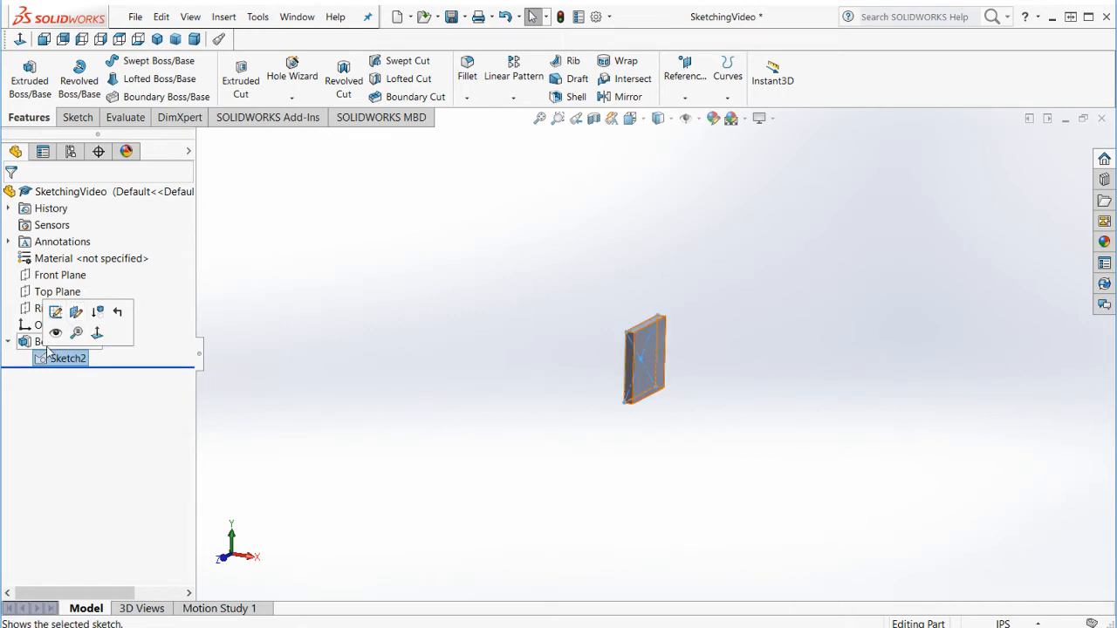
pyautogui.click(76, 313)
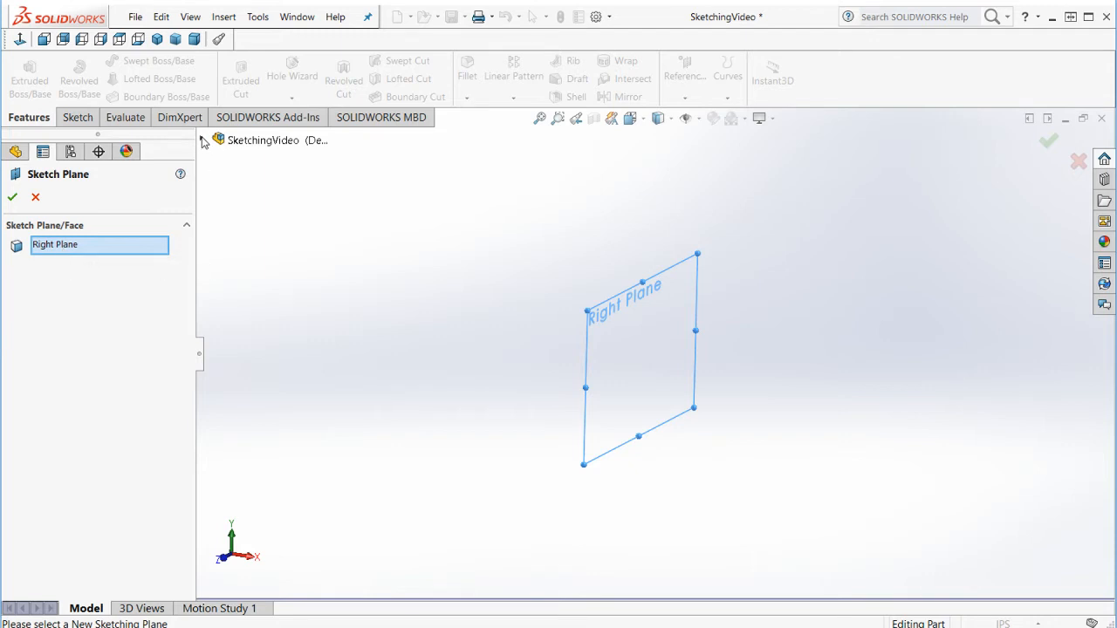
pyautogui.click(203, 140)
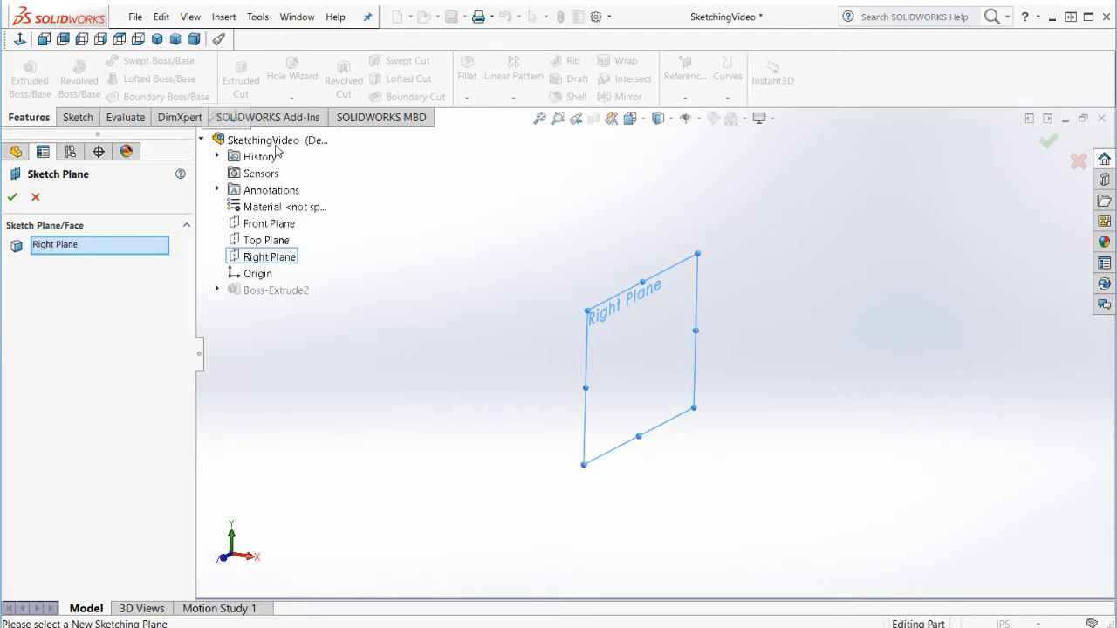
pyautogui.click(269, 224)
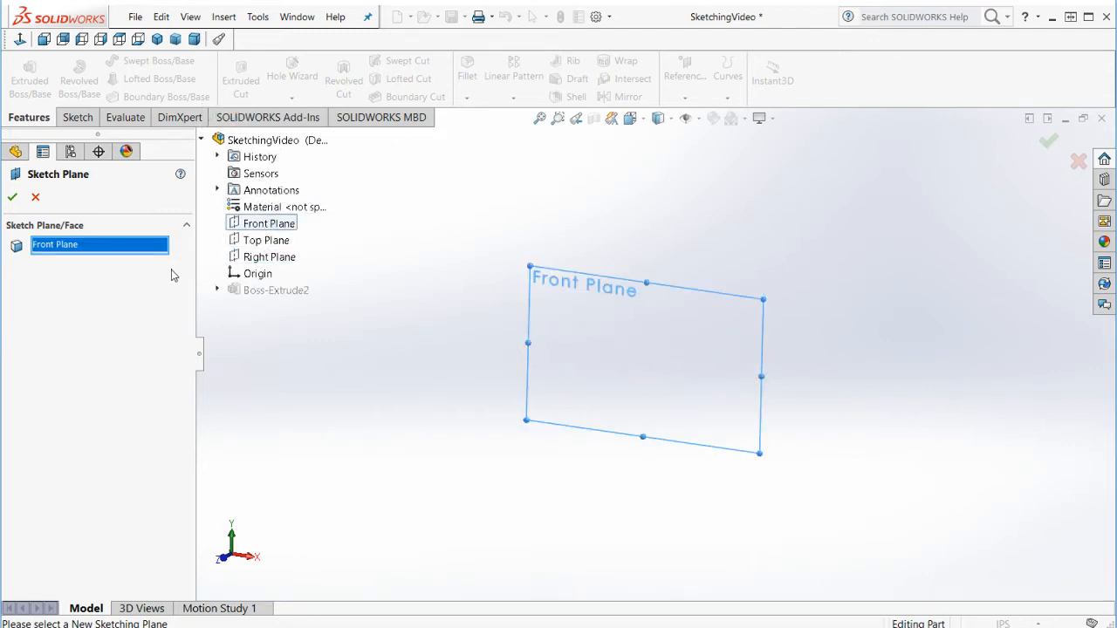
pyautogui.click(11, 200)
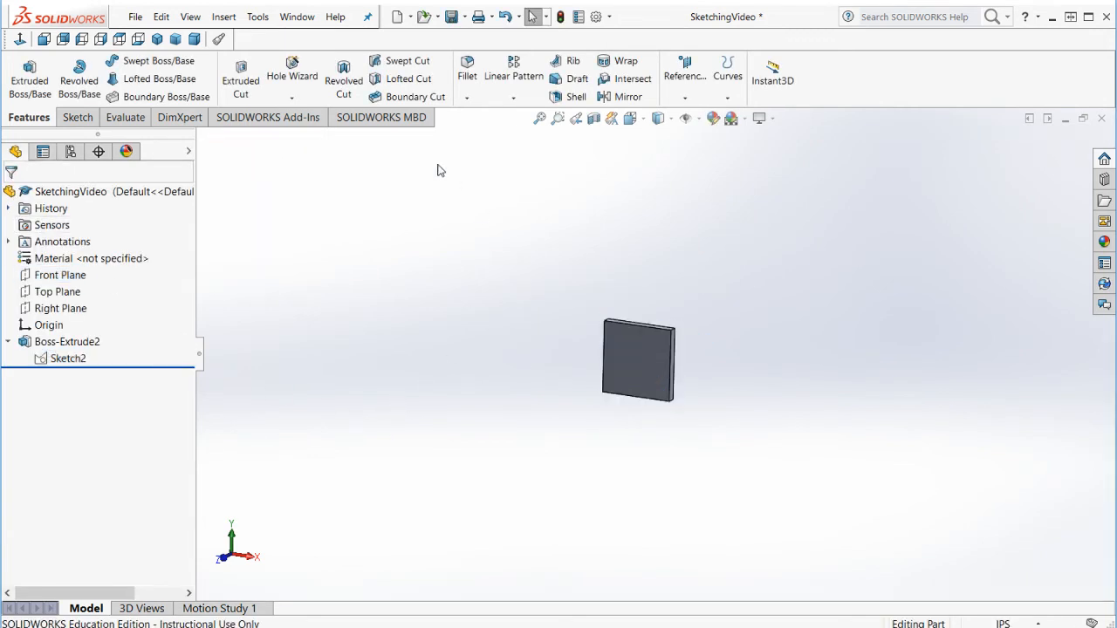
# Step: Orient the plate to the isometric view, and open and dismiss the view selector cube
pyautogui.click(156, 40)
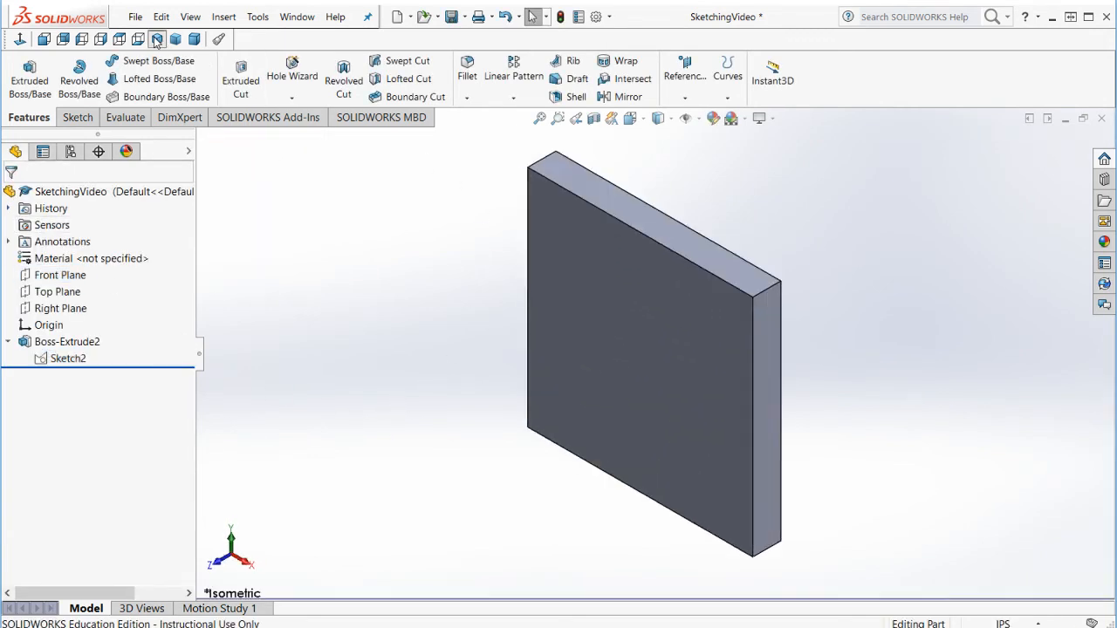
pyautogui.click(642, 122)
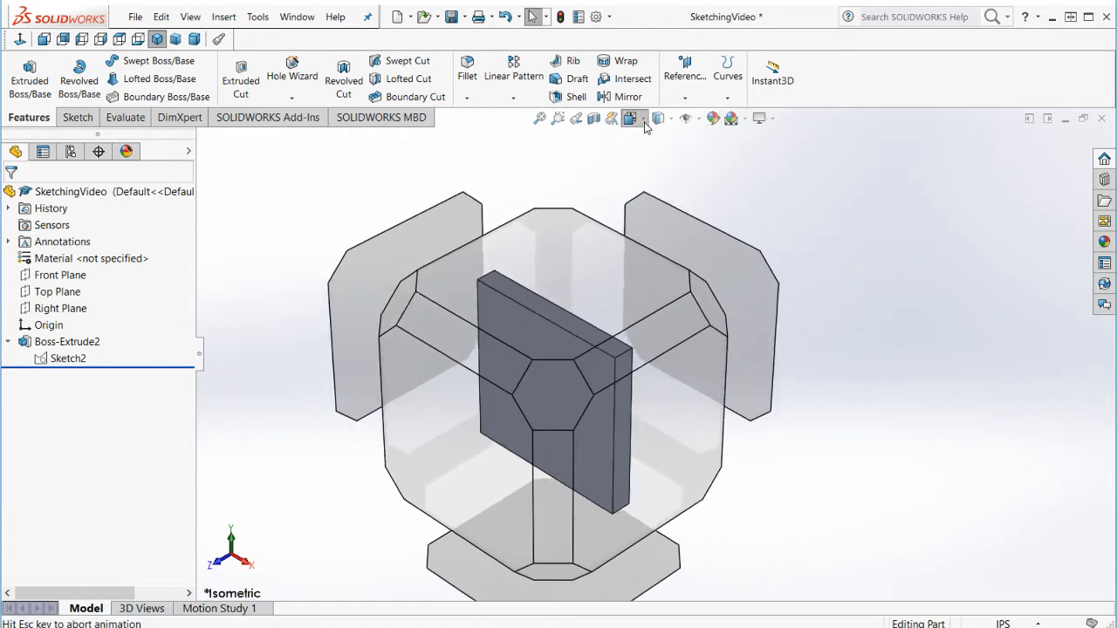
pyautogui.click(293, 204)
pyautogui.scroll(-1, 753, 268)
pyautogui.scroll(1, 695, 334)
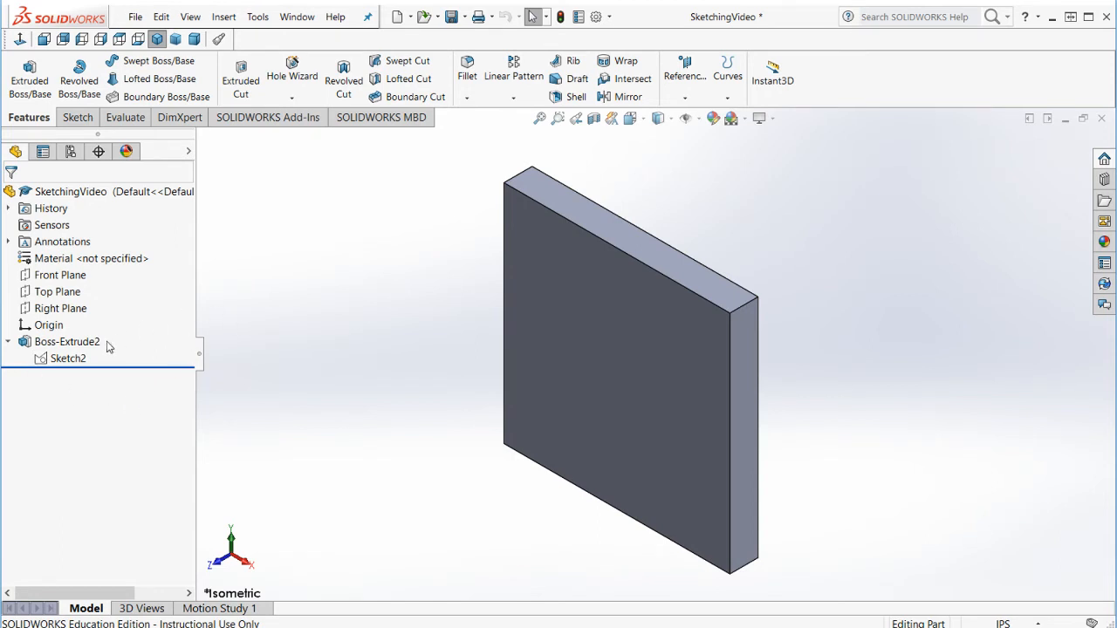
# Step: Delete the plate's extrusion feature while keeping its square sketch
pyautogui.click(37, 343)
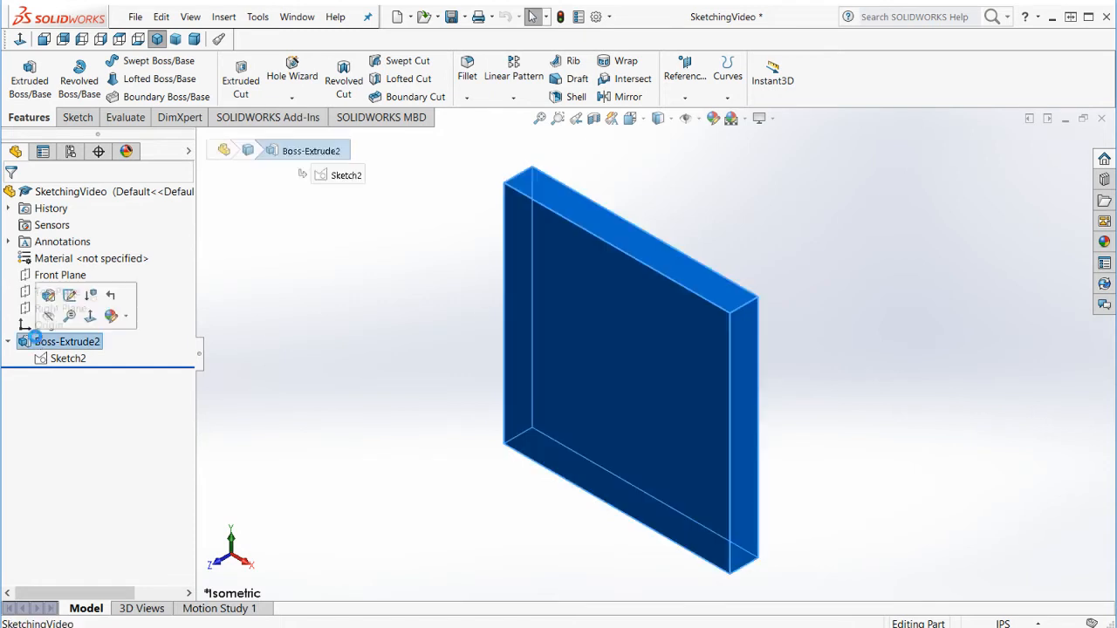
pyautogui.press('Delete')
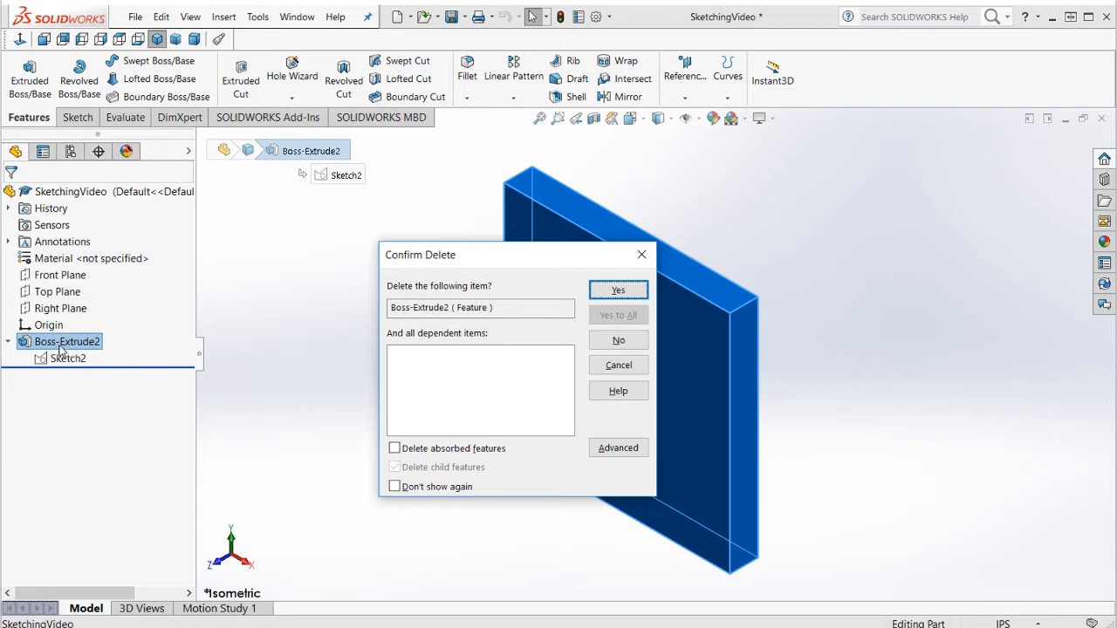
pyautogui.press('Return')
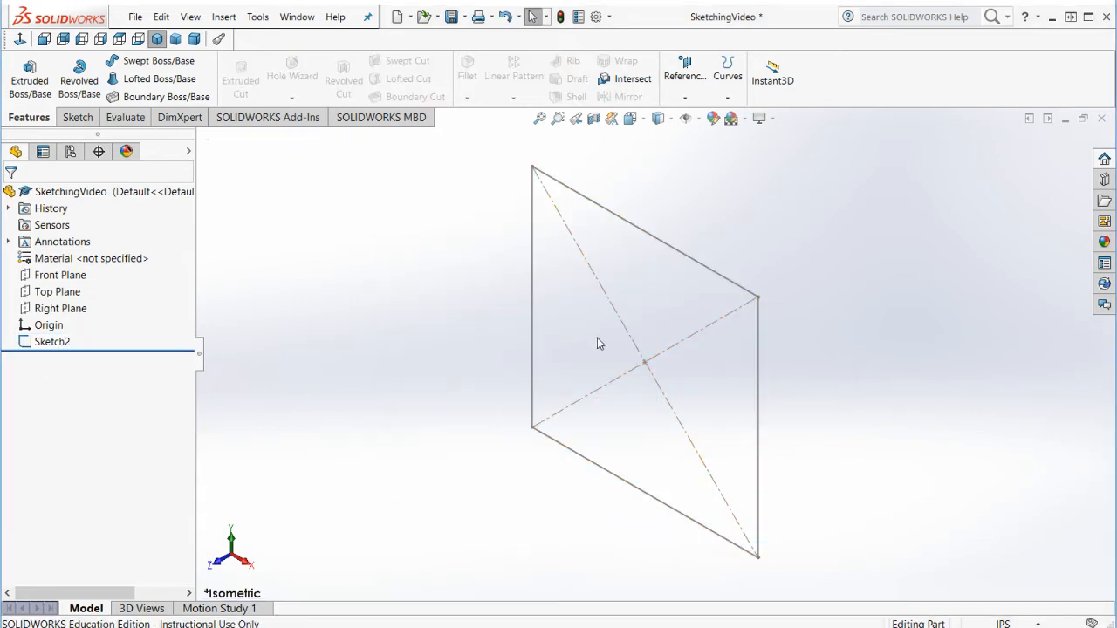
# Step: Start a blind Revolved Boss/Base from the square sketch, using its right vertical side as the axis of revolution
pyautogui.click(37, 342)
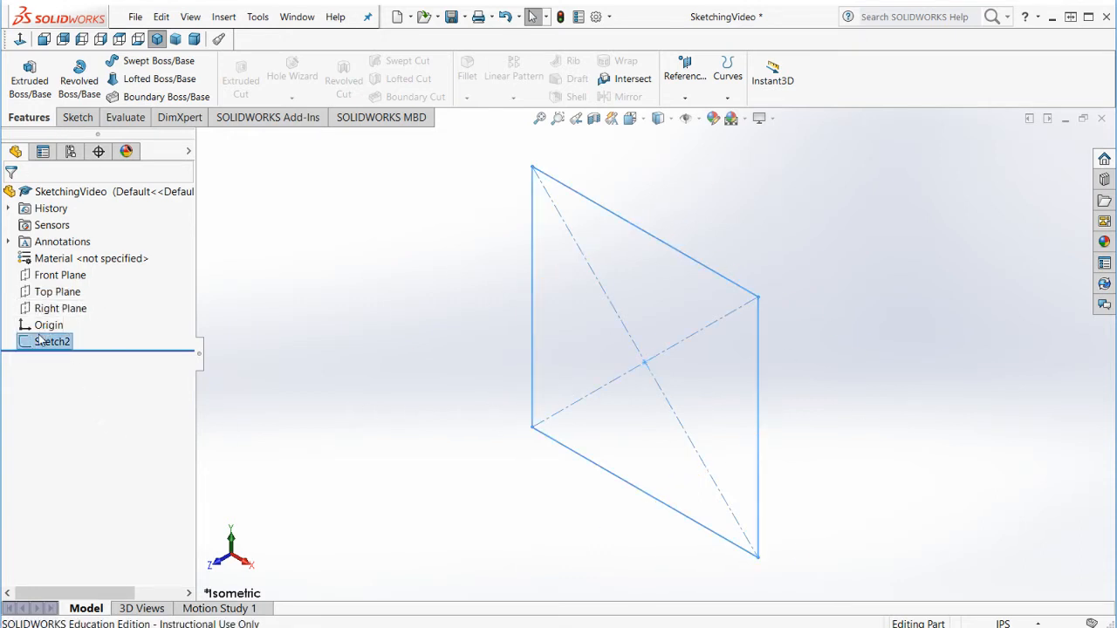
pyautogui.click(79, 78)
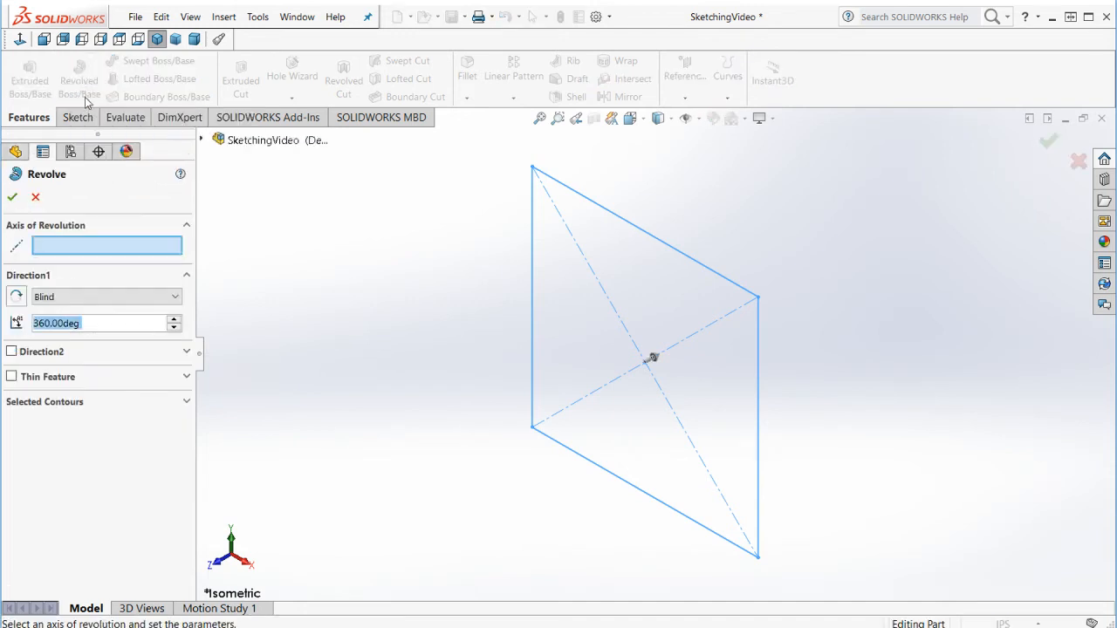
pyautogui.click(104, 249)
pyautogui.click(726, 407)
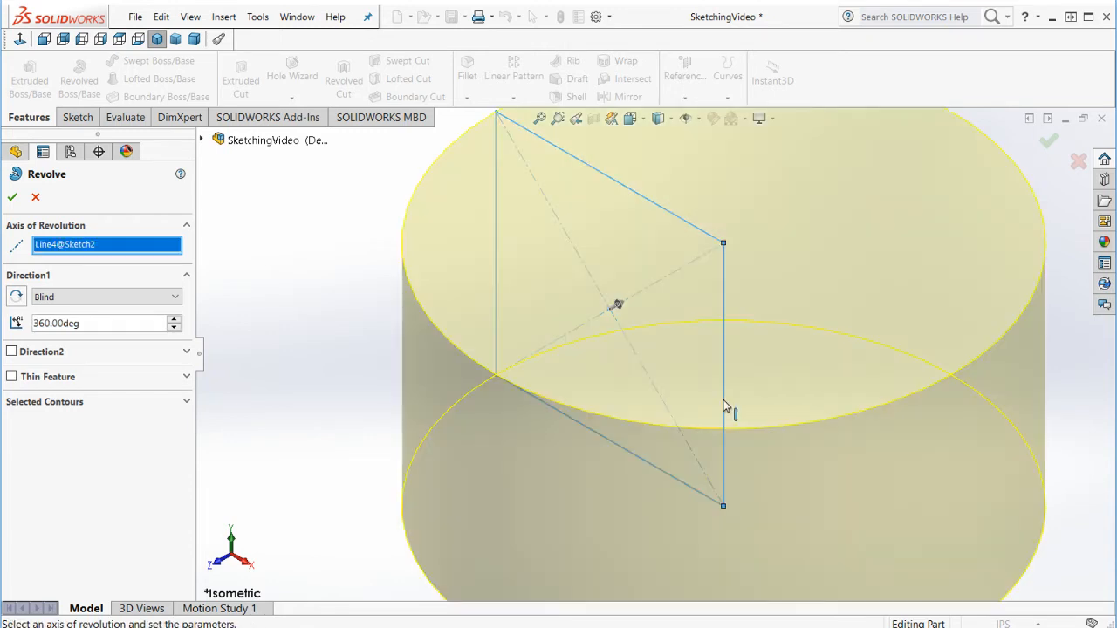
pyautogui.scroll(-2, 798, 343)
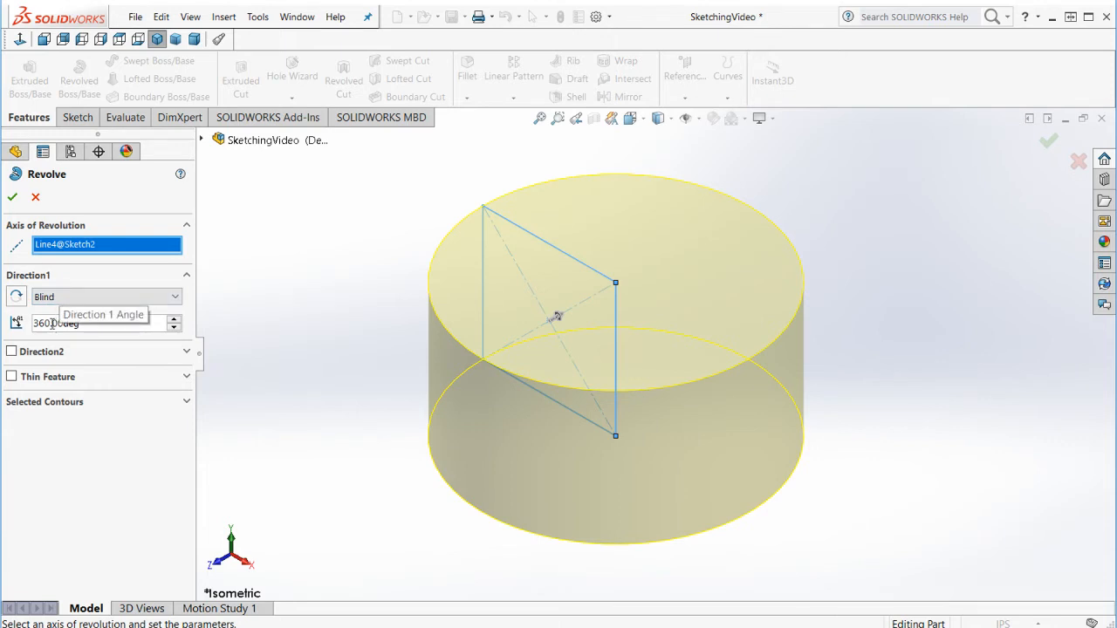
# Step: Reduce the revolve's Direction 1 angle to 317 degrees
pyautogui.click(175, 327)
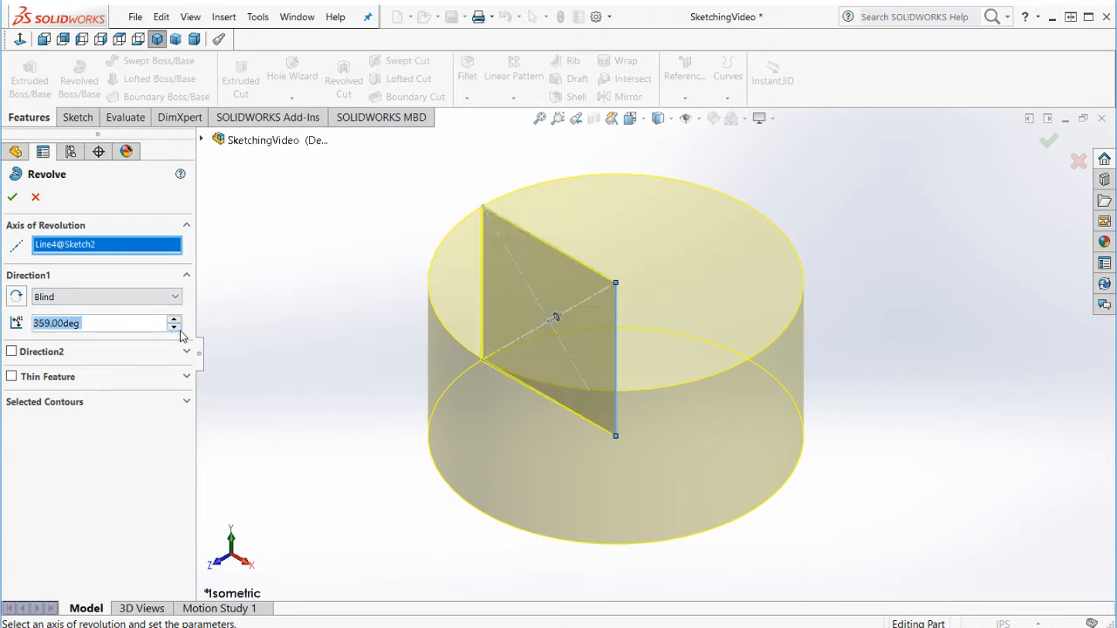
pyautogui.click(175, 327)
pyautogui.click(174, 327)
pyautogui.click(174, 327)
pyautogui.click(174, 327)
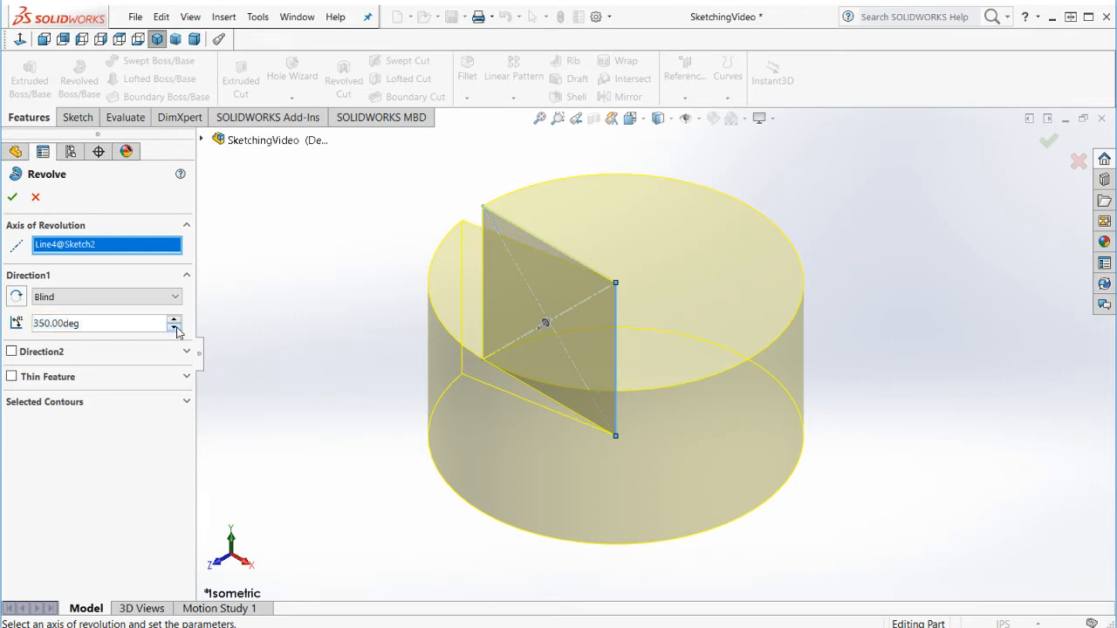
pyautogui.click(174, 327)
pyautogui.click(174, 328)
pyautogui.click(175, 327)
pyautogui.click(174, 327)
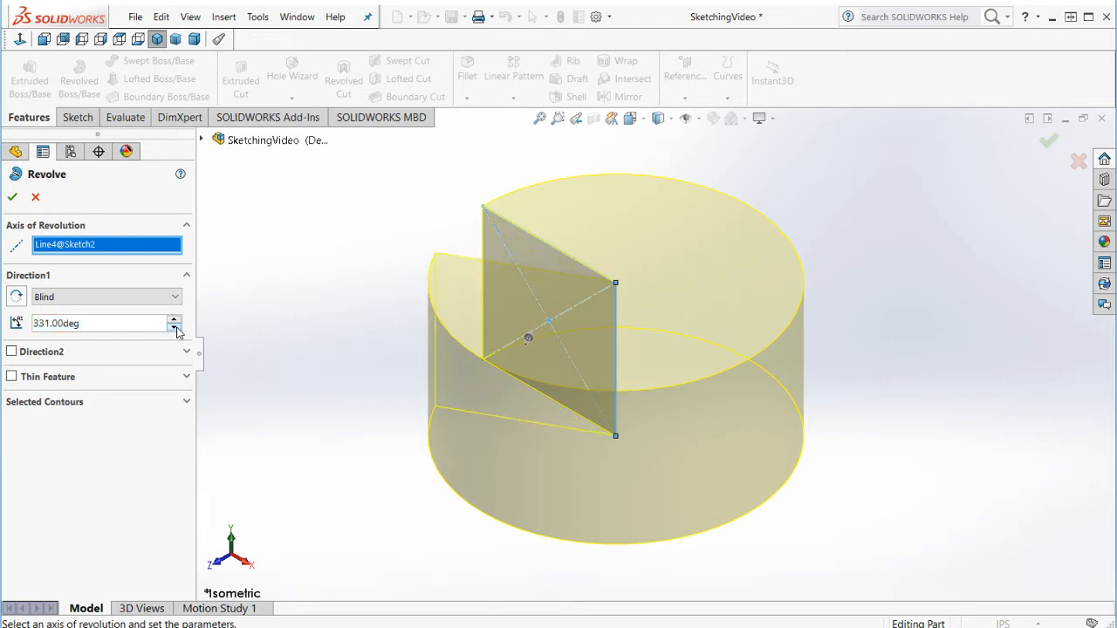
pyautogui.click(174, 328)
pyautogui.click(174, 327)
pyautogui.click(174, 327)
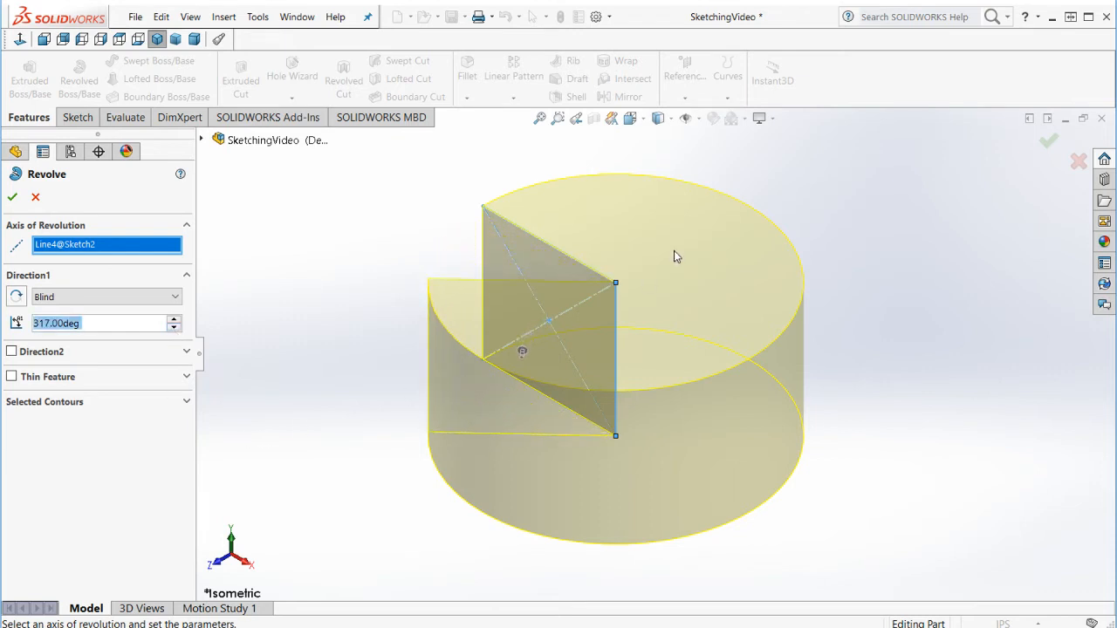
# Step: Set the revolve's Direction 1 angle to 360 degrees and create the full revolved solid
pyautogui.moveTo(672, 250); pyautogui.dragTo(669, 392, button='middle')
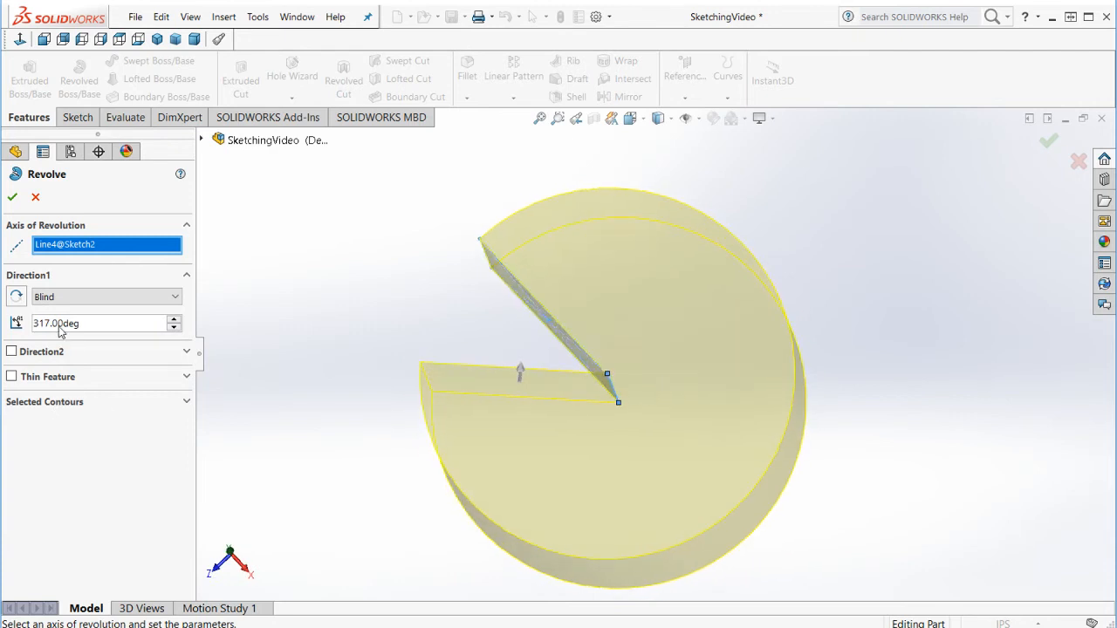
pyautogui.moveTo(117, 327); pyautogui.dragTo(17, 322)
pyautogui.write('360')
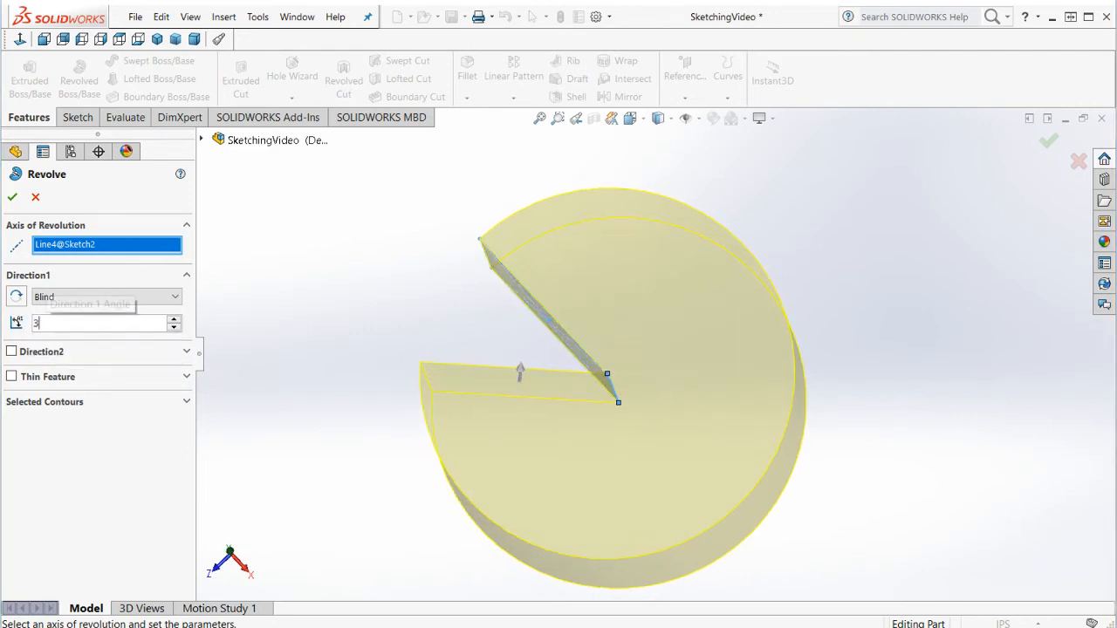
pyautogui.press('Return')
pyautogui.moveTo(736, 407); pyautogui.dragTo(716, 317, button='middle')
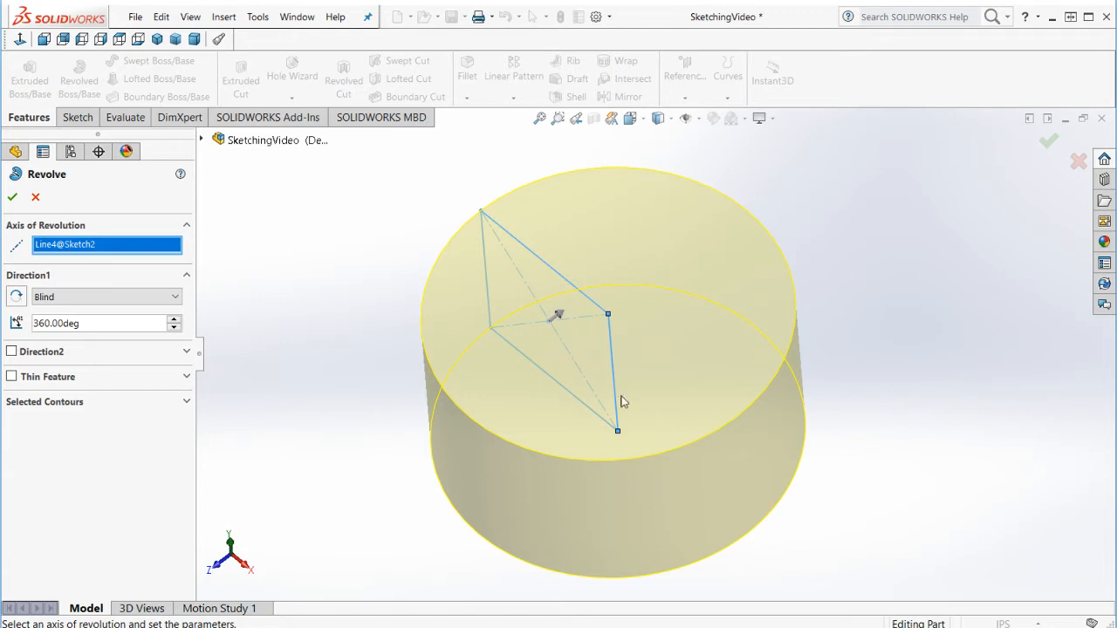
pyautogui.click(13, 198)
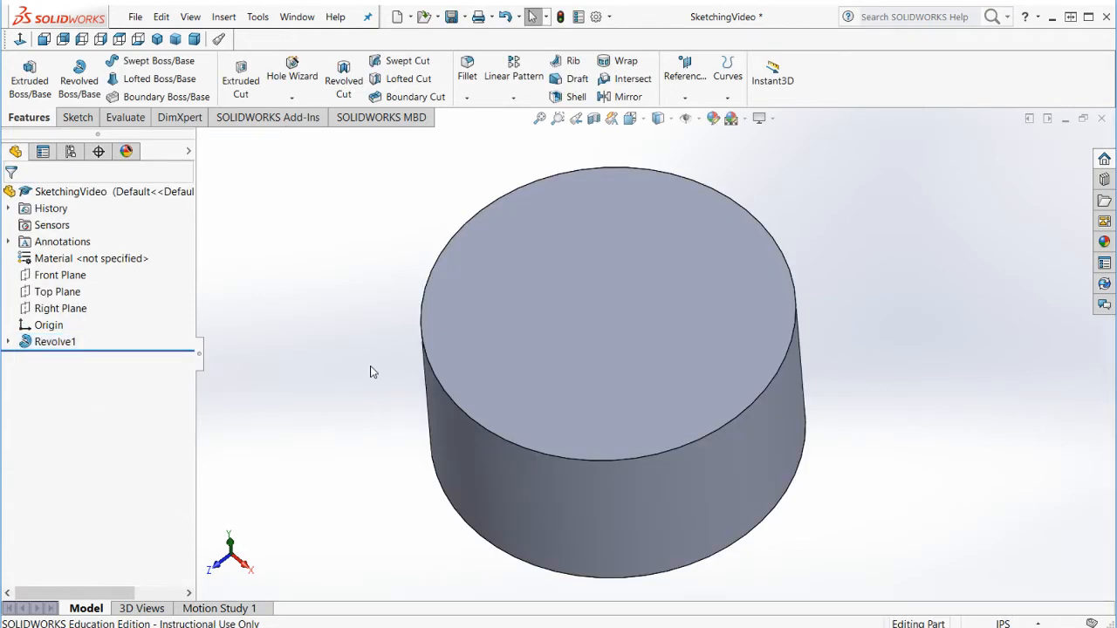
pyautogui.moveTo(404, 493); pyautogui.dragTo(492, 523, button='middle')
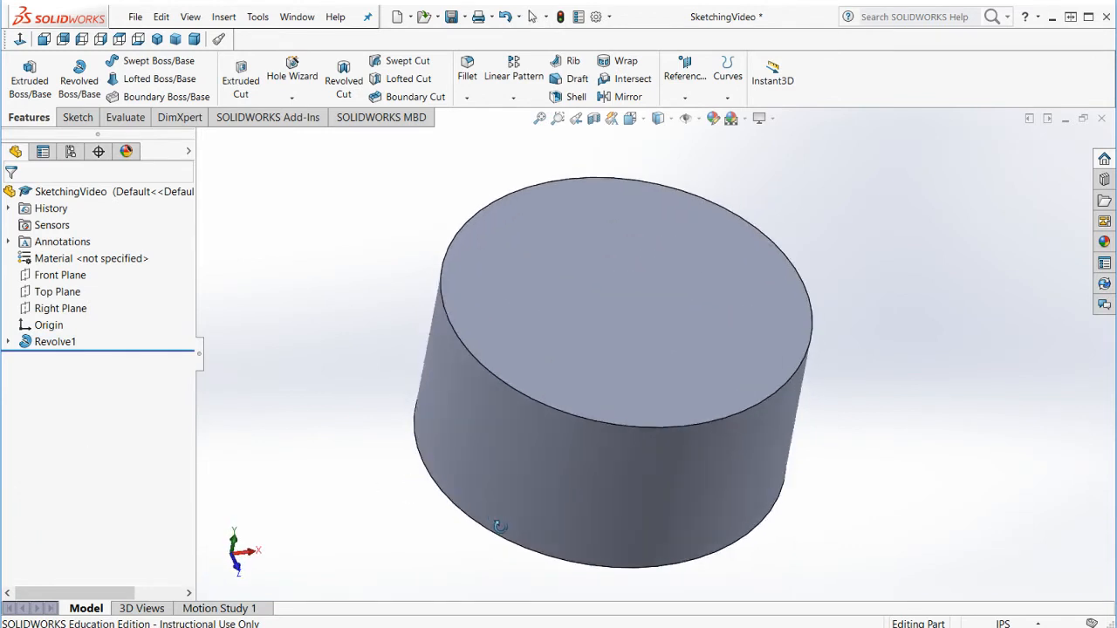
# Step: Delete the revolve feature while keeping its square sketch
pyautogui.click(30, 343)
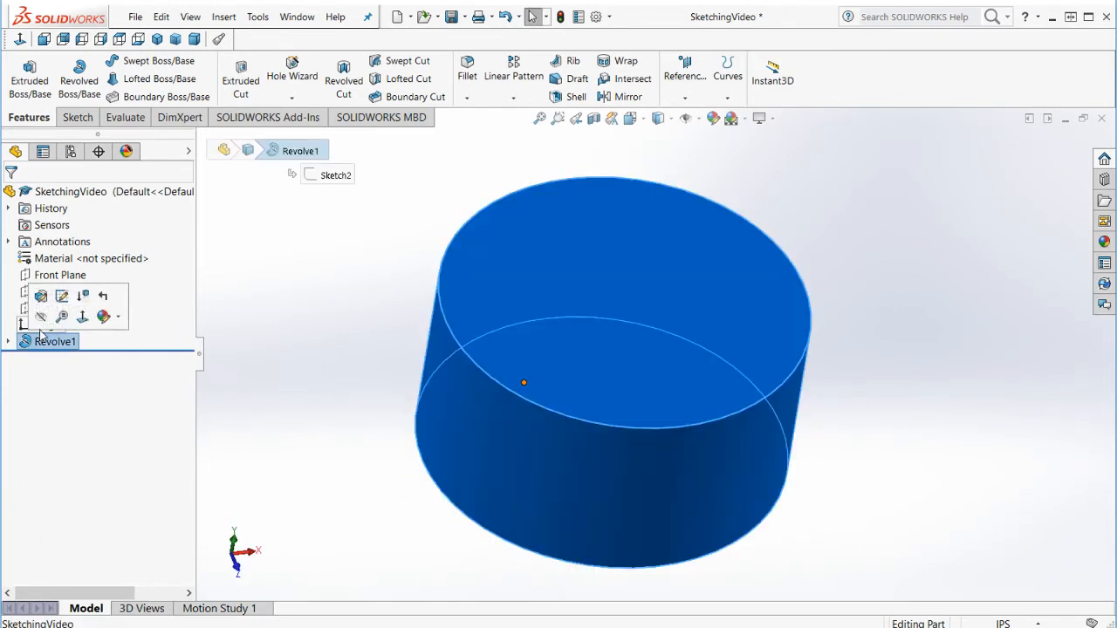
pyautogui.press('Delete')
pyautogui.press('Return')
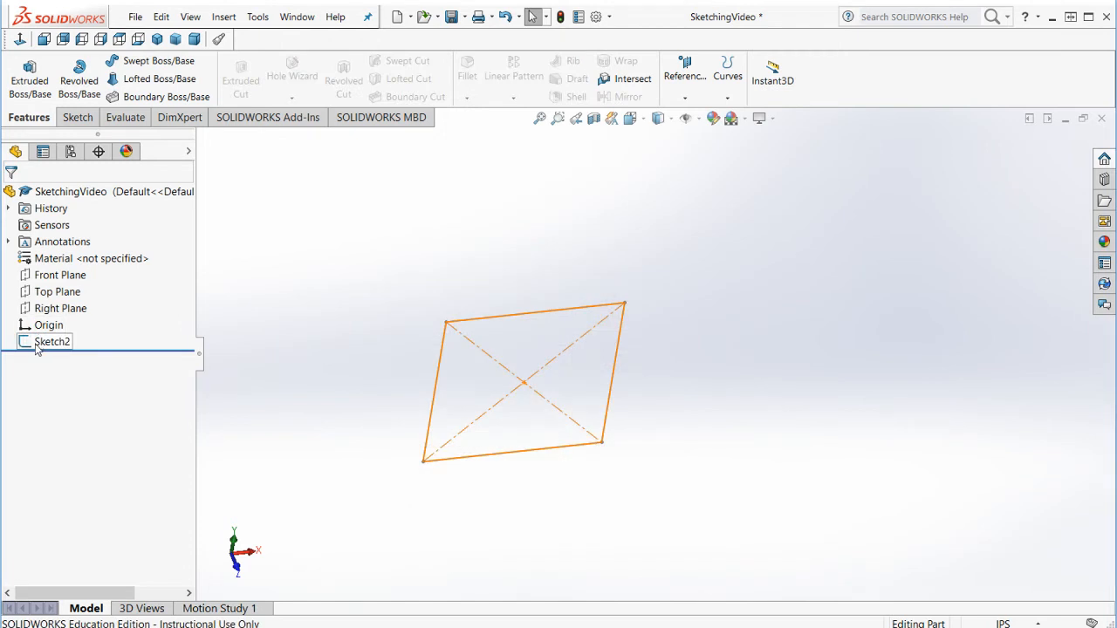
# Step: Extrude the square sketch as a blind boss 0.25 in deep from the sketch plane
pyautogui.click(30, 78)
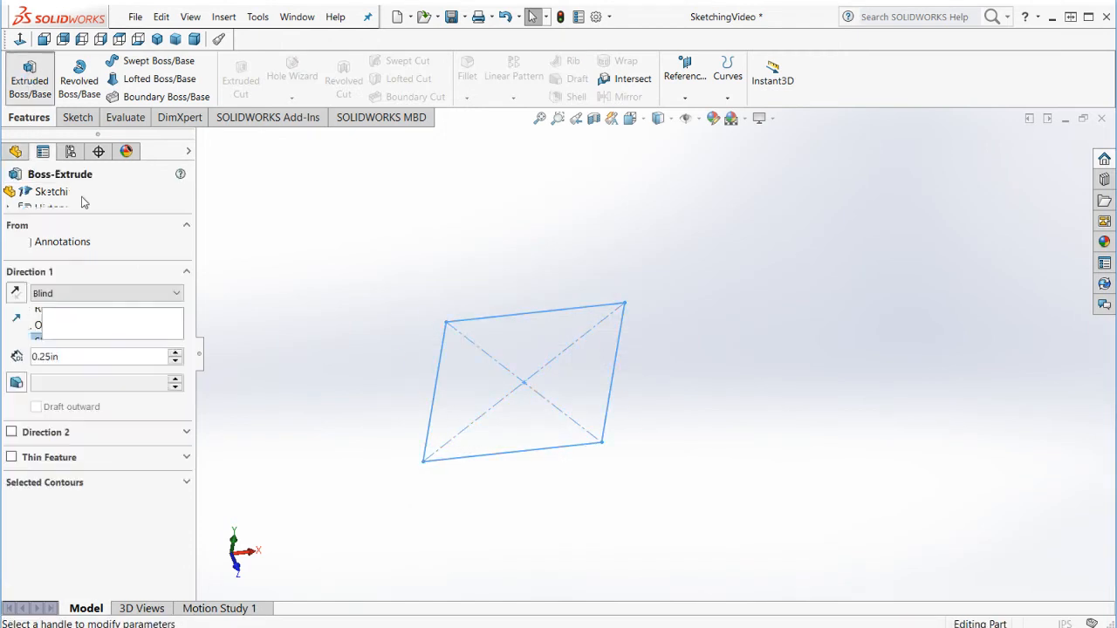
pyautogui.moveTo(731, 433); pyautogui.dragTo(650, 452, button='middle')
pyautogui.click(12, 198)
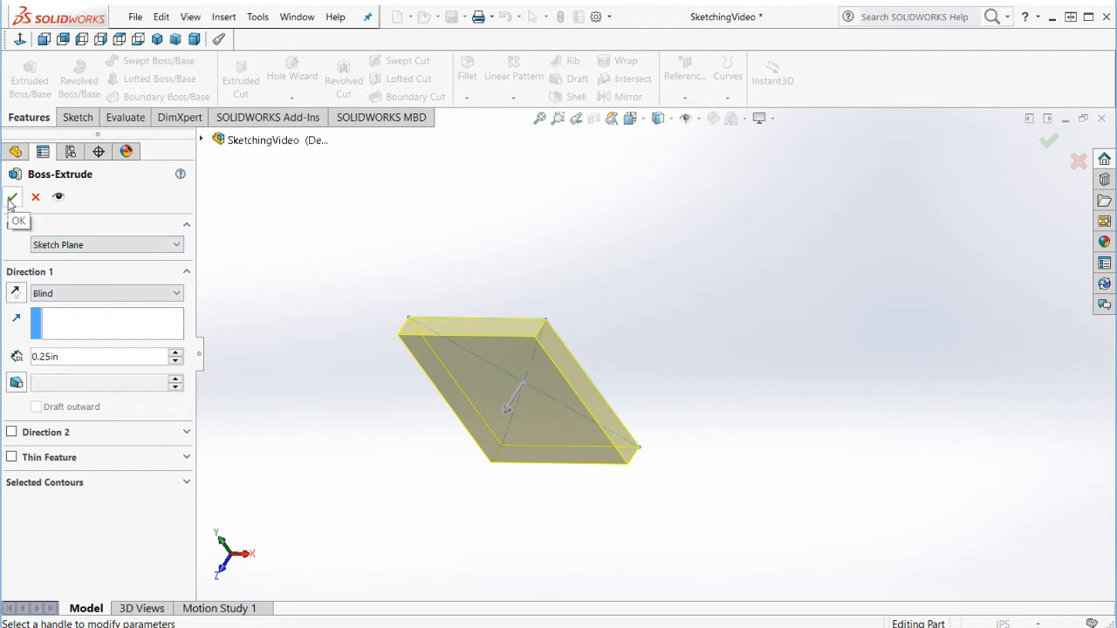
pyautogui.moveTo(523, 496); pyautogui.dragTo(539, 535, button='middle')
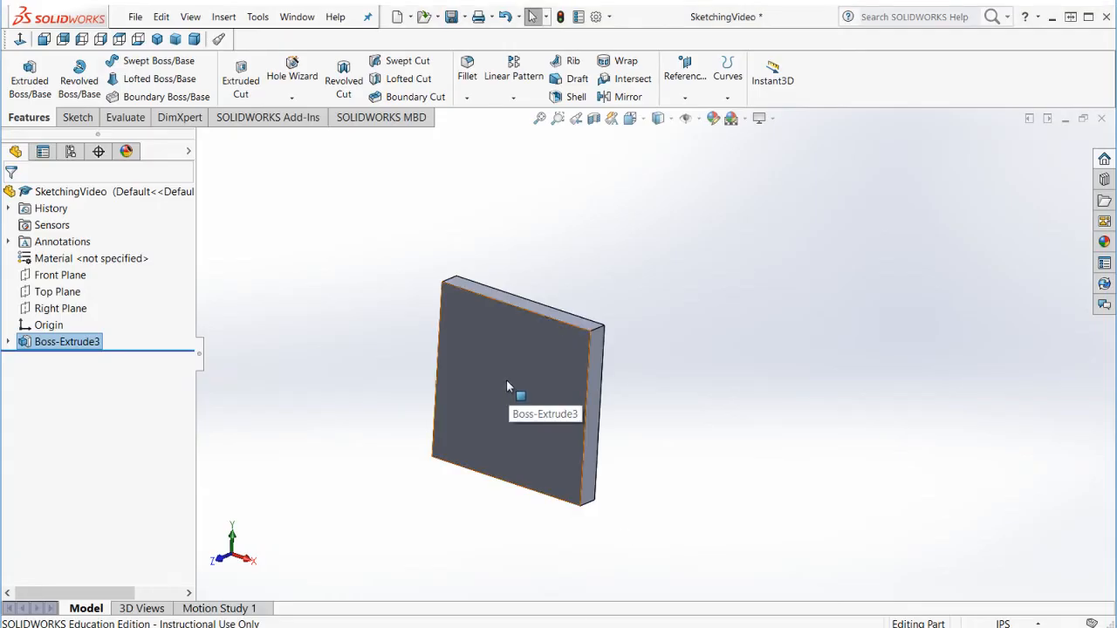
pyautogui.click(505, 373)
pyautogui.moveTo(564, 457); pyautogui.dragTo(615, 418, button='middle')
pyautogui.scroll(-4, 589, 362)
pyautogui.scroll(2, 483, 404)
pyautogui.moveTo(483, 405); pyautogui.dragTo(463, 403, button='middle')
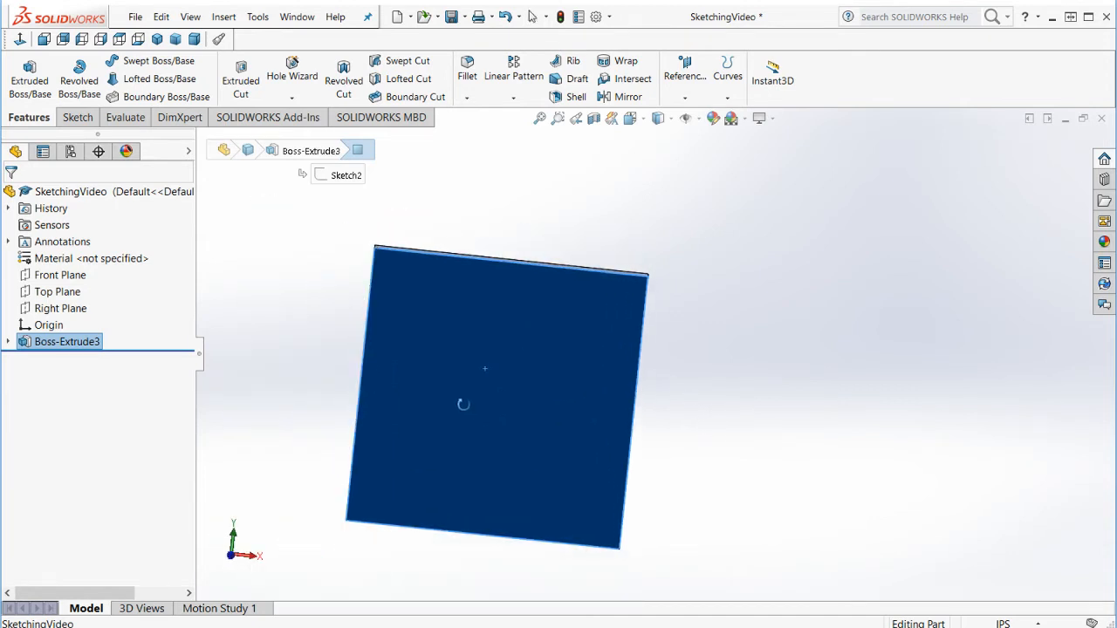
pyautogui.click(796, 403)
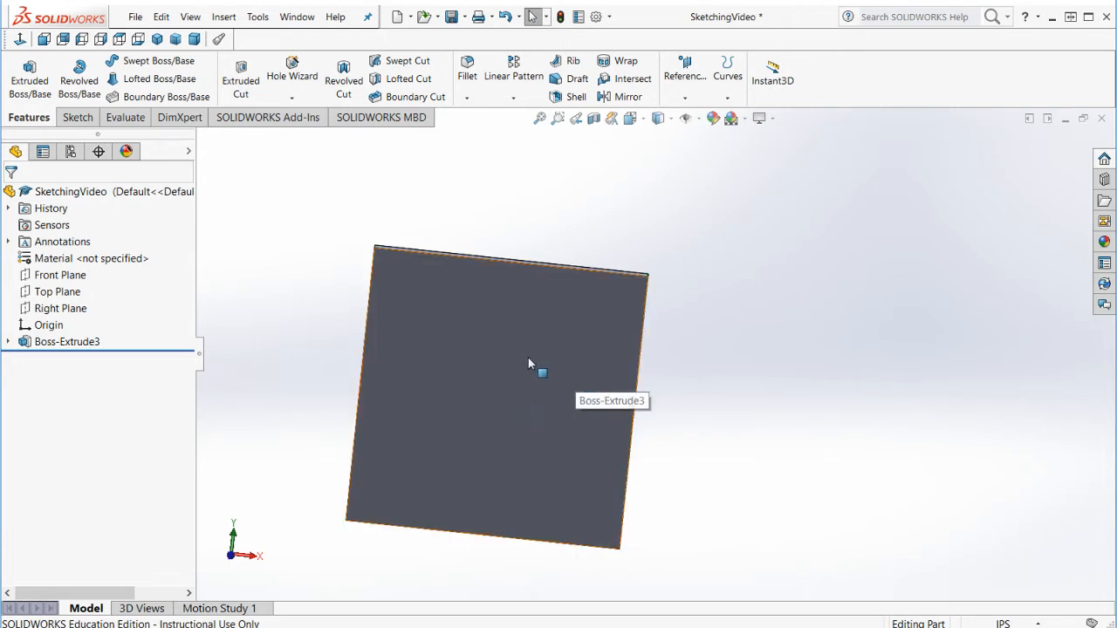
# Step: Start a new sketch on the plate's large front face and orient the view normal to it
pyautogui.click(509, 384)
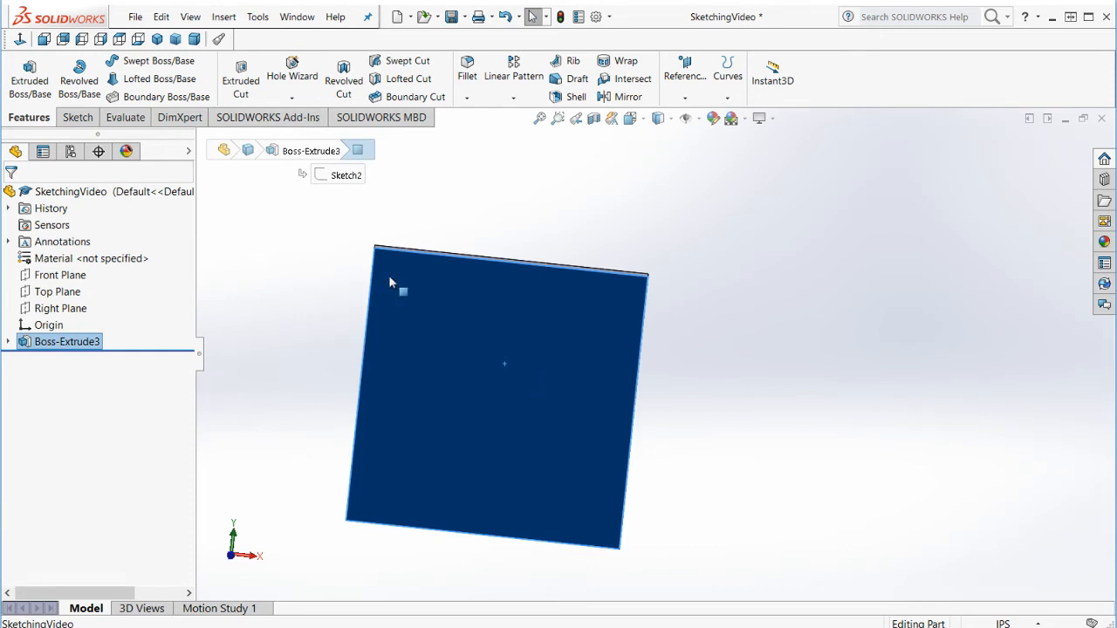
pyautogui.click(77, 117)
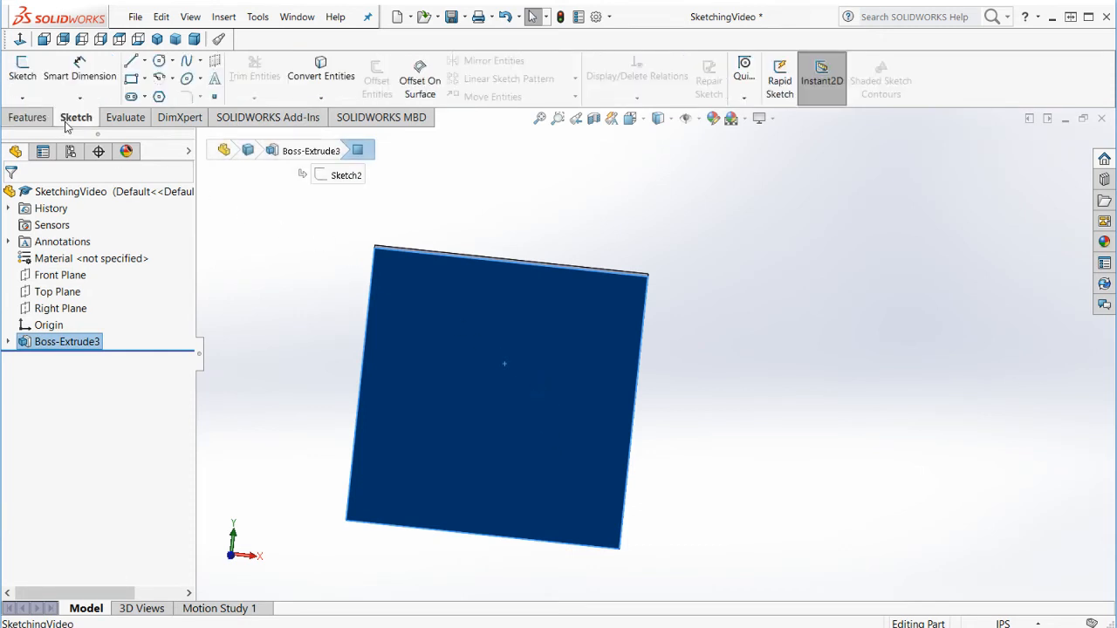
pyautogui.click(23, 72)
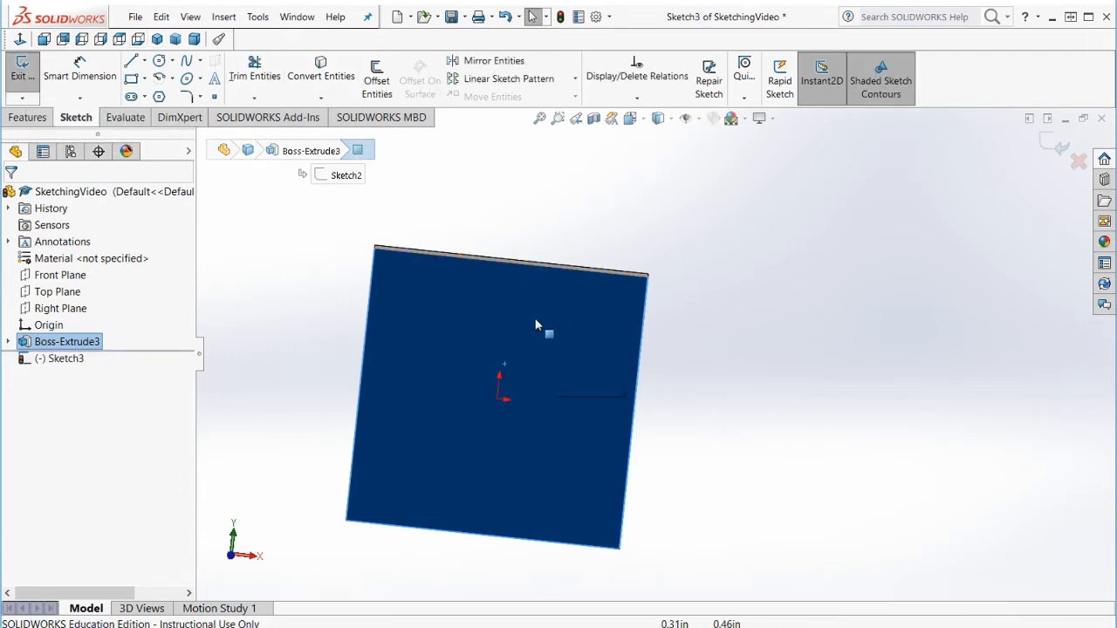
pyautogui.rightClick(553, 365)
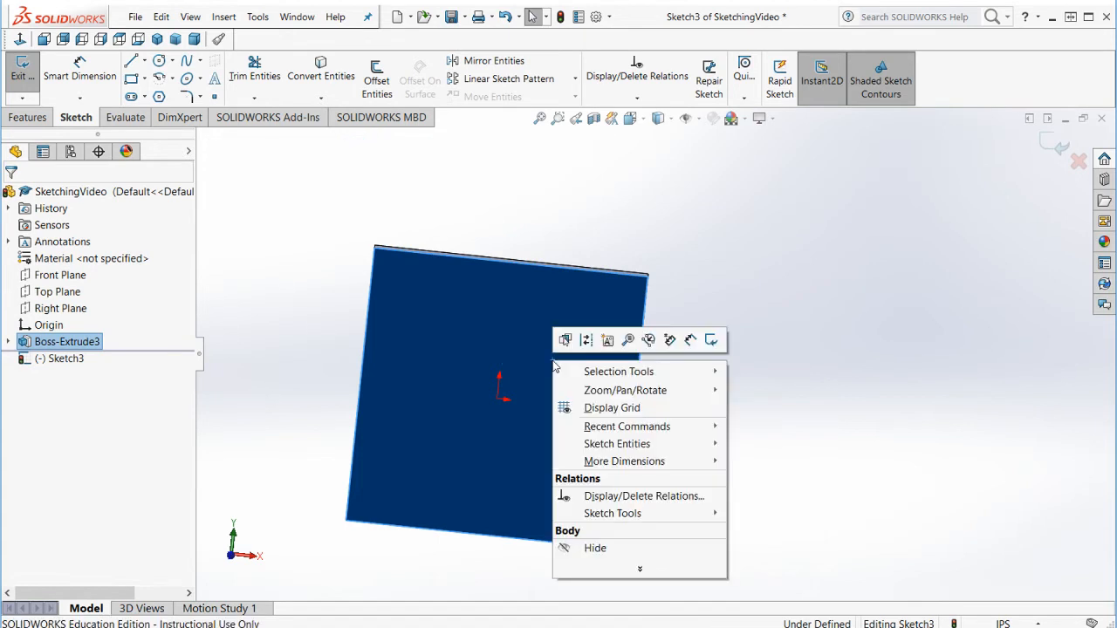
pyautogui.moveTo(640, 569)
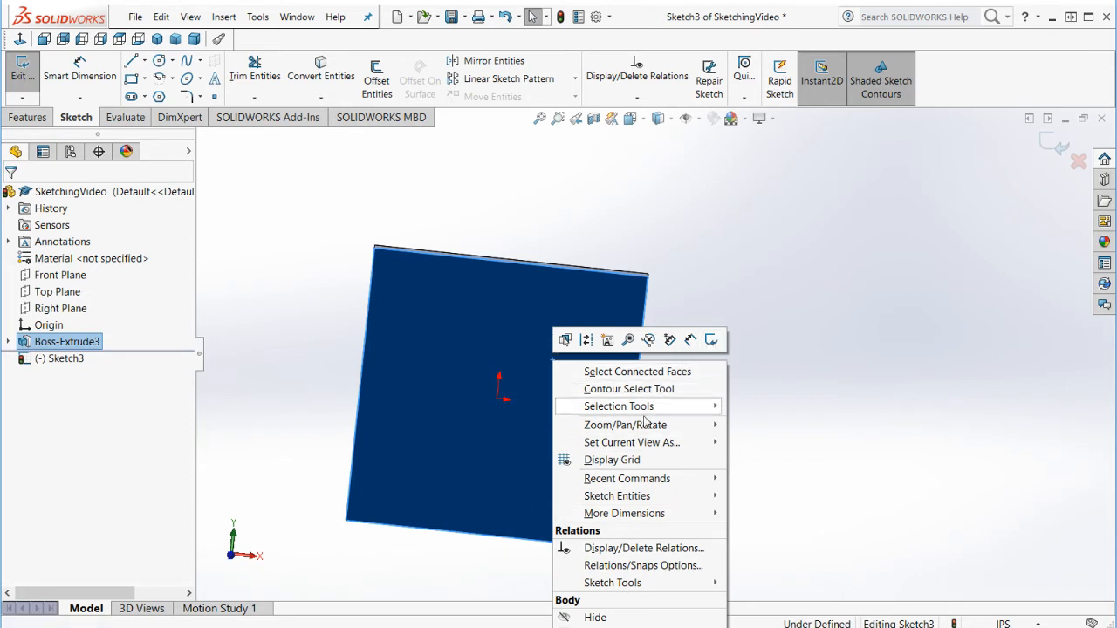
pyautogui.click(469, 403)
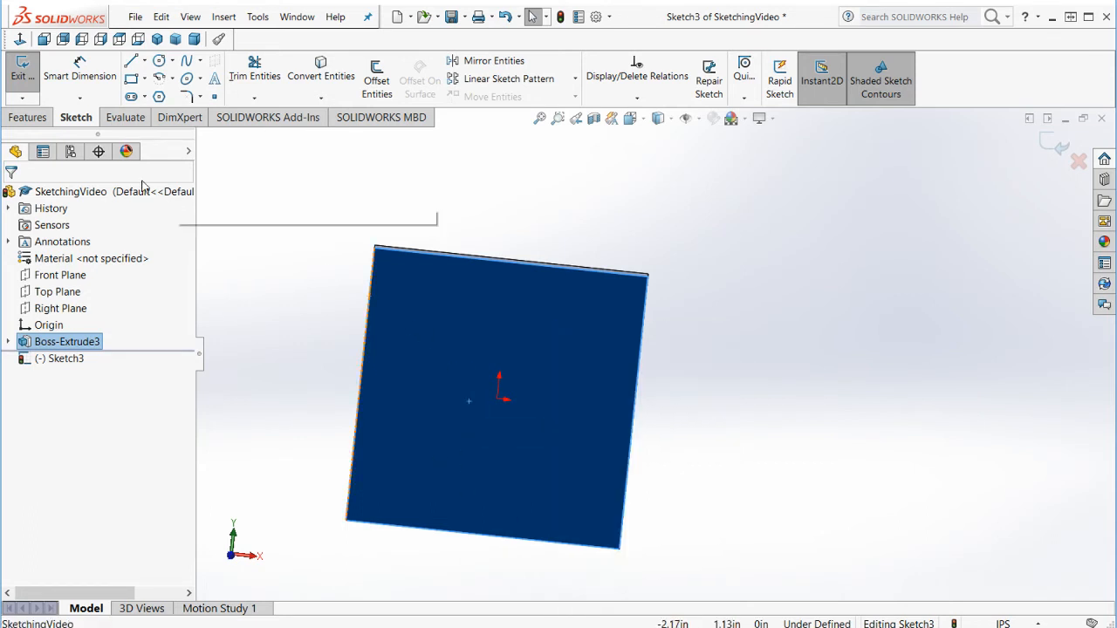
pyautogui.click(21, 40)
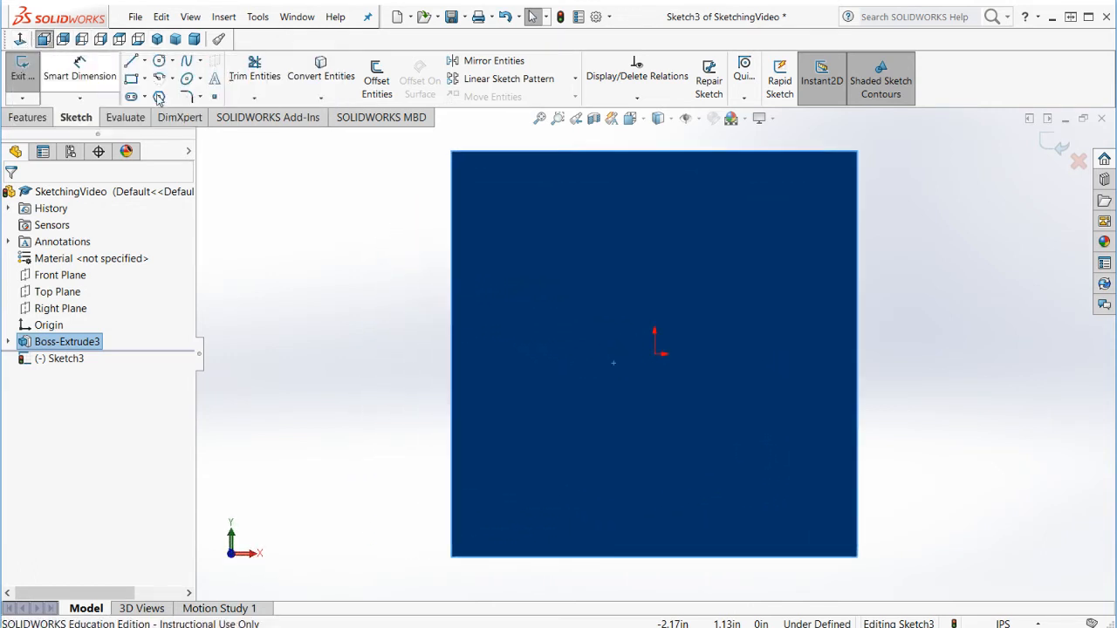
pyautogui.moveTo(919, 338); pyautogui.dragTo(871, 379, button='middle')
pyautogui.click(1074, 387)
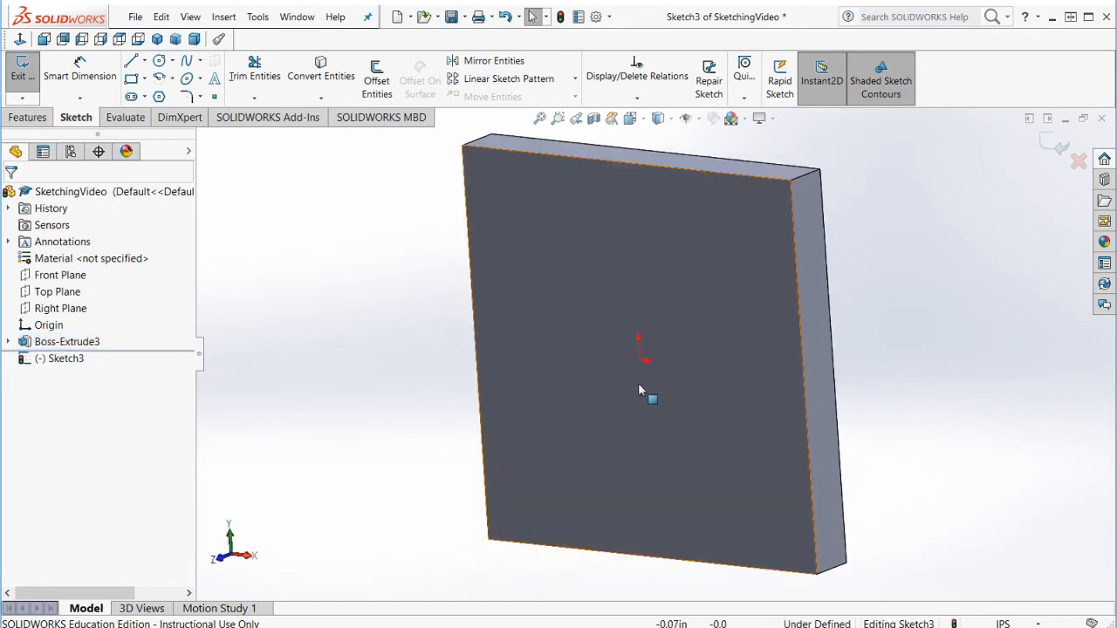
pyautogui.click(17, 39)
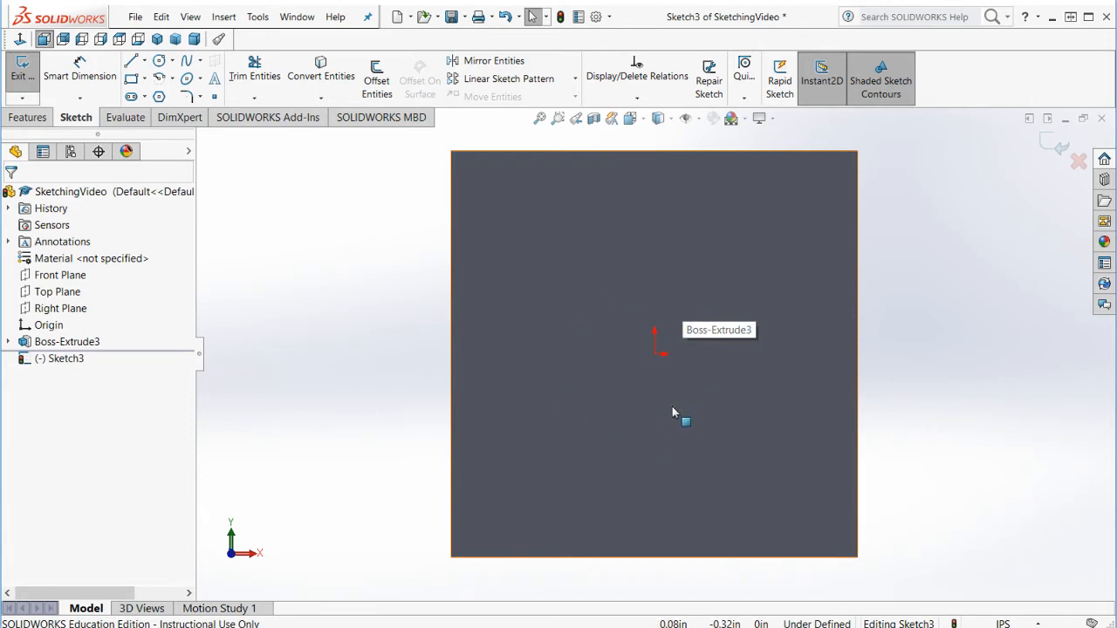
# Step: Sketch a circle of about 0.48 in radius centred on the origin of the plate's front face
pyautogui.click(159, 60)
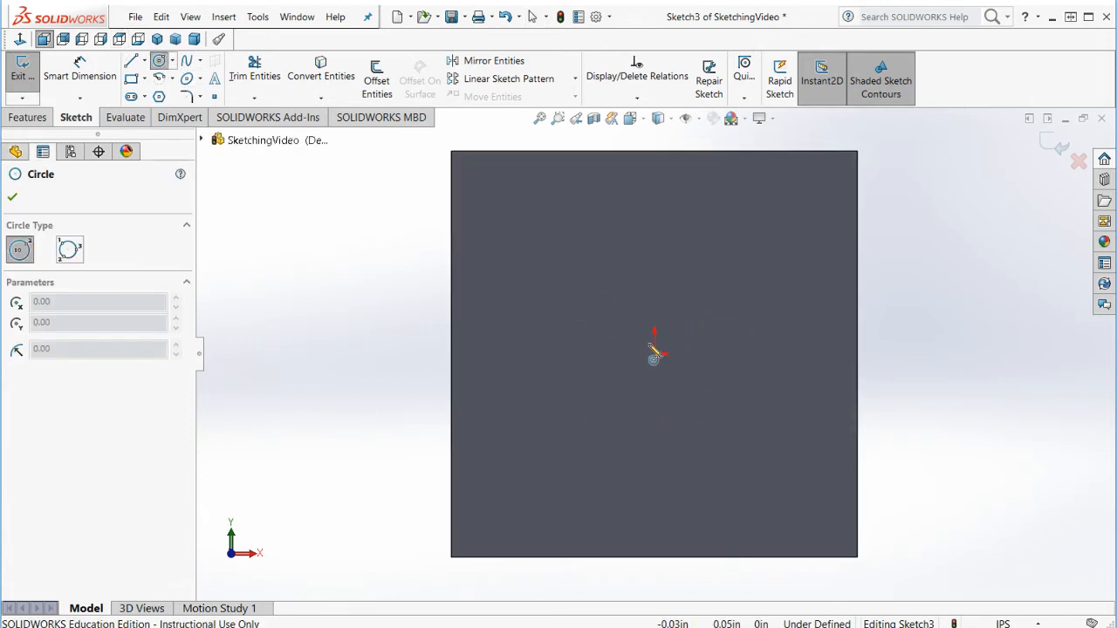
pyautogui.click(654, 354)
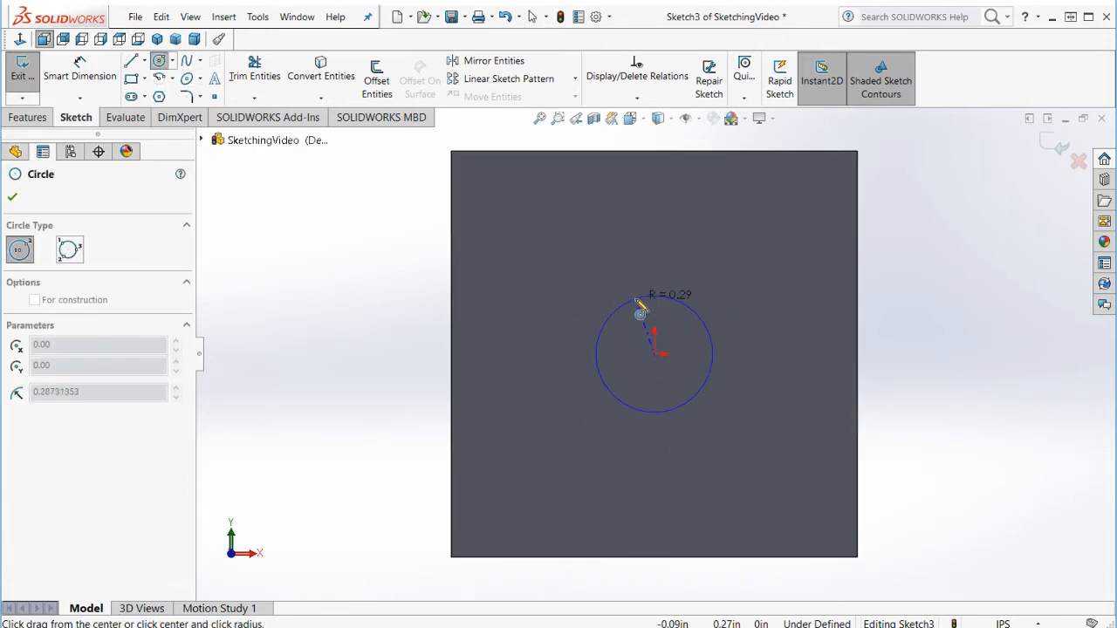
pyautogui.click(665, 259)
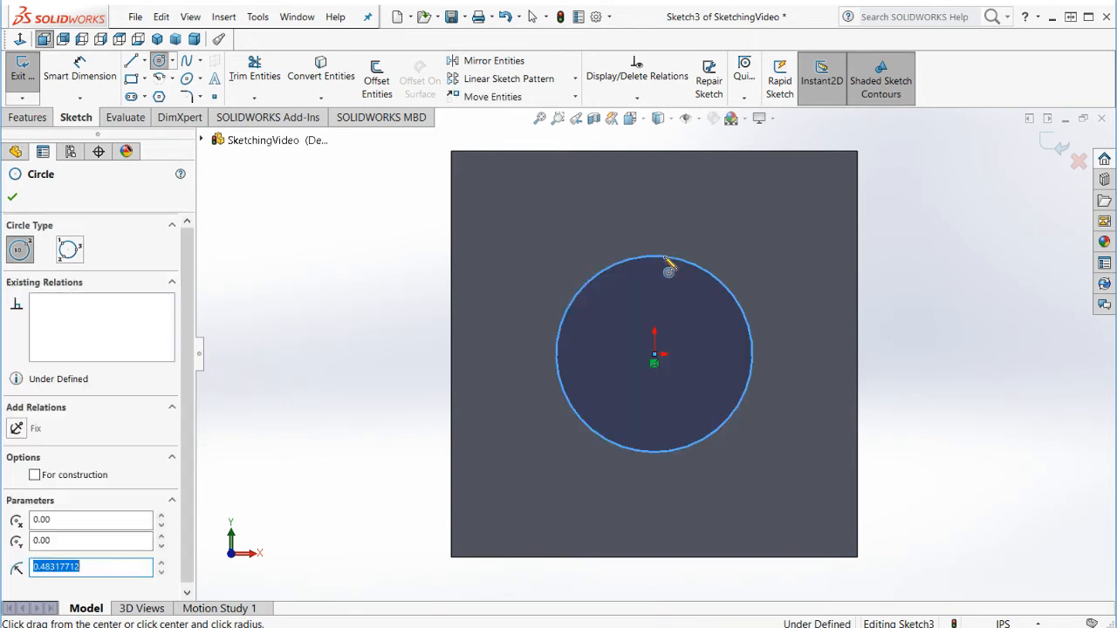
pyautogui.press('Escape')
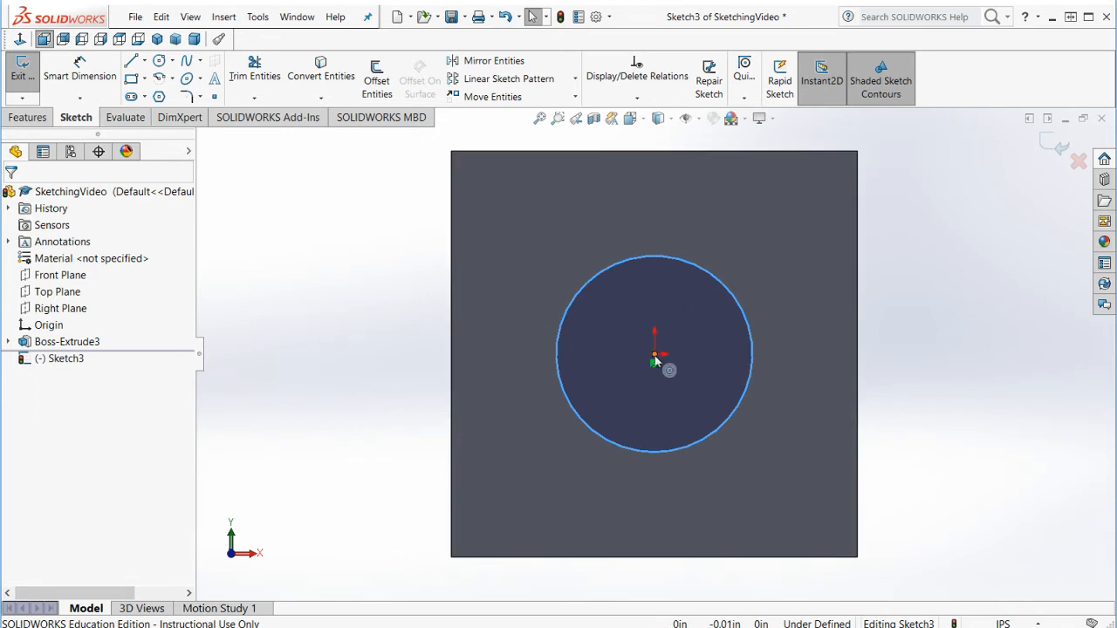
# Step: Dimension the circle's diameter as 3/8 in and place the dimension text outside the plate
pyautogui.click(85, 74)
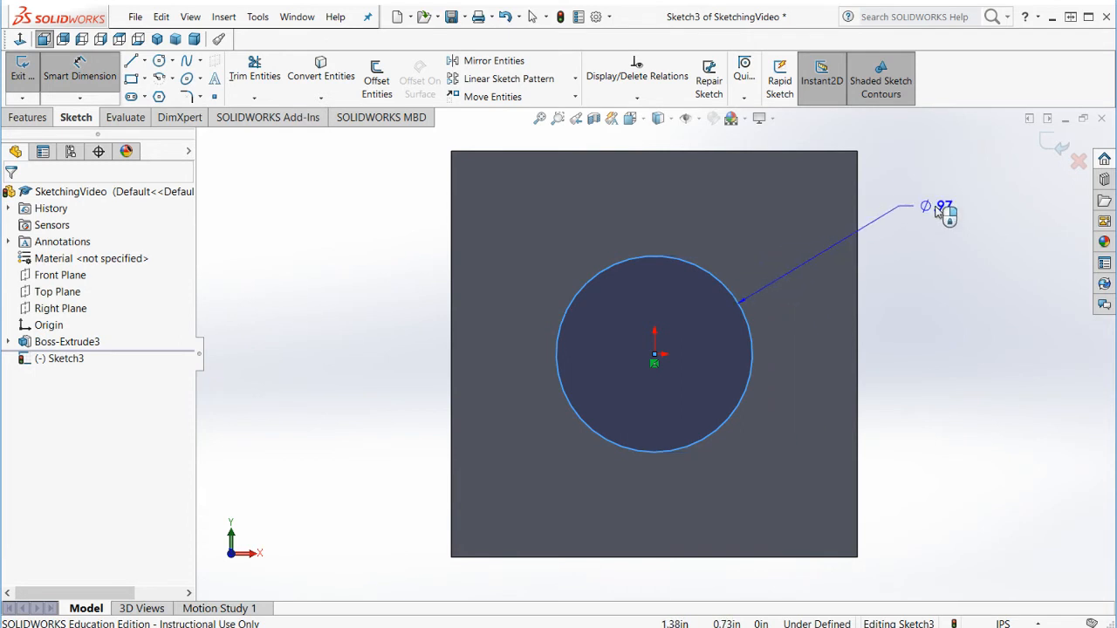
pyautogui.click(941, 213)
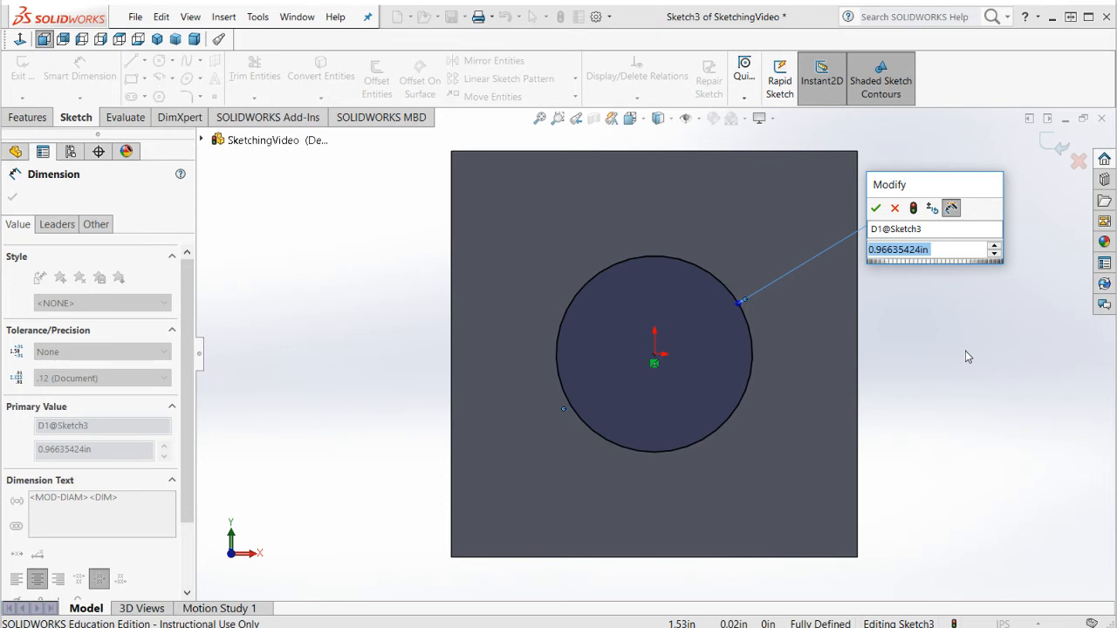
pyautogui.write('3/8')
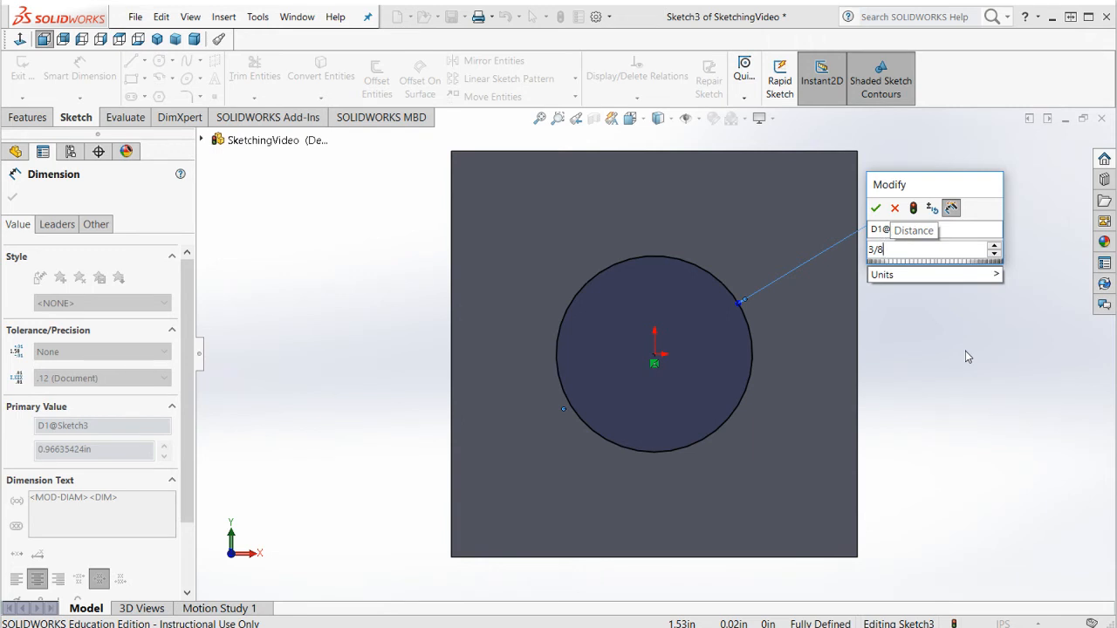
pyautogui.press('Return')
pyautogui.press('Escape')
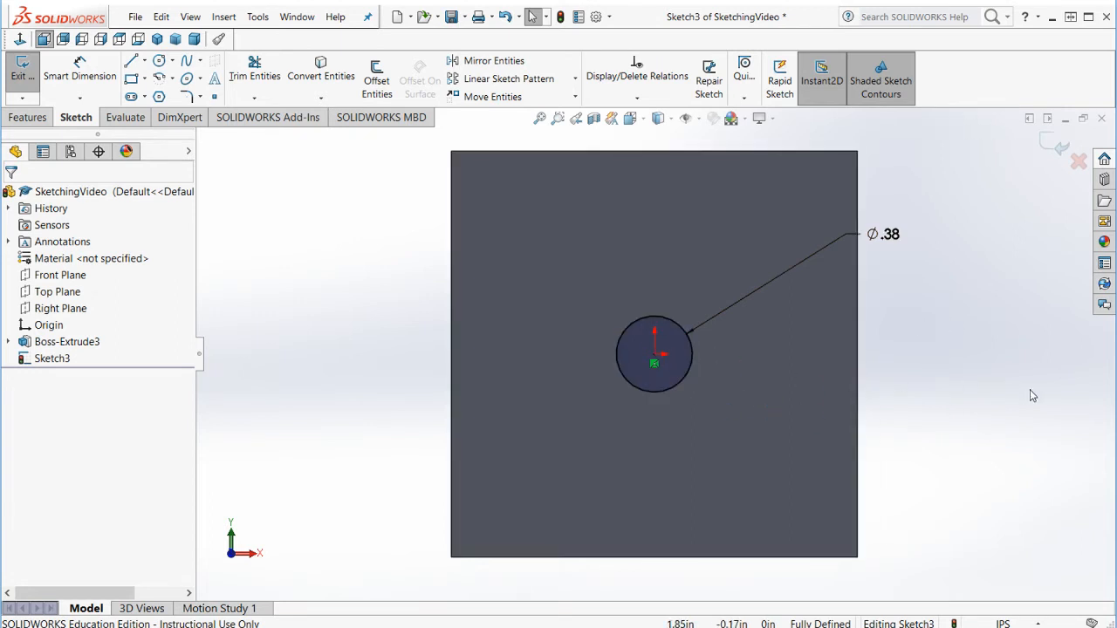
pyautogui.moveTo(890, 238); pyautogui.dragTo(946, 244)
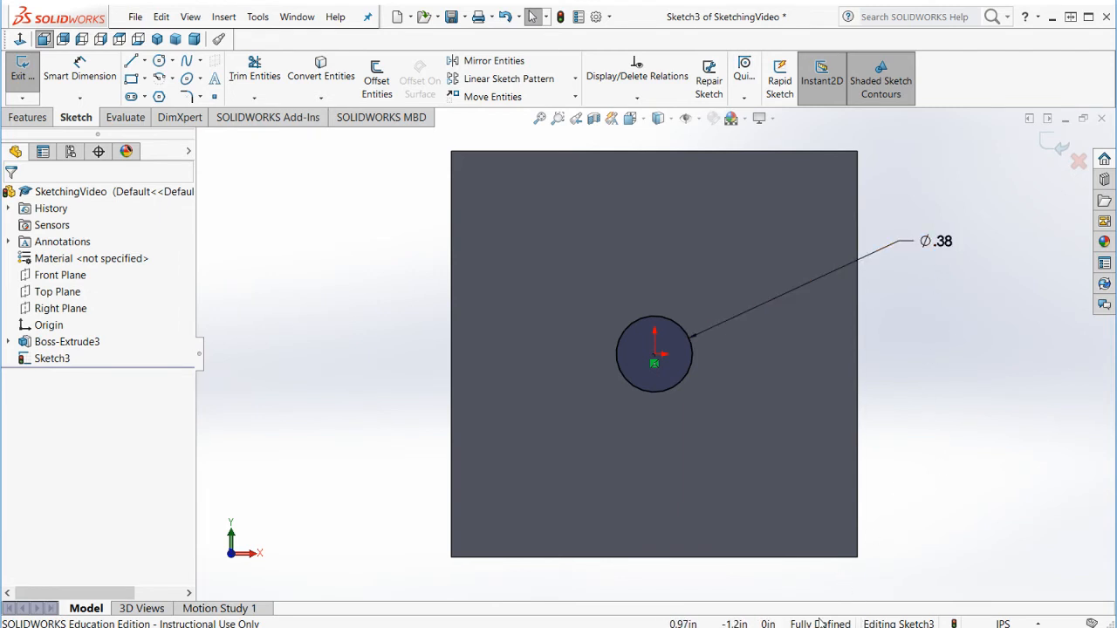
# Step: Start an extruded cut of the centre circle from the sketch plane with the Through All end condition
pyautogui.click(26, 118)
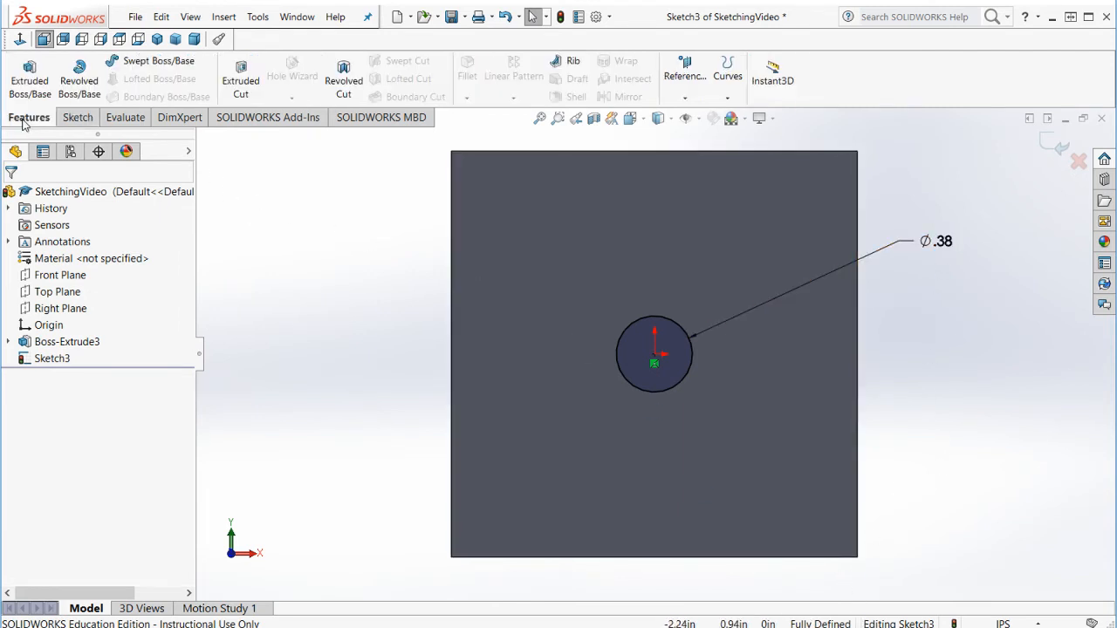
pyautogui.click(237, 87)
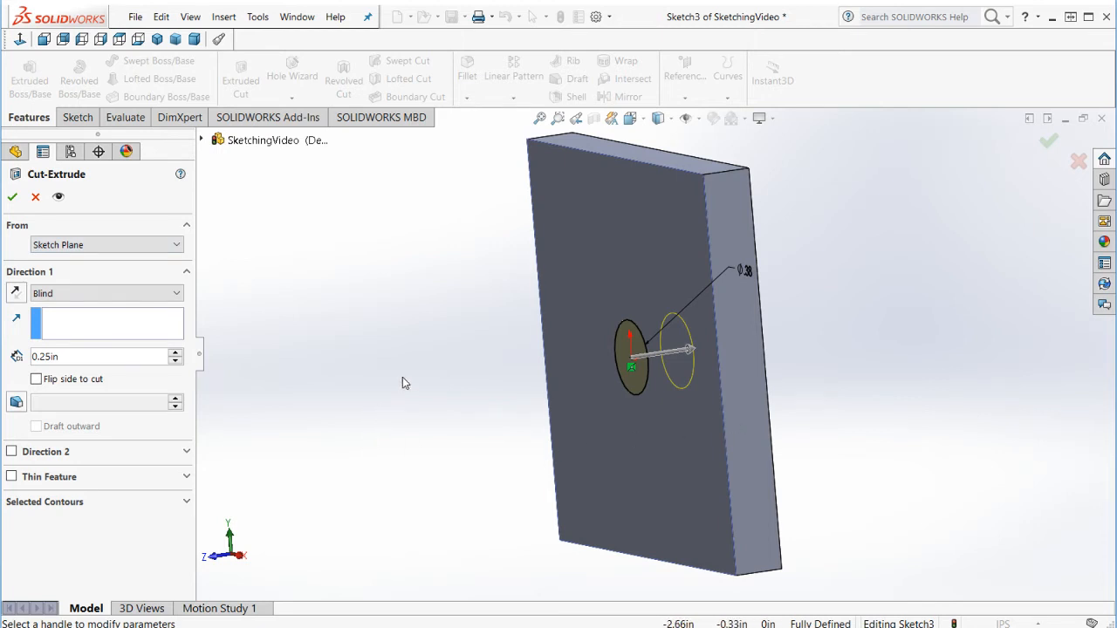
pyautogui.click(100, 245)
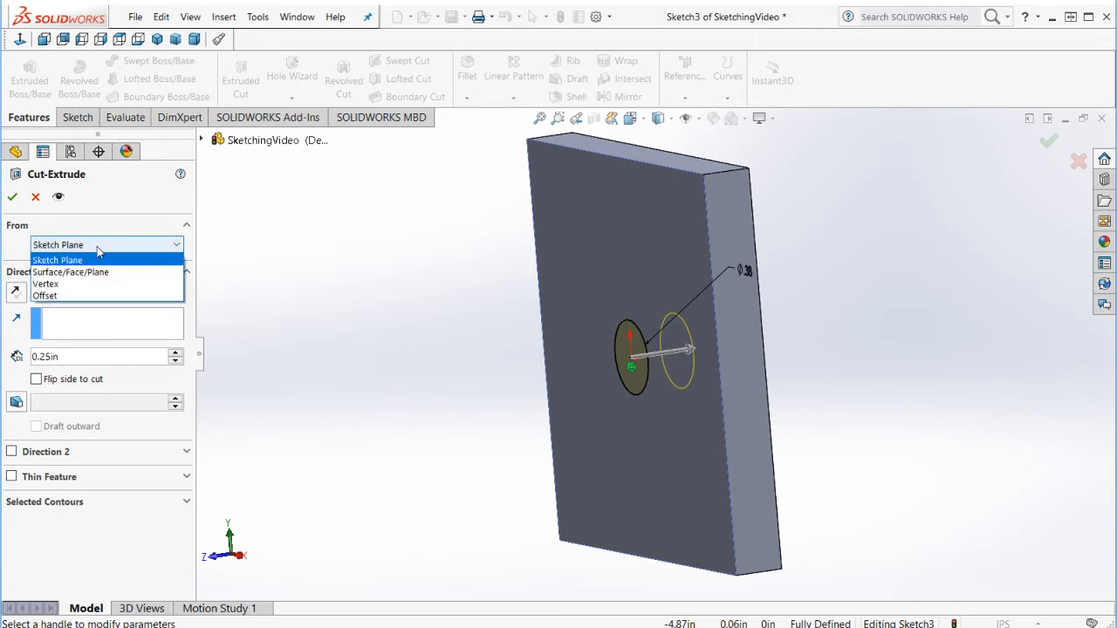
pyautogui.click(108, 260)
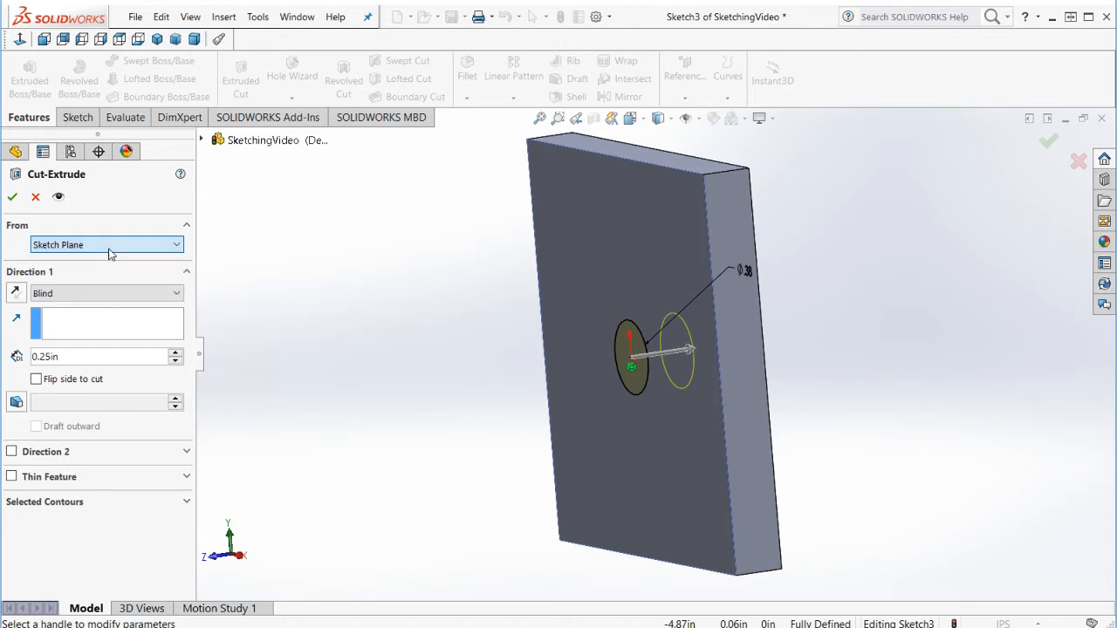
pyautogui.click(58, 295)
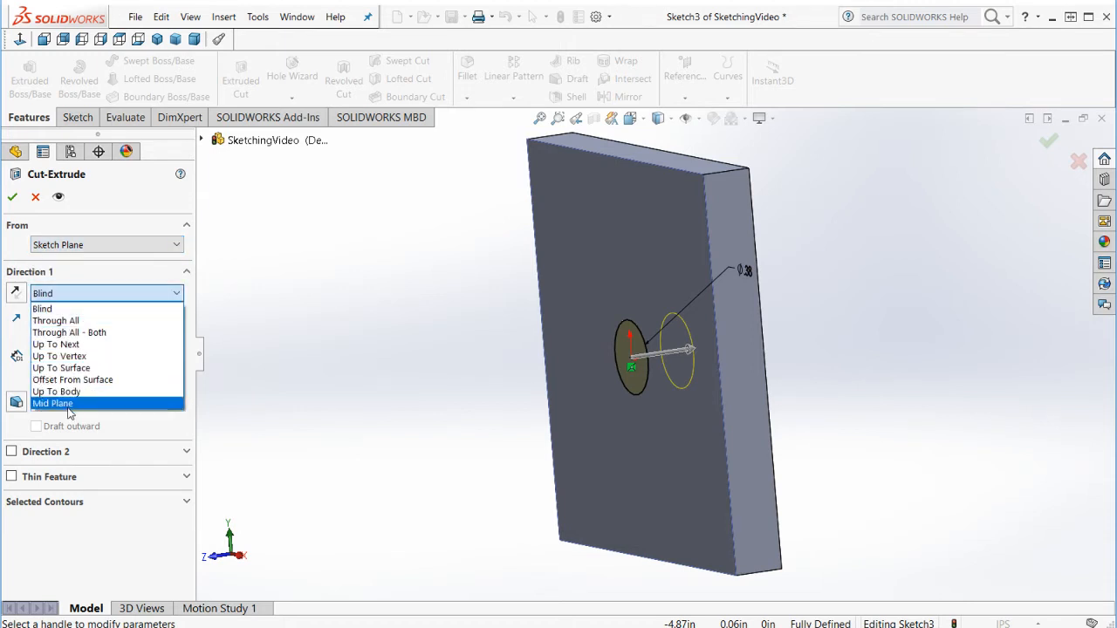
pyautogui.click(55, 311)
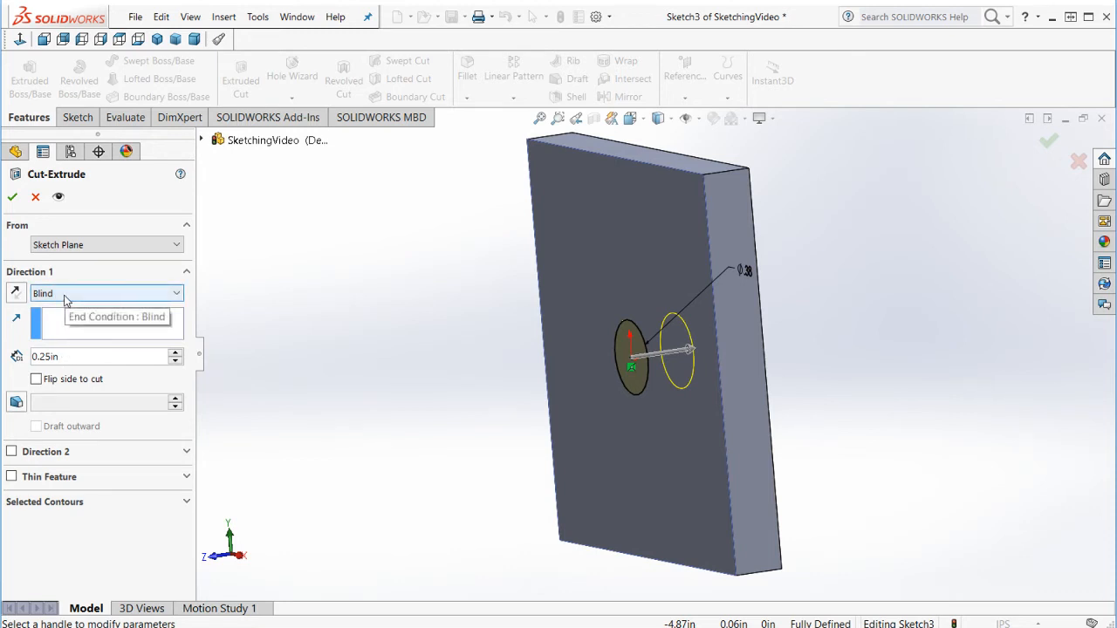
pyautogui.click(103, 294)
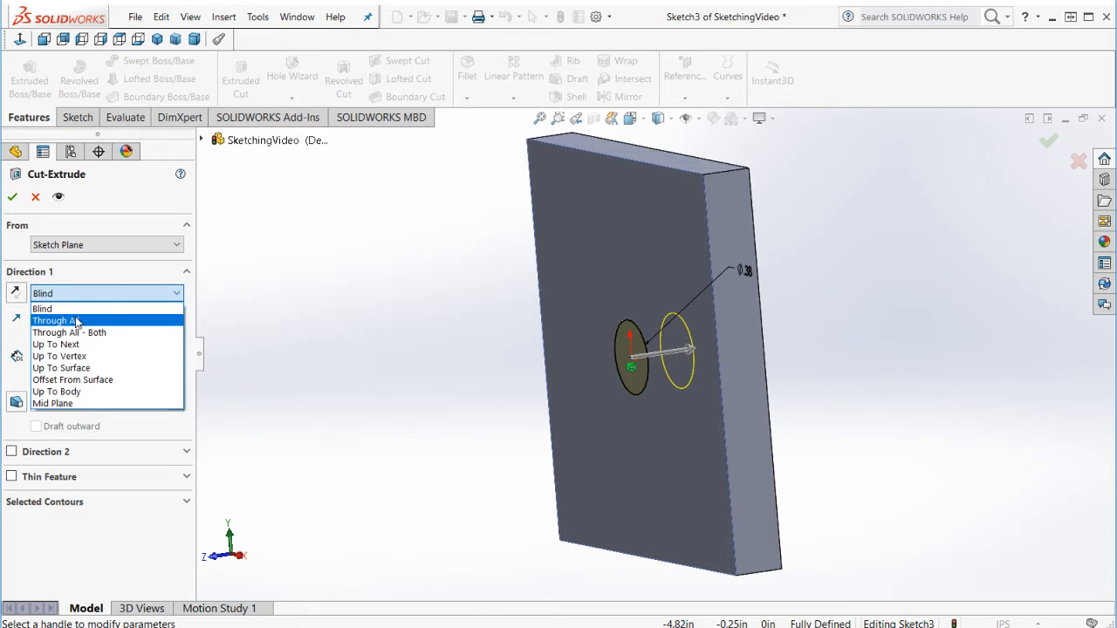
pyautogui.click(76, 321)
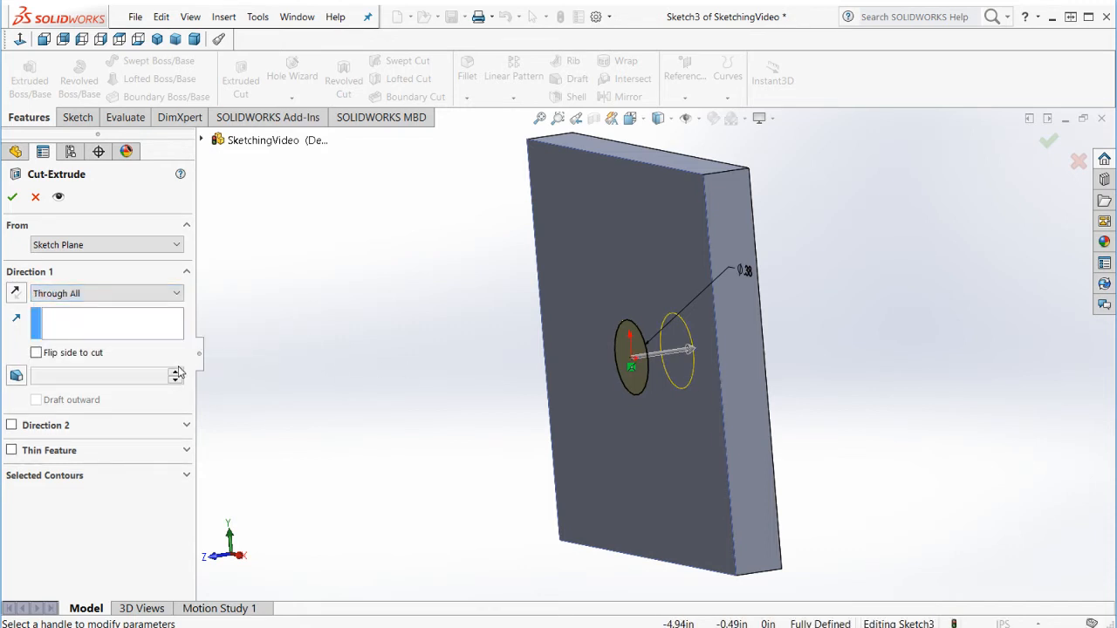
# Step: Try the Flip side to cut option and the reversed direction on the cut, restoring both settings
pyautogui.click(36, 352)
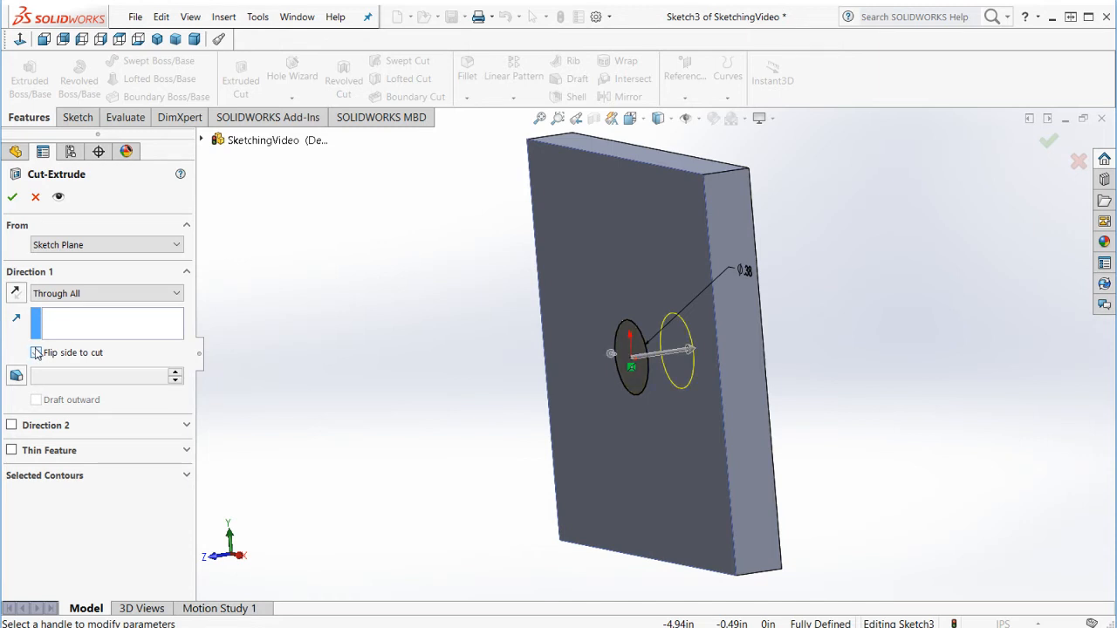
pyautogui.moveTo(678, 443); pyautogui.dragTo(731, 444, button='middle')
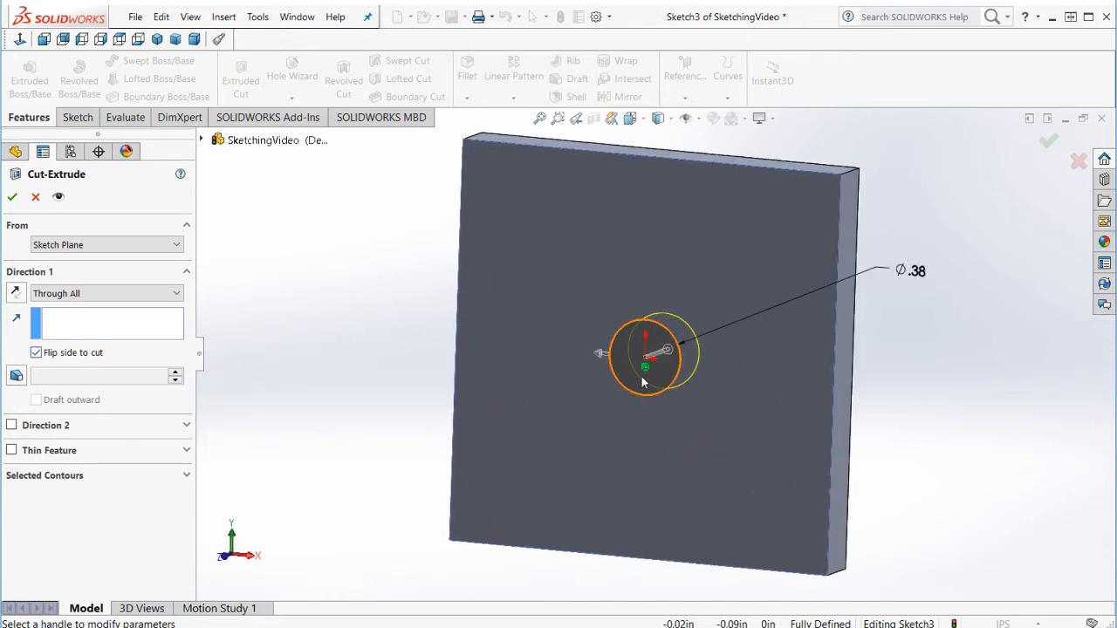
pyautogui.click(37, 354)
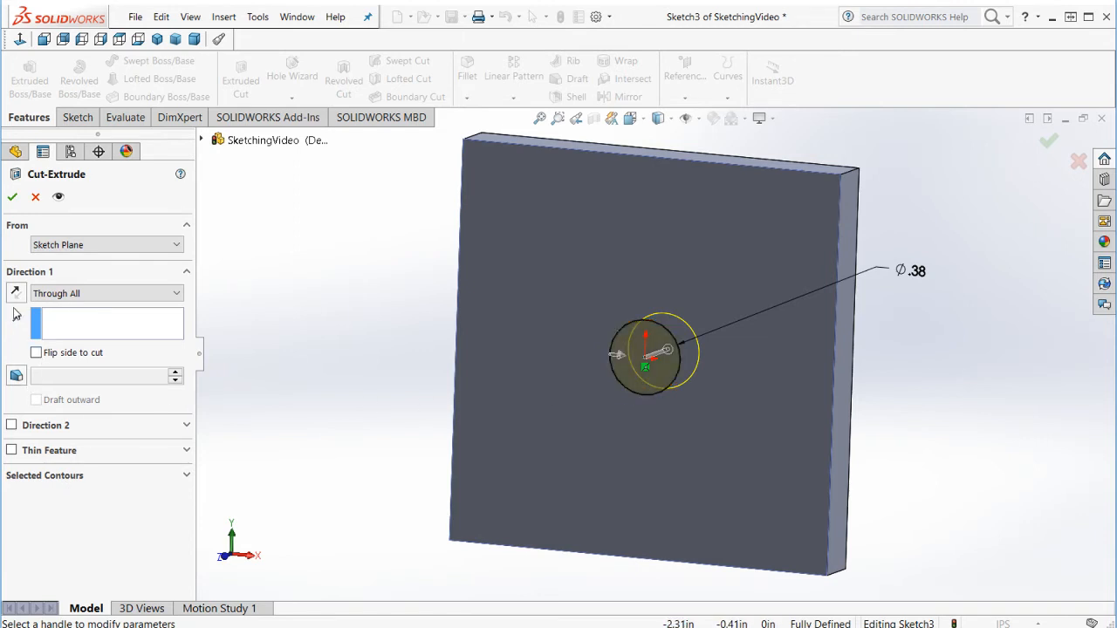
pyautogui.moveTo(728, 393); pyautogui.dragTo(674, 406, button='middle')
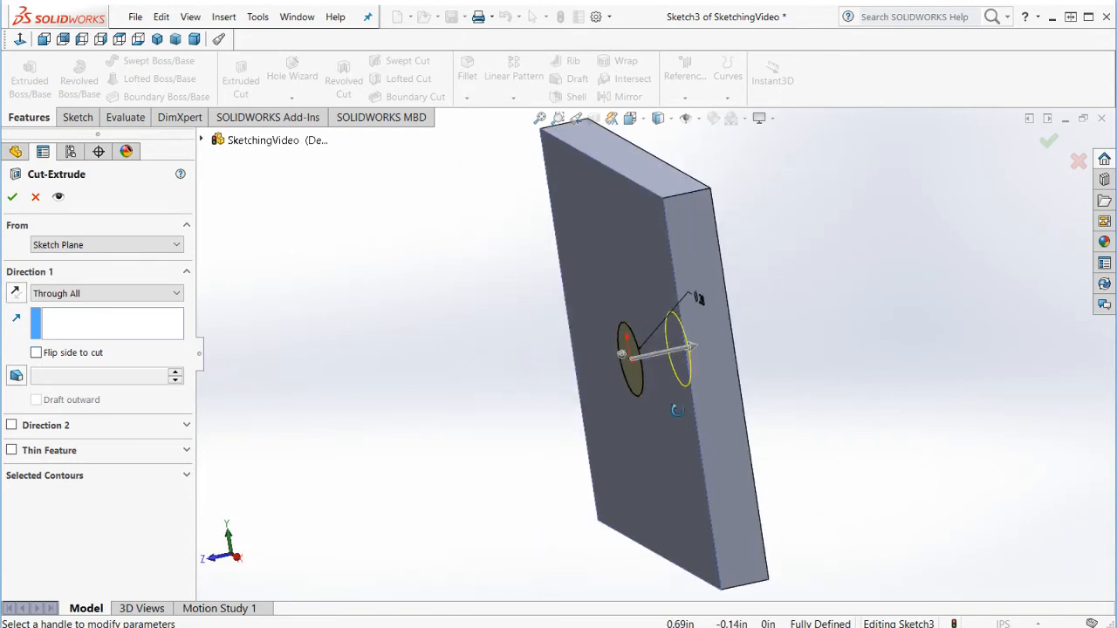
pyautogui.click(20, 297)
pyautogui.click(18, 294)
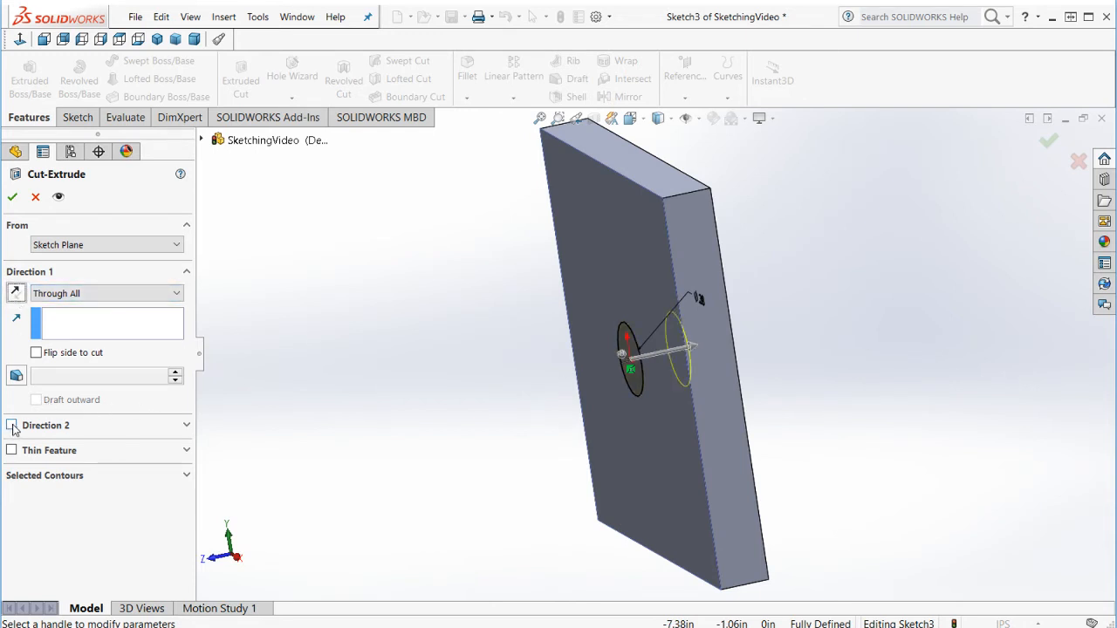
# Step: Try cutting in both directions with Direction 2 and with the Through All - Both end condition
pyautogui.click(11, 426)
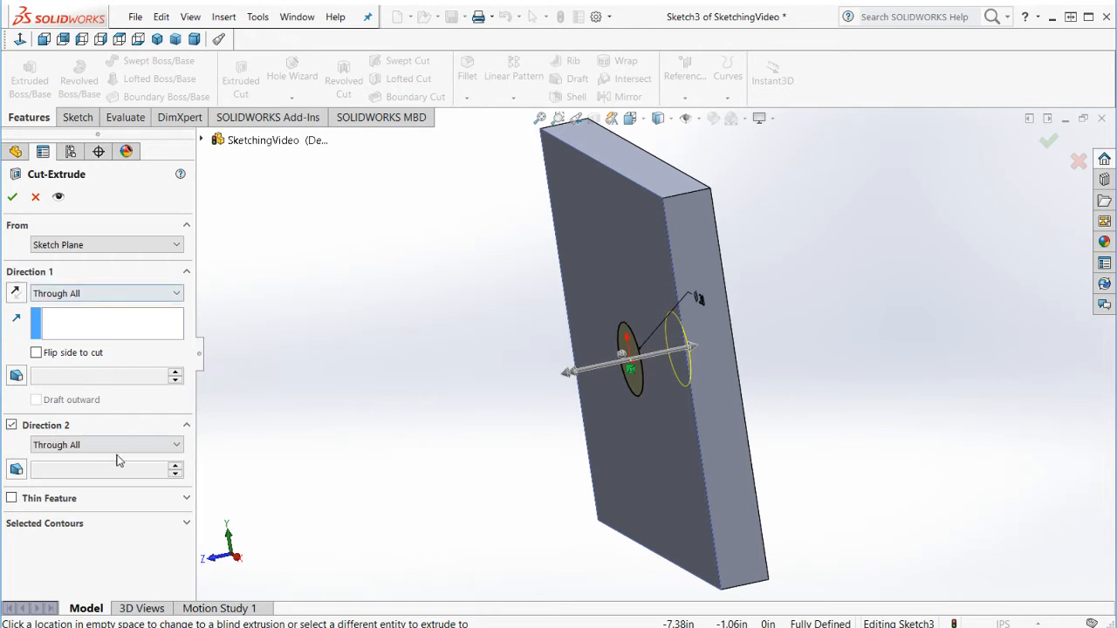
pyautogui.click(11, 425)
pyautogui.click(88, 294)
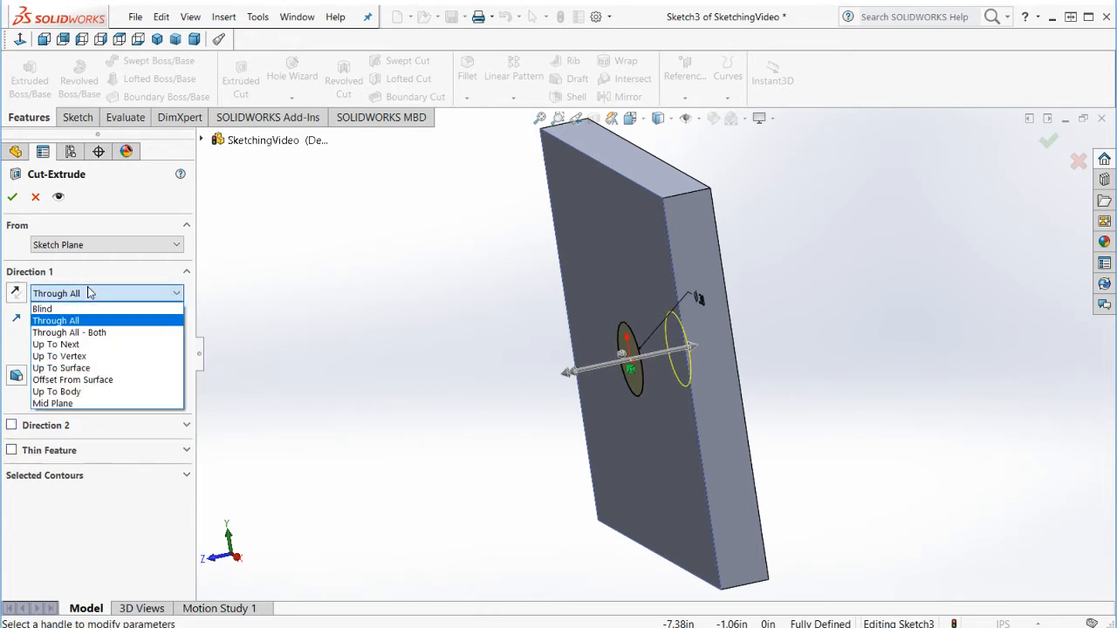
pyautogui.click(120, 333)
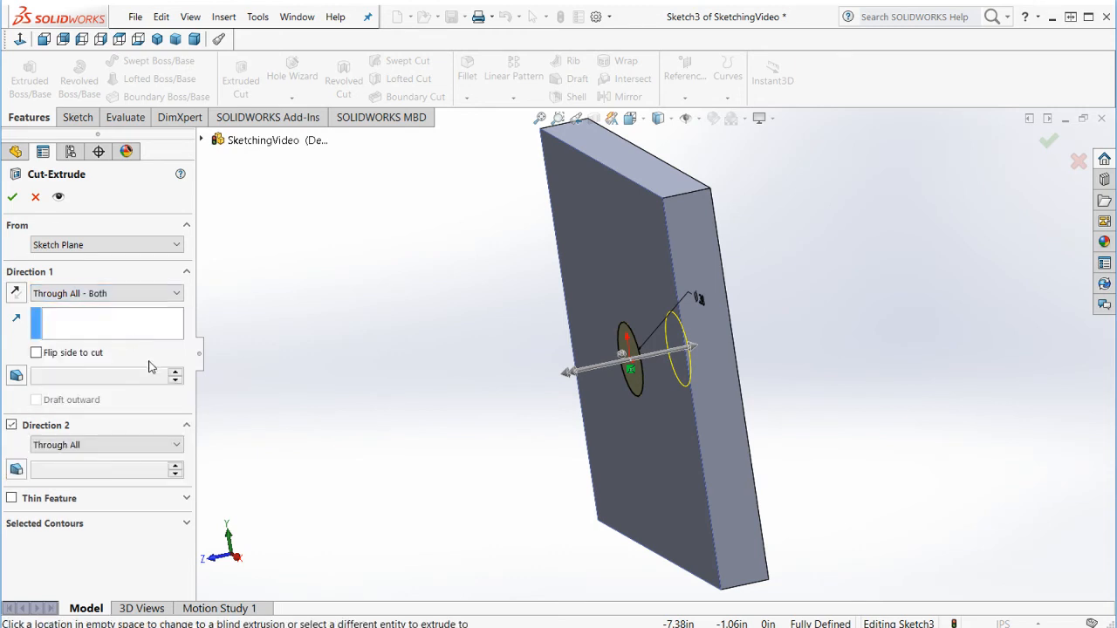
# Step: Set the cut to Through All in Direction 1 only and finish the centre hole
pyautogui.click(98, 294)
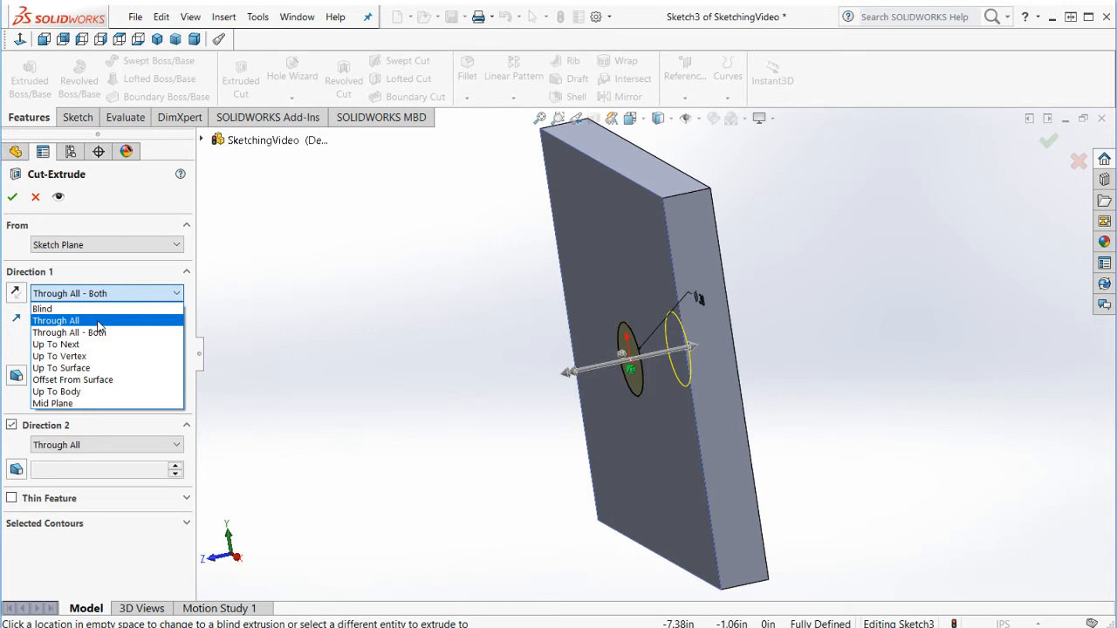
pyautogui.click(99, 321)
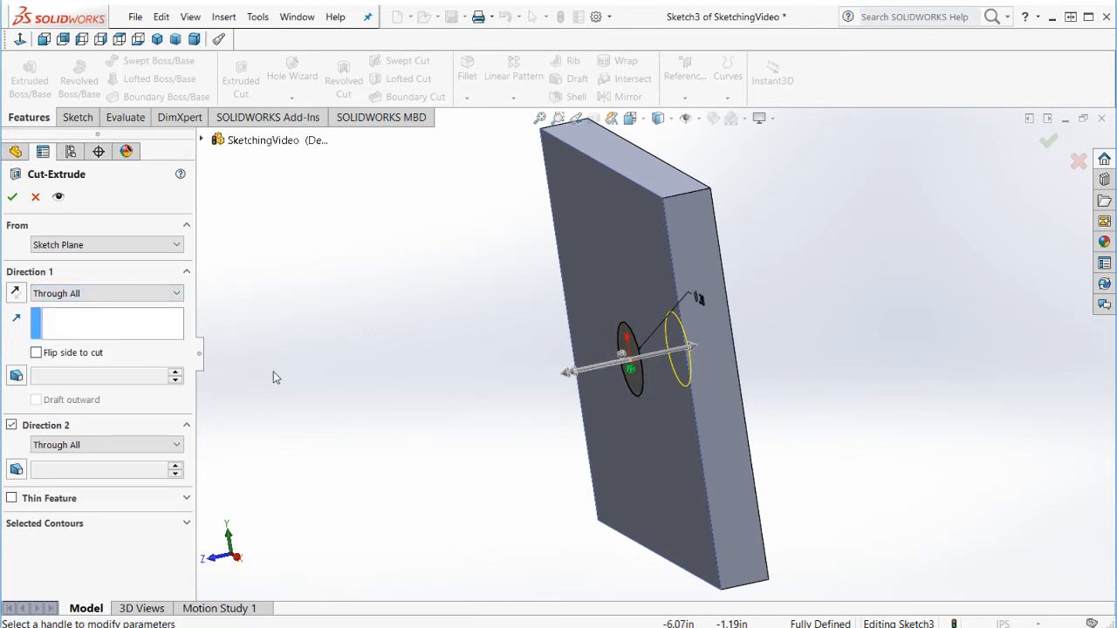
pyautogui.click(12, 425)
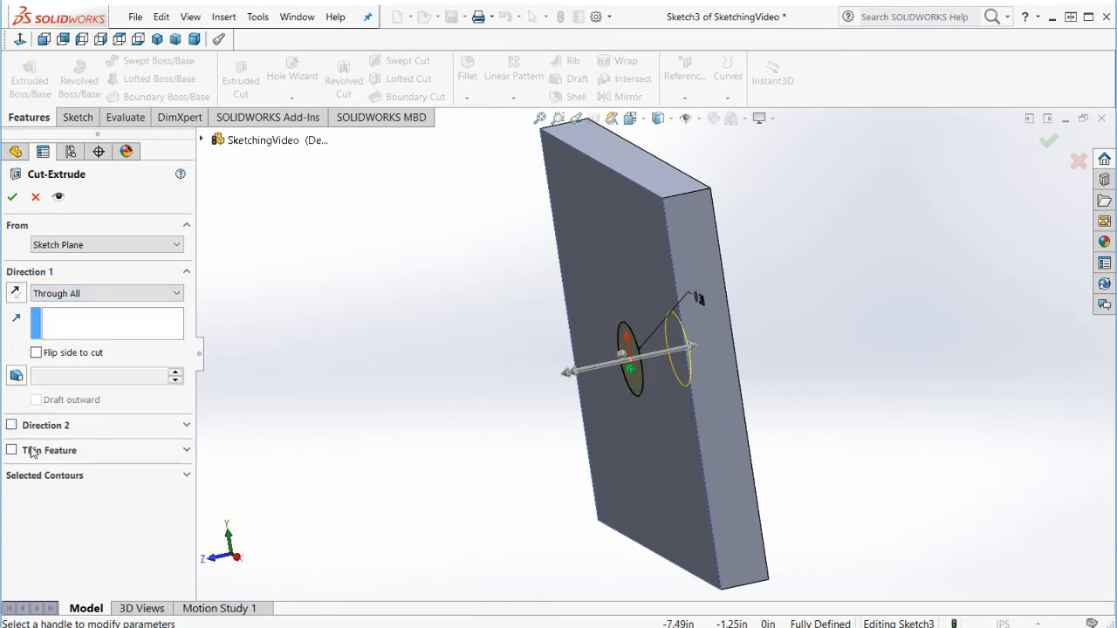
pyautogui.click(13, 198)
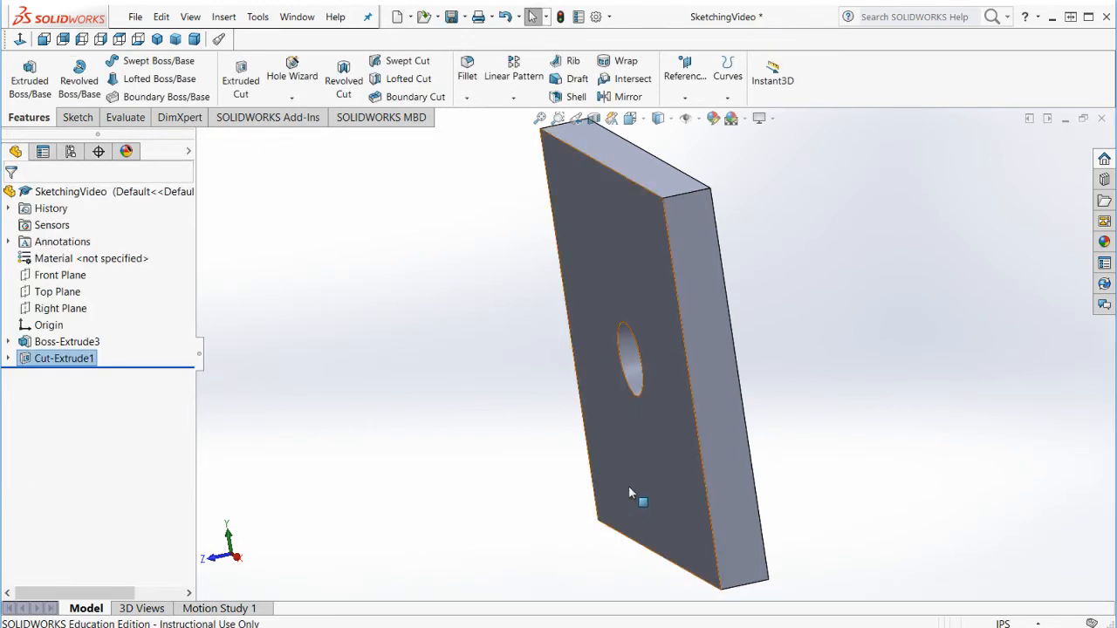
pyautogui.moveTo(633, 440); pyautogui.dragTo(682, 430, button='middle')
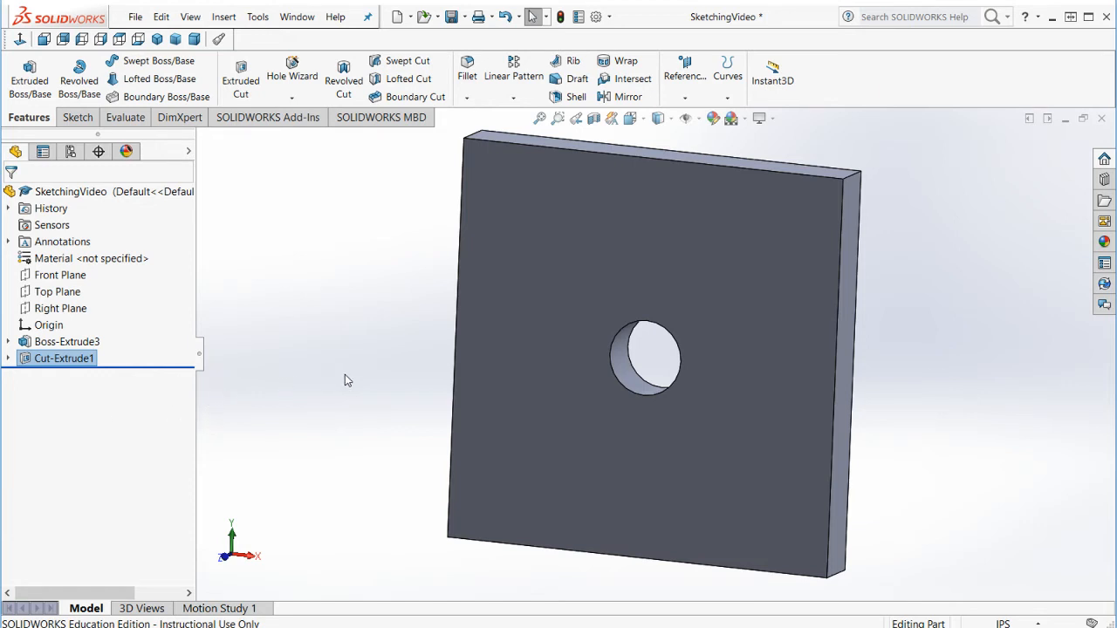
# Step: Start a new sketch on the plate's large front face around the hole and orient the view normal to it
pyautogui.click(695, 247)
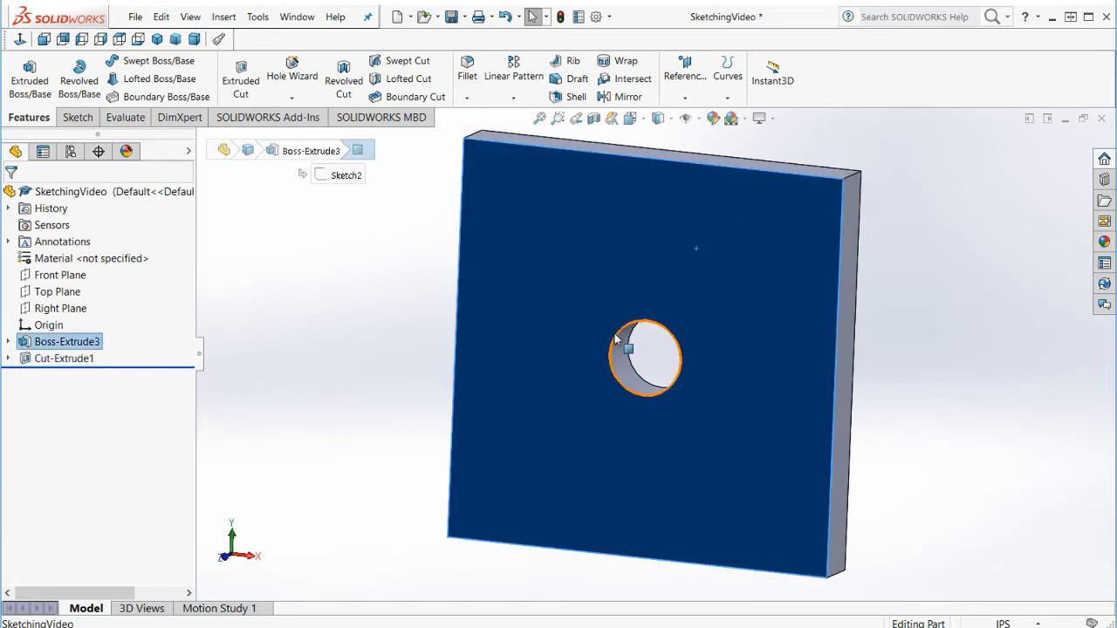
pyautogui.click(602, 231)
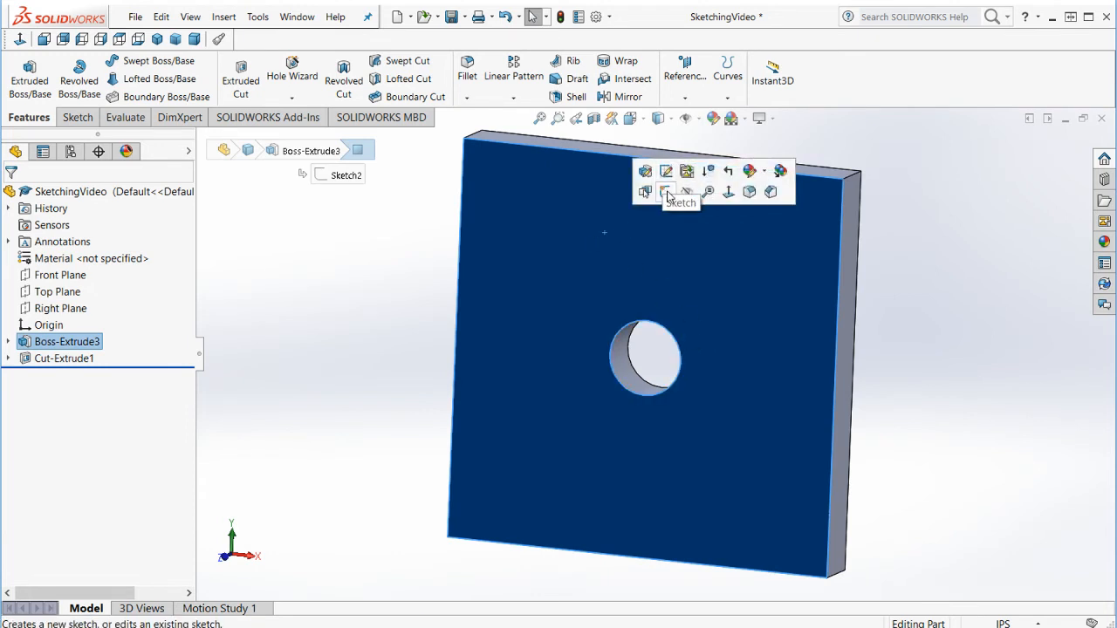
pyautogui.click(665, 193)
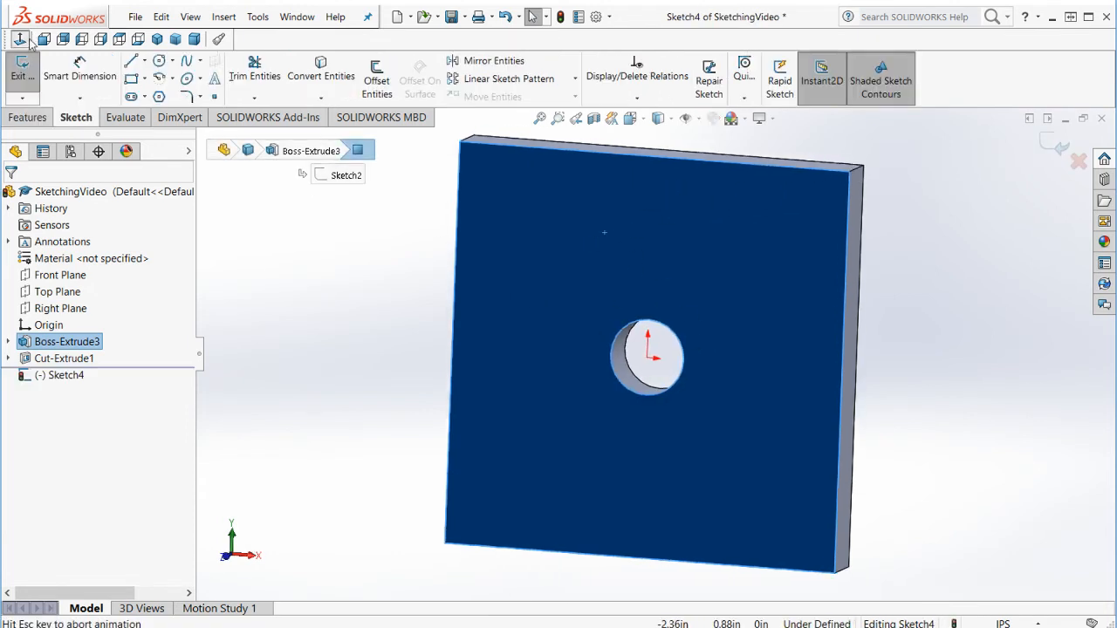
pyautogui.click(132, 62)
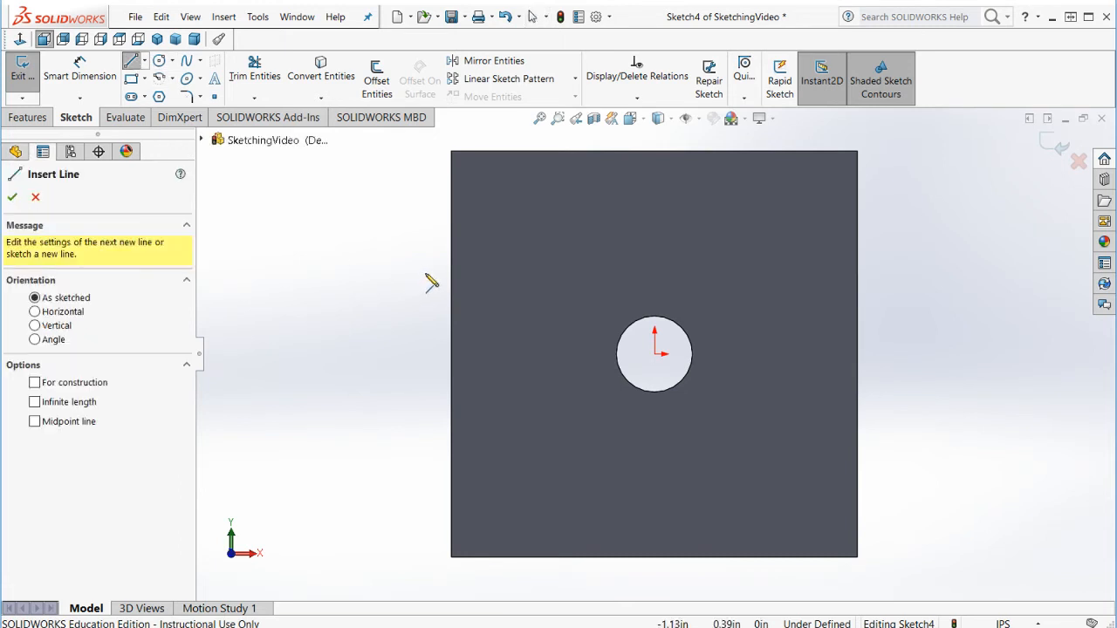
pyautogui.click(449, 353)
pyautogui.press('Escape')
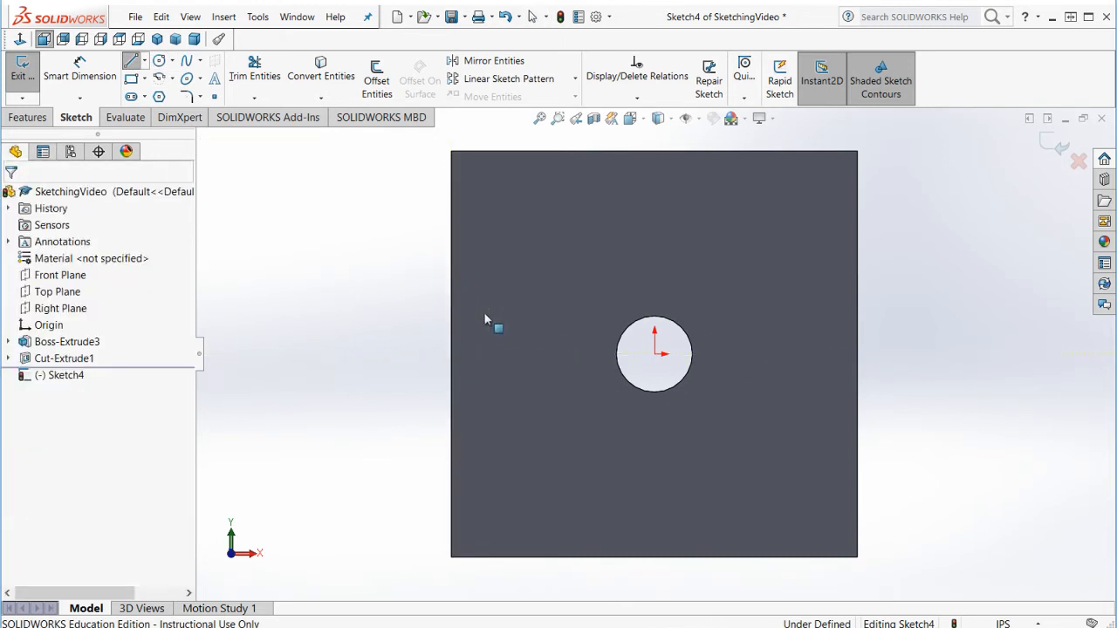
# Step: Sketch a 3 Point Arc from the plate's left edge to its right edge, arching over the hole to just above the top edge
pyautogui.click(173, 78)
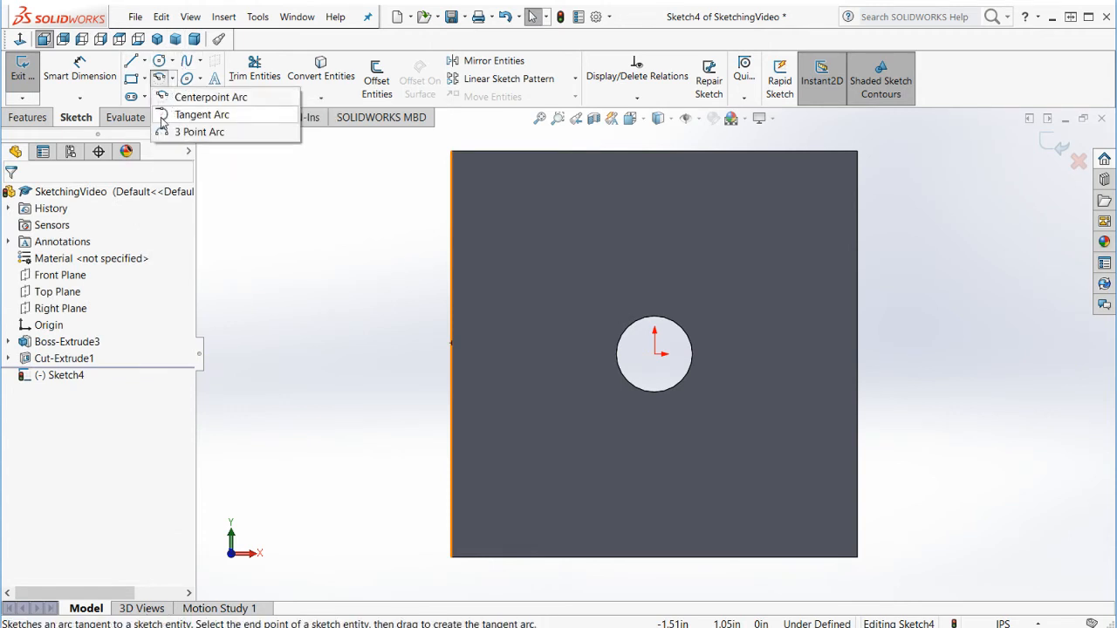
pyautogui.click(198, 132)
pyautogui.click(452, 345)
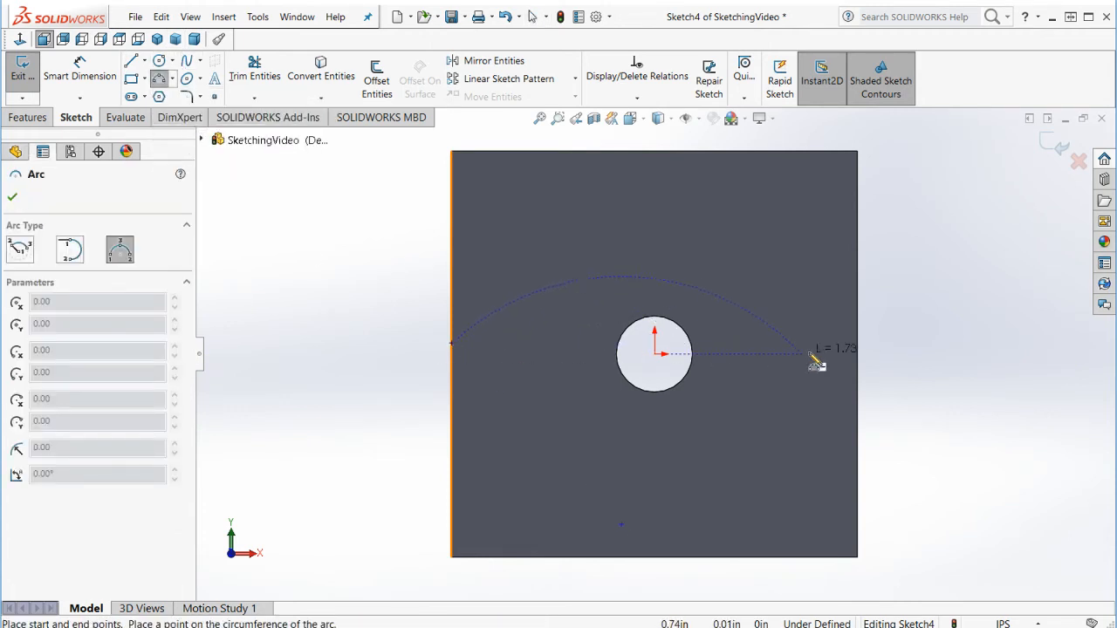
pyautogui.click(857, 353)
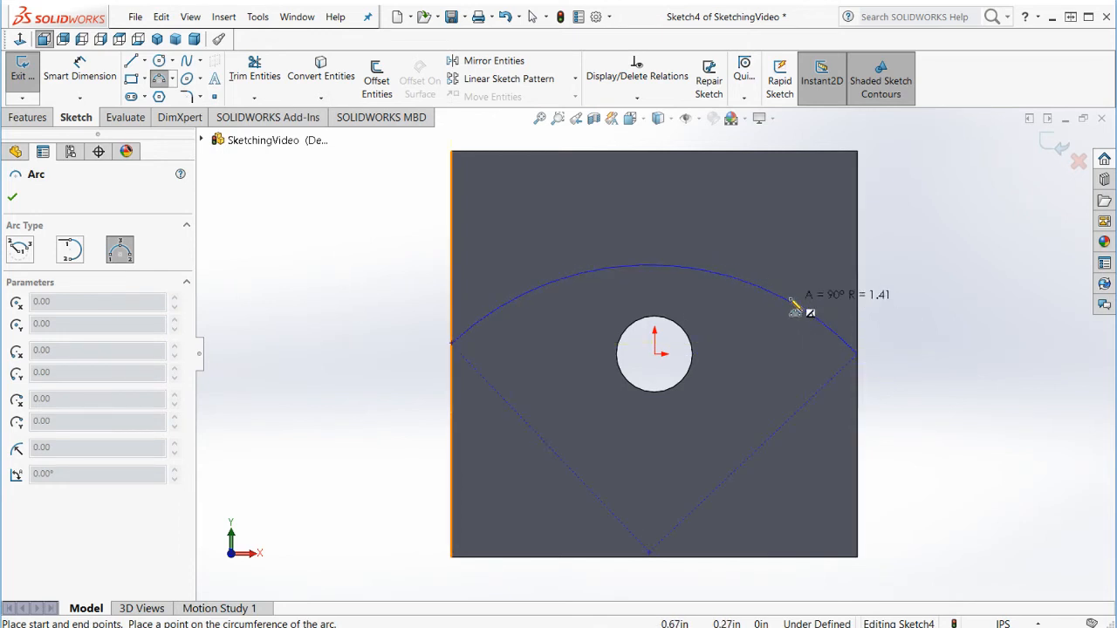
pyautogui.click(698, 159)
pyautogui.press('Escape')
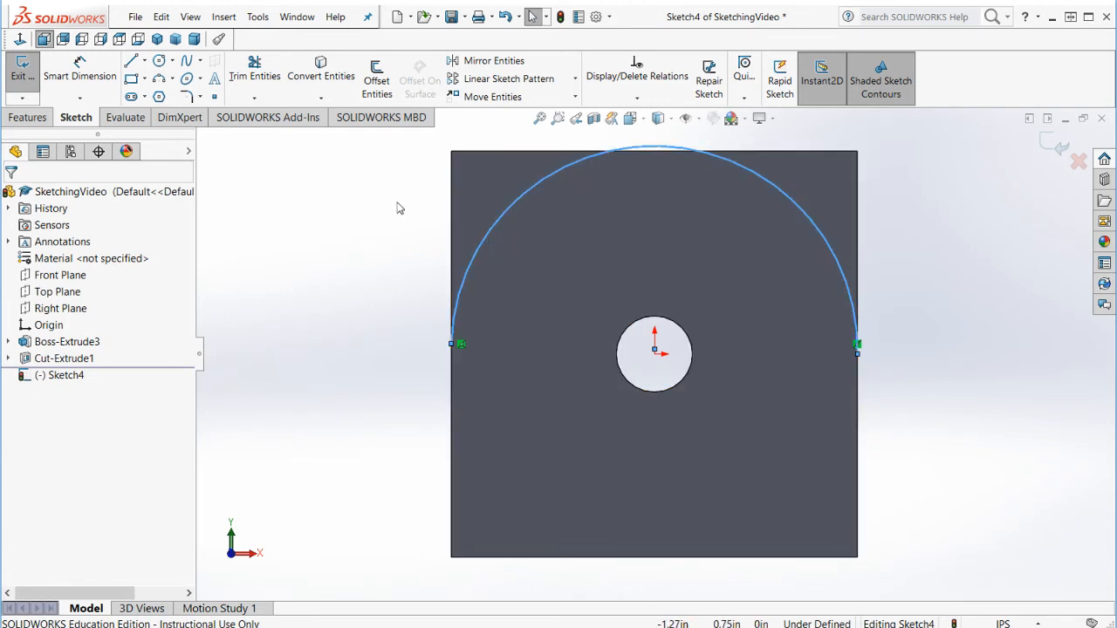
# Step: Sketch connected lines from the arc's left end up past the top edge, across to the top-right corner and down to the arc's right end
pyautogui.click(129, 61)
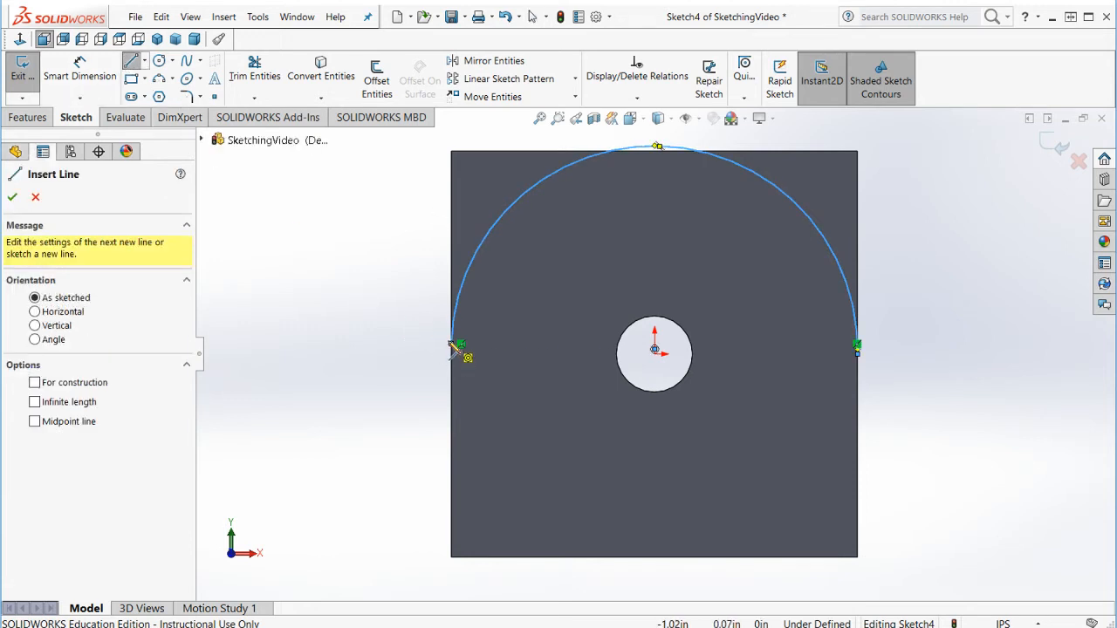
pyautogui.click(452, 343)
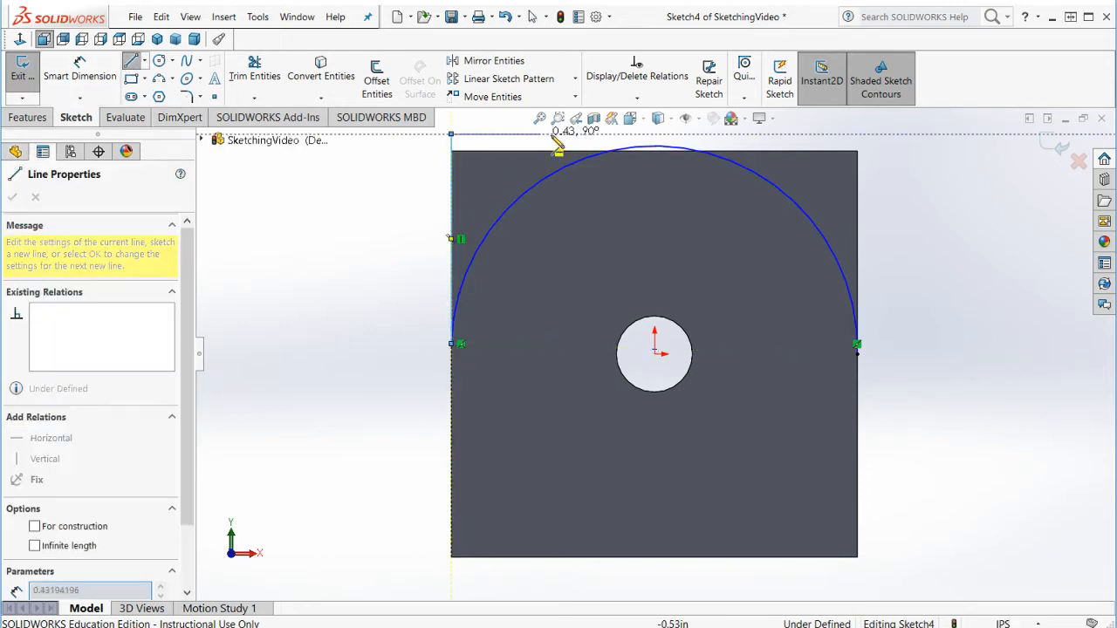
pyautogui.click(858, 151)
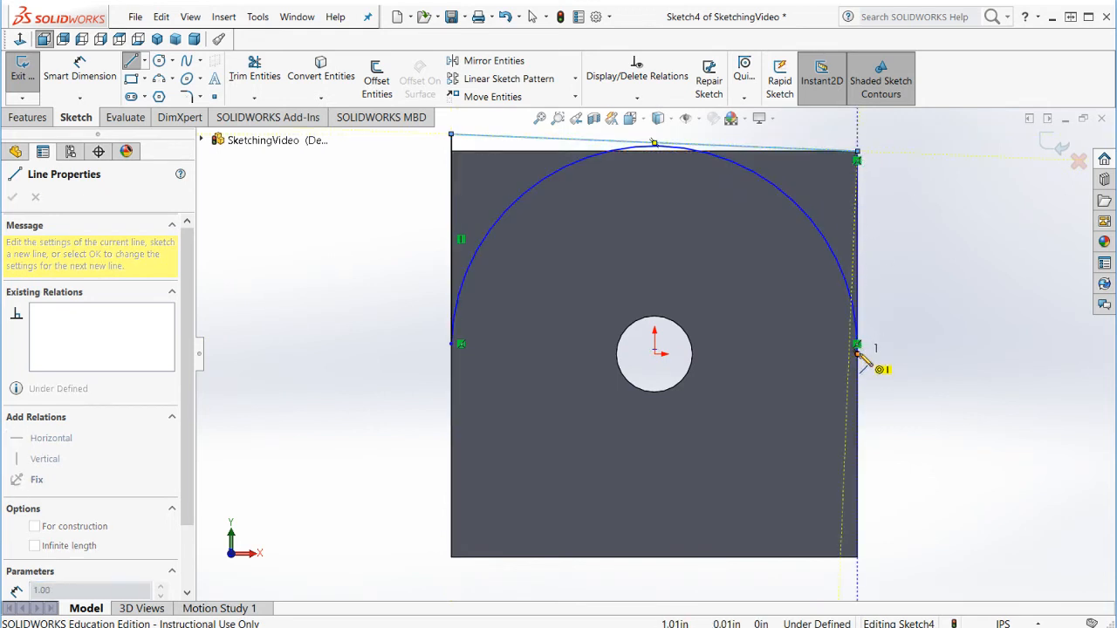
pyautogui.click(858, 345)
pyautogui.press('Escape')
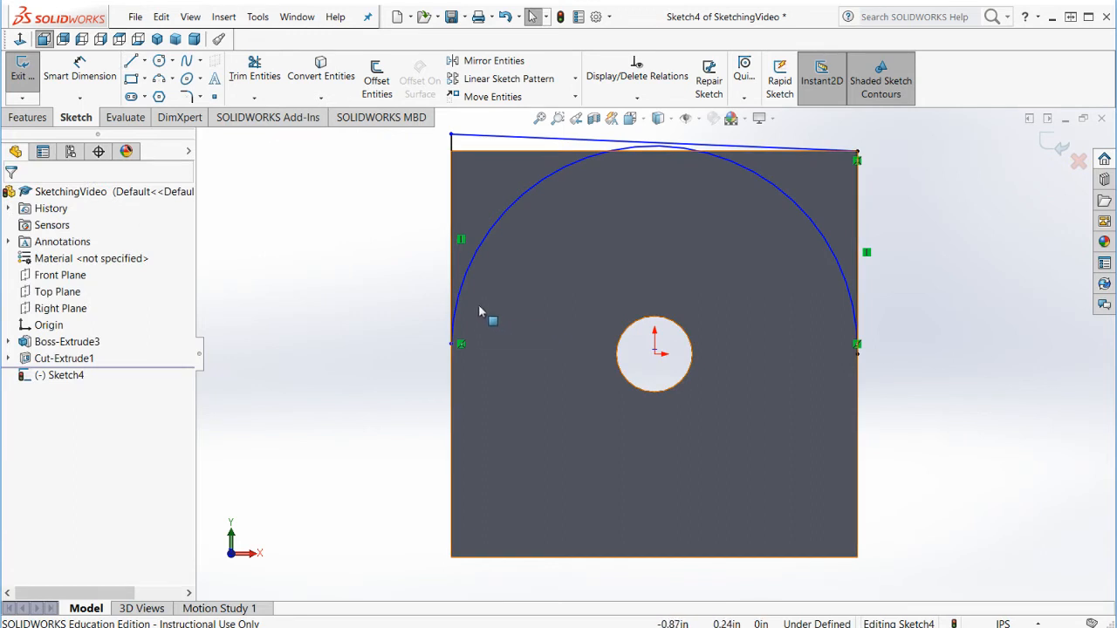
# Step: Move the arc's left endpoint to the midpoint of the plate's left edge and the lines' left corner onto the plate's top-left corner
pyautogui.moveTo(453, 345)
pyautogui.mouseDown()
pyautogui.moveTo(458, 381)
pyautogui.moveTo(455, 307)
pyautogui.mouseUp()
pyautogui.scroll(-2, 475, 350)
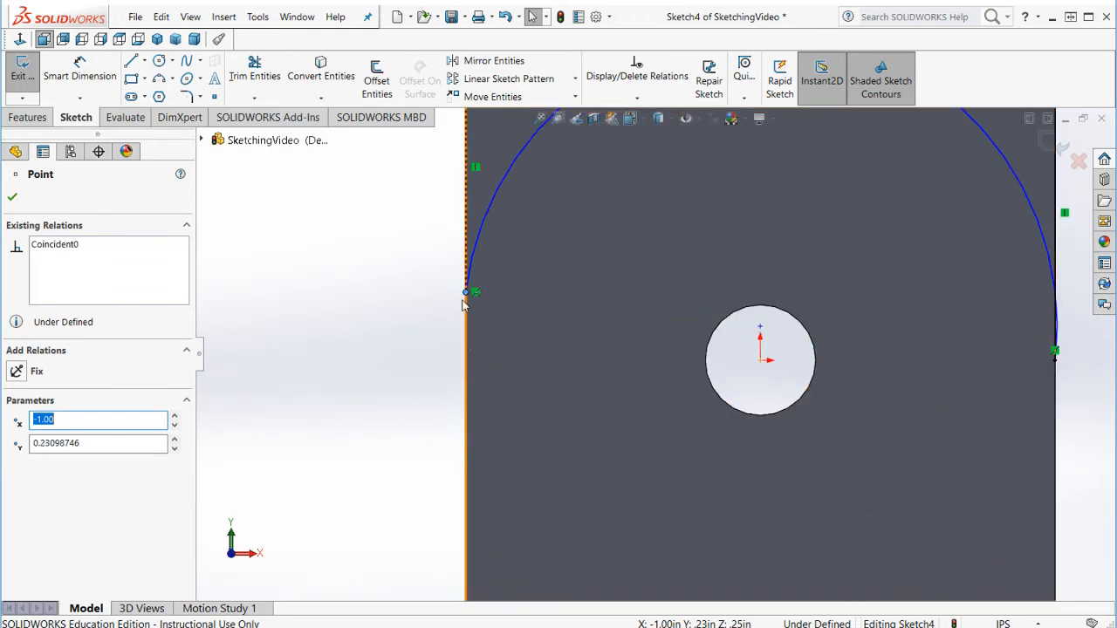
pyautogui.moveTo(466, 291)
pyautogui.mouseDown()
pyautogui.moveTo(466, 403)
pyautogui.moveTo(467, 320)
pyautogui.moveTo(468, 360)
pyautogui.mouseUp()
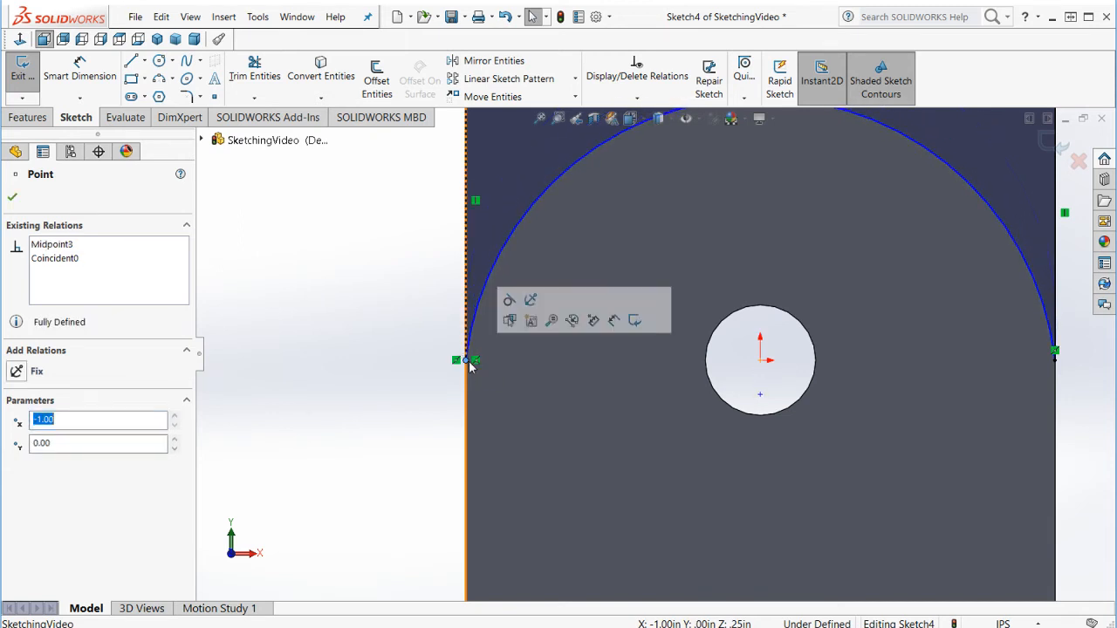
pyautogui.press('f')
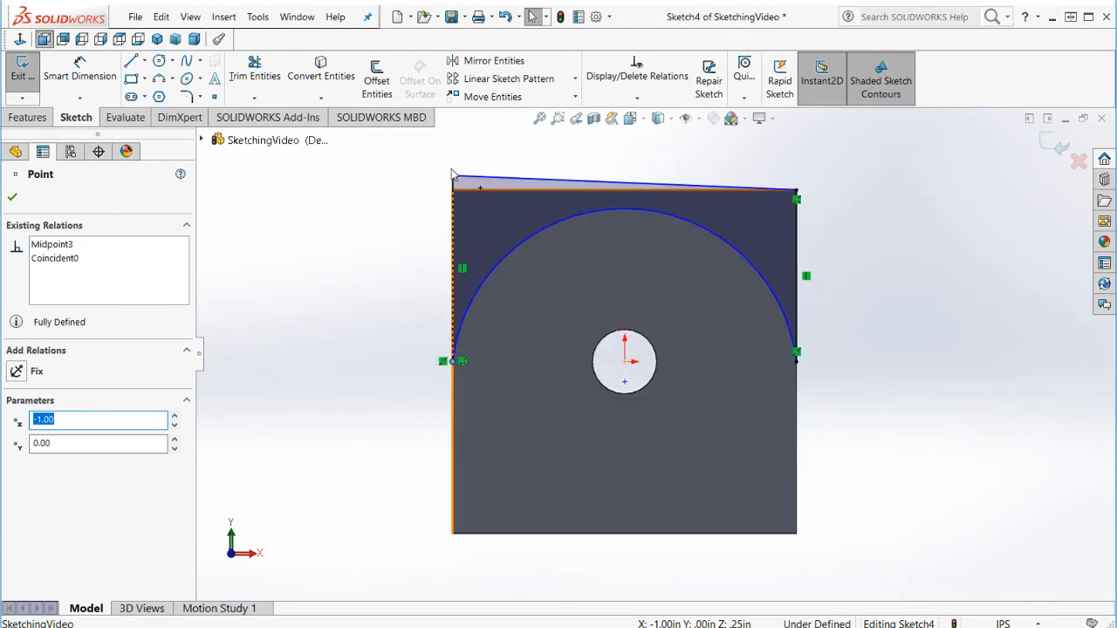
pyautogui.click(453, 191)
pyautogui.moveTo(456, 193); pyautogui.dragTo(453, 191)
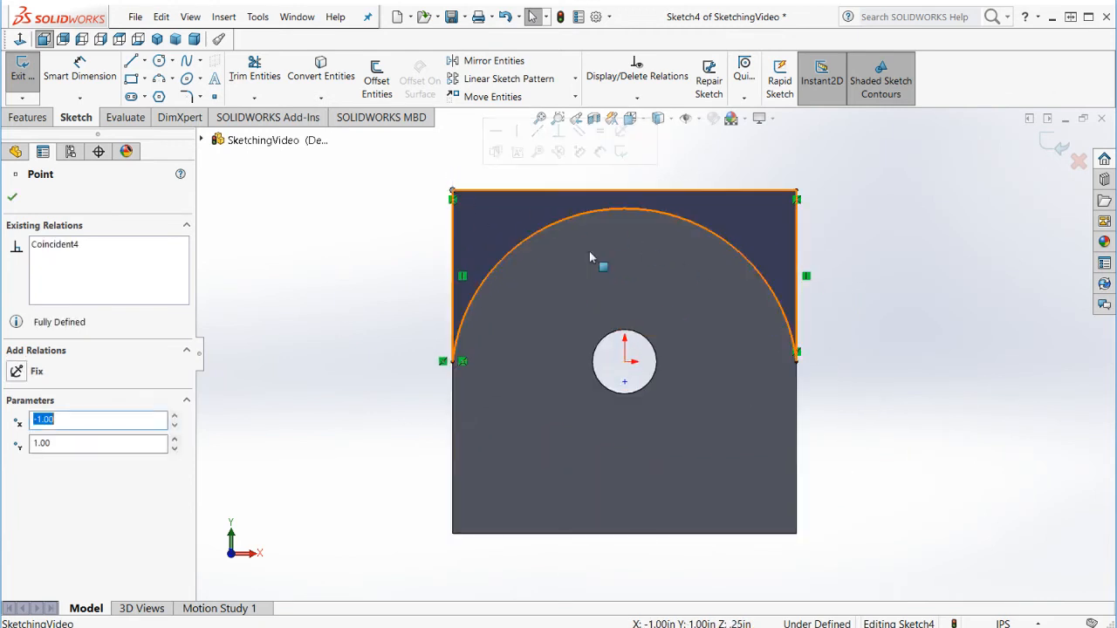
# Step: Raise the arc's crest almost to the plate's top edge and make the arc tangent to the horizontal top line
pyautogui.click(629, 207)
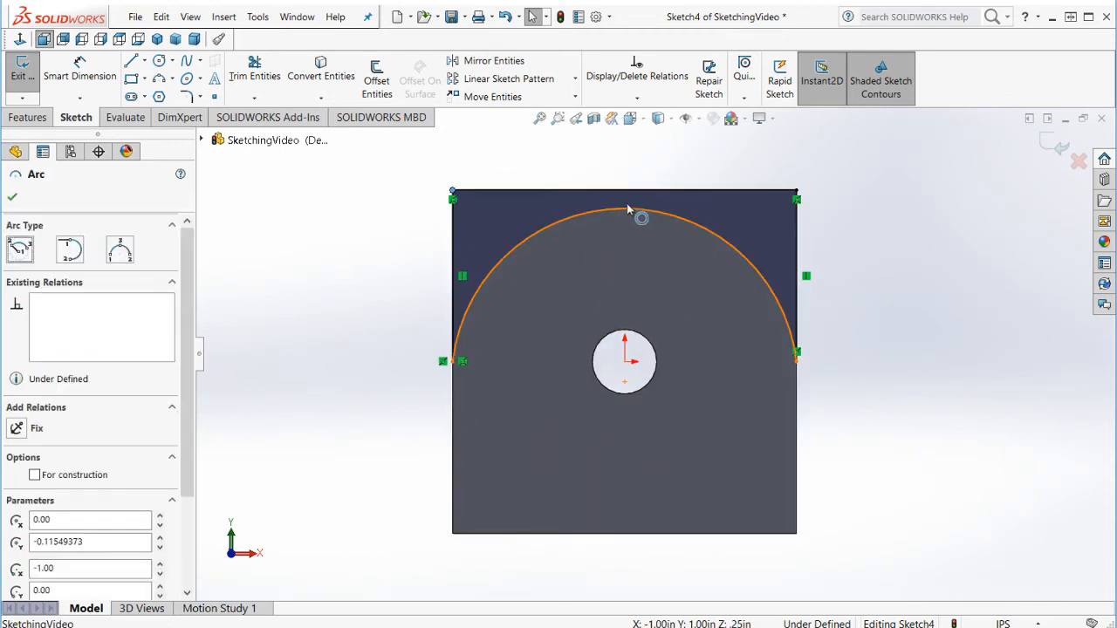
pyautogui.moveTo(635, 180); pyautogui.dragTo(628, 192)
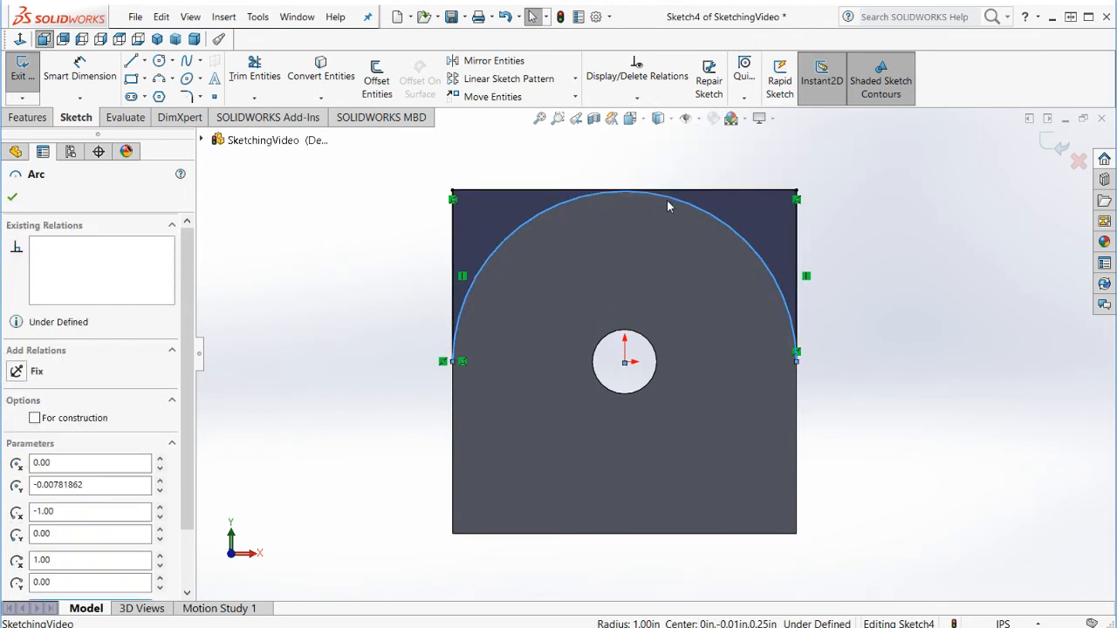
pyautogui.scroll(1, 691, 196)
pyautogui.scroll(-8, 689, 198)
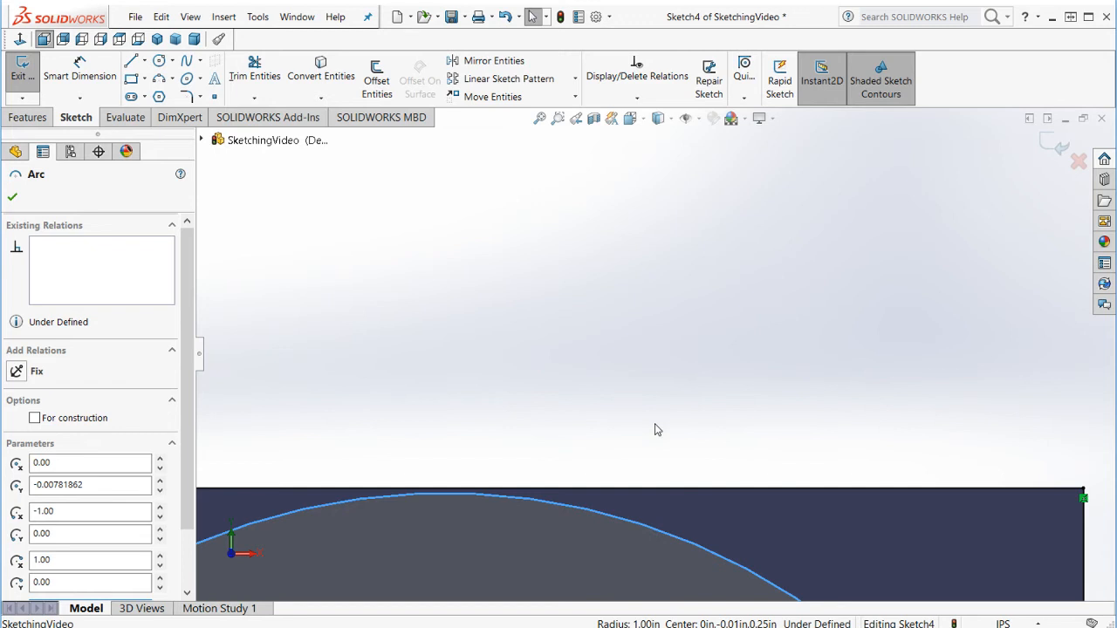
pyautogui.keyDown('ctrl'); pyautogui.click(651, 490); pyautogui.keyUp('ctrl')
pyautogui.click(579, 433)
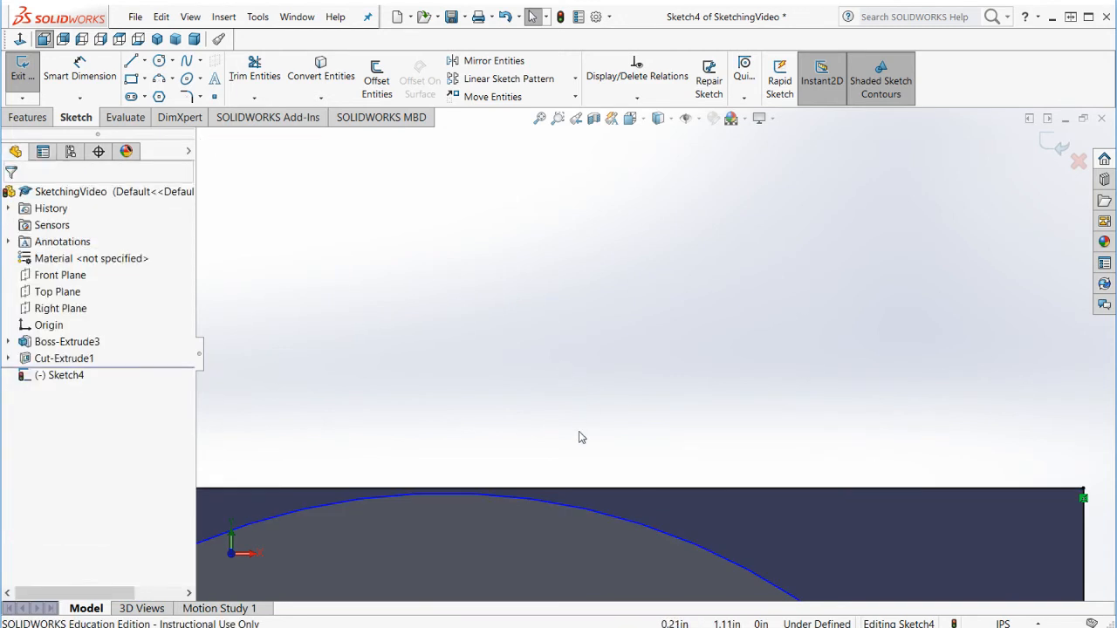
pyautogui.click(593, 509)
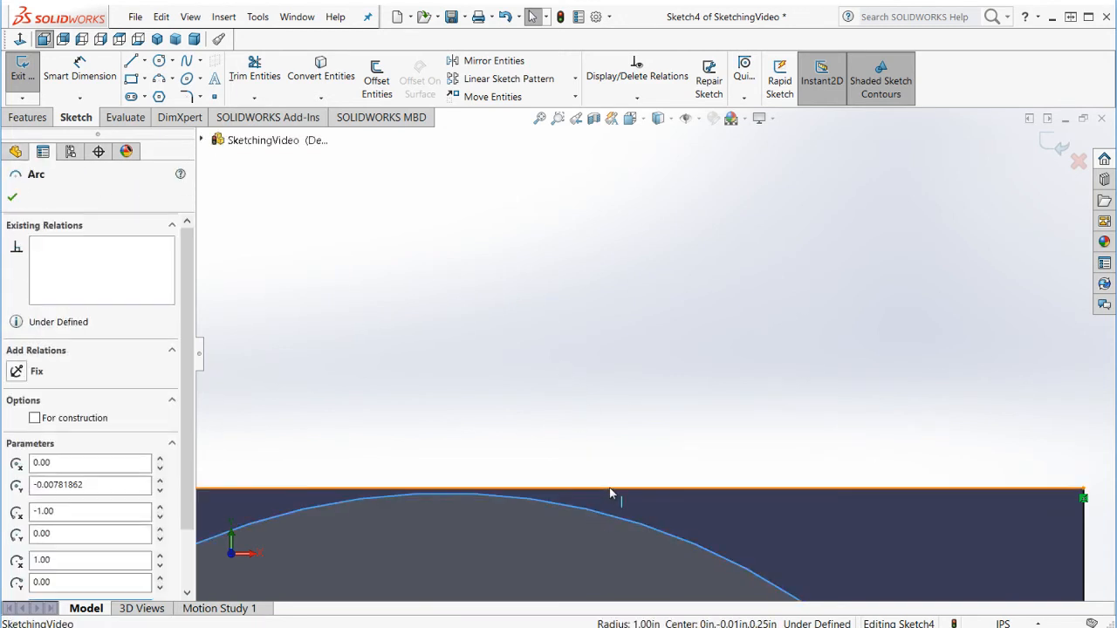
pyautogui.keyDown('ctrl'); pyautogui.click(610, 490); pyautogui.keyUp('ctrl')
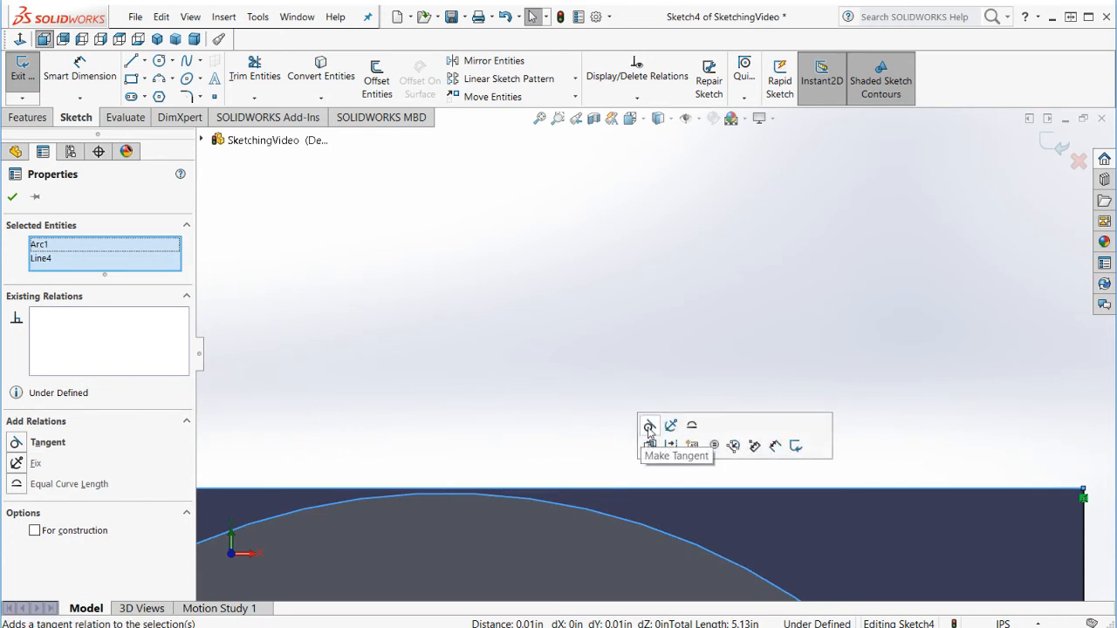
pyautogui.click(649, 426)
pyautogui.press('f')
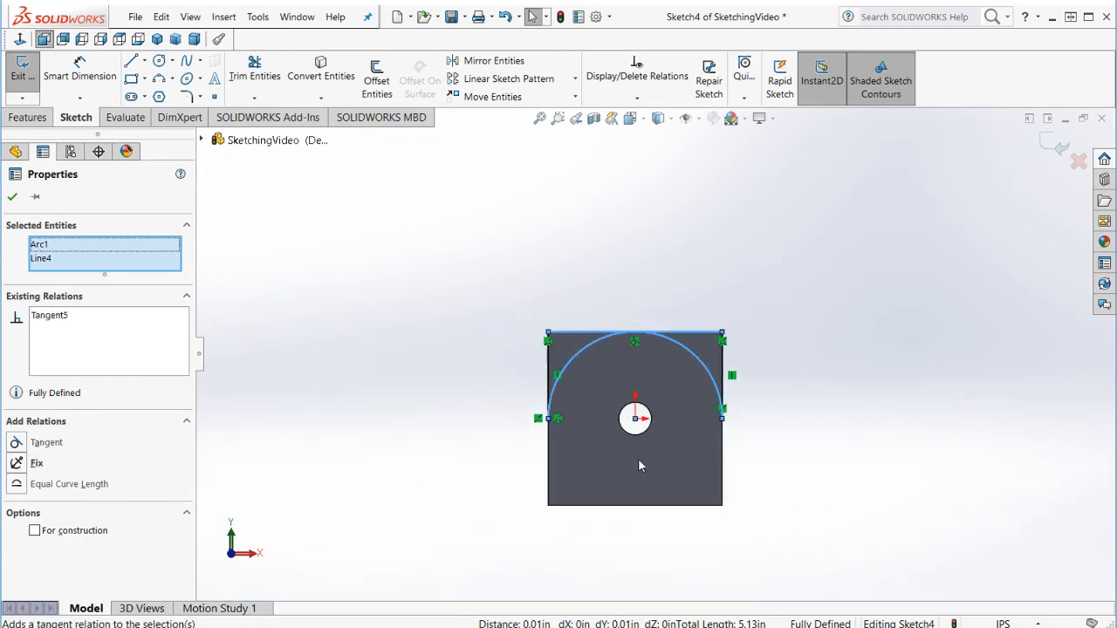
pyautogui.click(675, 190)
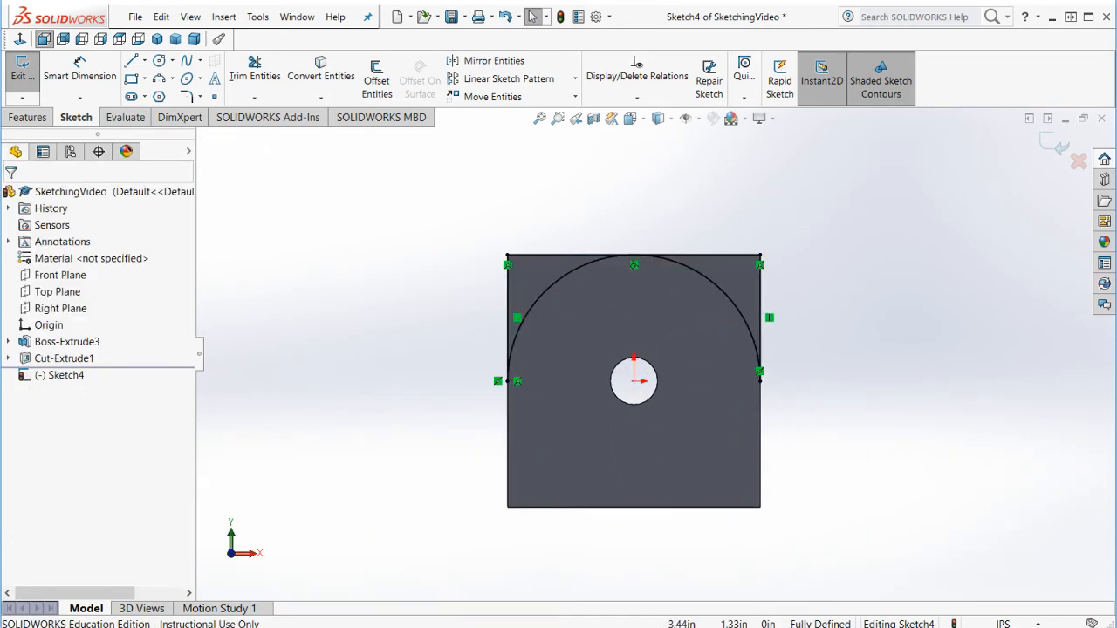
# Step: Extrude-cut the two corner regions between the arc and the lines with a Blind depth of 0.25 in
pyautogui.click(27, 117)
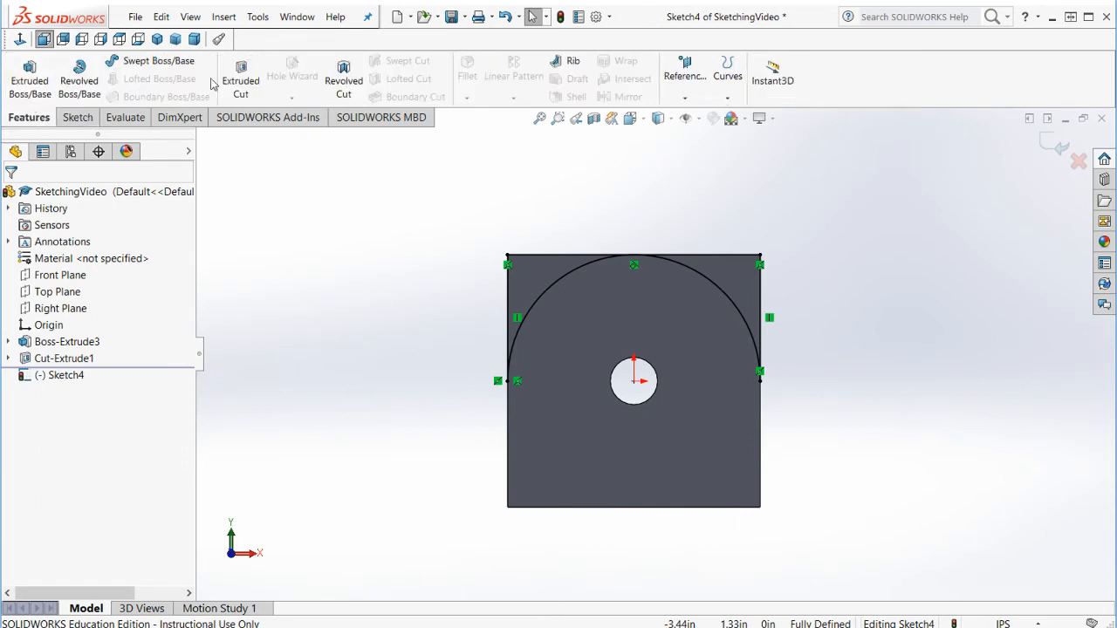
pyautogui.click(241, 80)
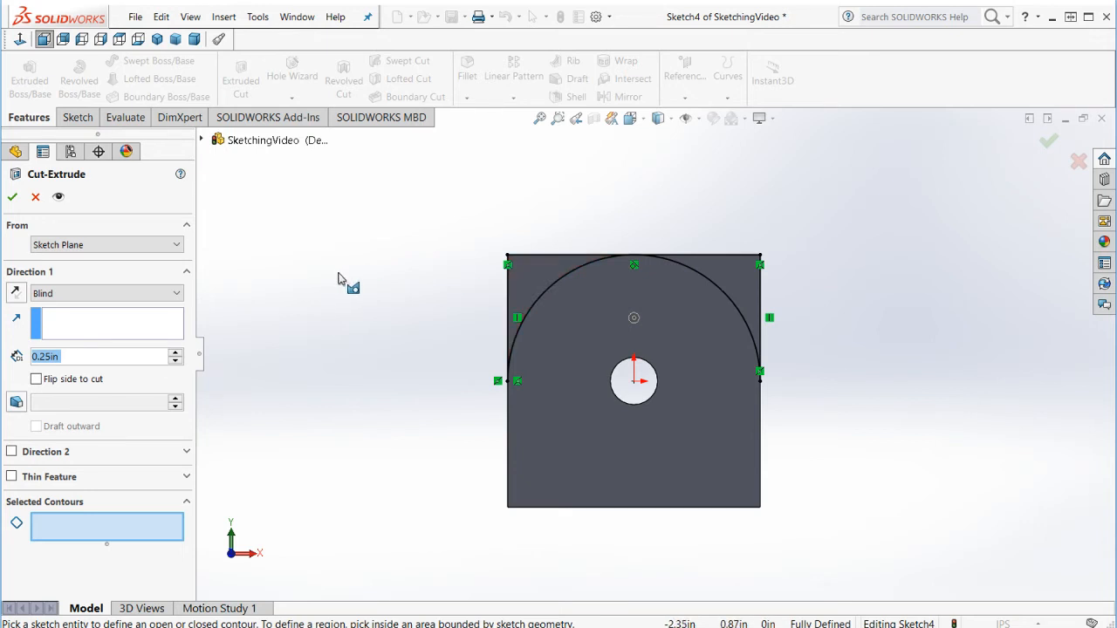
pyautogui.click(523, 275)
pyautogui.click(744, 281)
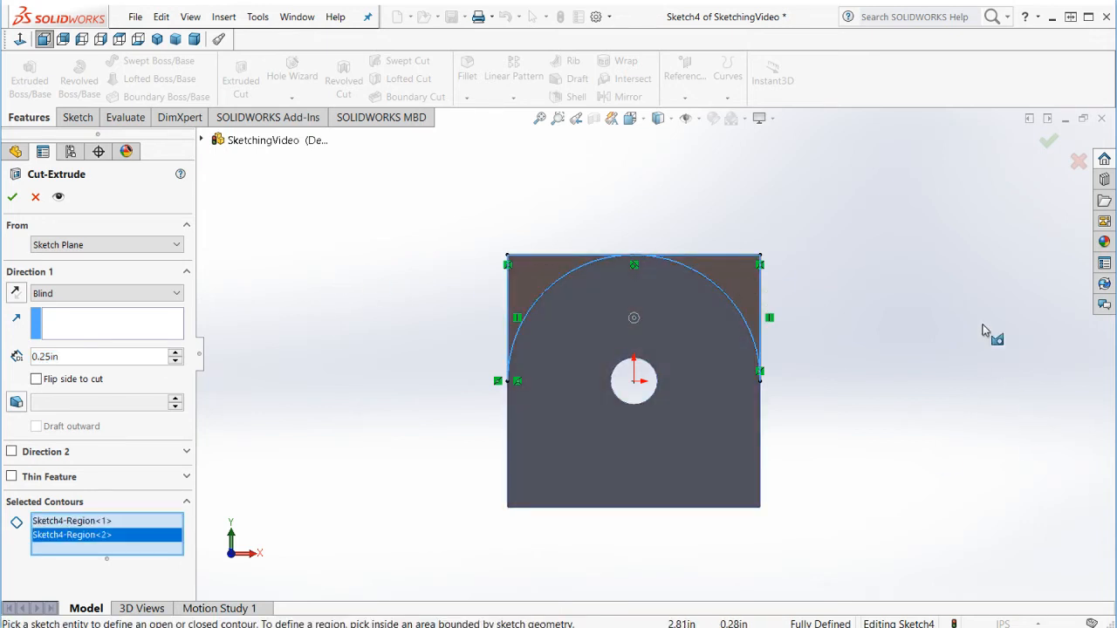
pyautogui.click(1048, 141)
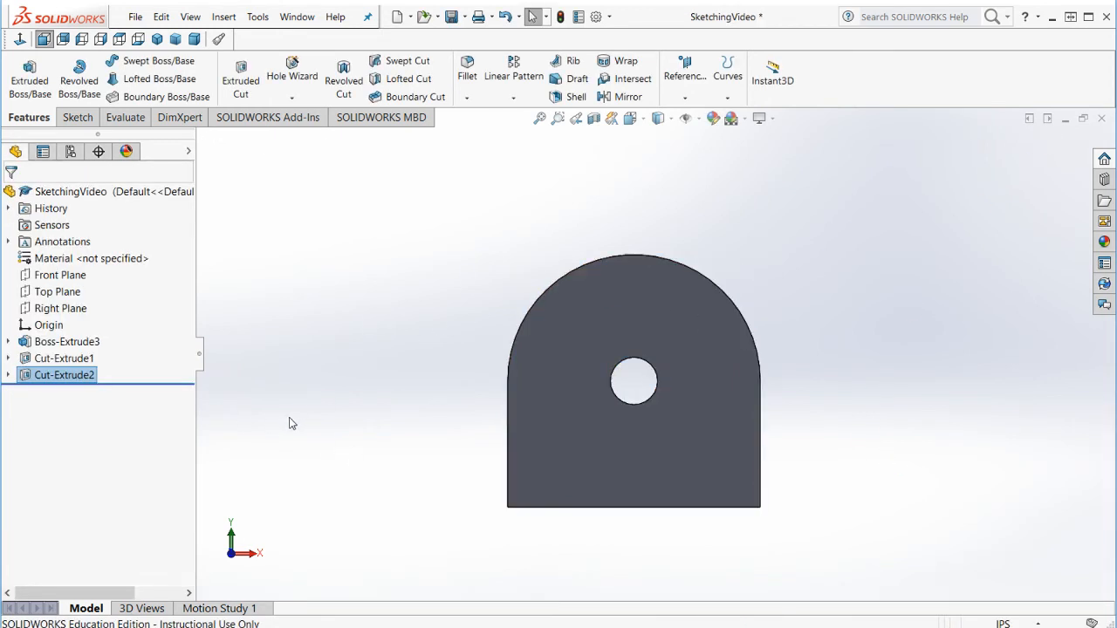
# Step: Suppress the cut that rounds the plate's upper corners and delete that feature
pyautogui.click(55, 378)
pyautogui.click(80, 330)
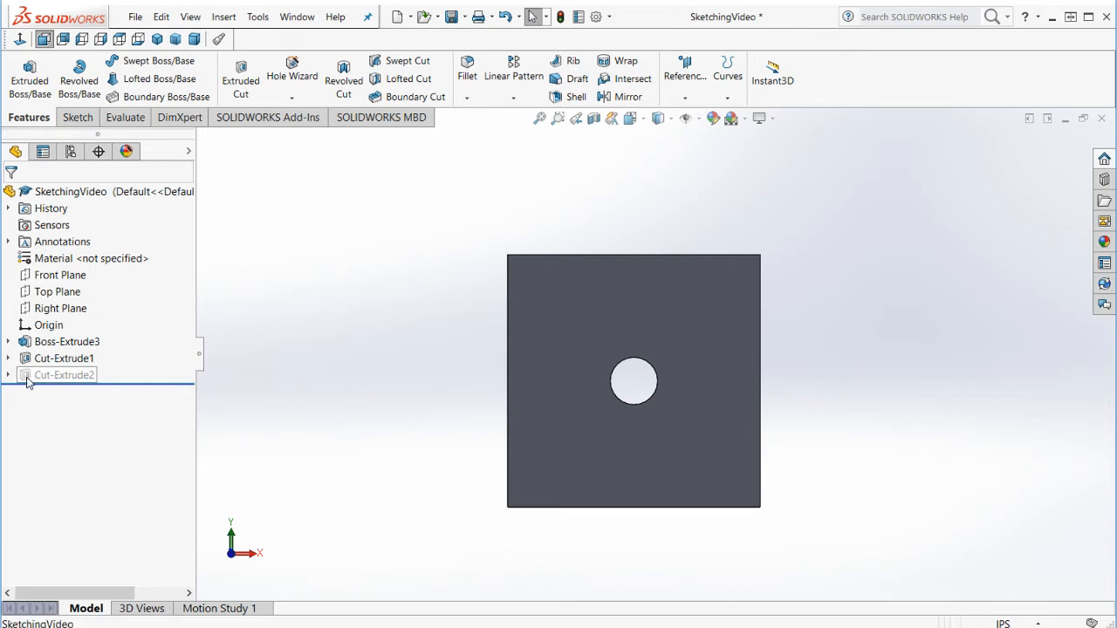
pyautogui.click(57, 376)
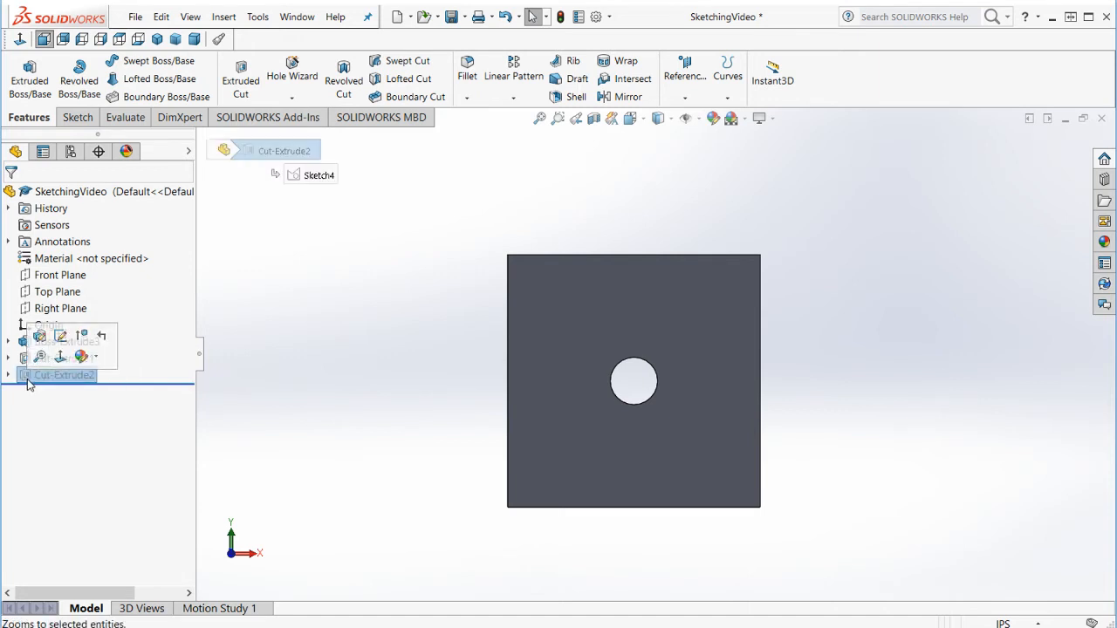
pyautogui.press('Delete')
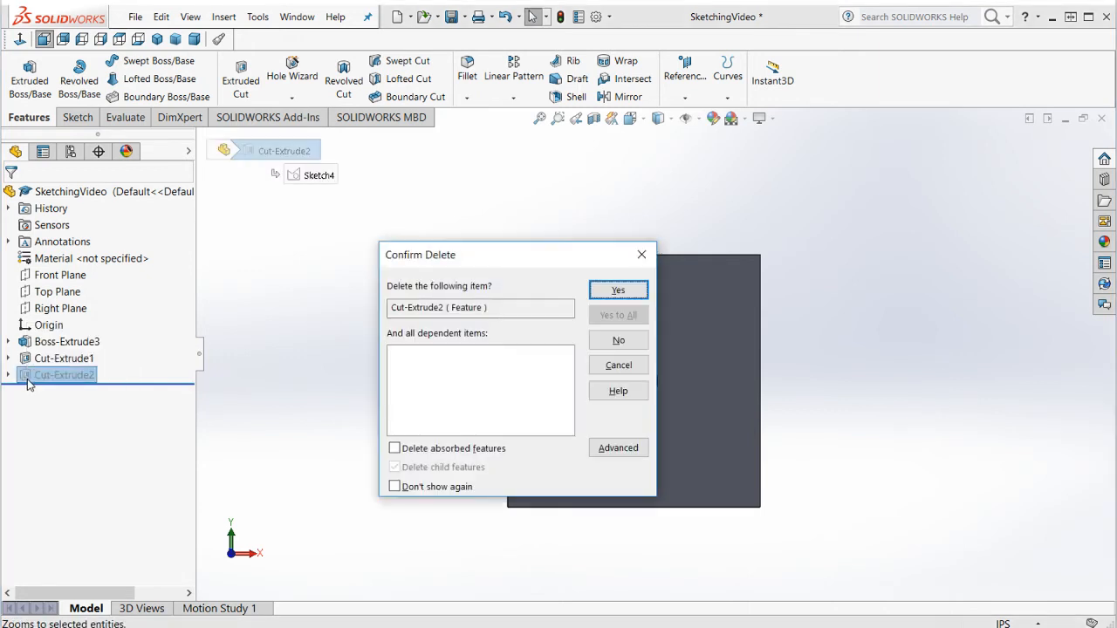
pyautogui.press('Return')
# Step: Delete the leftover arc-and-line sketch from the part
pyautogui.click(32, 377)
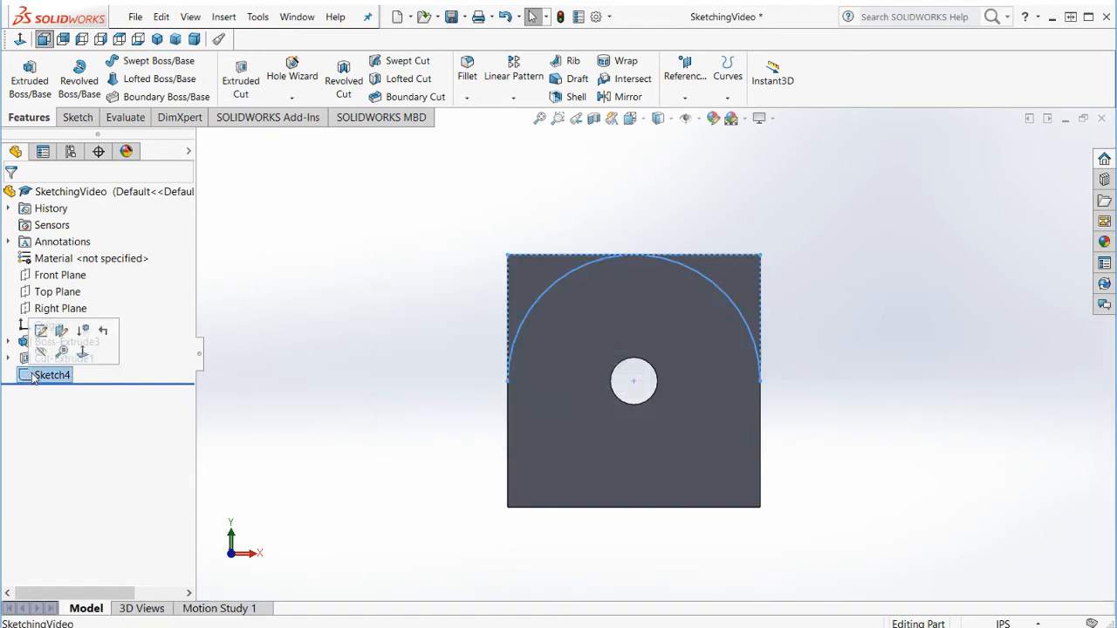
pyautogui.press('Delete')
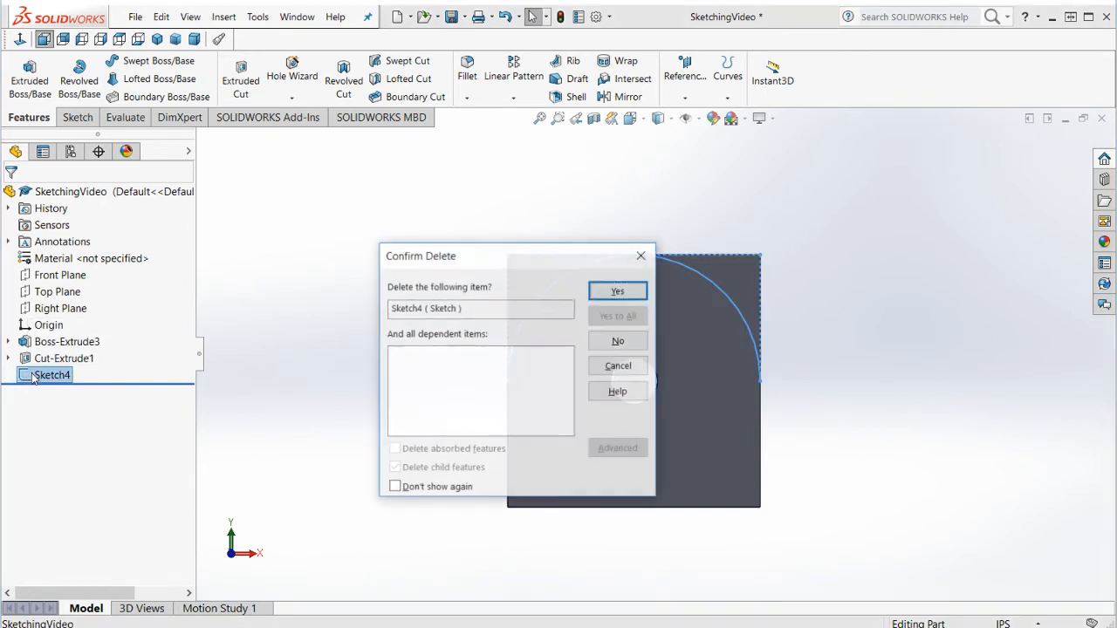
pyautogui.press('Return')
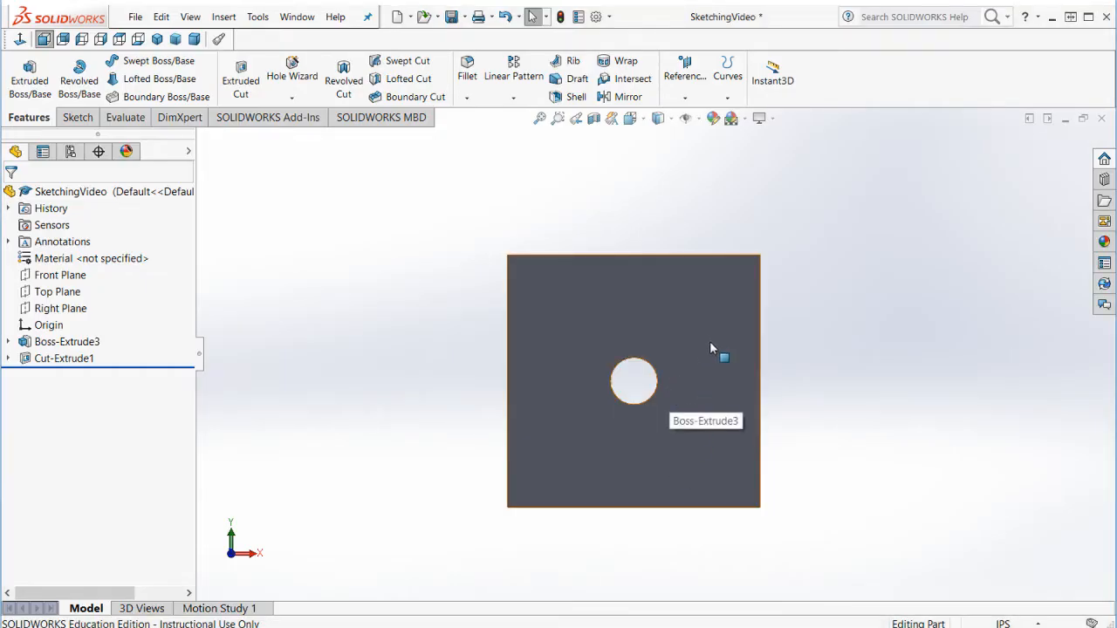
# Step: Start the Hole Wizard on the plate's front face and look over its hole type and position settings
pyautogui.scroll(-2, 787, 380)
pyautogui.click(651, 415)
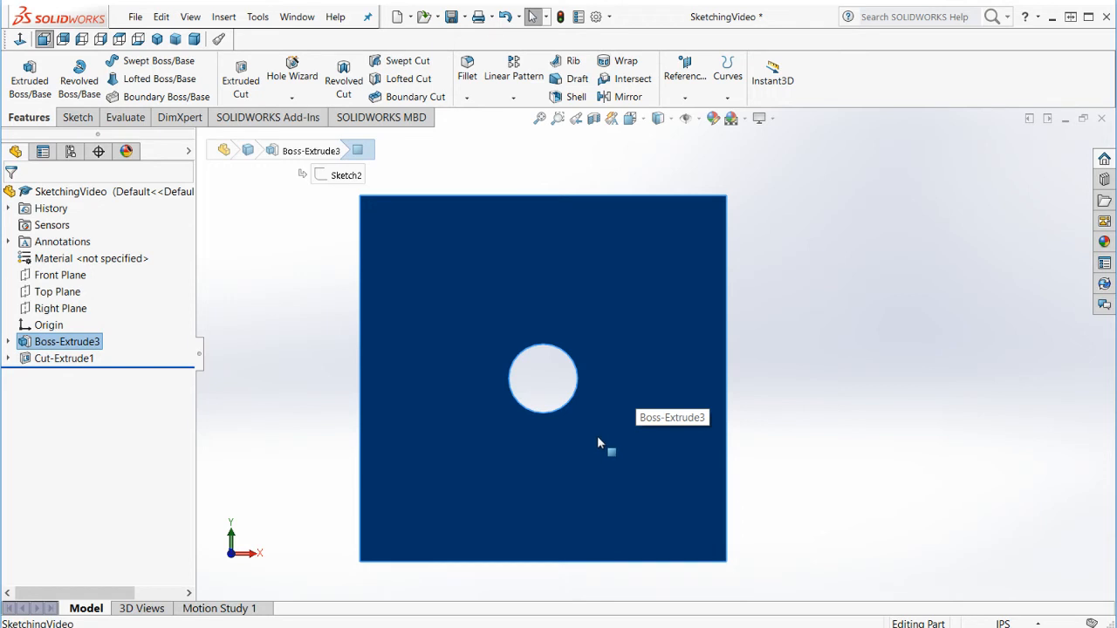
pyautogui.click(635, 305)
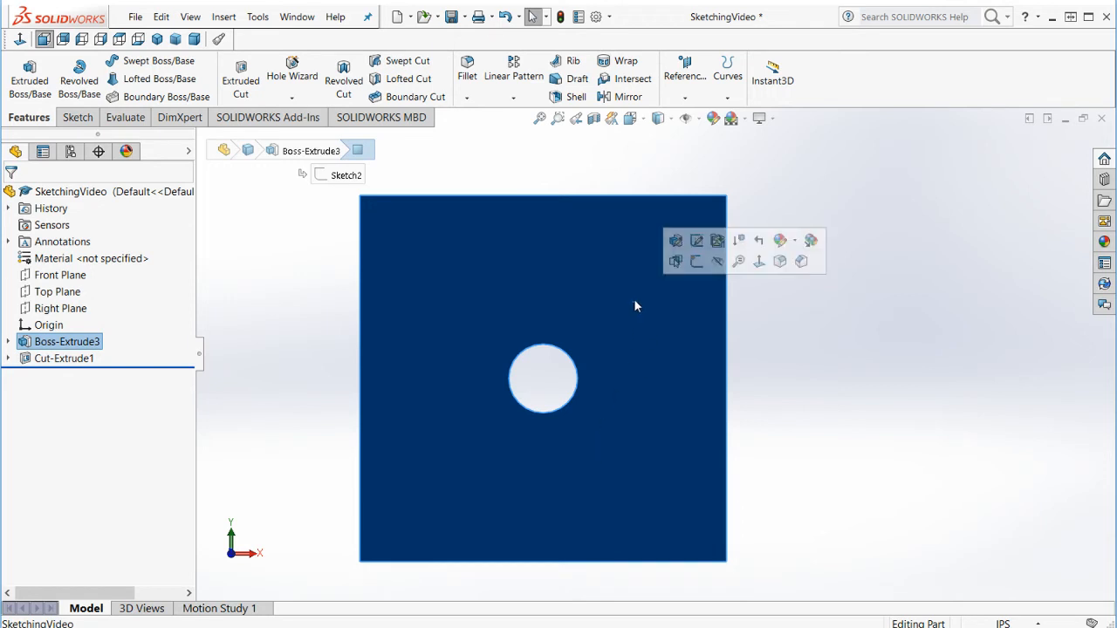
pyautogui.click(291, 83)
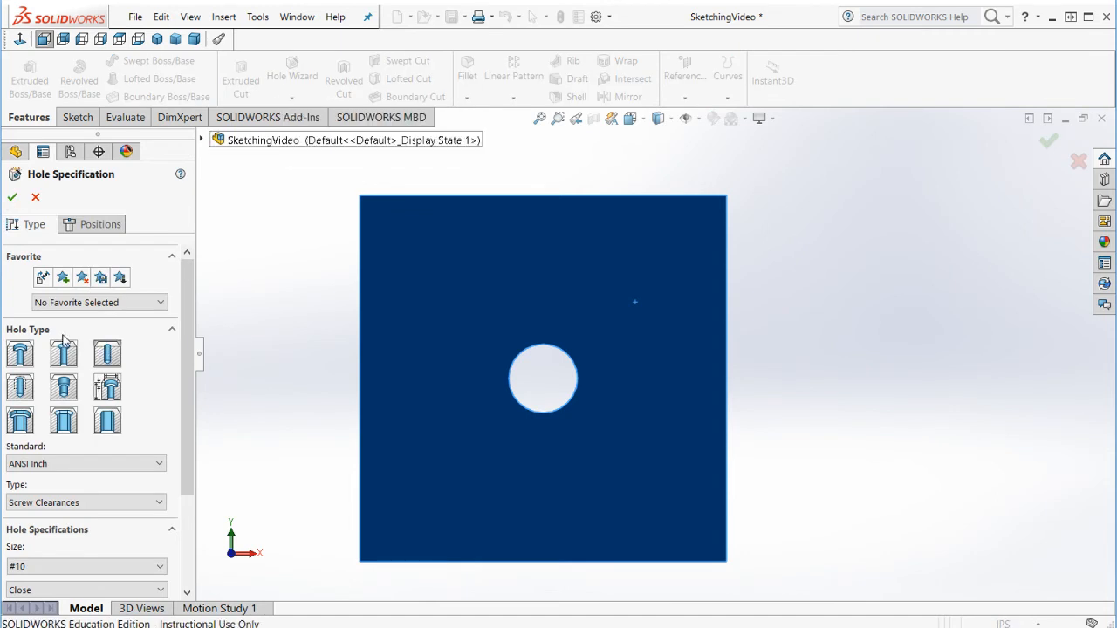
pyautogui.scroll(-3, 70, 328)
pyautogui.scroll(3, 72, 324)
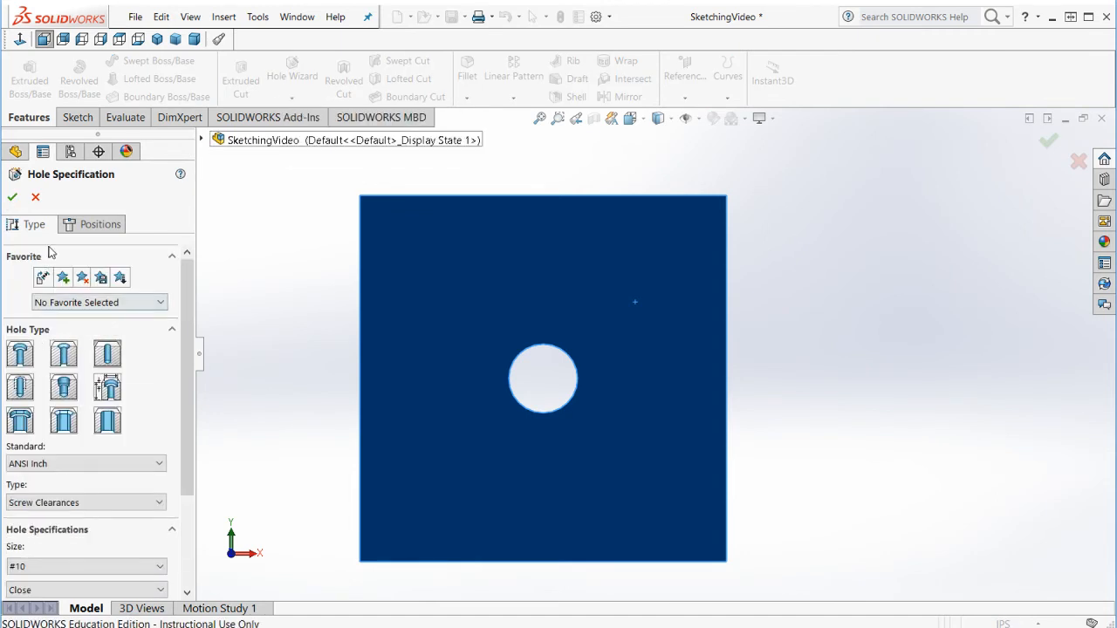
pyautogui.click(88, 225)
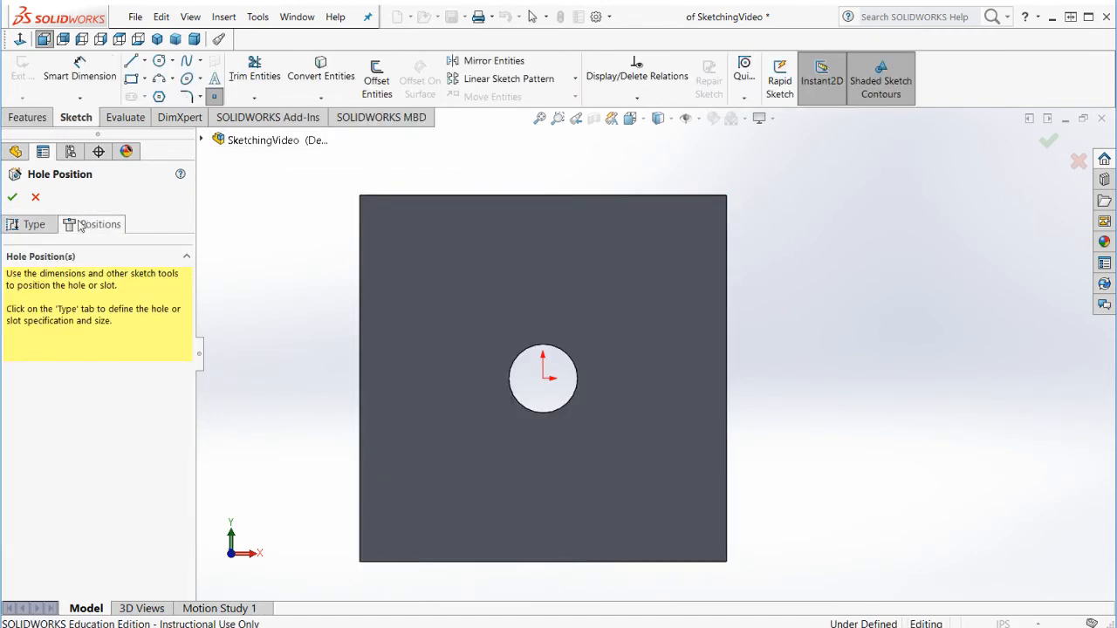
pyautogui.click(36, 225)
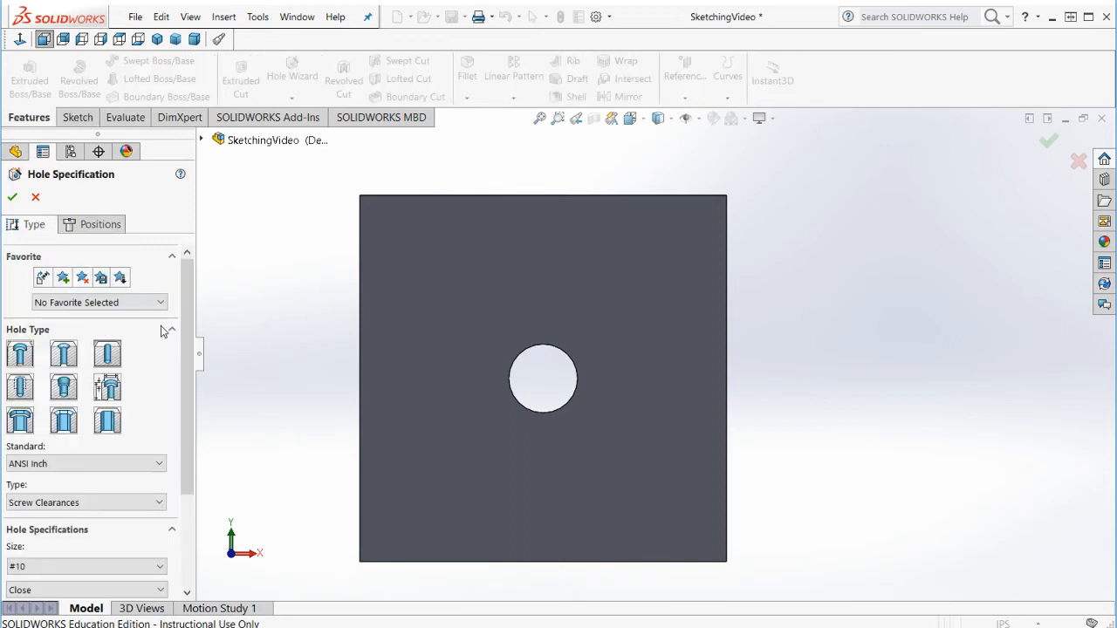
# Step: Try the Legacy Hole type and review its available profile types, keeping Simple selected
pyautogui.scroll(-2, 22, 359)
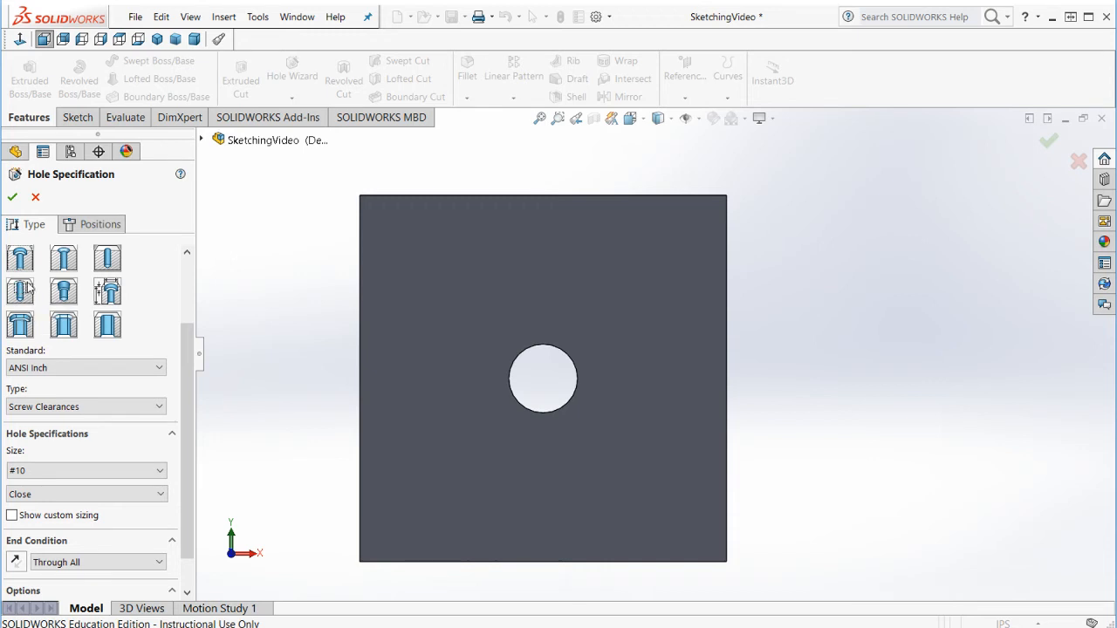
pyautogui.click(112, 295)
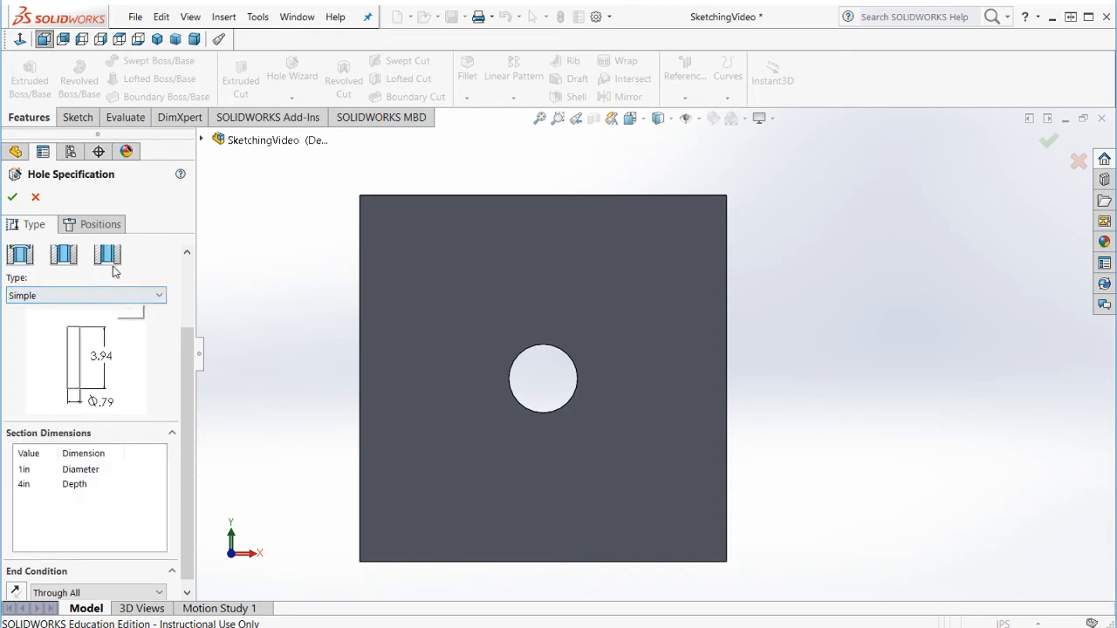
pyautogui.scroll(2, 115, 278)
pyautogui.click(113, 391)
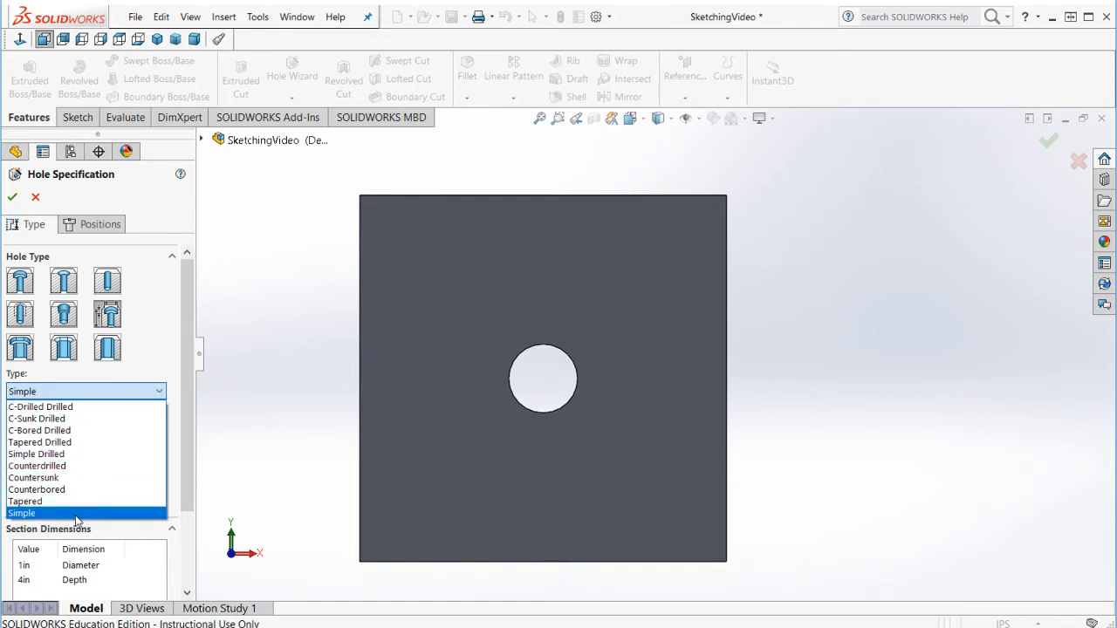
pyautogui.click(76, 394)
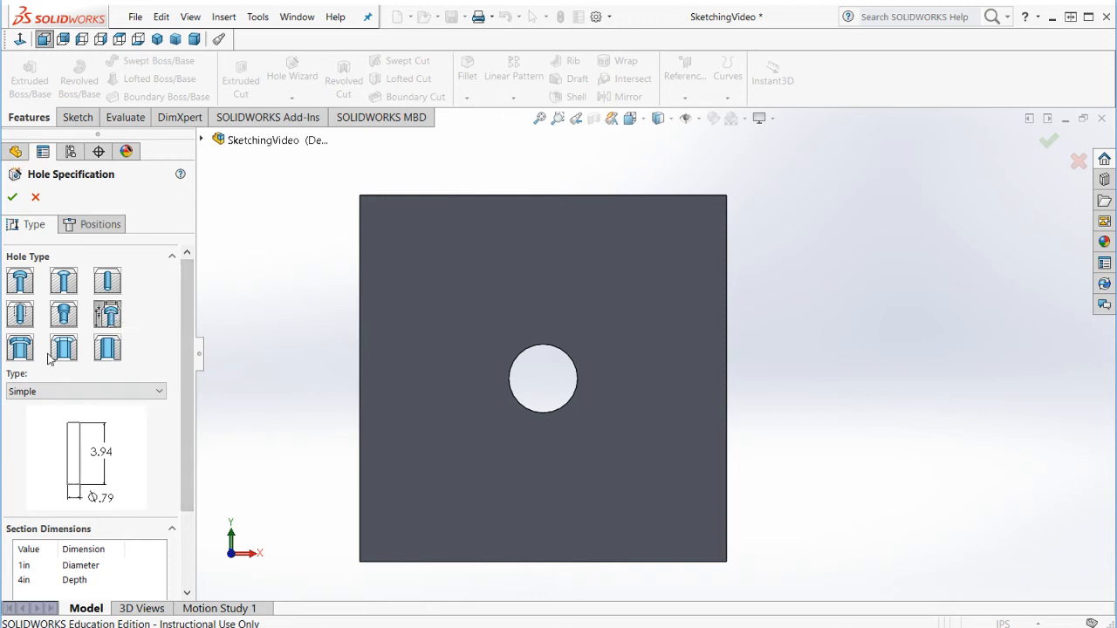
# Step: Set the hole type to the plain Hole and its standard to ANSI Inch
pyautogui.click(106, 289)
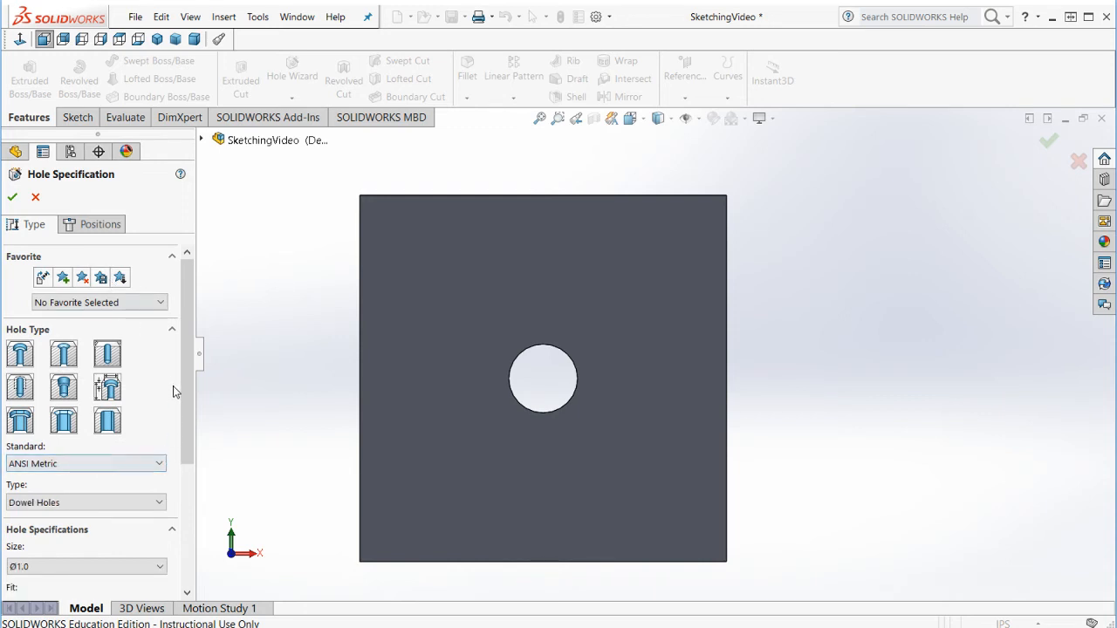
pyautogui.click(78, 466)
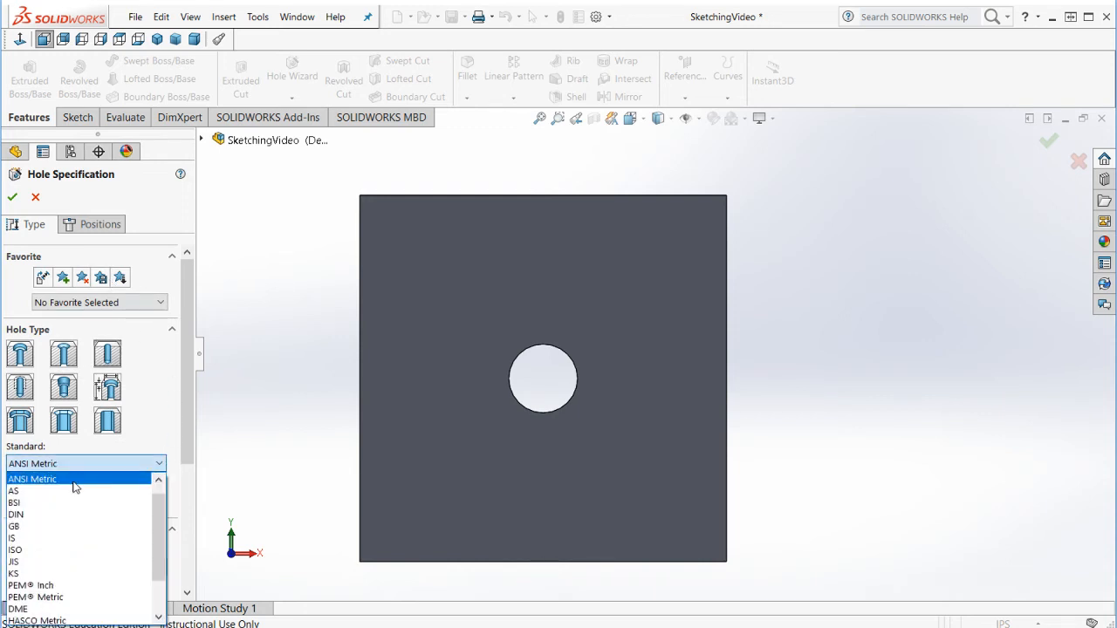
pyautogui.click(65, 480)
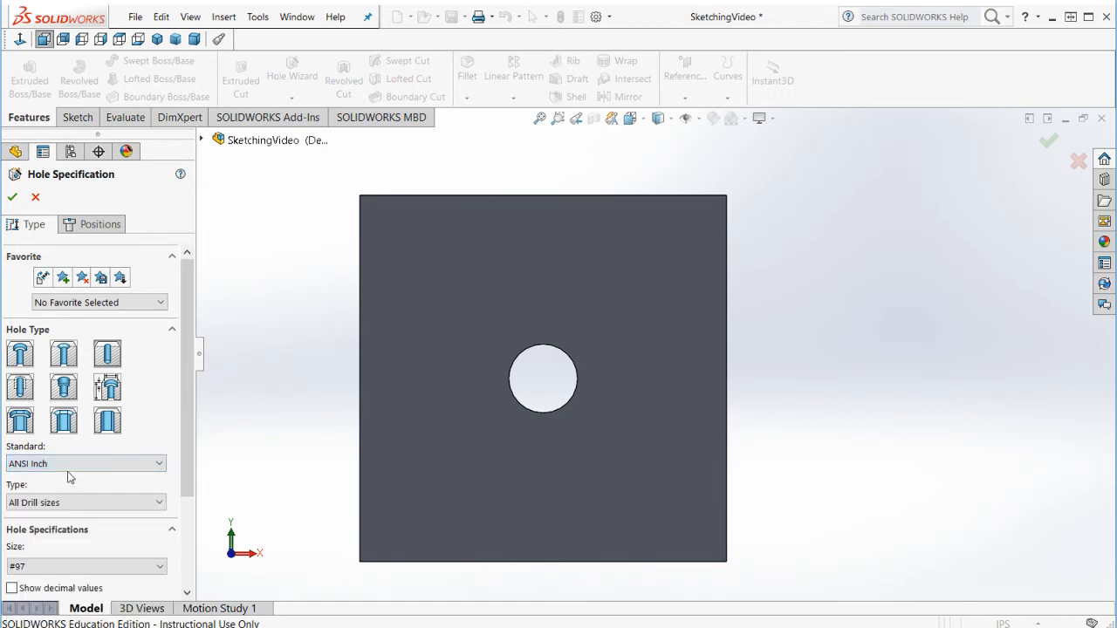
# Step: Try Number Drill Sizes as the hole's type
pyautogui.click(45, 502)
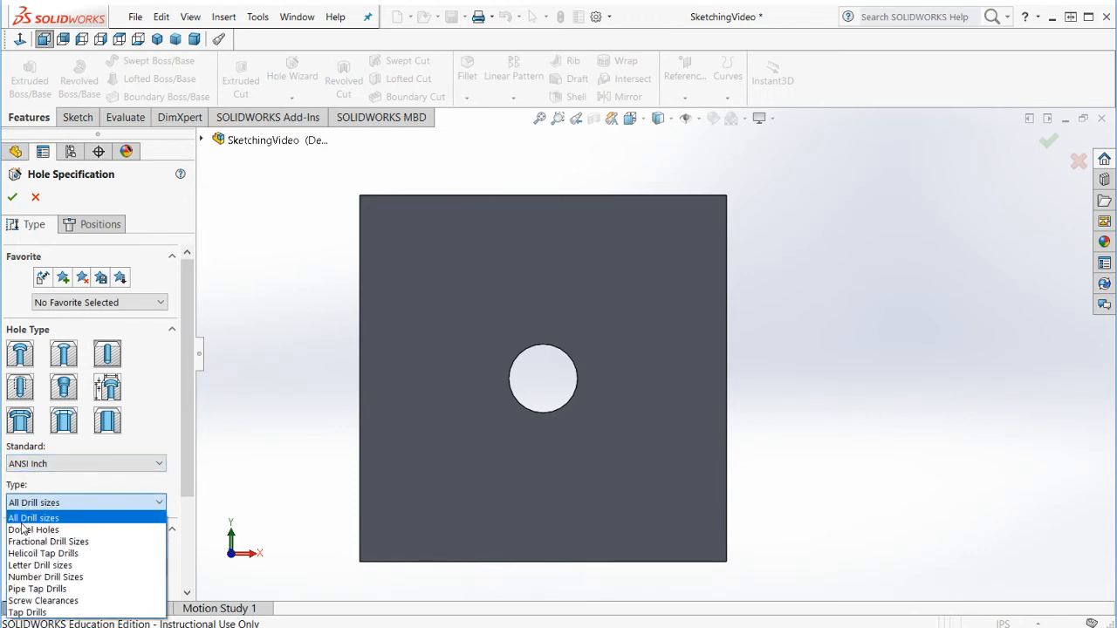
pyautogui.click(43, 577)
pyautogui.scroll(-3, 177, 535)
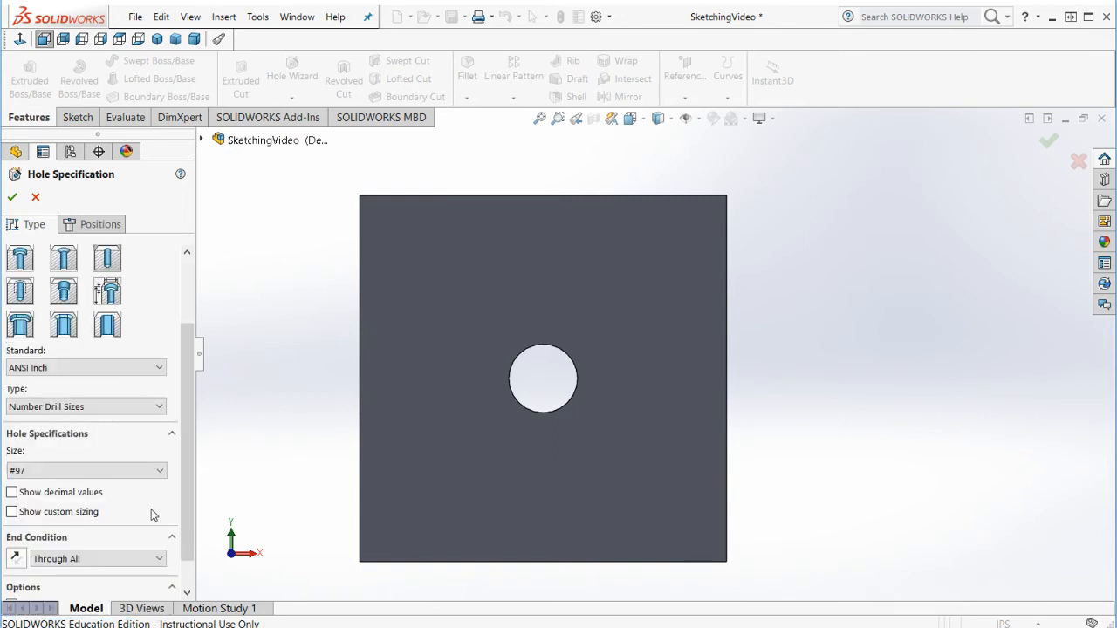
# Step: Set the hole's type to Screw Clearances and its size to 1/4
pyautogui.click(121, 406)
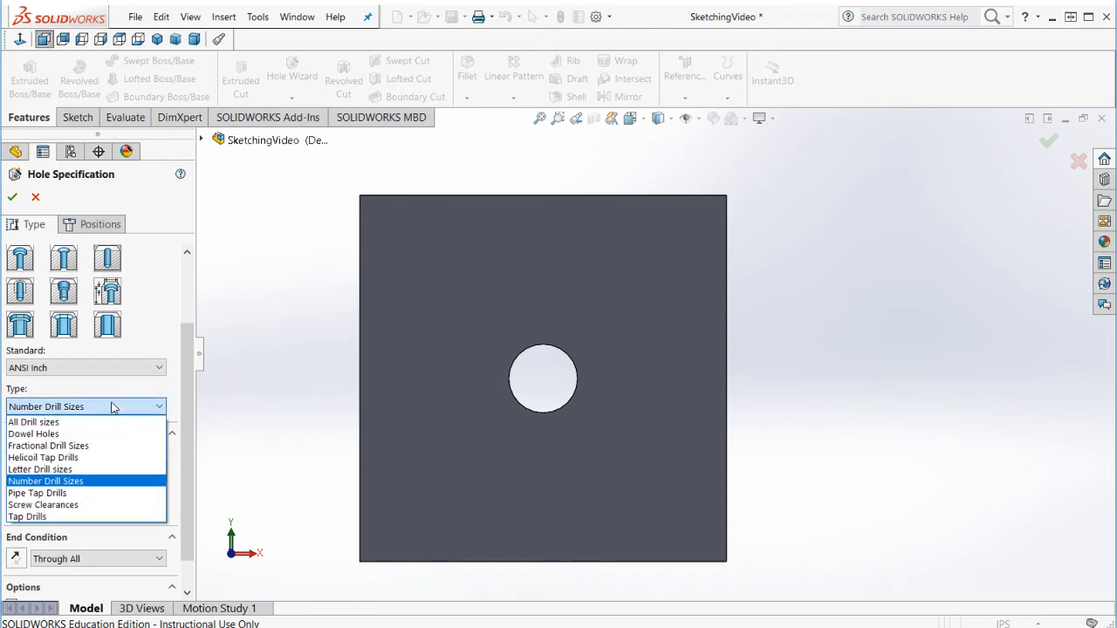
pyautogui.click(93, 506)
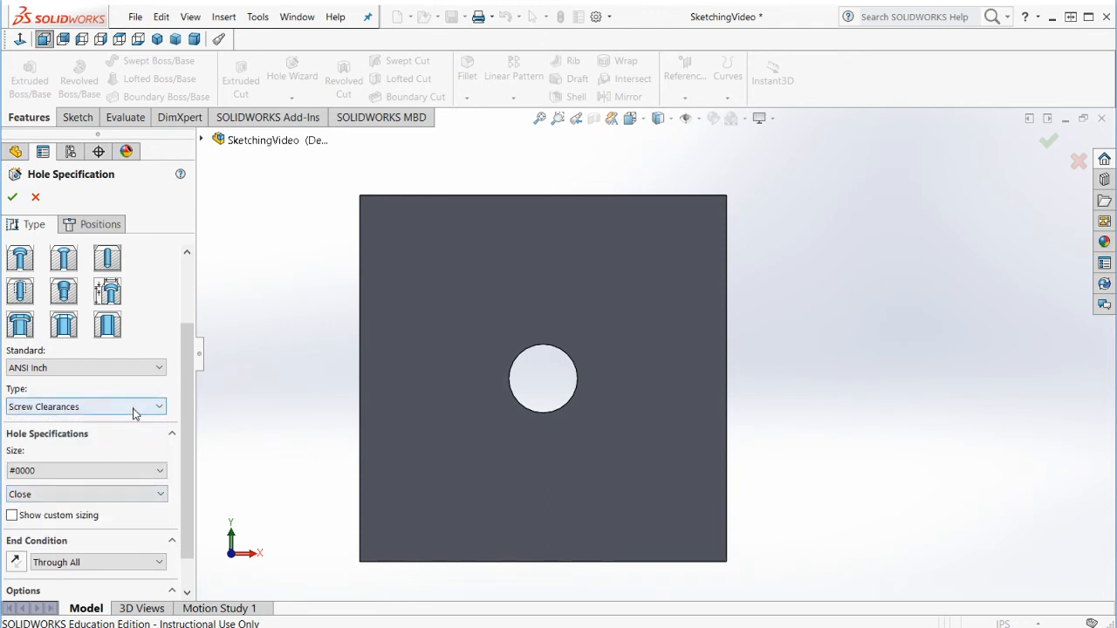
pyautogui.click(117, 471)
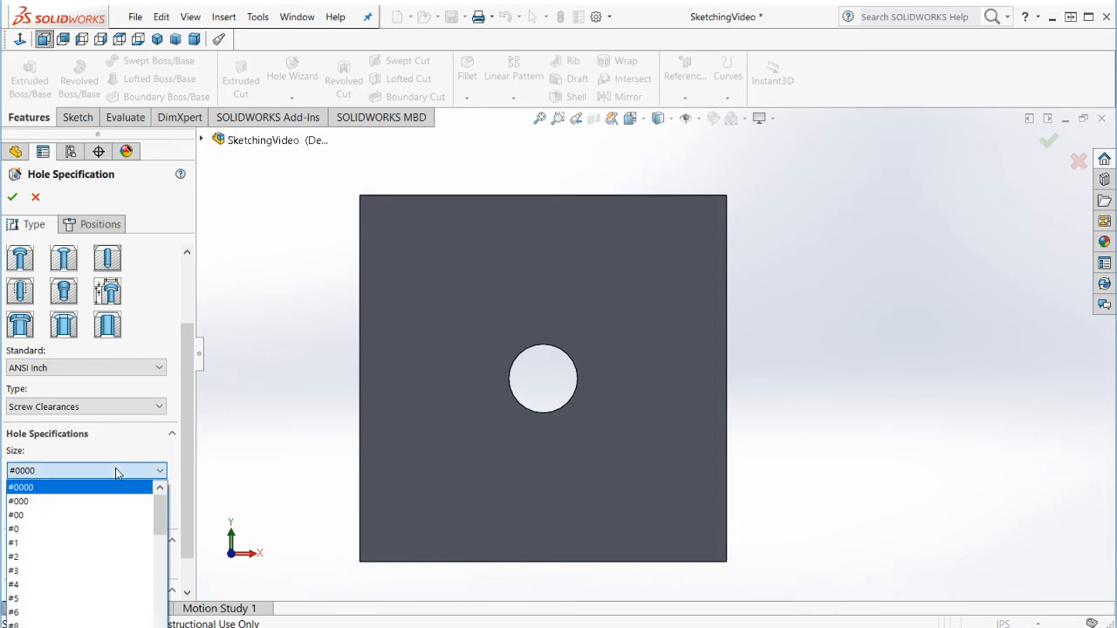
pyautogui.scroll(-1, 58, 589)
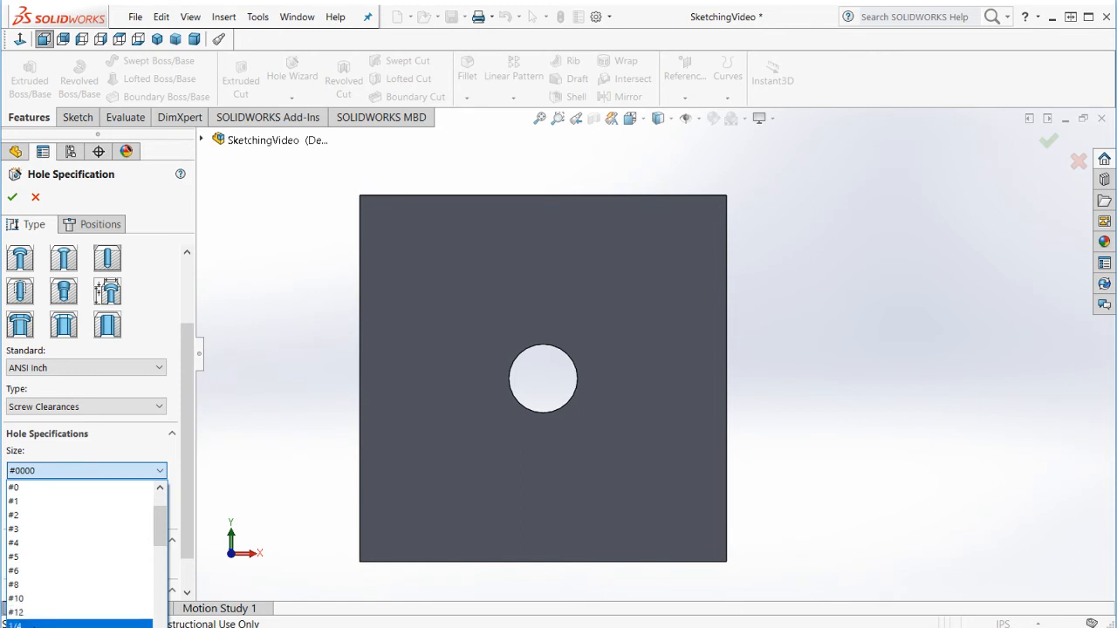
pyautogui.click(52, 624)
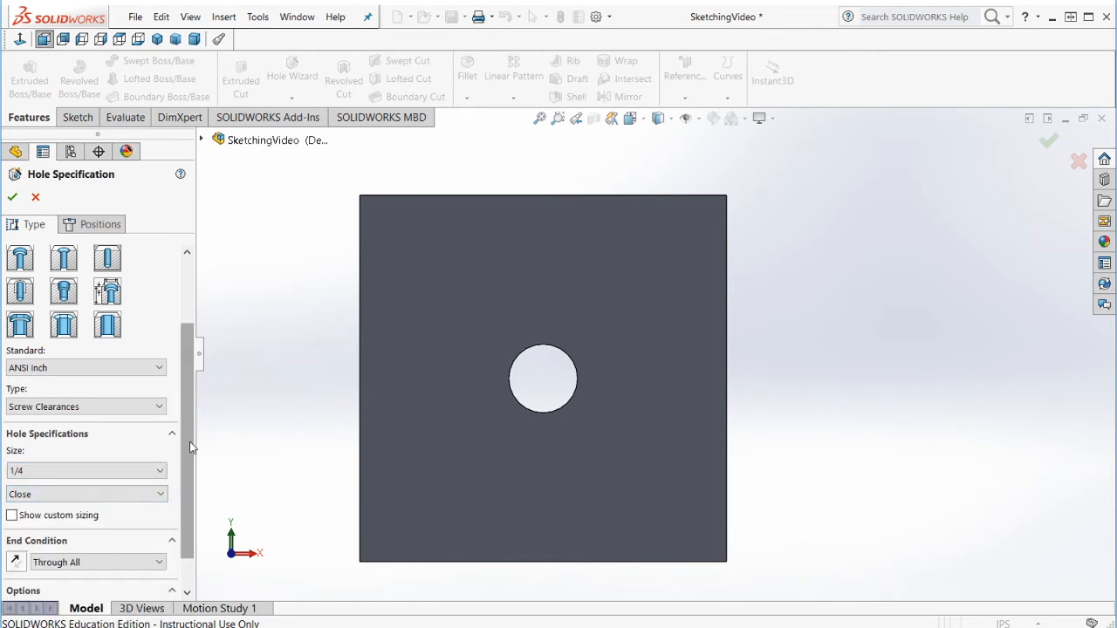
# Step: Turn on custom sizing for the hole and select its diameter value
pyautogui.scroll(-2, 185, 502)
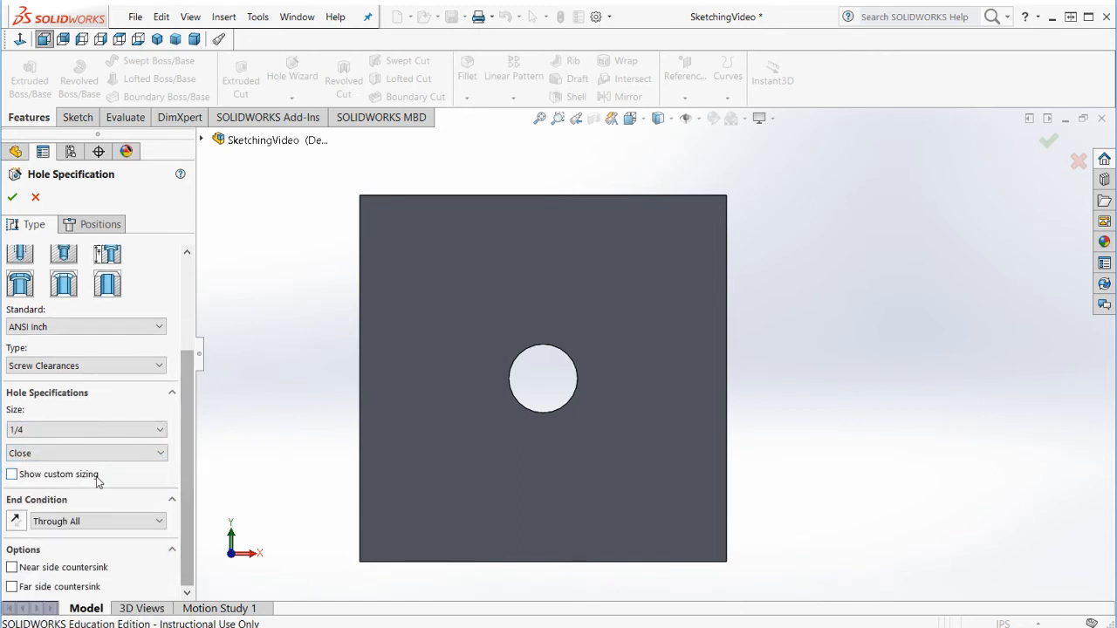
pyautogui.click(12, 474)
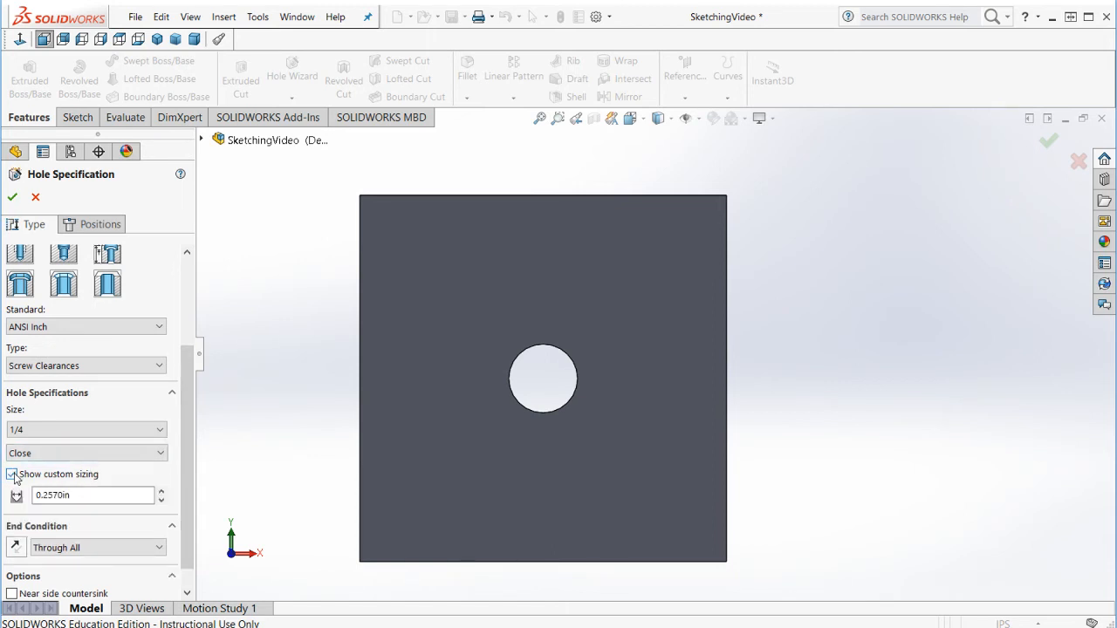
pyautogui.click(57, 497)
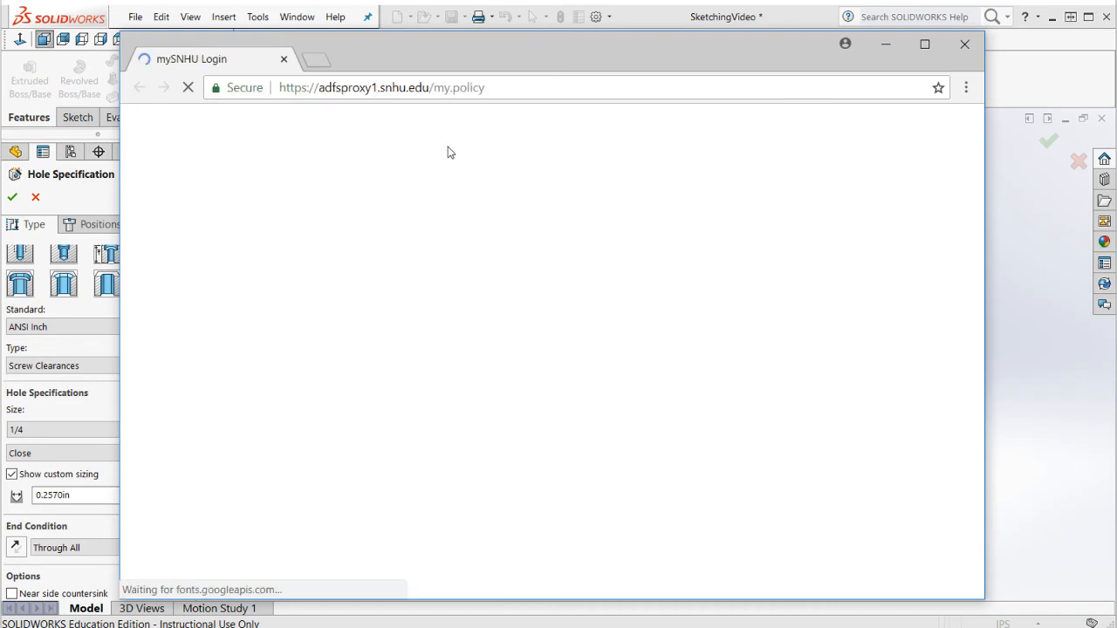
# Step: Switch to the Chrome browser, go to google.com and search for "drill size chart"
pyautogui.click(496, 85)
pyautogui.write('google.com')
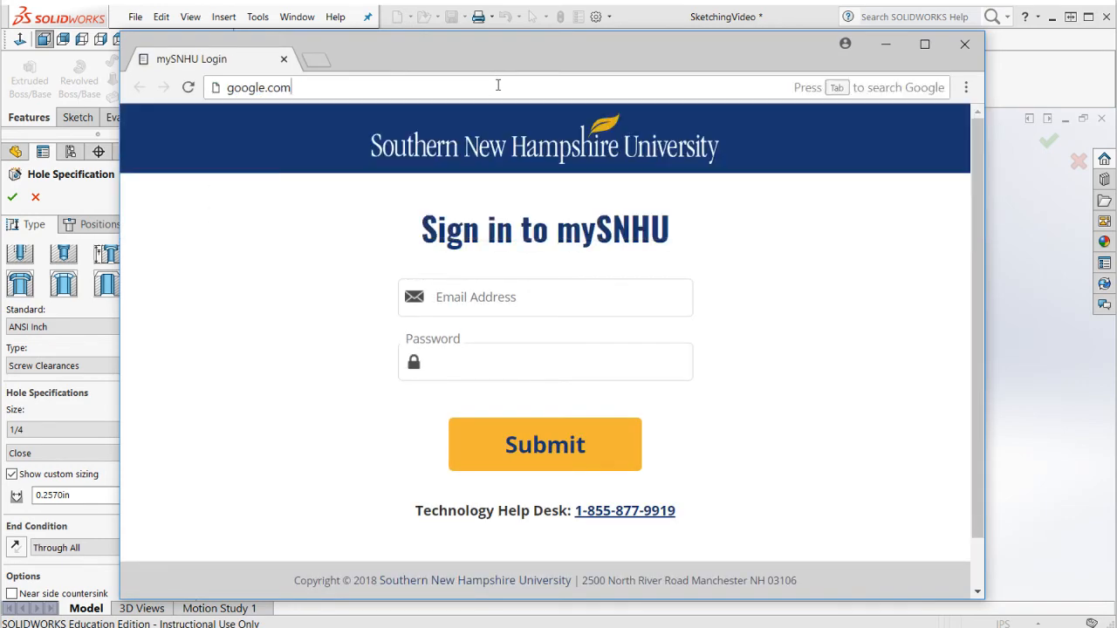
pyautogui.press('Return')
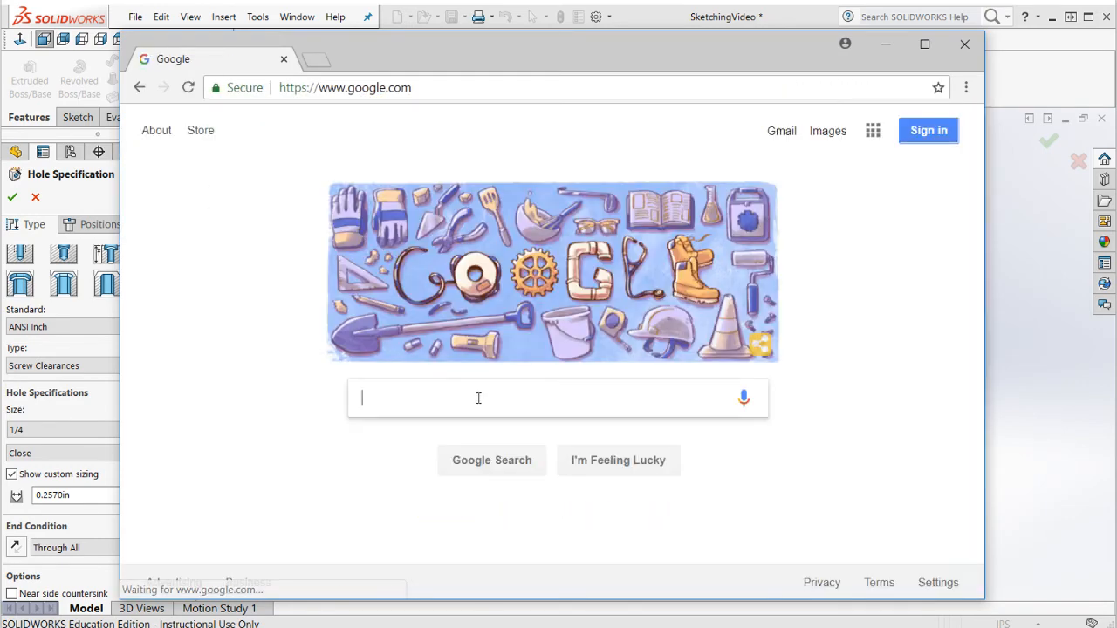
pyautogui.write('drill siz')
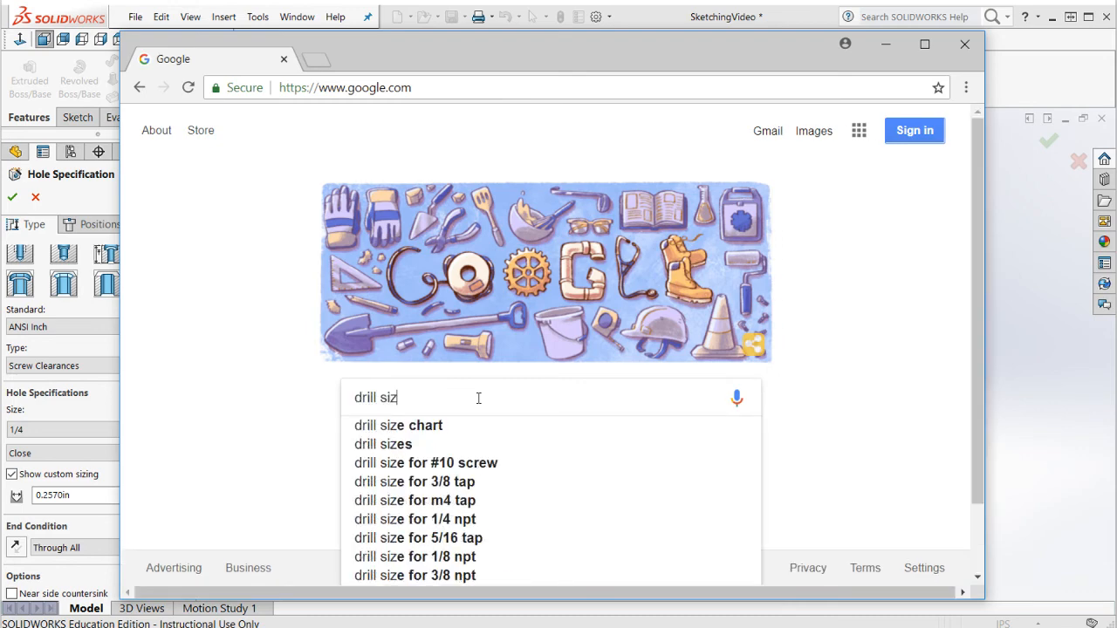
pyautogui.press('Down')
pyautogui.press('Return')
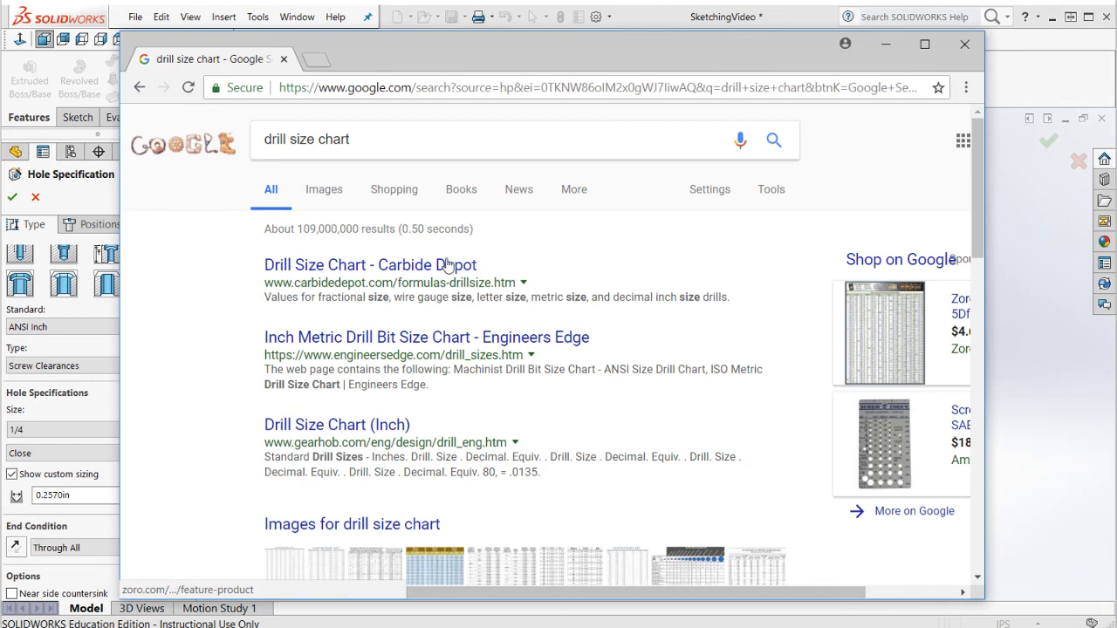
# Step: Open the Metric Tap Drill Sizes image from the search results and look over the neighbouring chart images
pyautogui.scroll(-2, 376, 288)
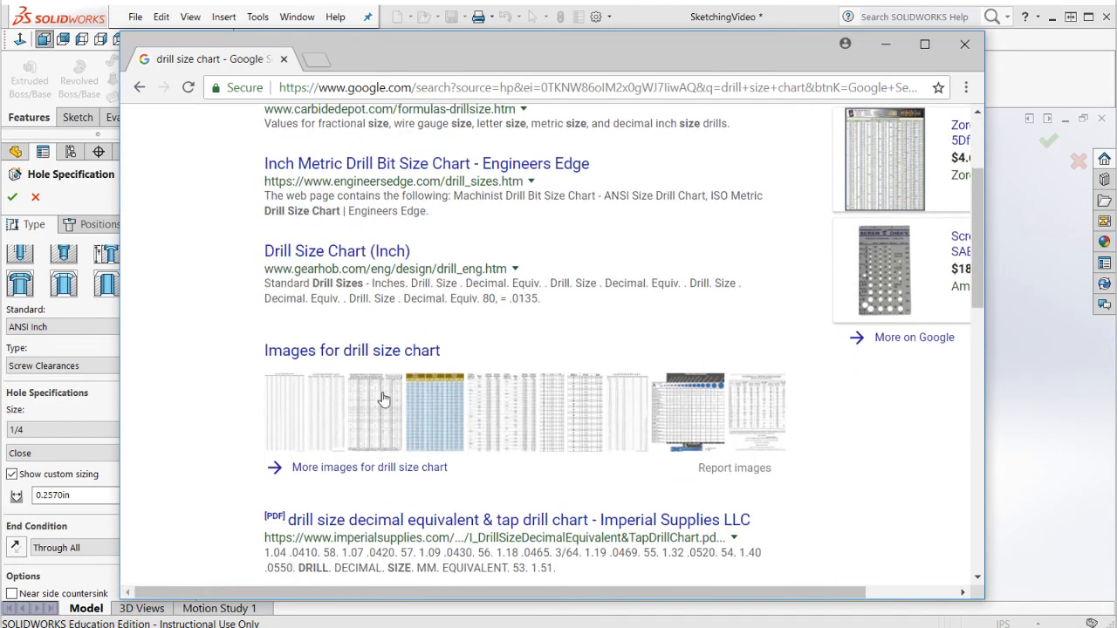
pyautogui.click(421, 410)
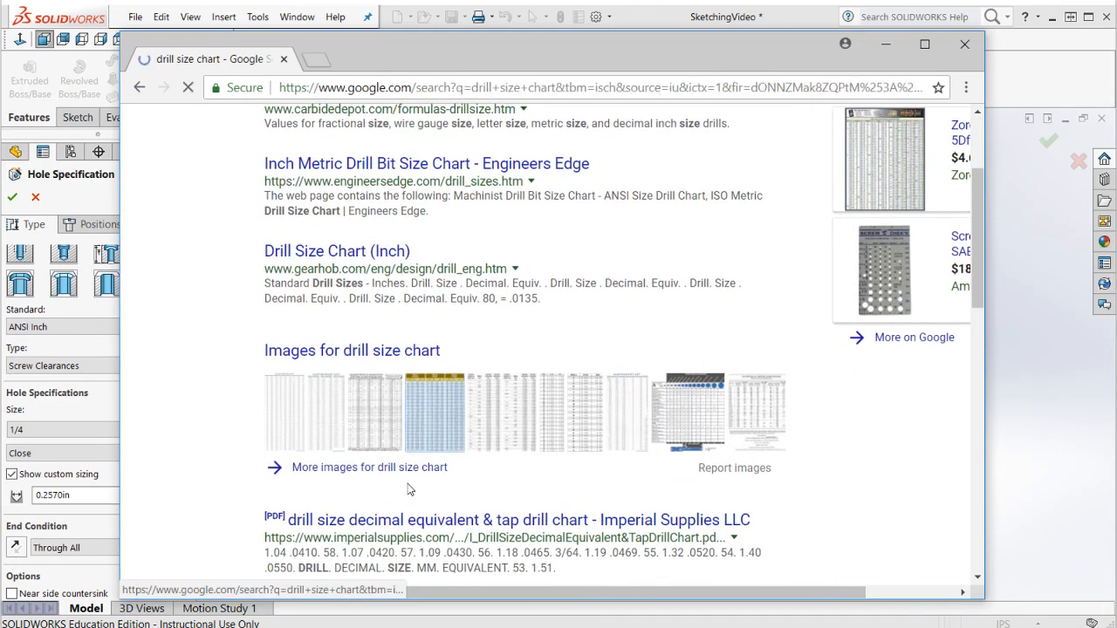
pyautogui.click(208, 546)
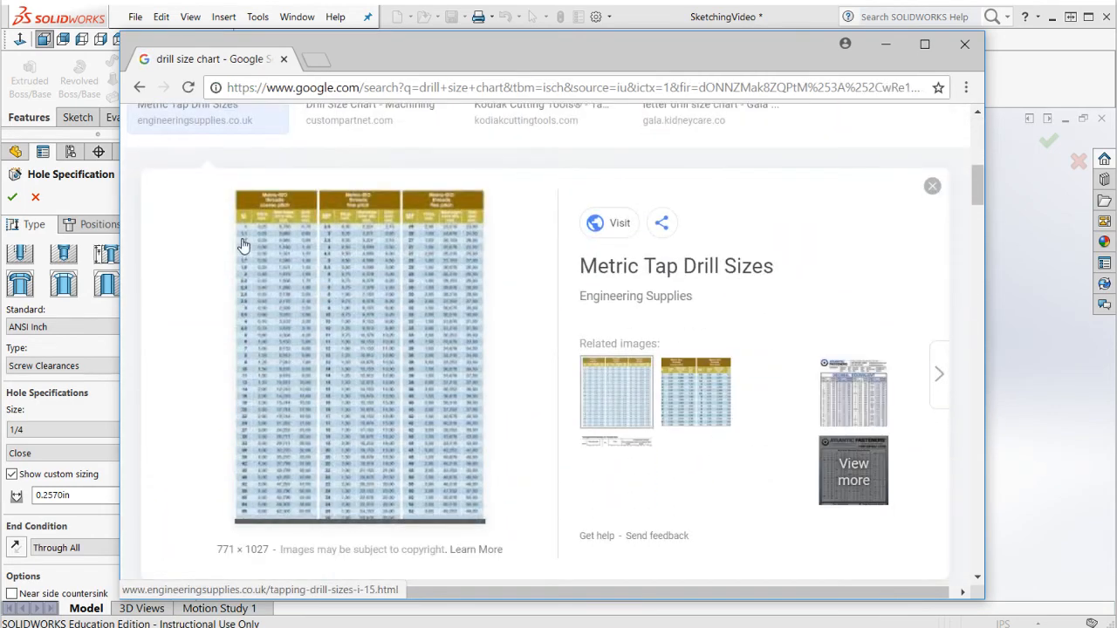
pyautogui.scroll(2, 262, 288)
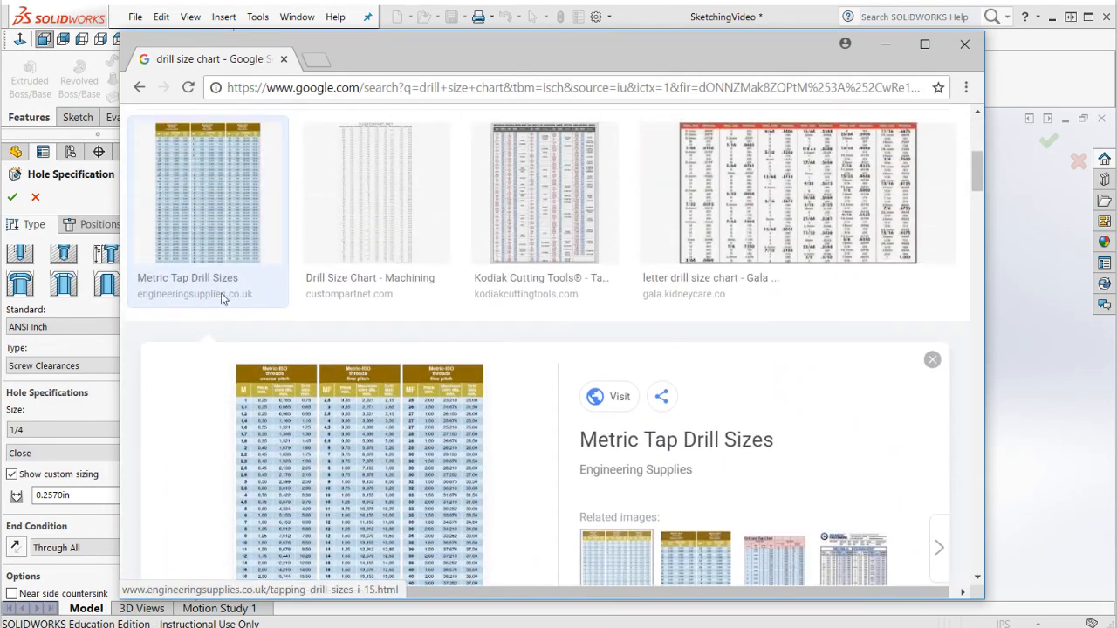
pyautogui.scroll(2, 222, 215)
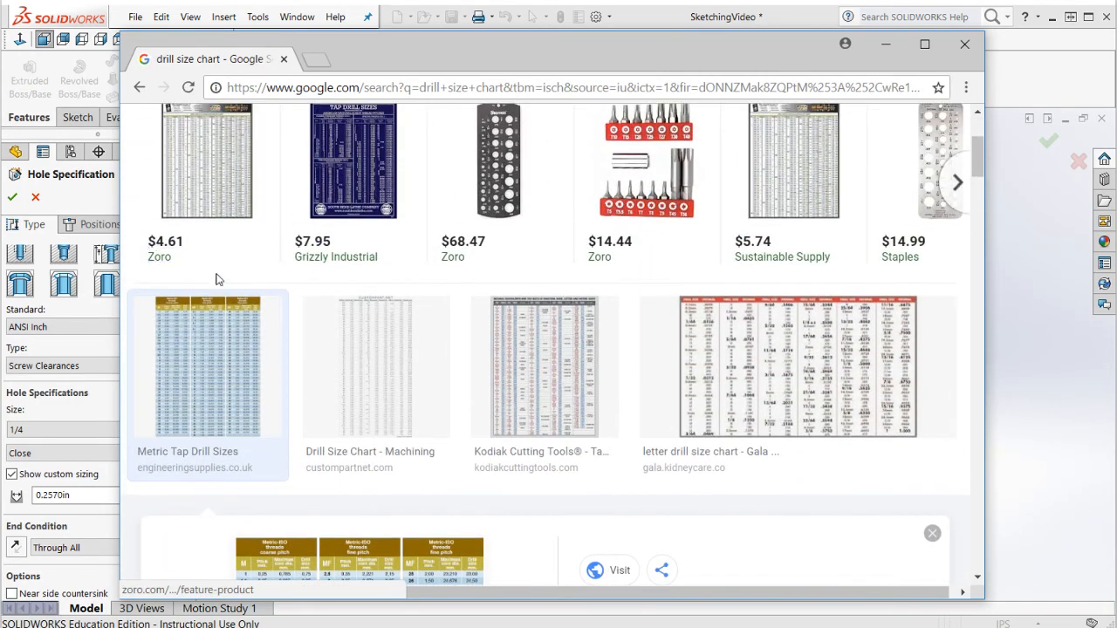
# Step: Find CustomPartNet's Drill Size Chart among the images, visit its page and open the English version of the chart
pyautogui.scroll(-8, 362, 419)
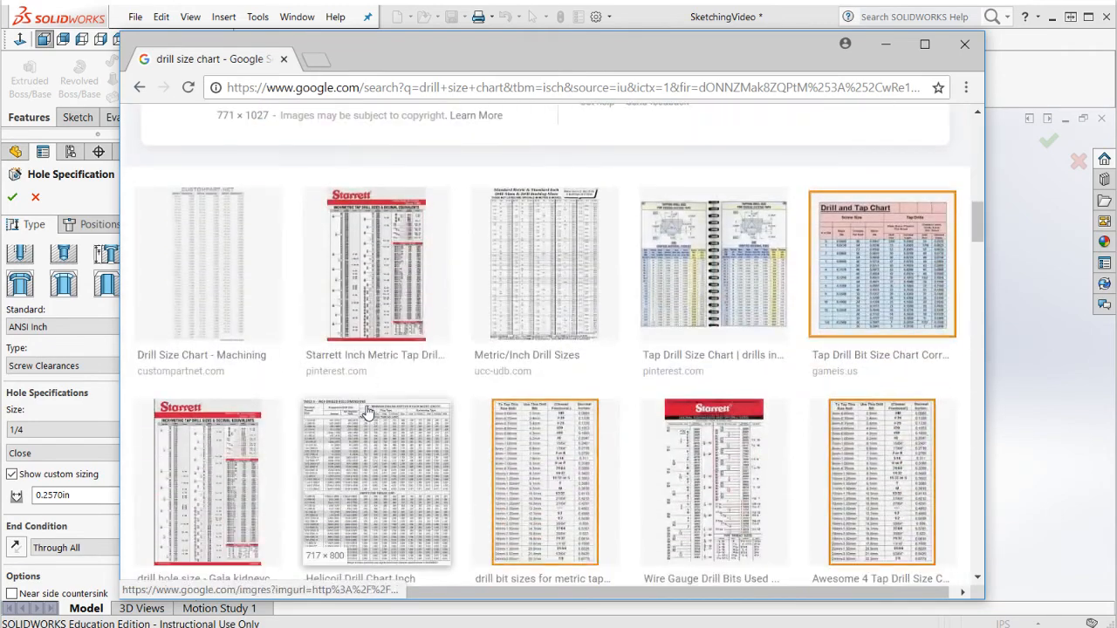
pyautogui.click(200, 280)
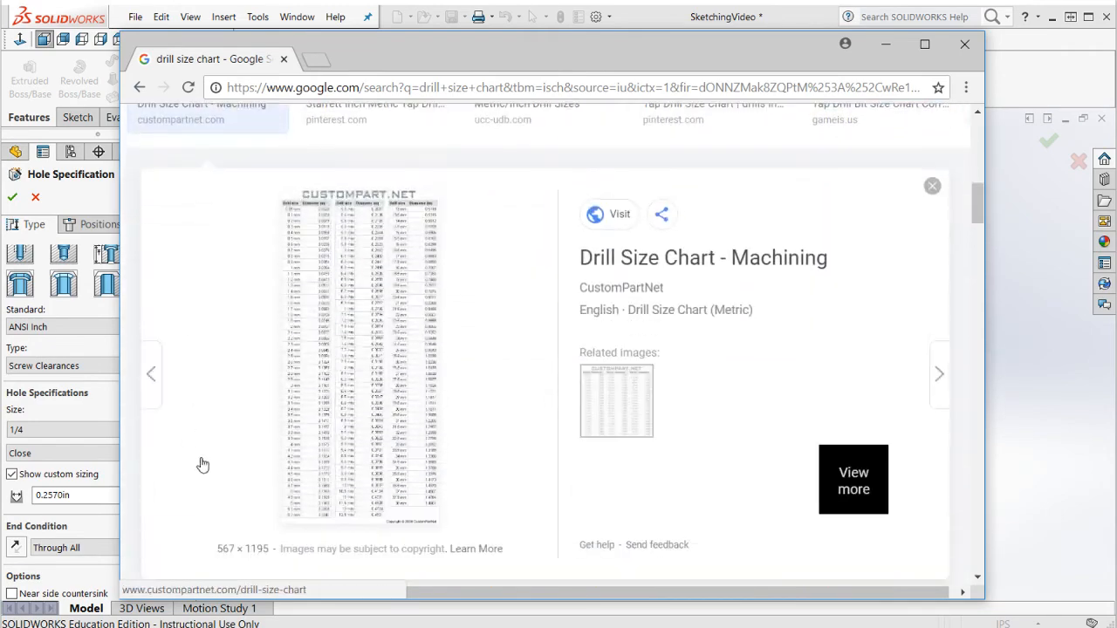
pyautogui.click(355, 286)
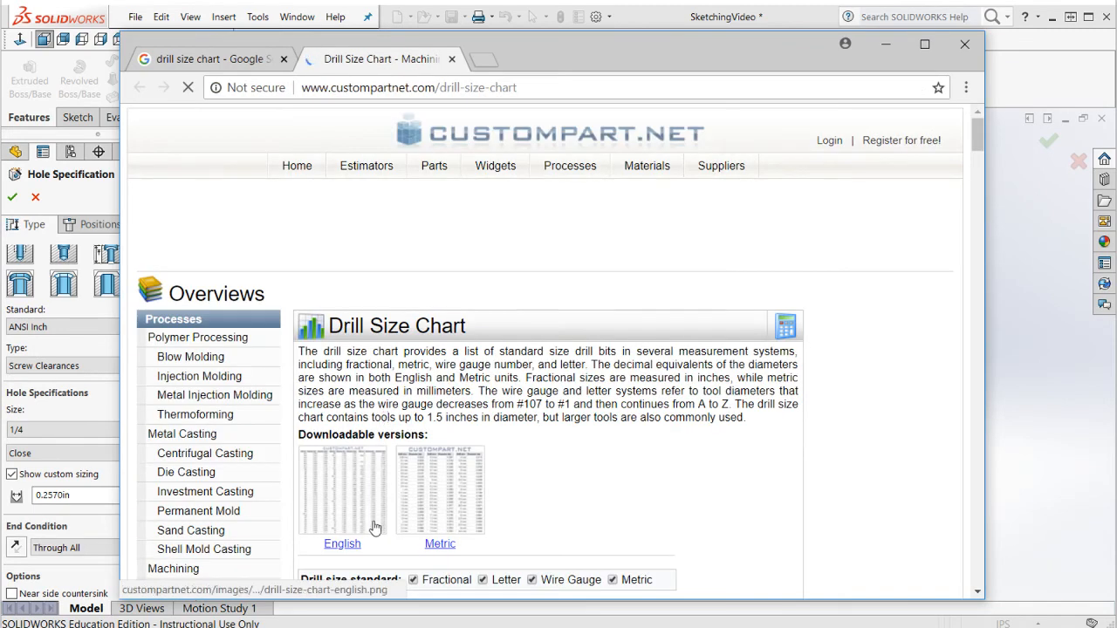
pyautogui.click(356, 502)
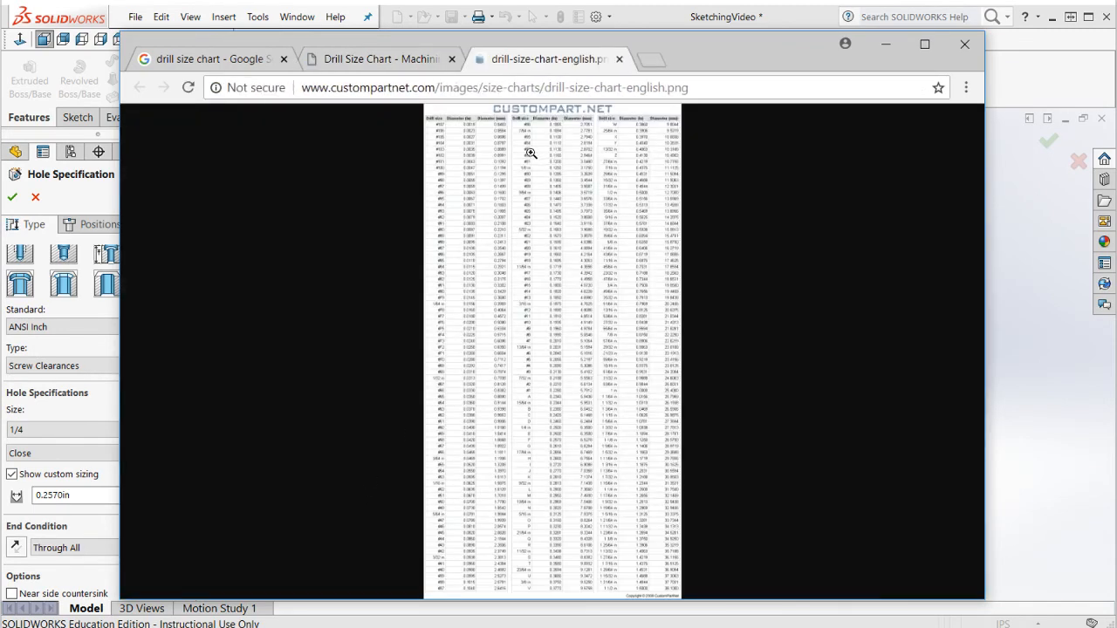
# Step: Enlarge the English drill size chart to 300% and examine the drill sizes with their inch and millimetre diameters
pyautogui.keyDown('ctrl'); pyautogui.scroll(9, 461, 142); pyautogui.keyUp('ctrl')
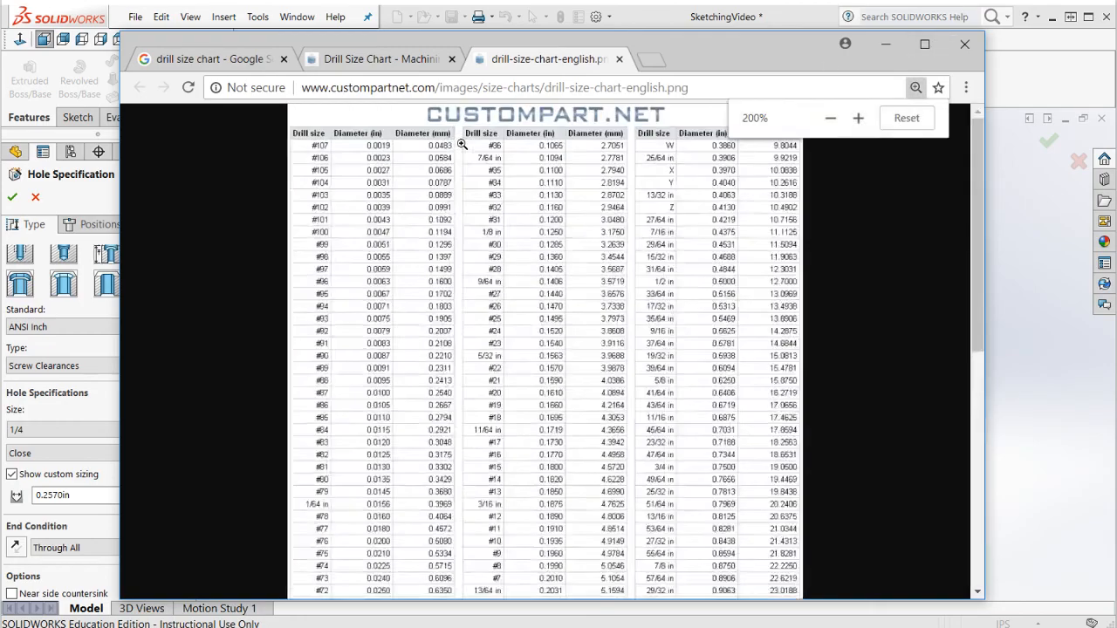
pyautogui.keyDown('ctrl'); pyautogui.scroll(-2, 355, 277); pyautogui.keyUp('ctrl')
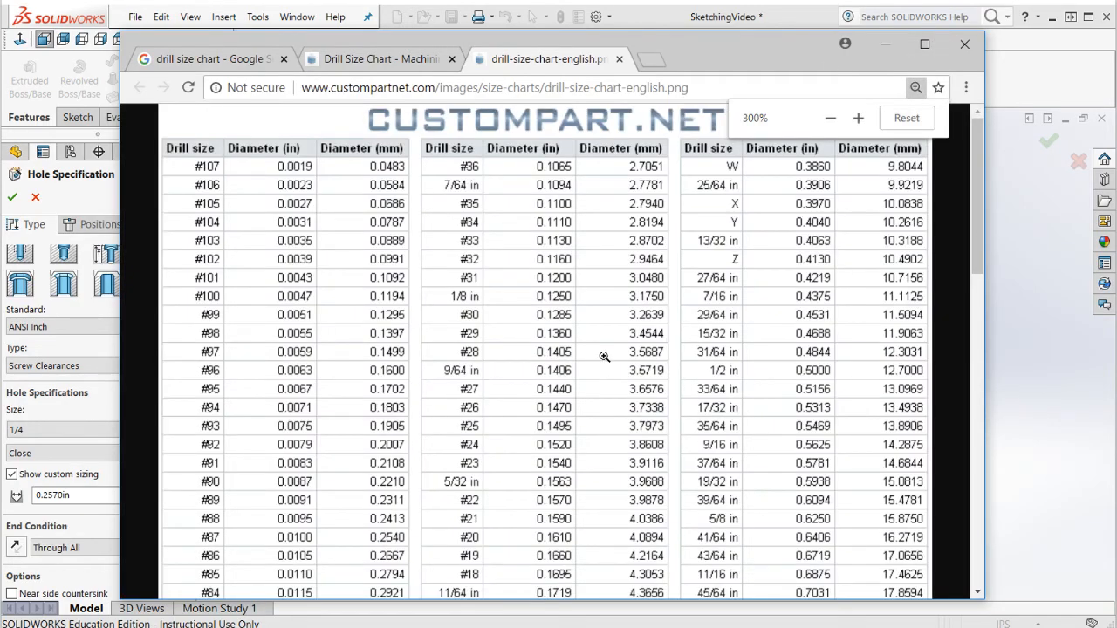
pyautogui.scroll(-3, 603, 356)
pyautogui.scroll(3, 591, 370)
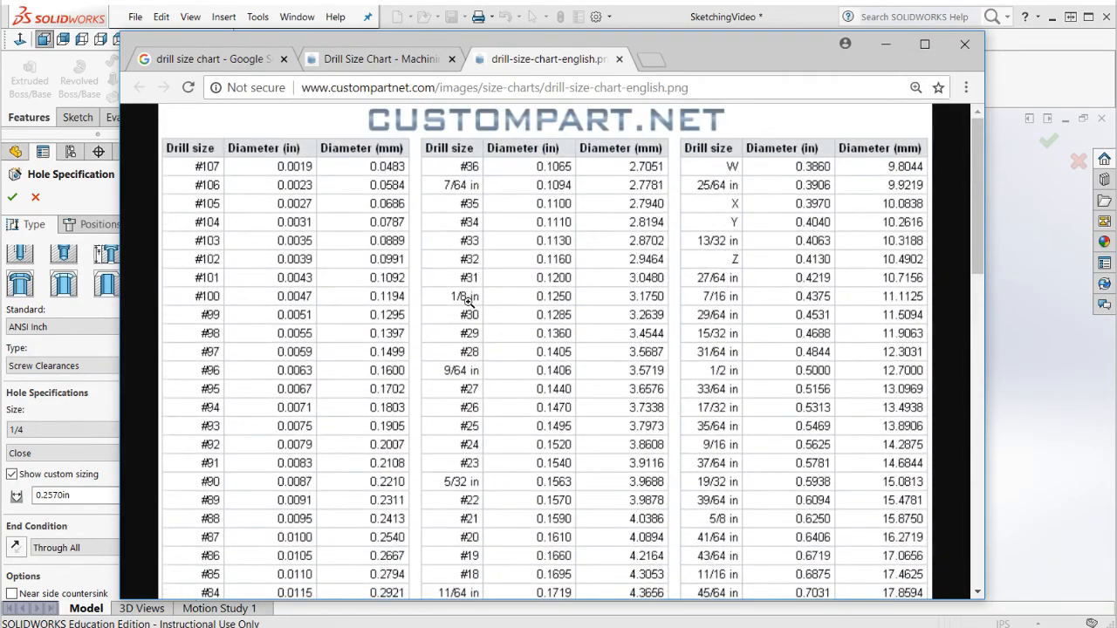
pyautogui.scroll(-8, 468, 301)
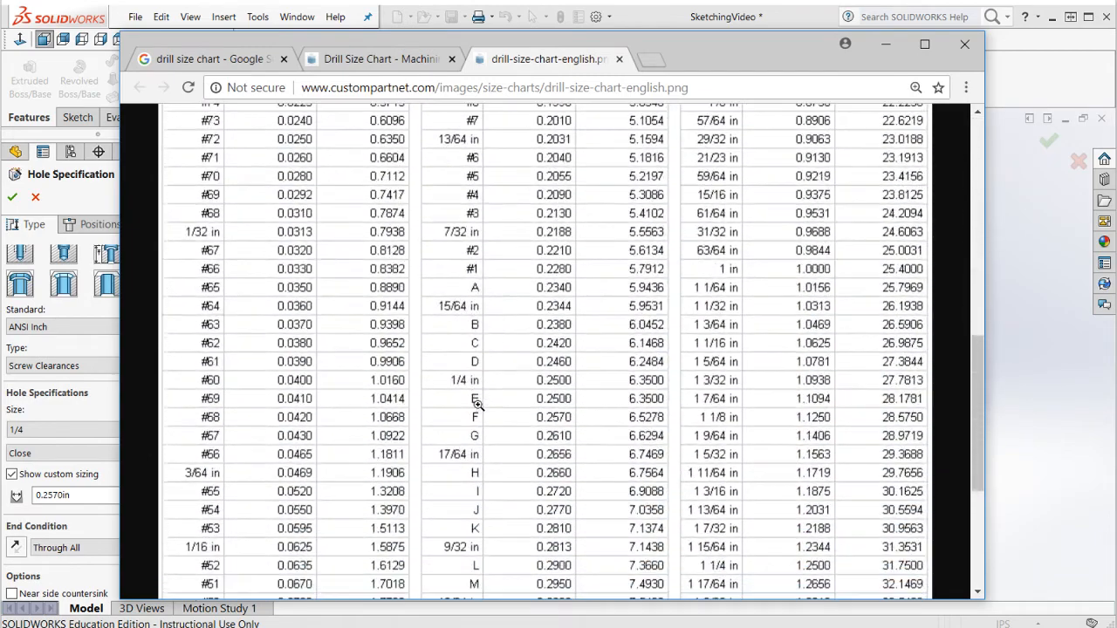
pyautogui.scroll(8, 558, 379)
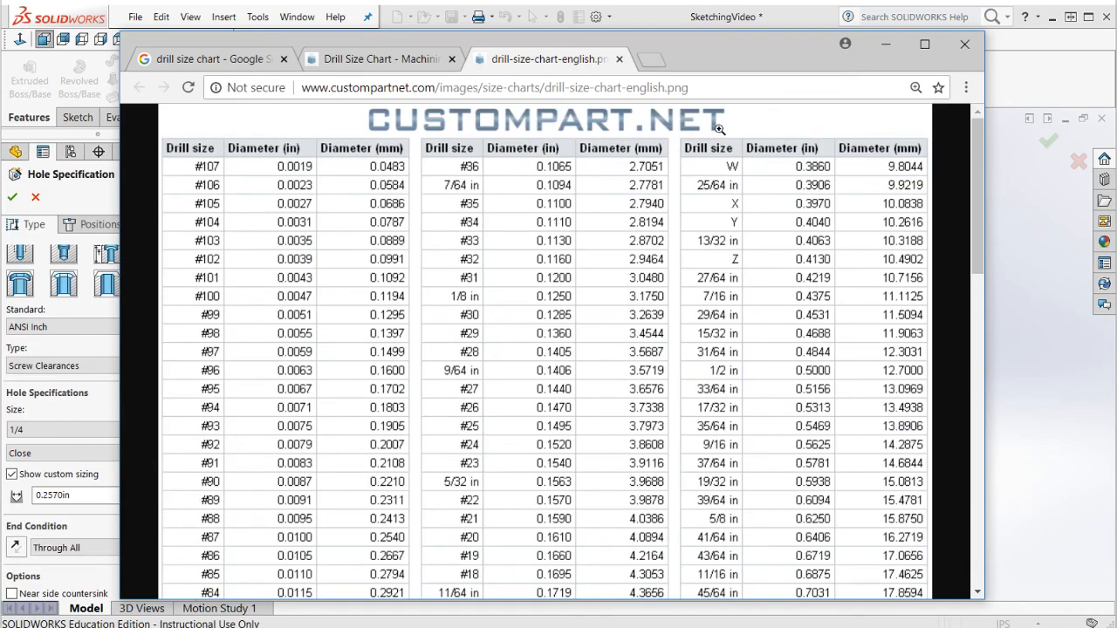
pyautogui.scroll(-7, 545, 278)
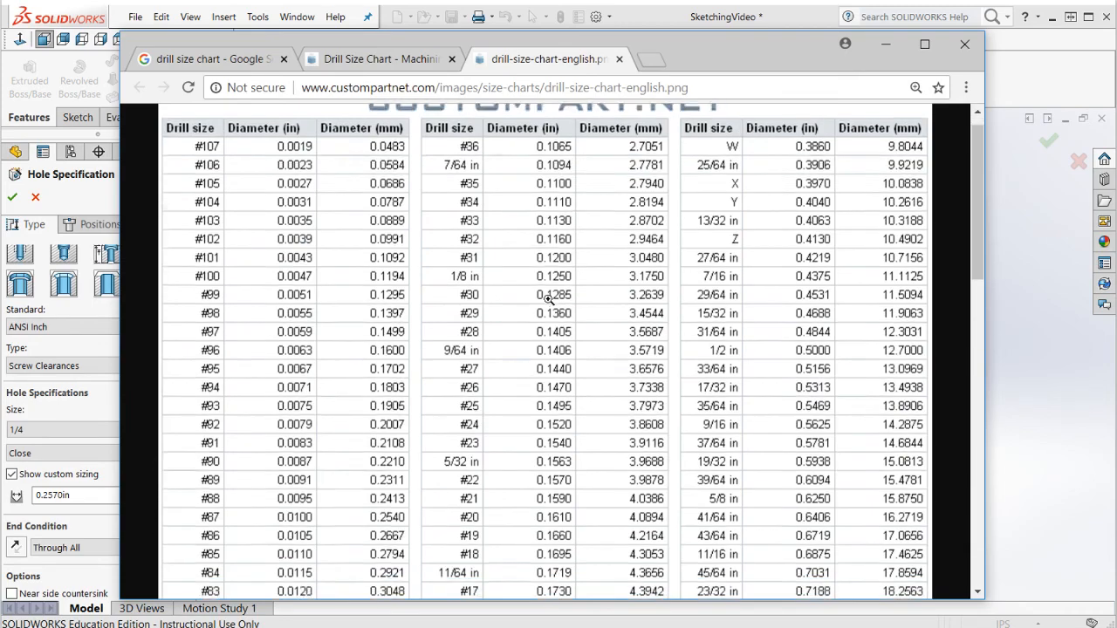
# Step: Close the drill size chart and the browser to return to the Hole Wizard in SOLIDWORKS
pyautogui.click(619, 59)
pyautogui.click(451, 59)
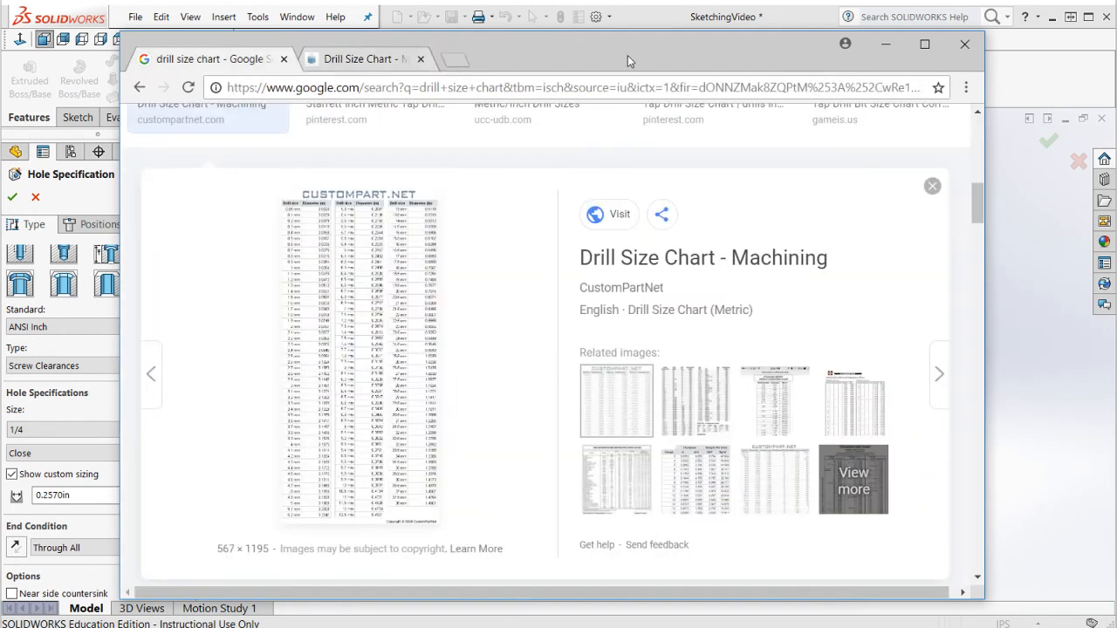
pyautogui.click(965, 45)
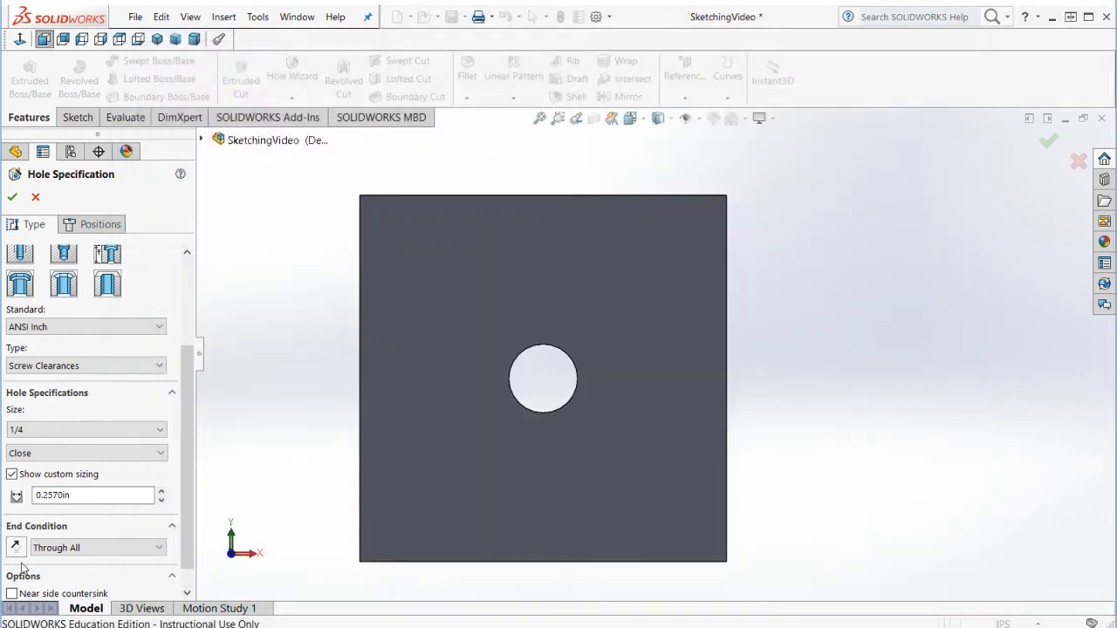
# Step: Review the hole's custom diameter and the available end conditions, keeping Through All selected
pyautogui.click(85, 494)
pyautogui.scroll(-1, 76, 515)
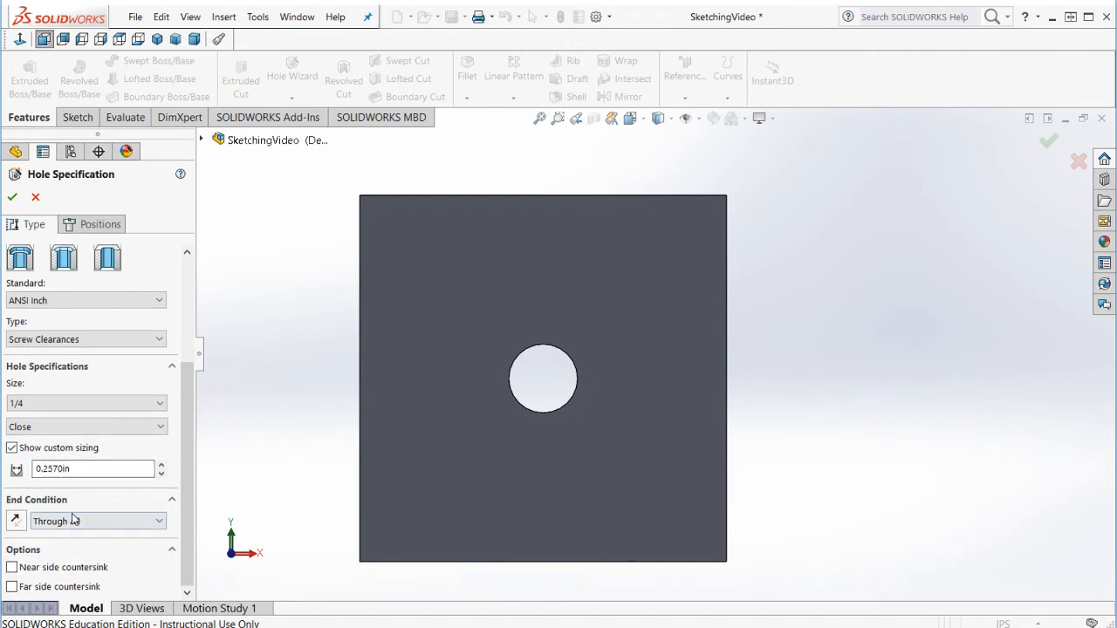
pyautogui.scroll(-1, 75, 521)
pyautogui.scroll(1, 77, 521)
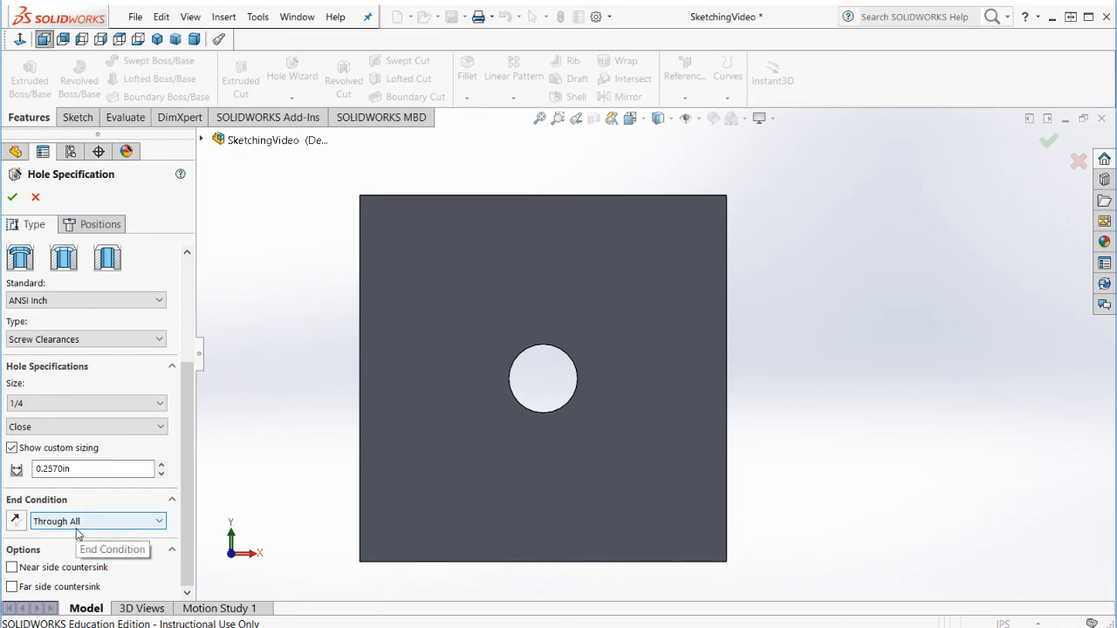
pyautogui.click(69, 521)
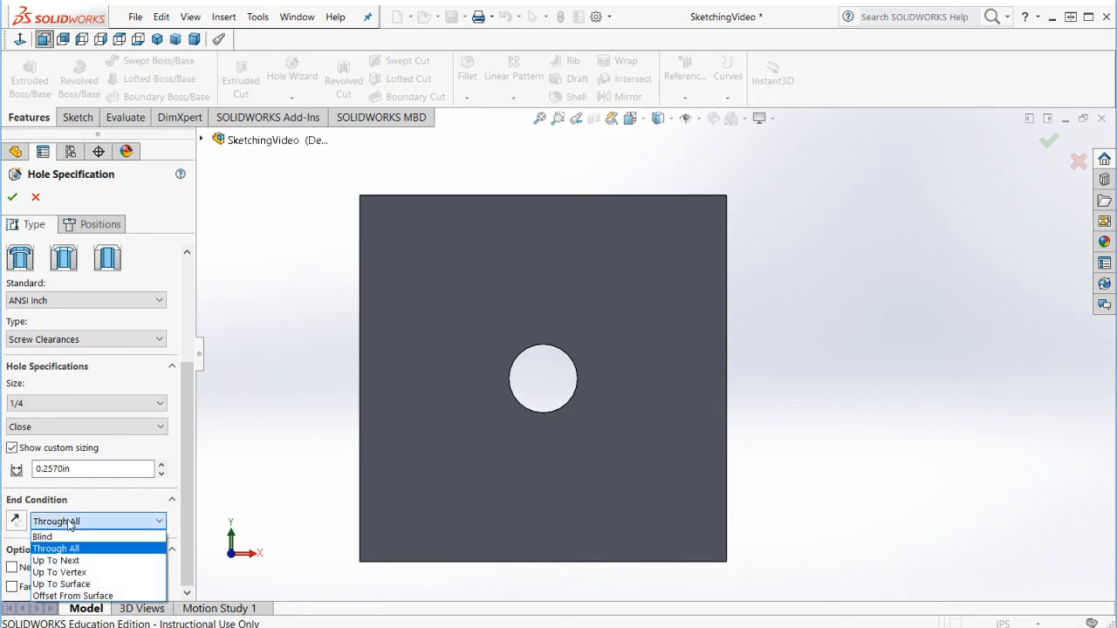
pyautogui.click(69, 522)
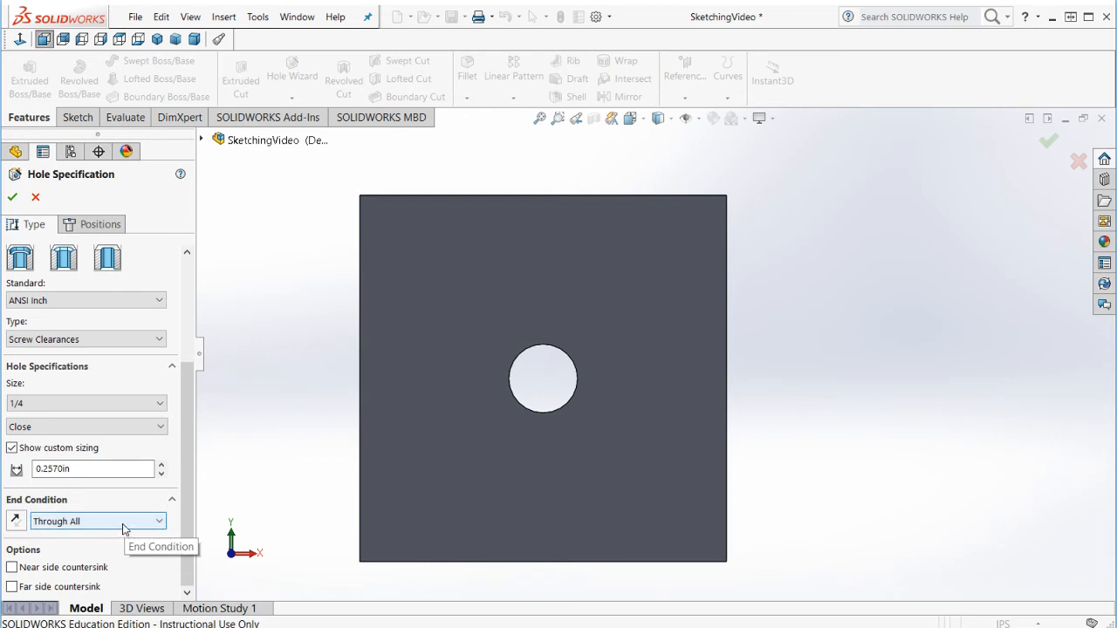
# Step: Choose the plate's front face for the hole positions and sketch a construction circle of about 0.7 in radius centred on the origin
pyautogui.click(99, 224)
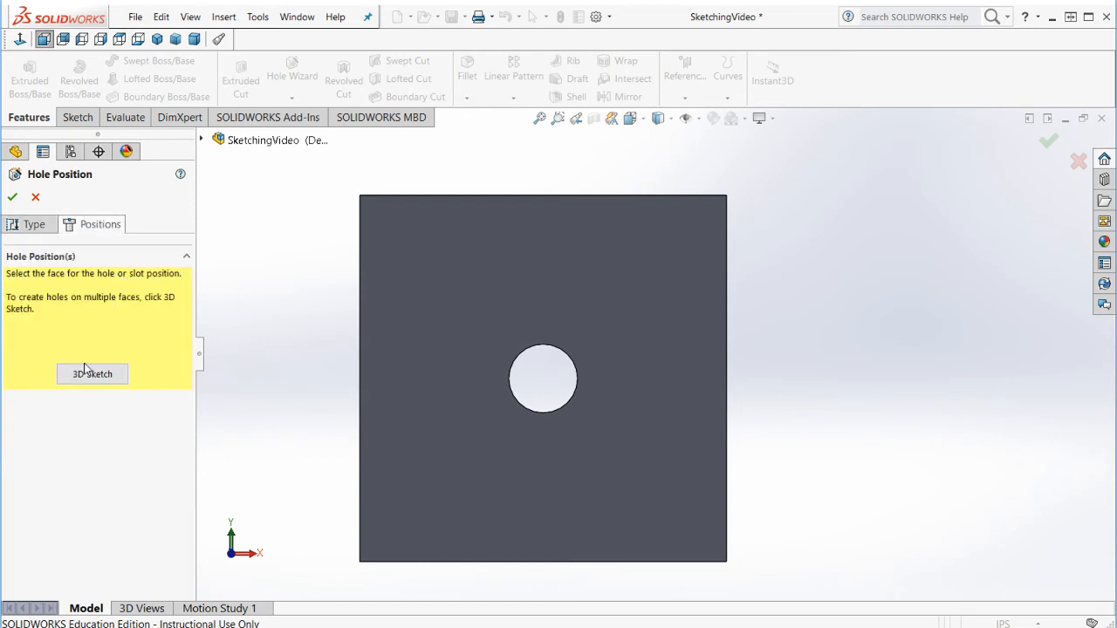
pyautogui.click(532, 268)
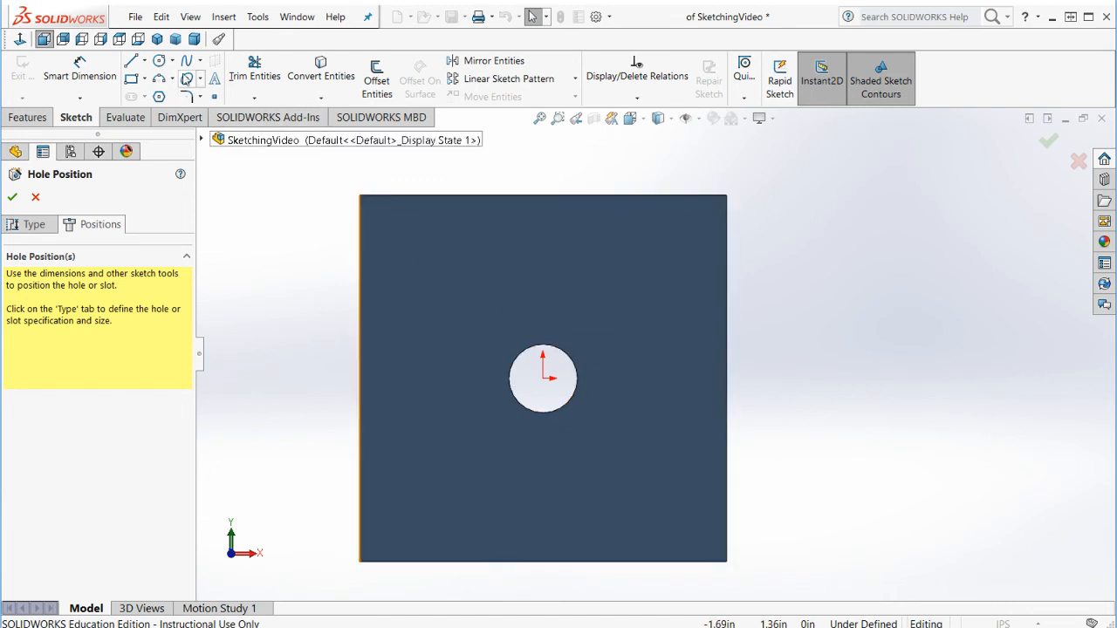
pyautogui.click(158, 62)
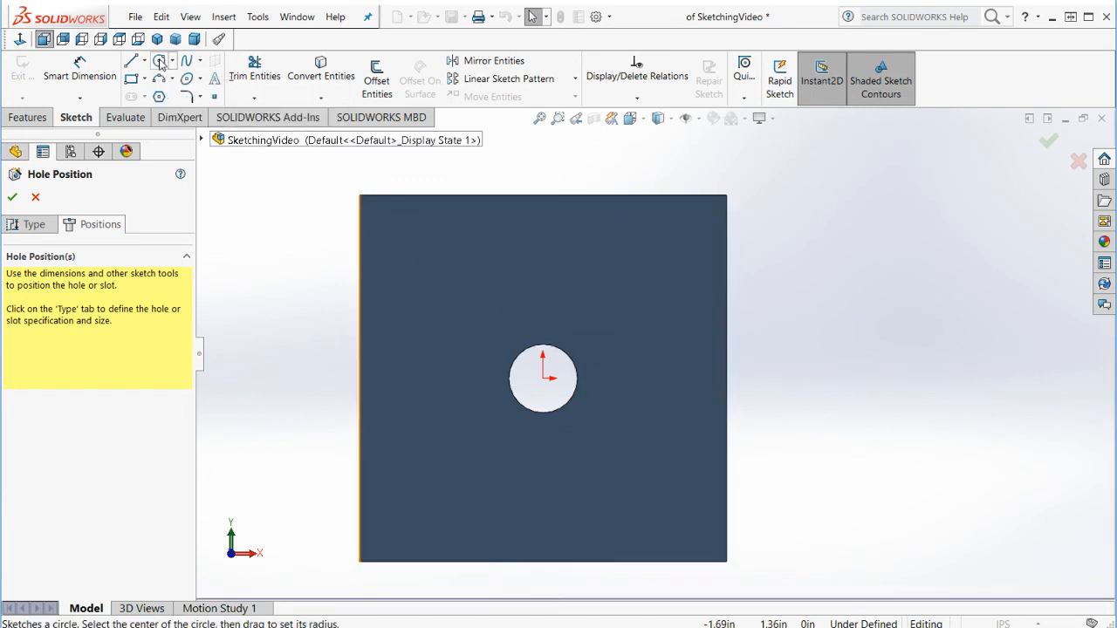
pyautogui.click(543, 377)
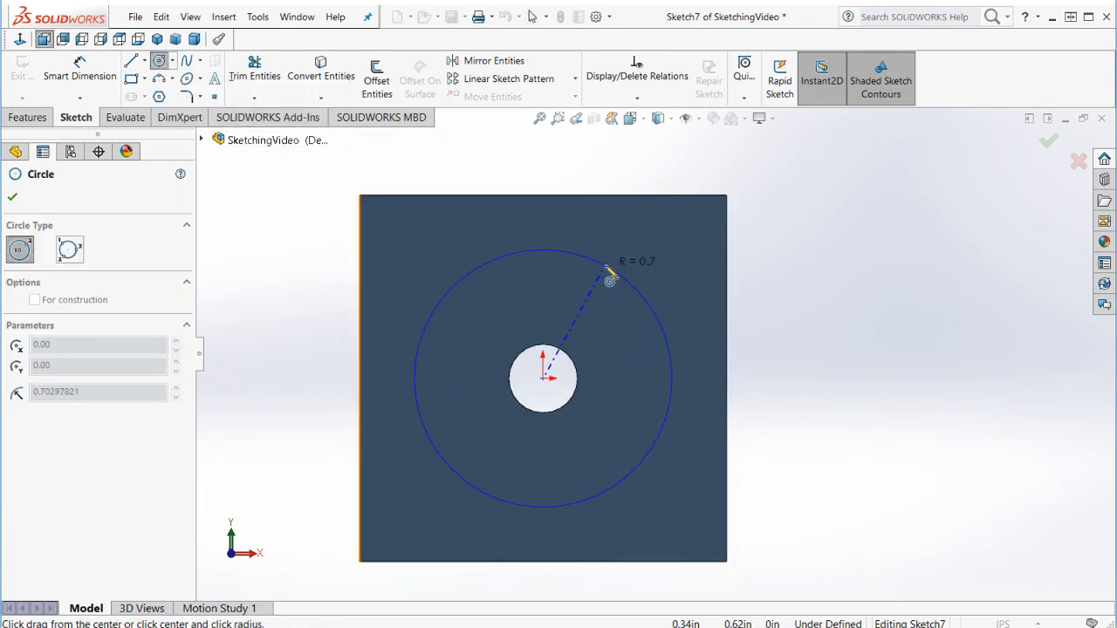
pyautogui.click(606, 263)
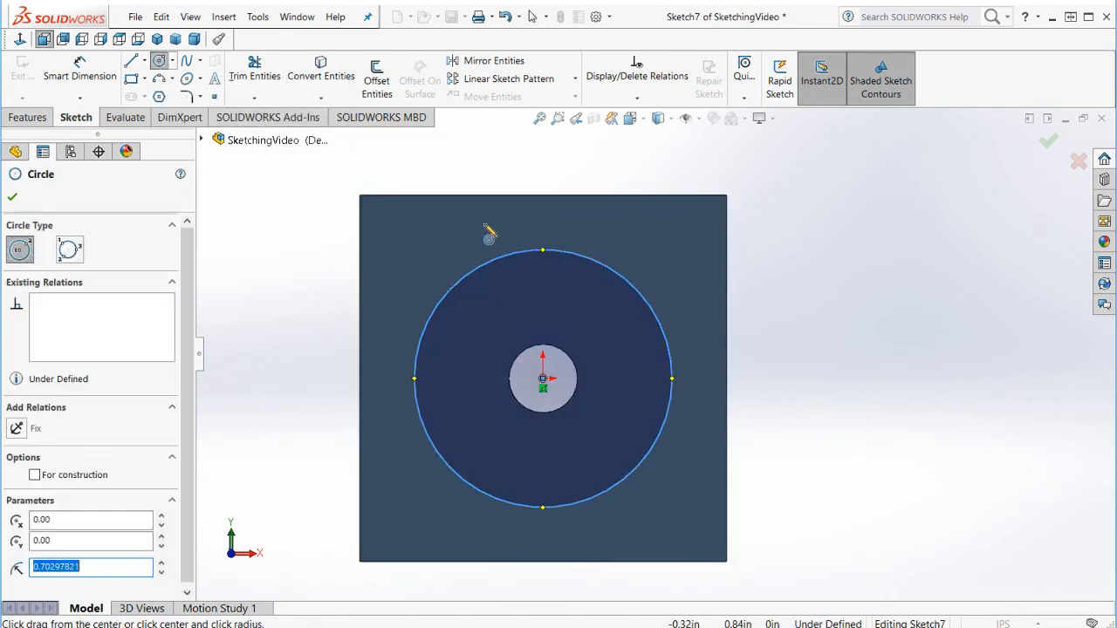
pyautogui.click(34, 475)
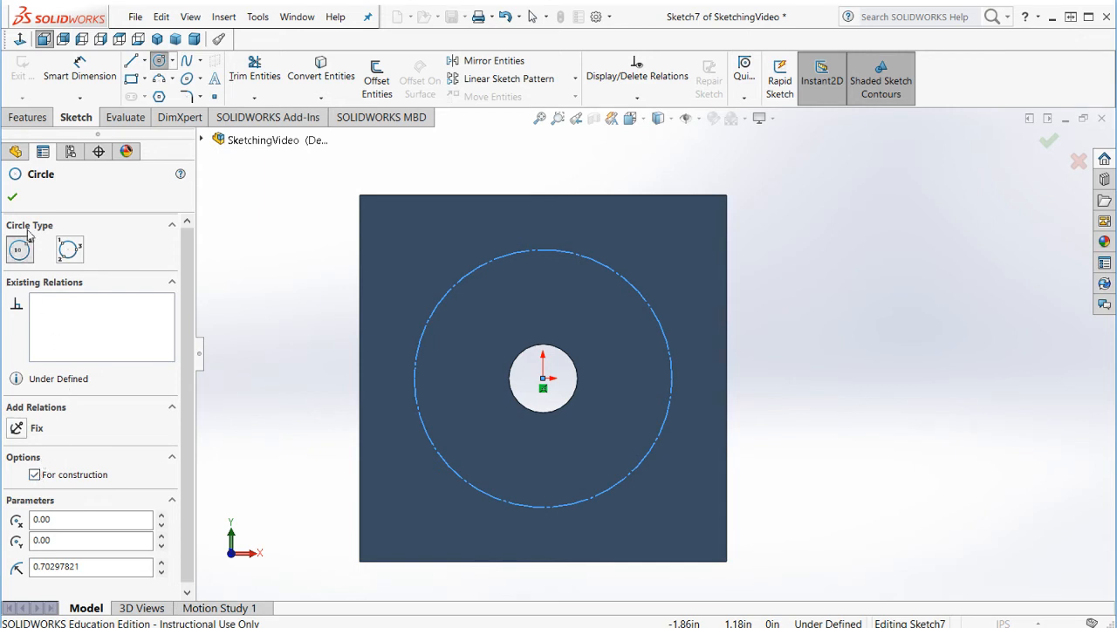
# Step: Sketch a diagonal centerline through the origin, from the construction circle's upper-left side to its lower-right side
pyautogui.click(216, 98)
pyautogui.click(131, 60)
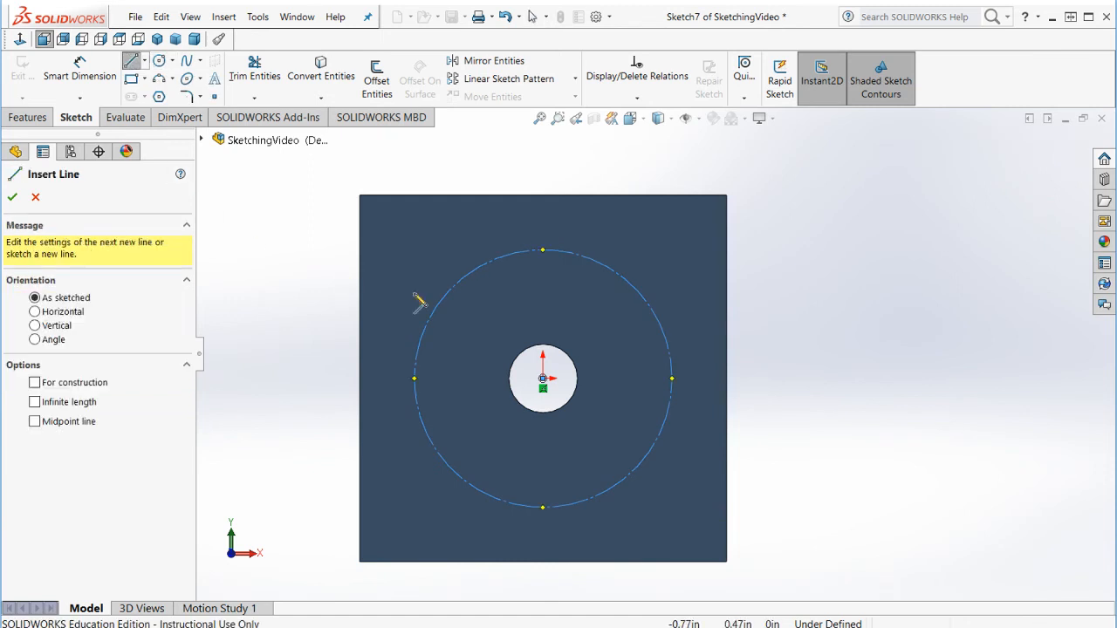
pyautogui.click(145, 61)
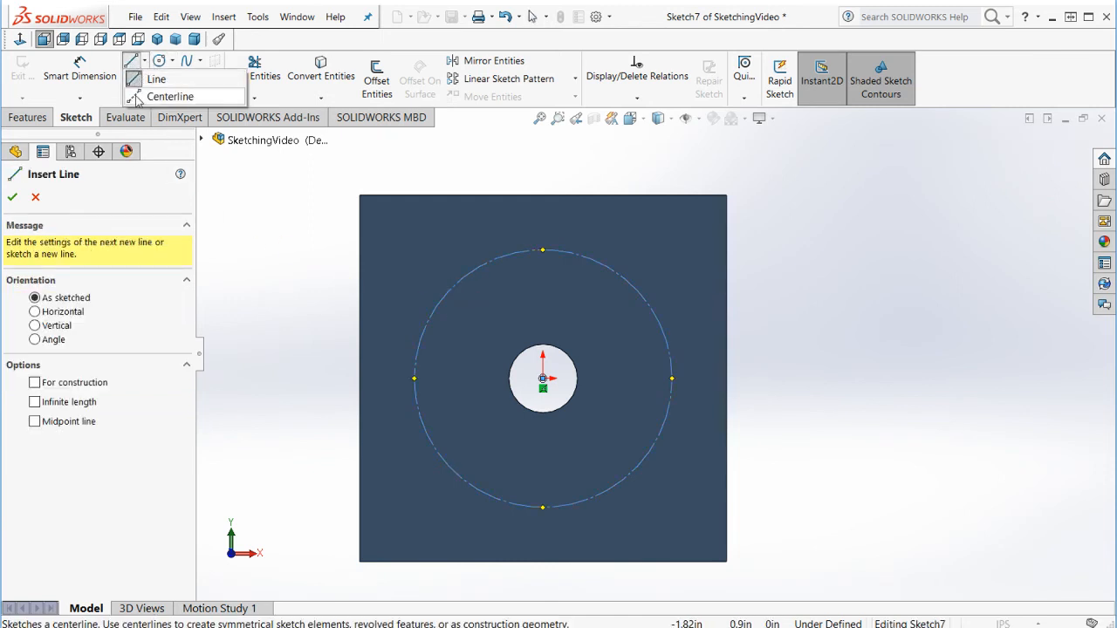
pyautogui.click(137, 98)
pyautogui.click(145, 61)
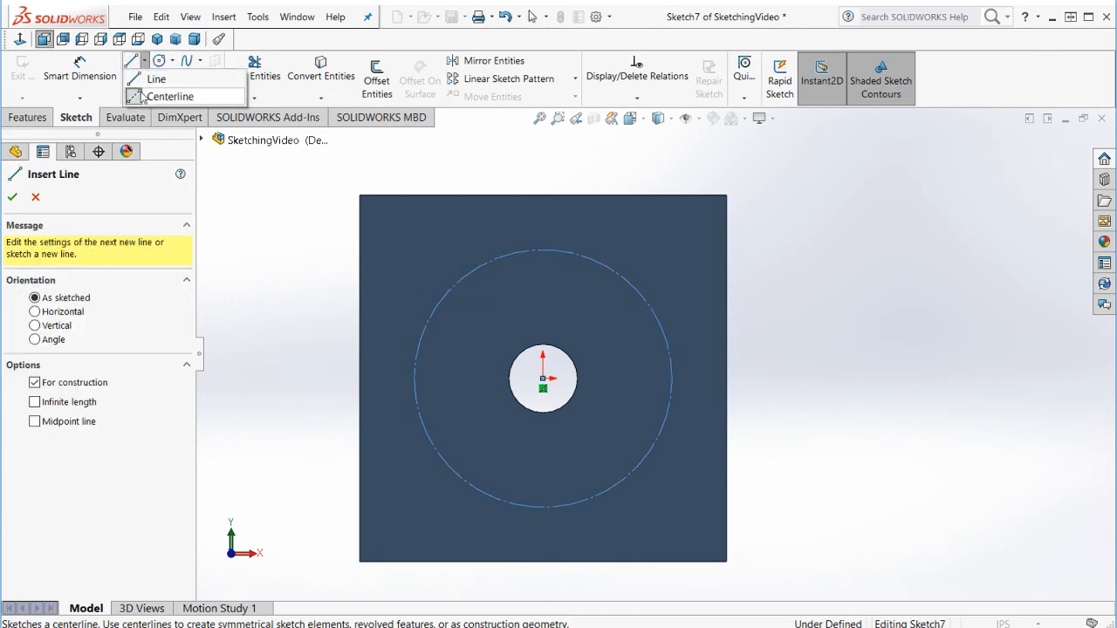
pyautogui.click(157, 96)
pyautogui.click(144, 61)
pyautogui.click(146, 83)
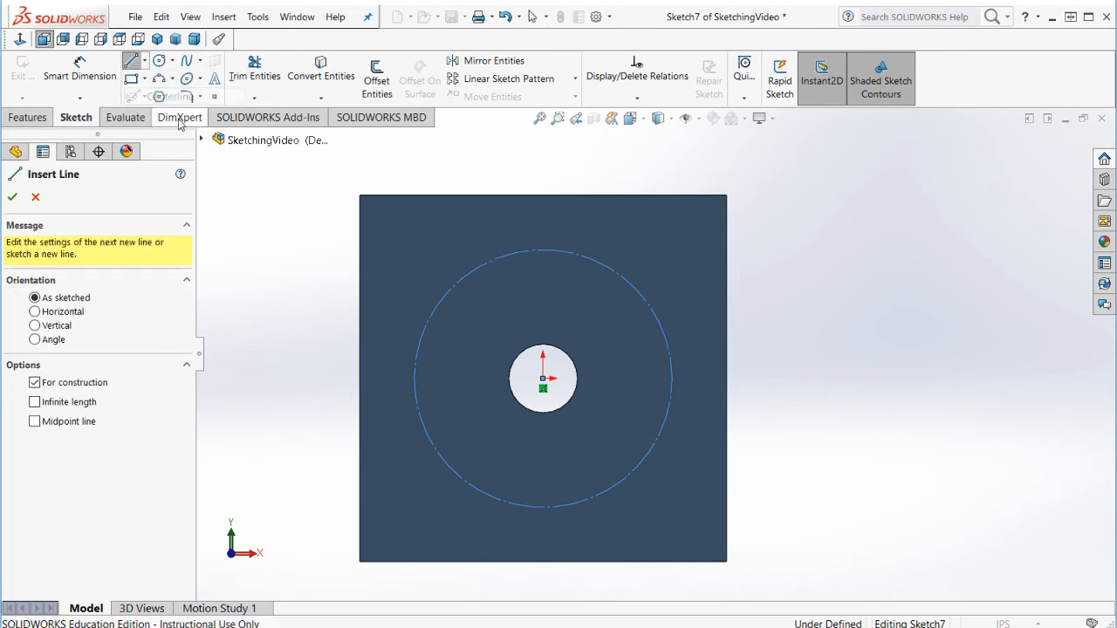
pyautogui.click(455, 294)
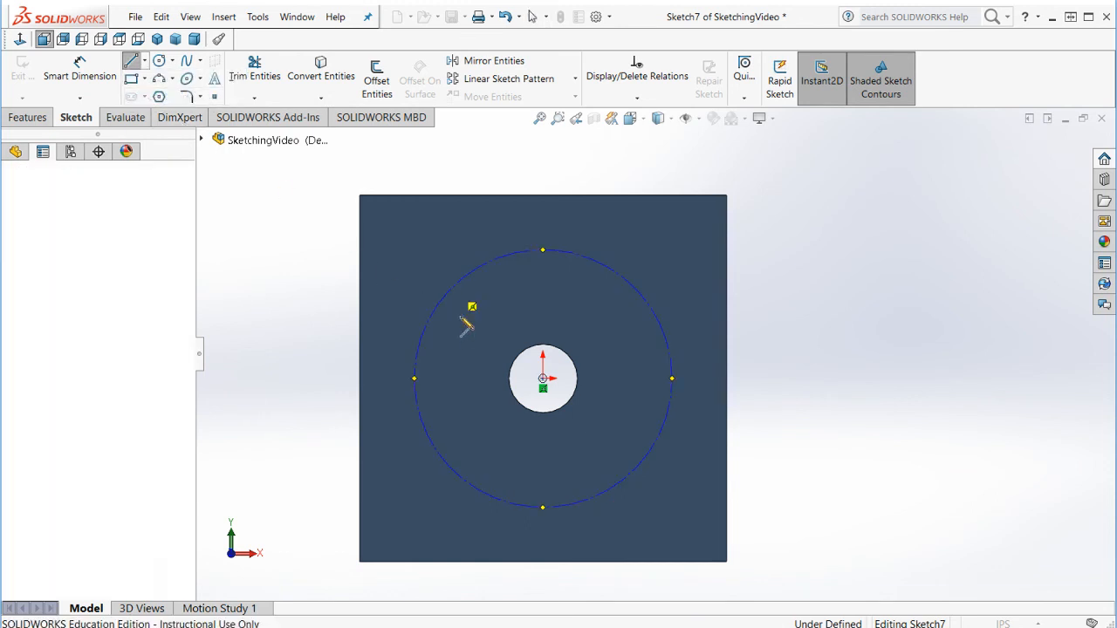
pyautogui.click(635, 469)
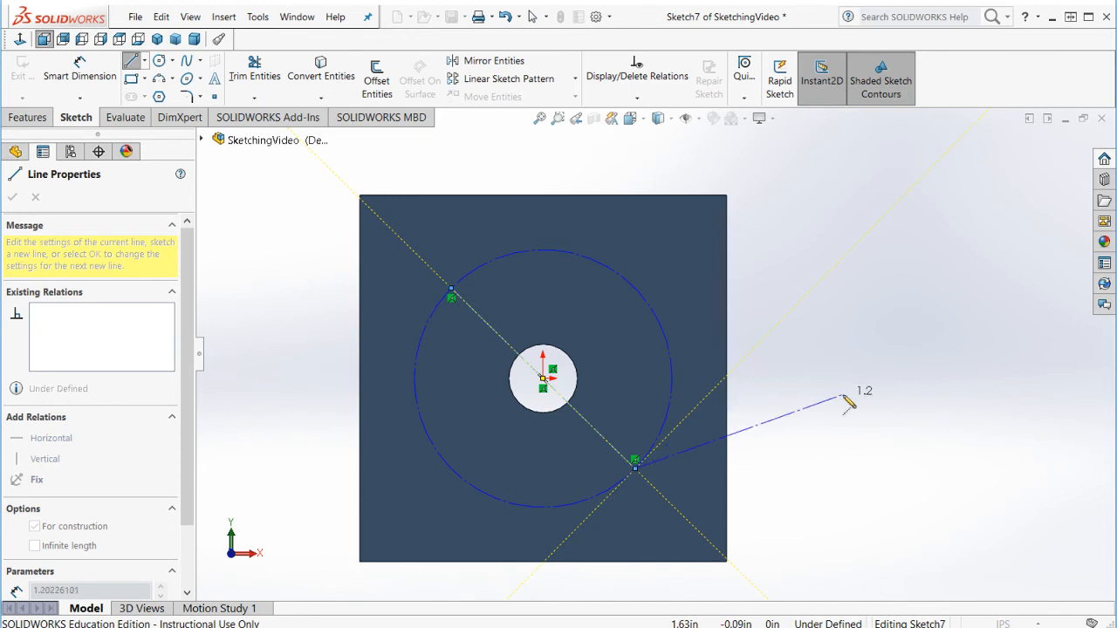
pyautogui.press('Escape')
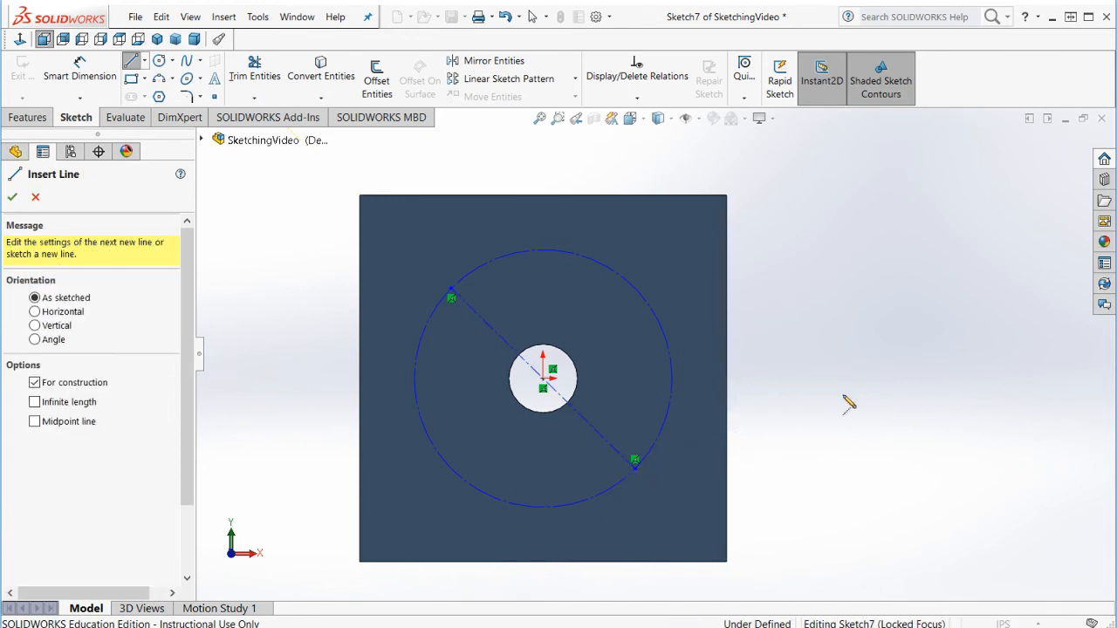
# Step: Sketch a second diagonal centerline from the circle's upper-right side to its lower-left side and make the two diagonals perpendicular
pyautogui.click(634, 291)
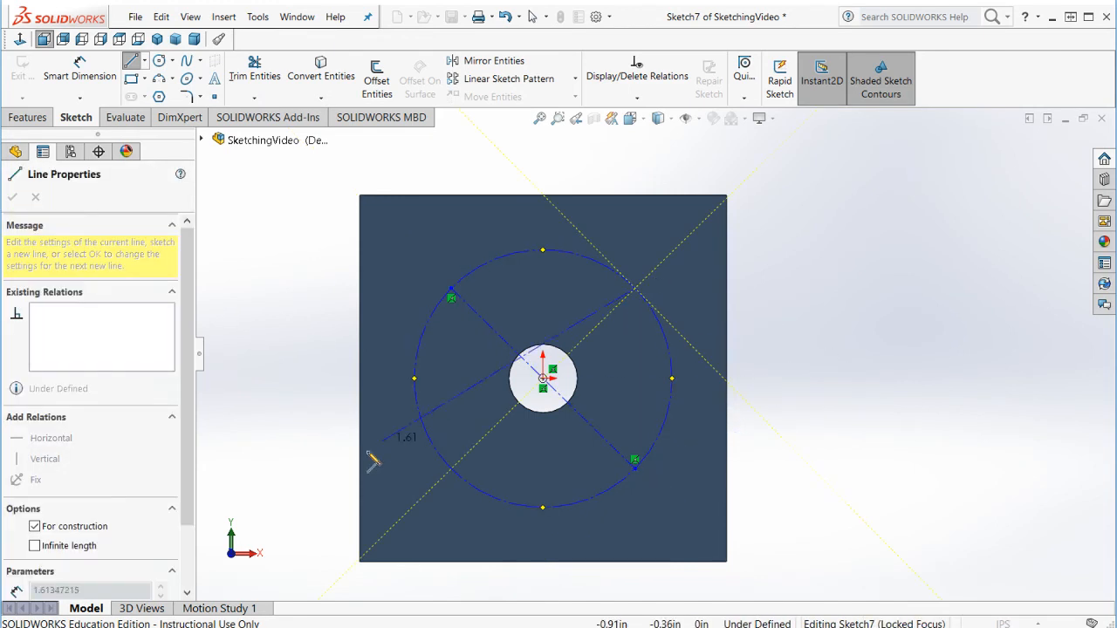
pyautogui.doubleClick(452, 470)
pyautogui.press('Escape')
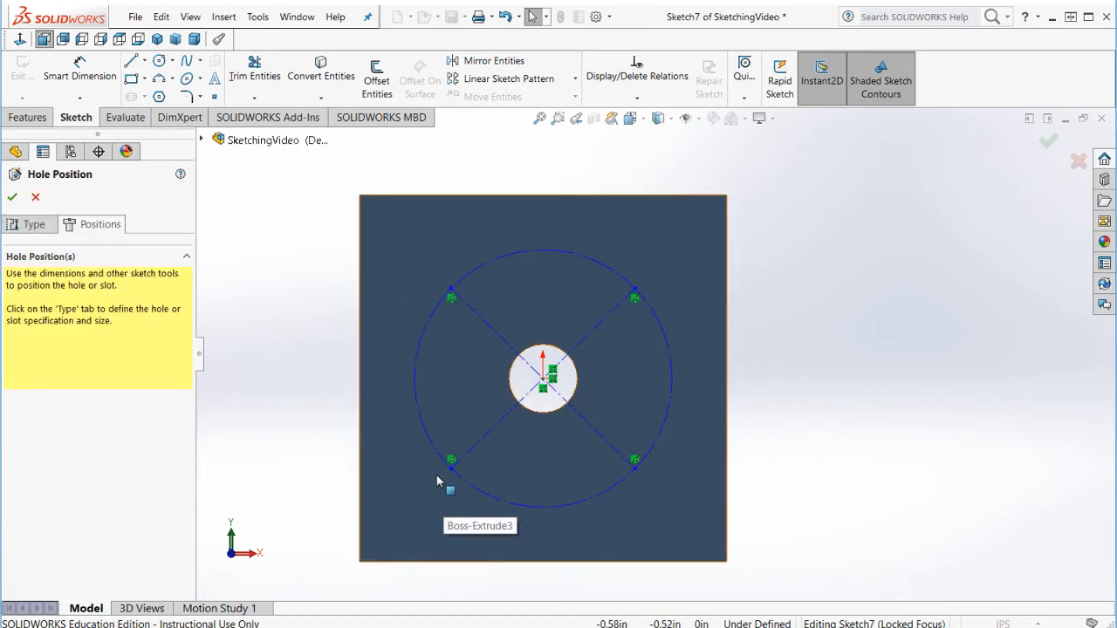
pyautogui.click(494, 336)
pyautogui.keyDown('ctrl'); pyautogui.click(594, 340); pyautogui.keyUp('ctrl')
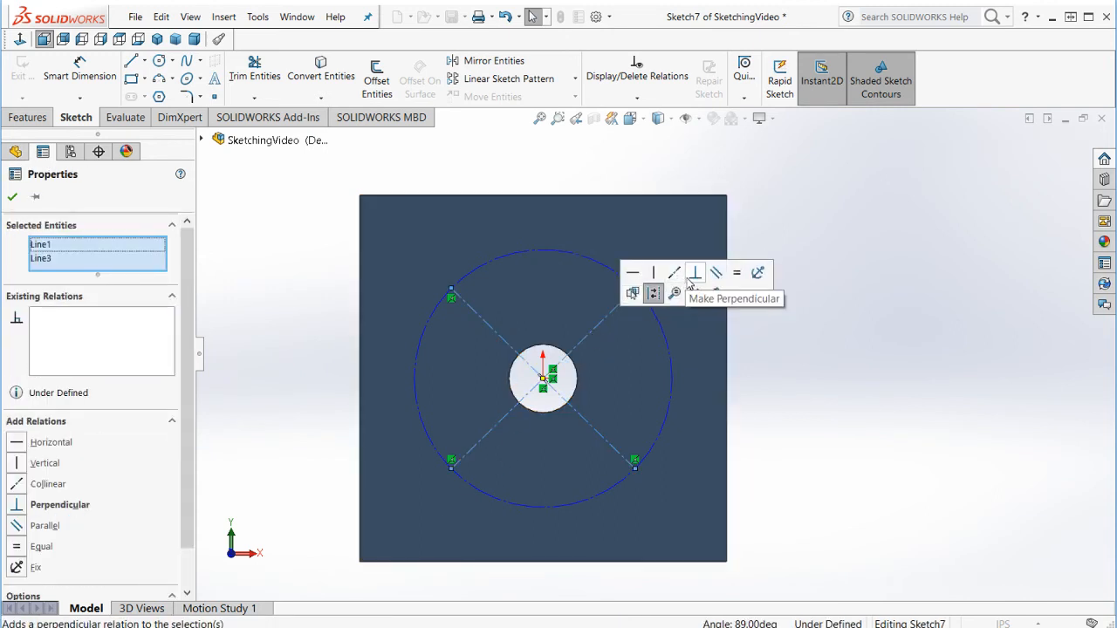
pyautogui.click(694, 275)
pyautogui.click(943, 416)
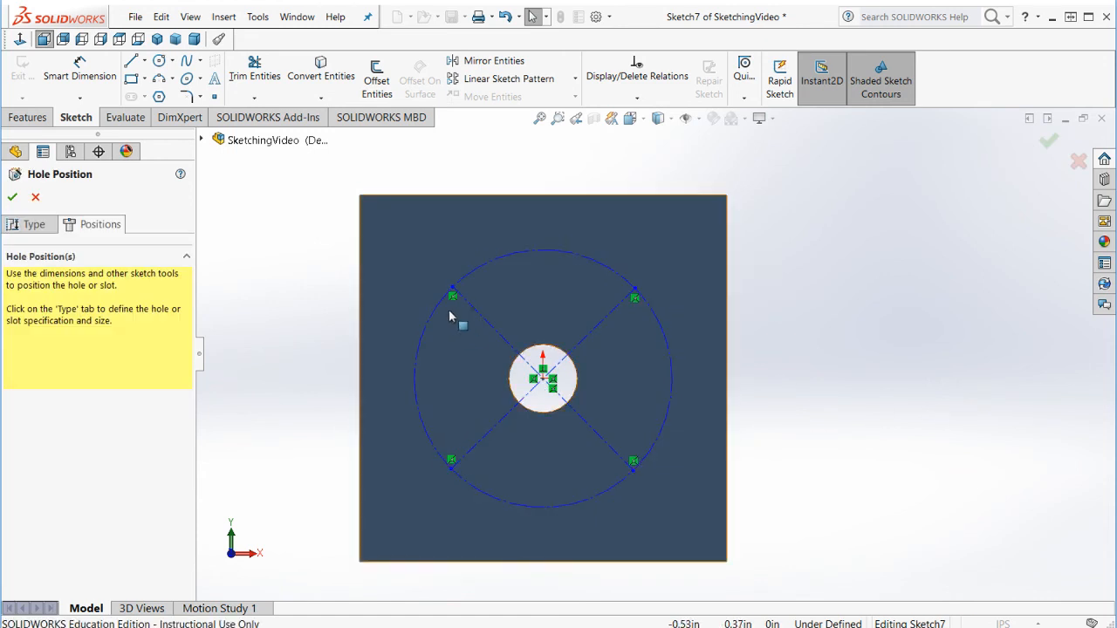
# Step: Sketch a vertical centerline from the origin up to the top of the construction circle
pyautogui.click(131, 61)
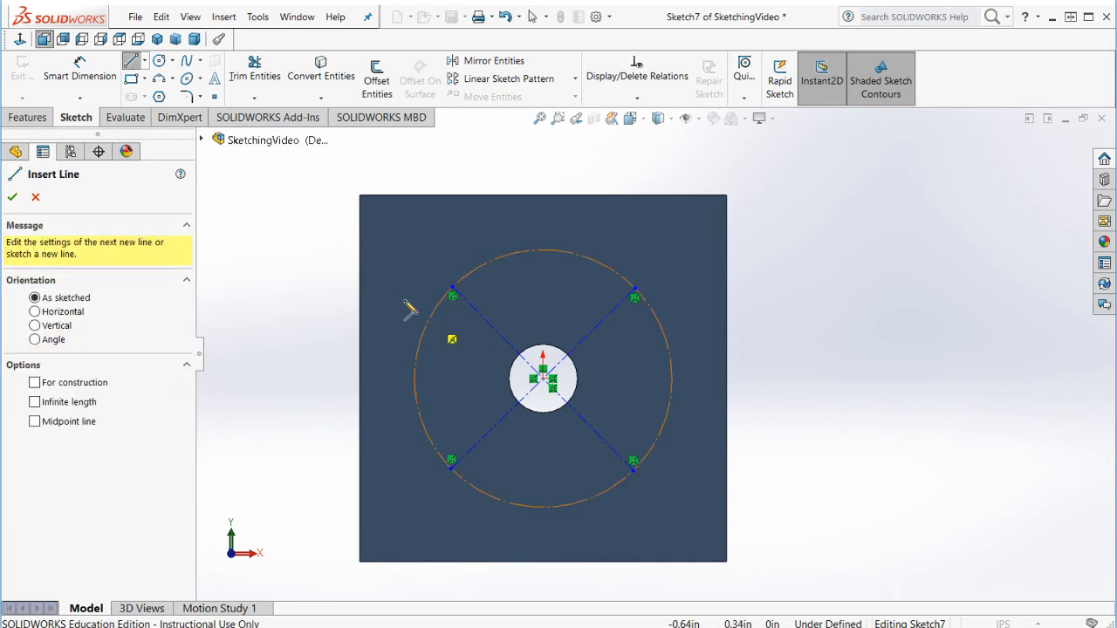
pyautogui.click(145, 61)
pyautogui.click(162, 95)
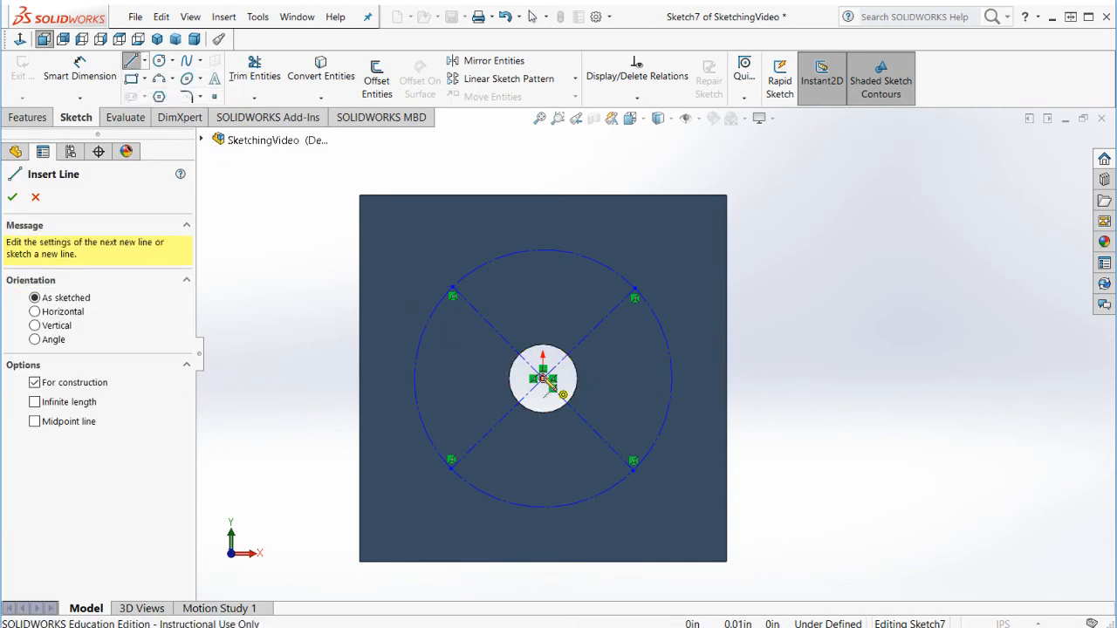
pyautogui.click(543, 378)
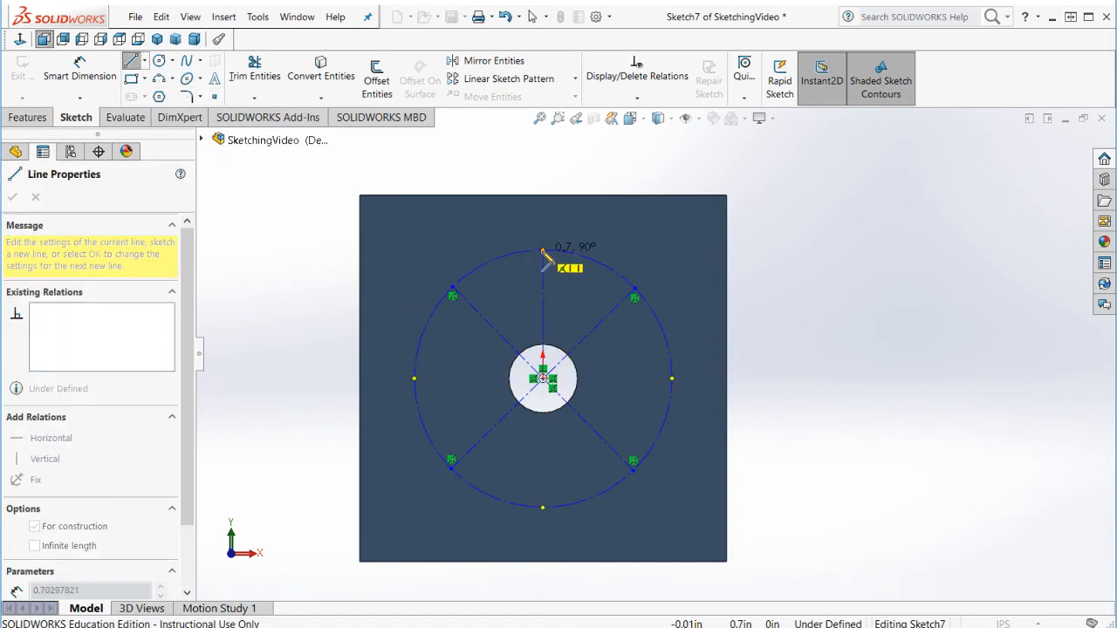
pyautogui.doubleClick(543, 252)
pyautogui.press('Escape')
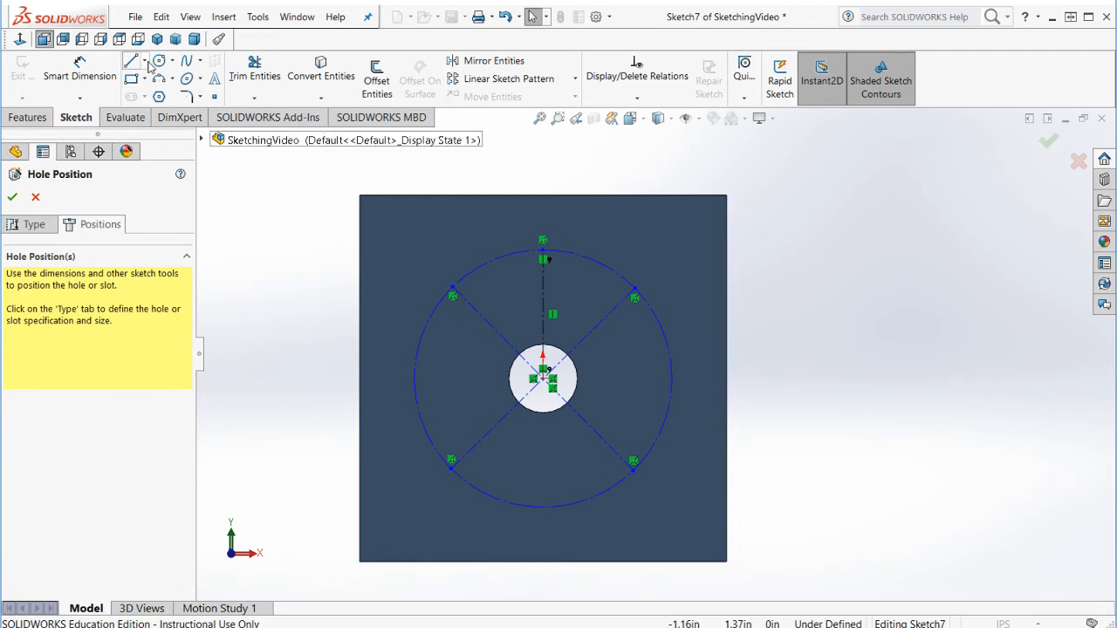
# Step: Dimension the angle between the vertical centerline and the upper-left diagonal as 45 degrees
pyautogui.click(79, 69)
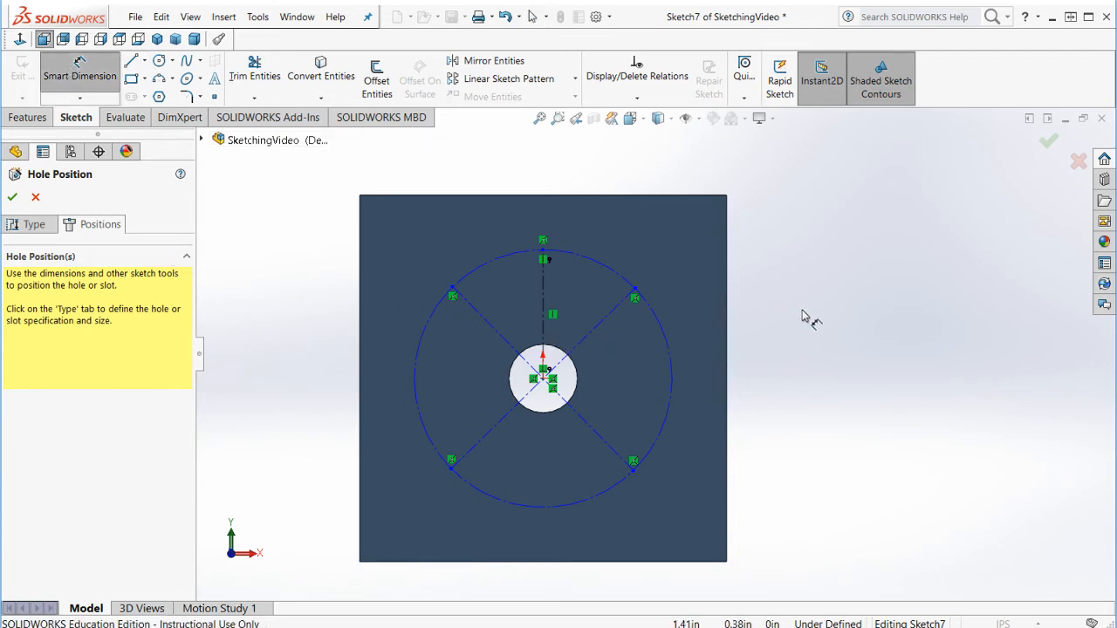
pyautogui.click(543, 299)
pyautogui.click(494, 327)
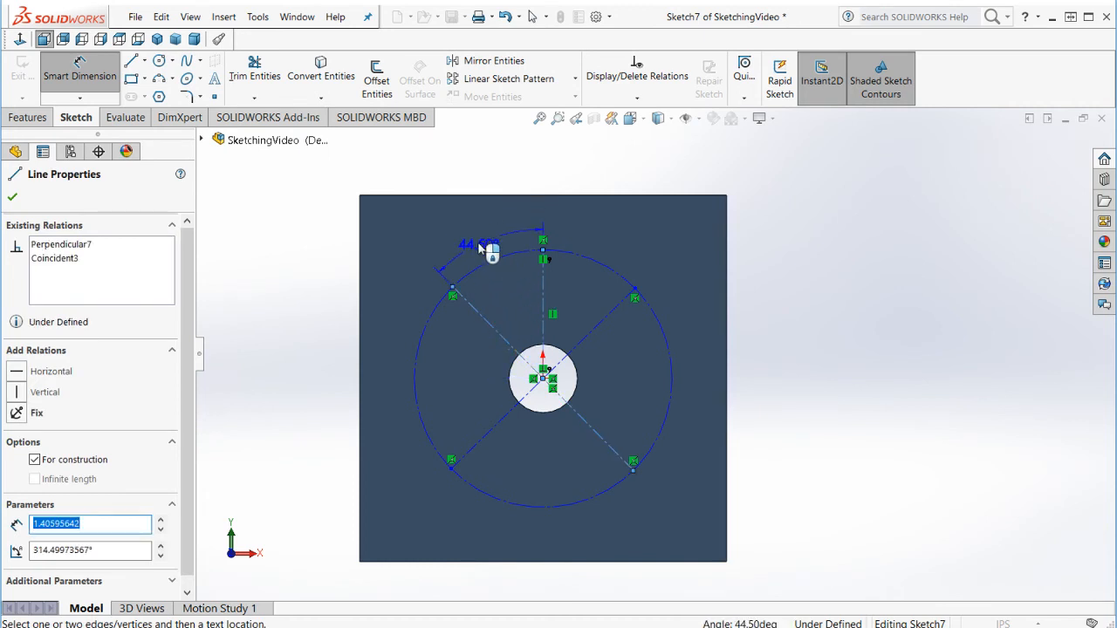
pyautogui.click(445, 167)
pyautogui.write('45')
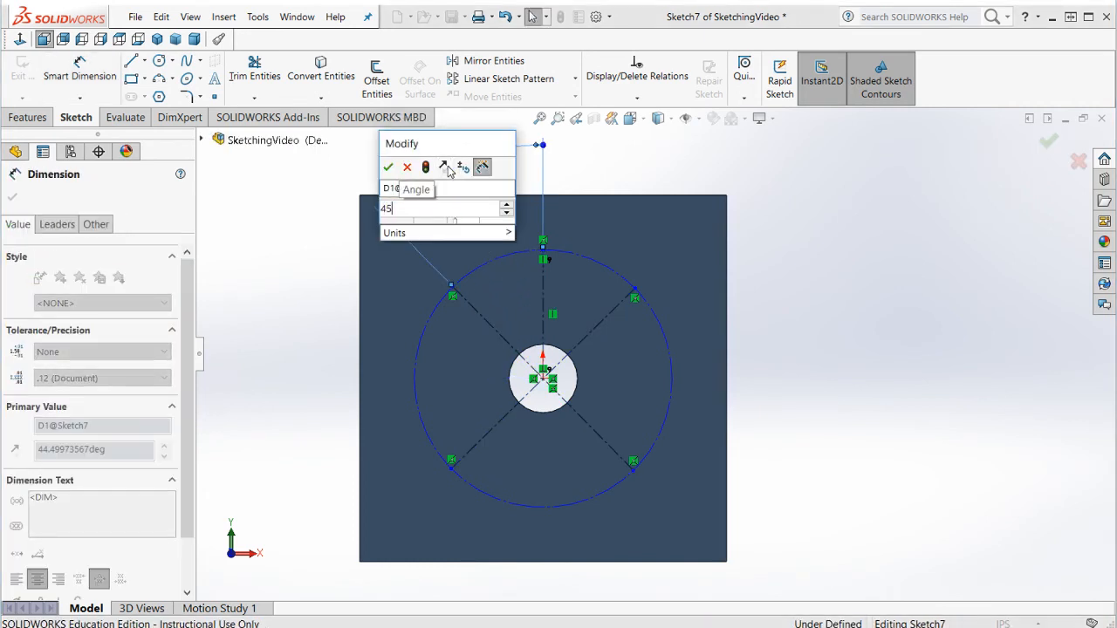
pyautogui.press('Return')
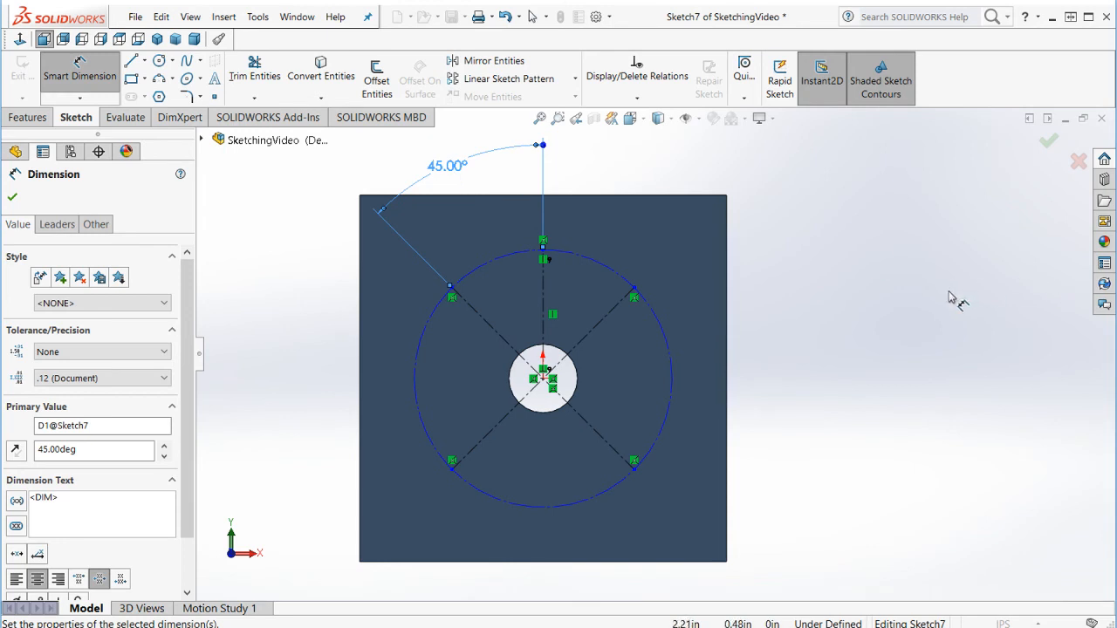
pyautogui.press('Escape')
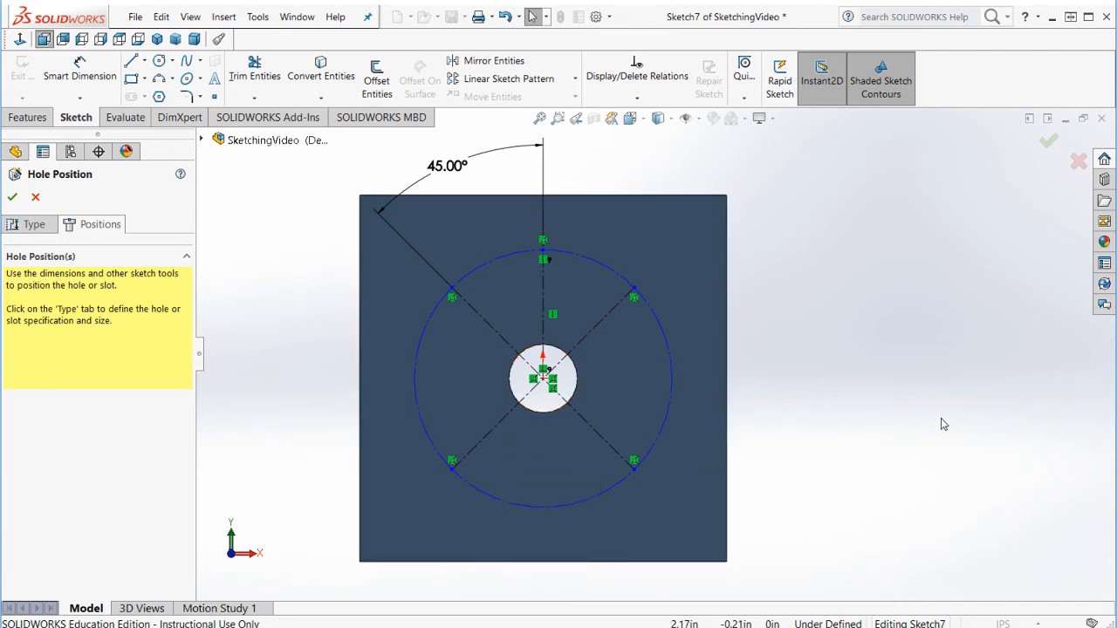
# Step: Place hole points at the four ends of the diagonal centerlines on the circle and finish the Hole Wizard feature
pyautogui.scroll(-2, 629, 284)
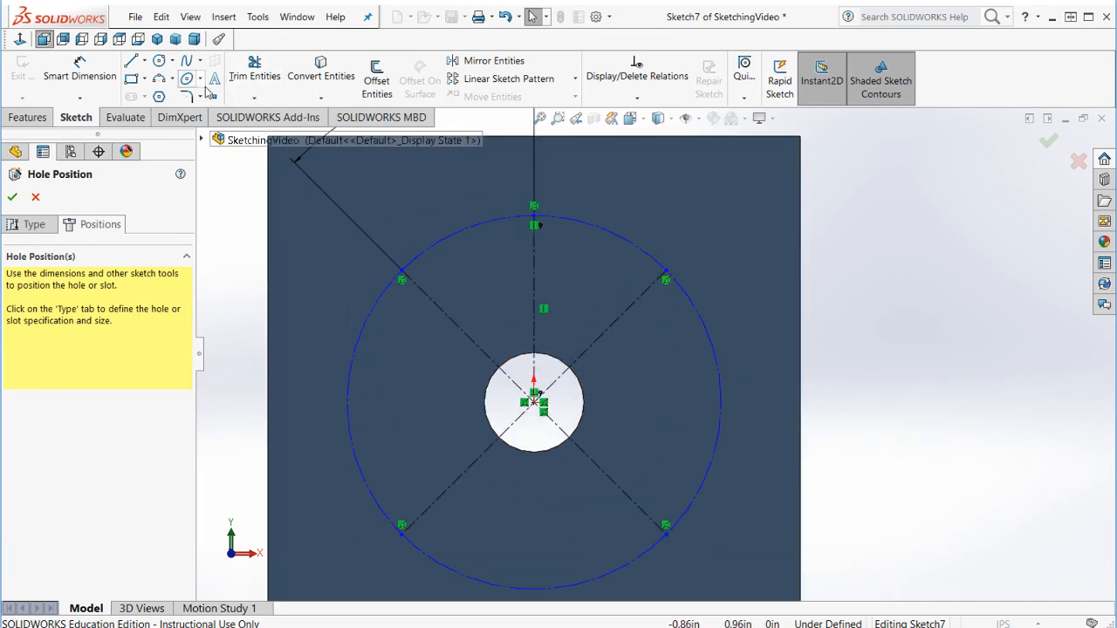
pyautogui.click(215, 97)
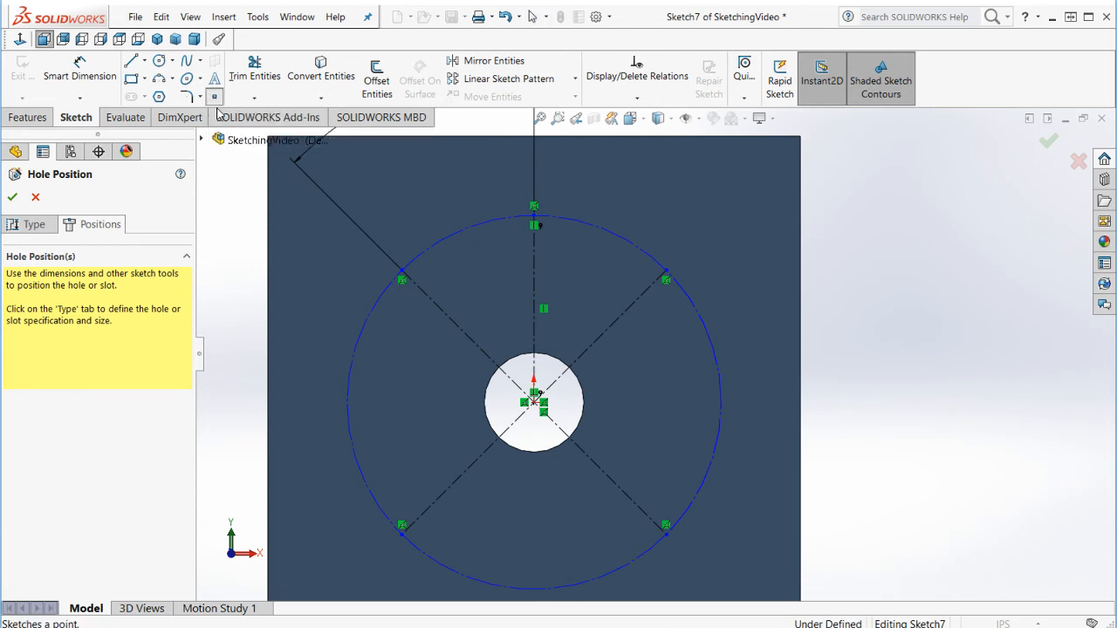
pyautogui.click(401, 271)
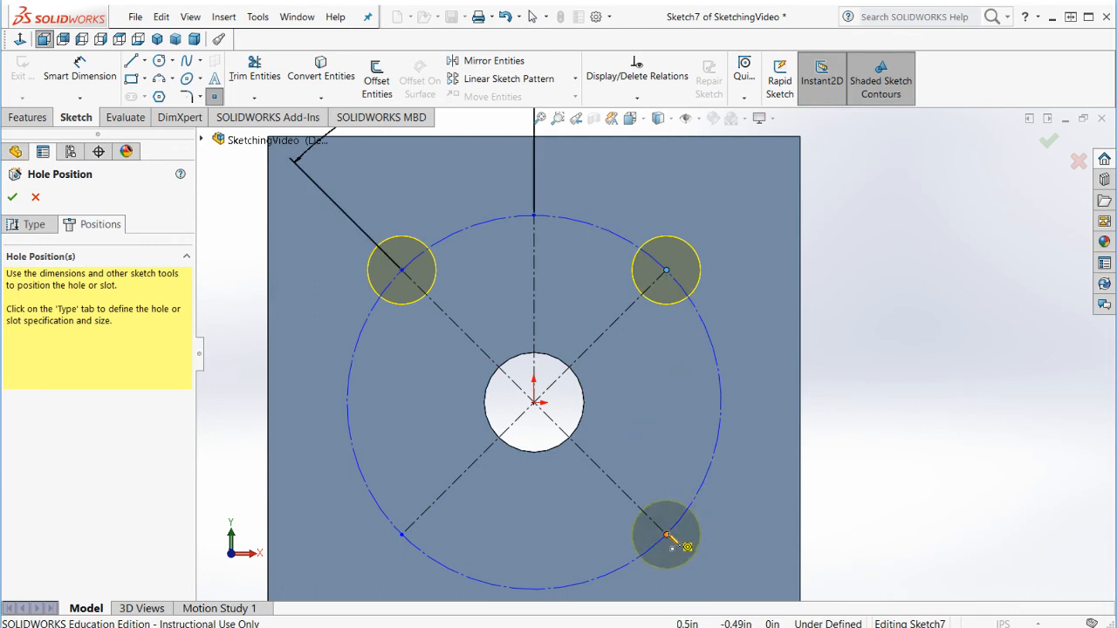
pyautogui.click(666, 534)
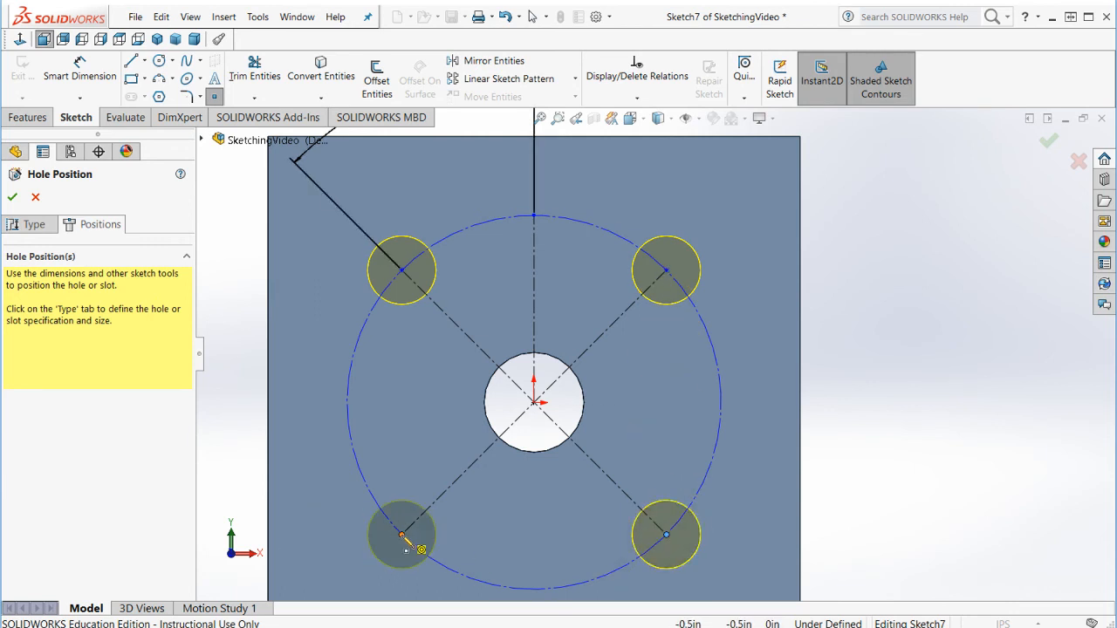
pyautogui.click(401, 534)
pyautogui.scroll(4, 591, 525)
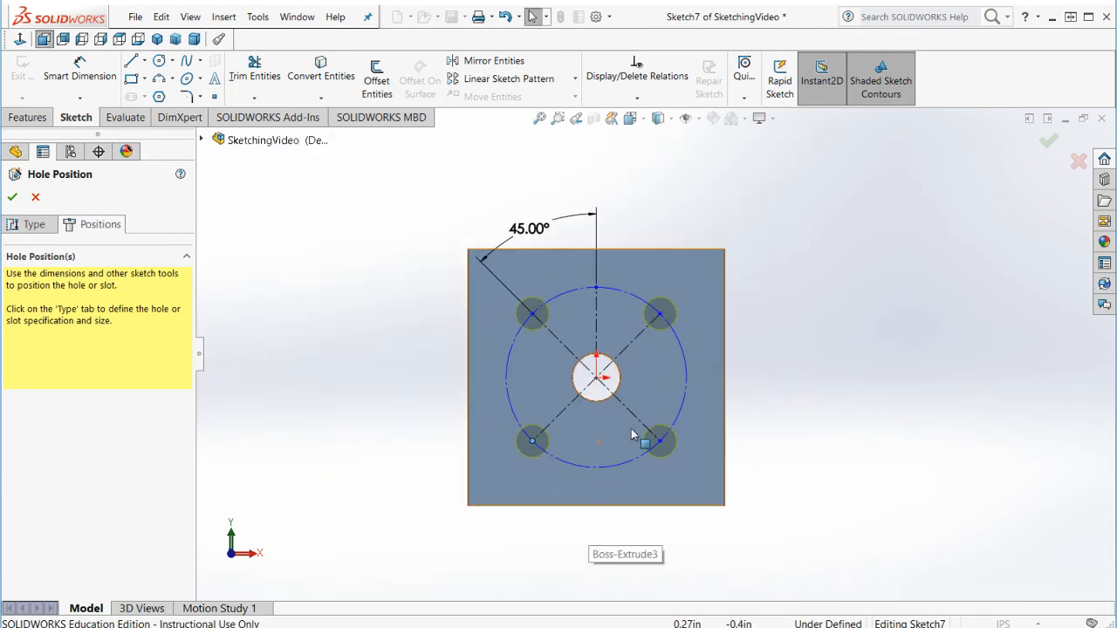
pyautogui.scroll(-2, 649, 405)
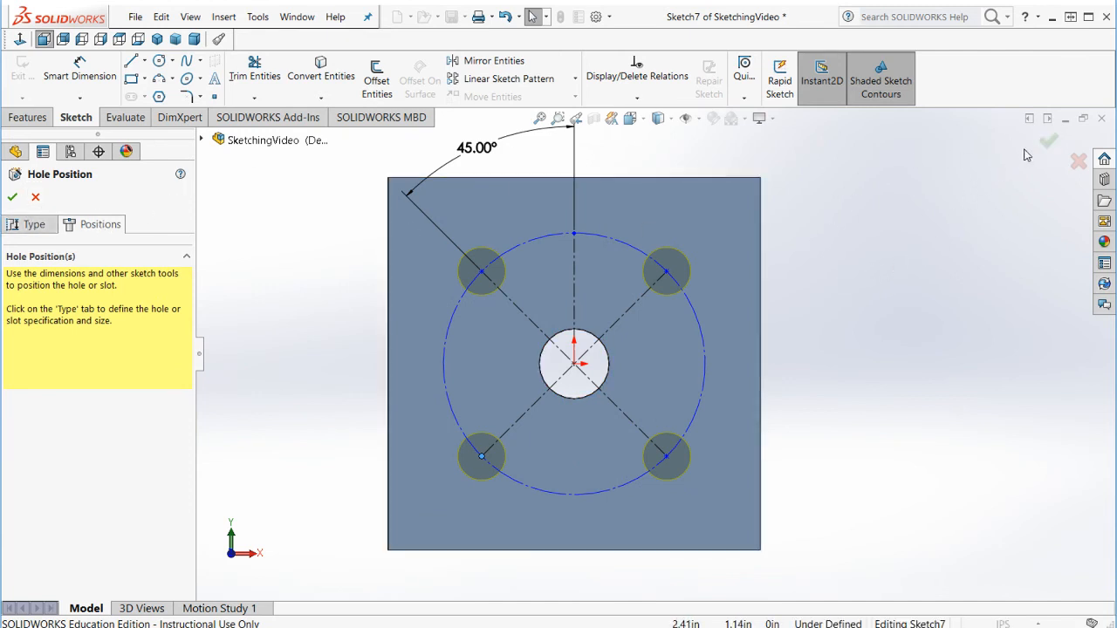
pyautogui.click(1049, 142)
pyautogui.click(859, 381)
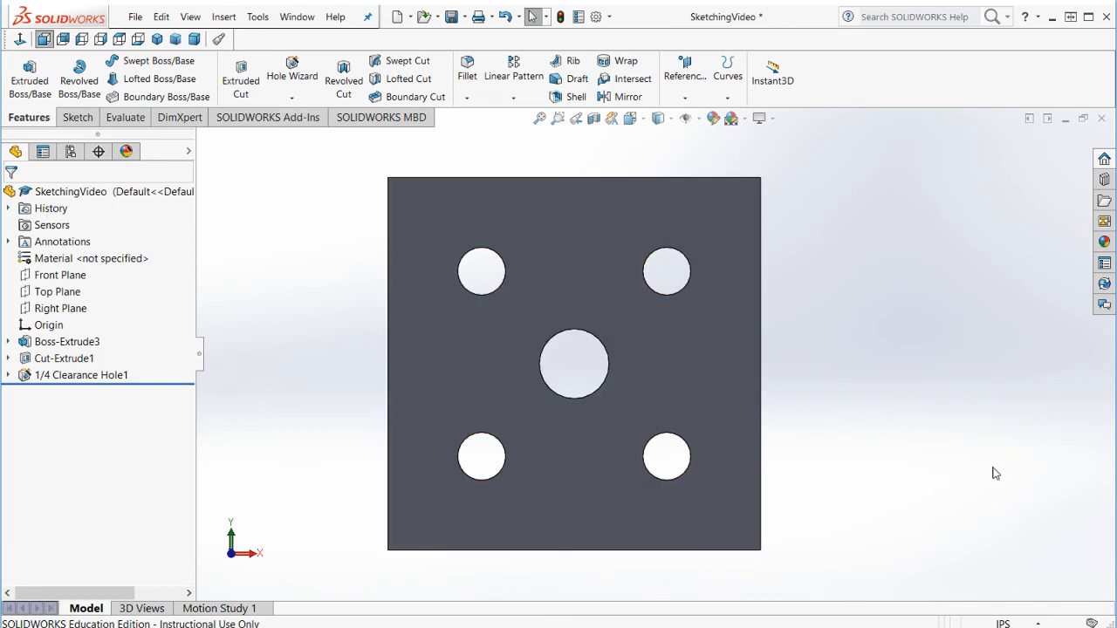
# Step: Edit the four 1/4 clearance holes, setting the hole size to #6 and turning on the custom sizing display
pyautogui.click(8, 376)
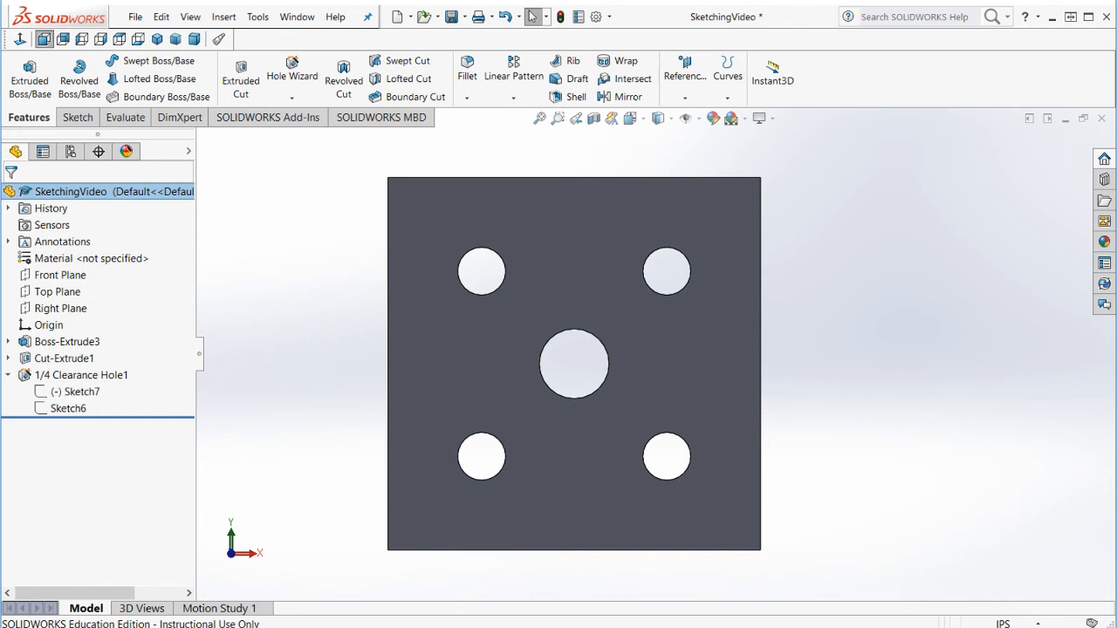
pyautogui.click(79, 375)
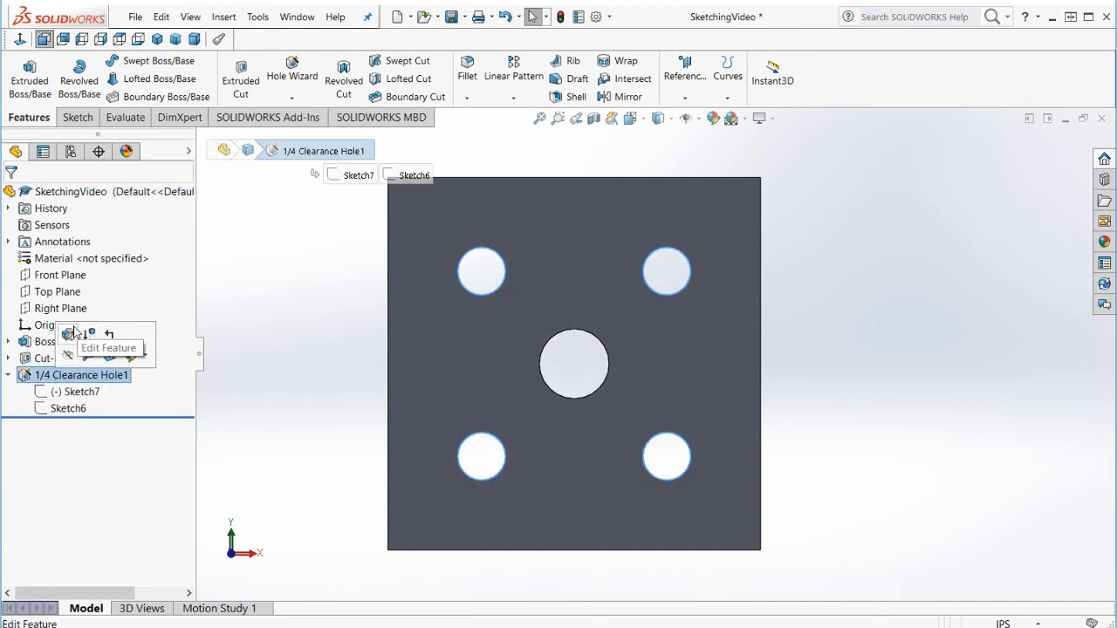
pyautogui.click(68, 336)
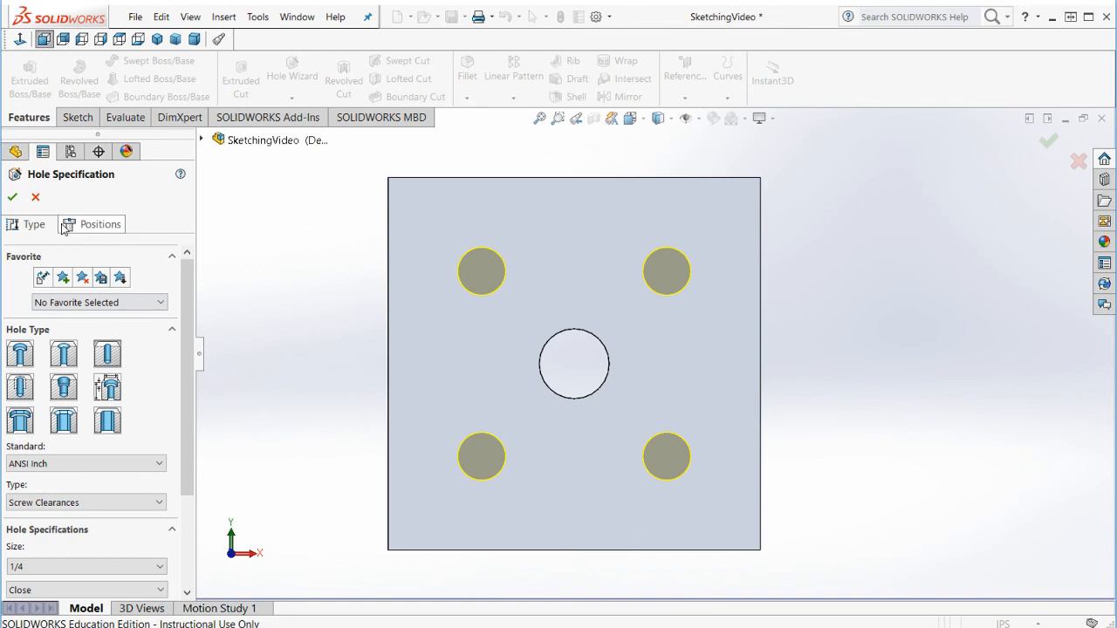
pyautogui.scroll(-3, 58, 466)
pyautogui.click(62, 473)
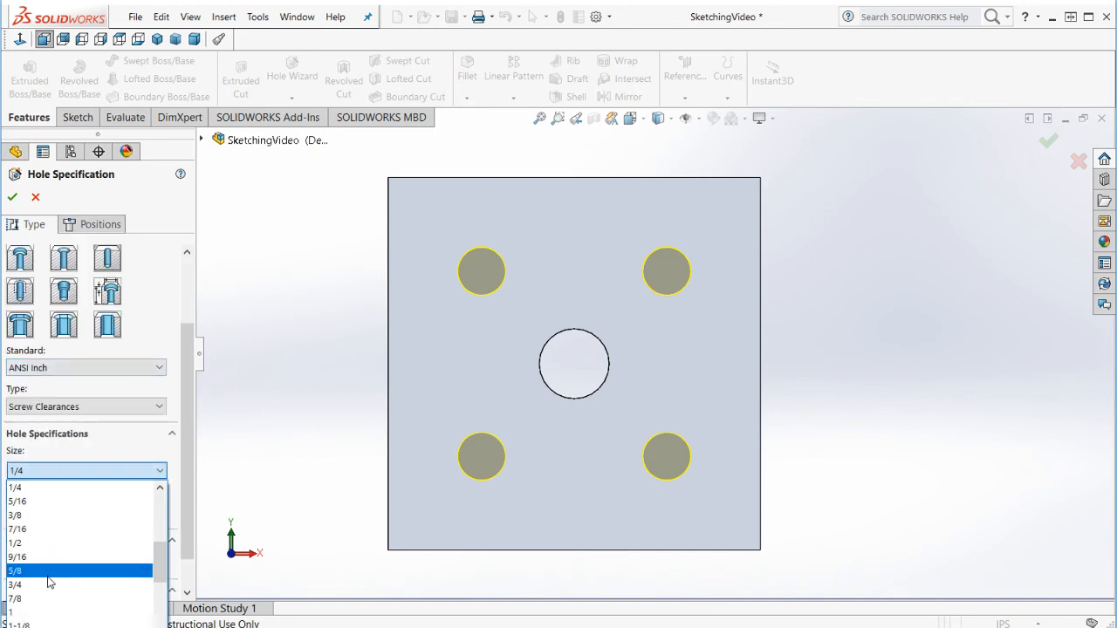
pyautogui.scroll(2, 47, 575)
pyautogui.click(30, 520)
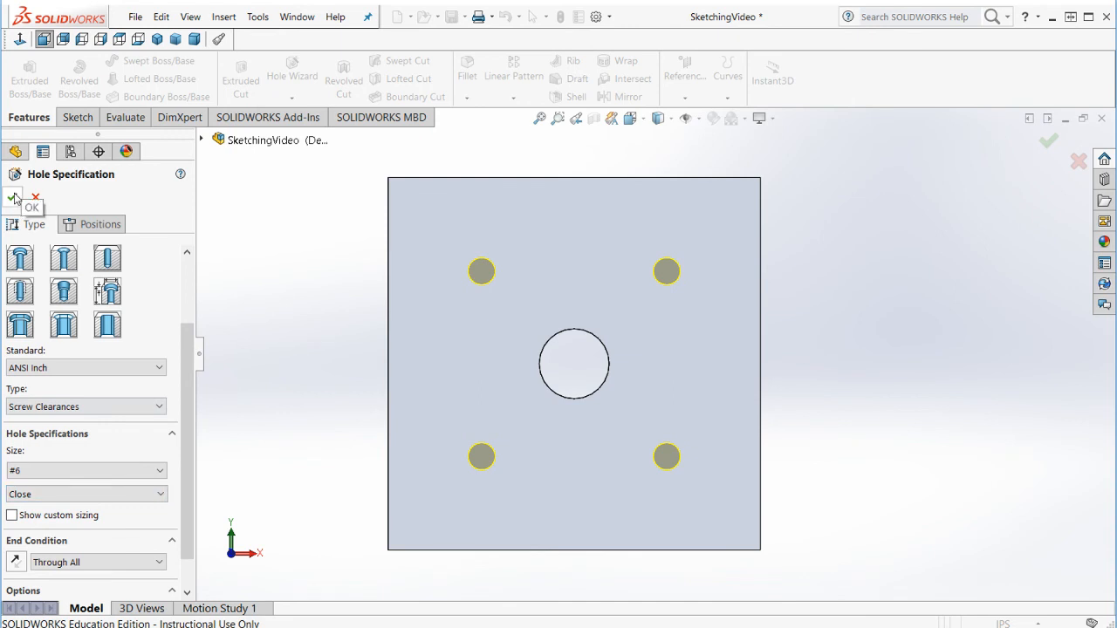
pyautogui.scroll(-1, 39, 519)
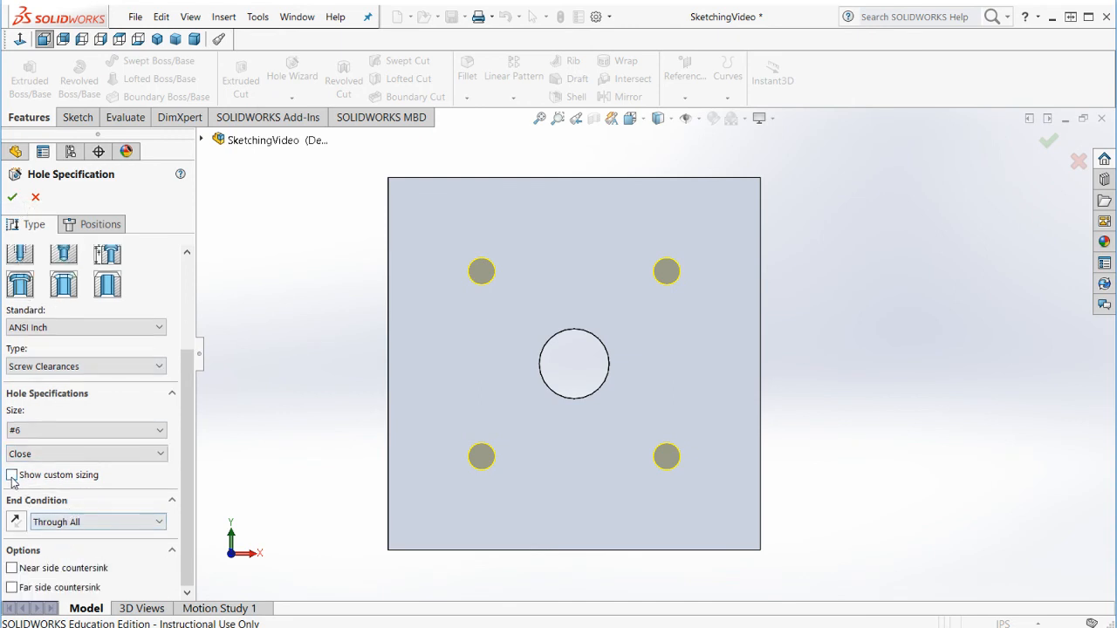
pyautogui.click(13, 476)
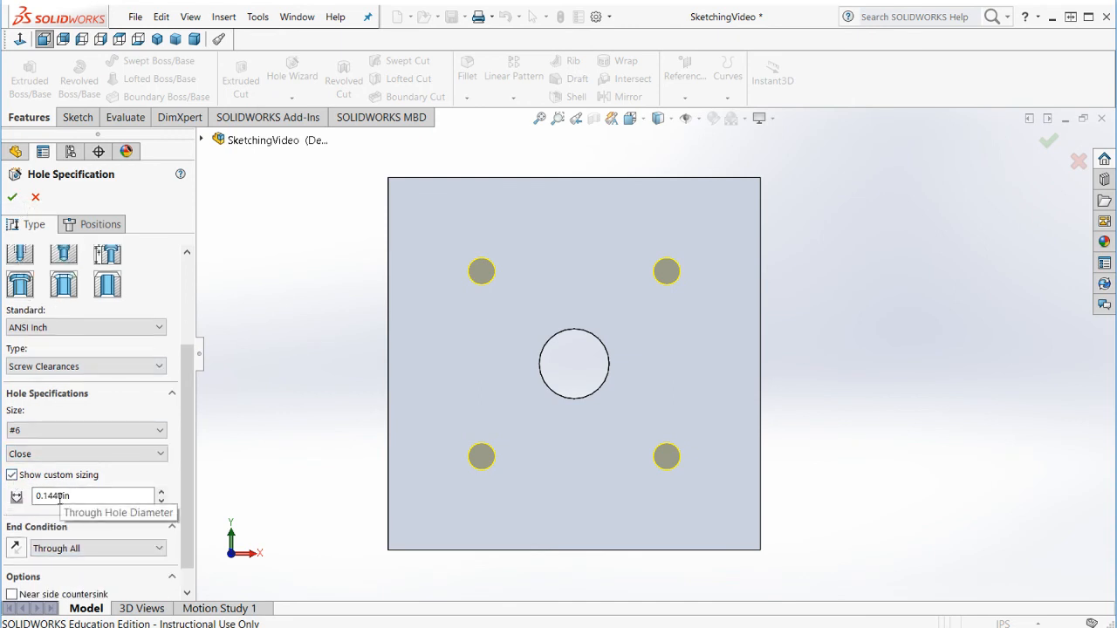
pyautogui.click(14, 199)
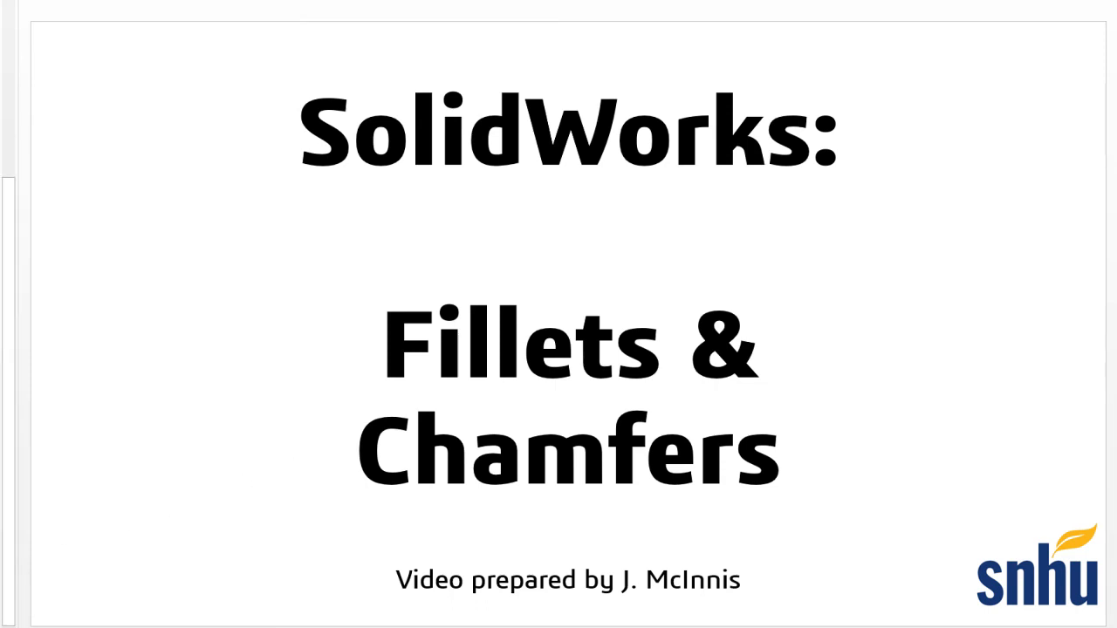
pyautogui.scroll(-2, 4, 349)
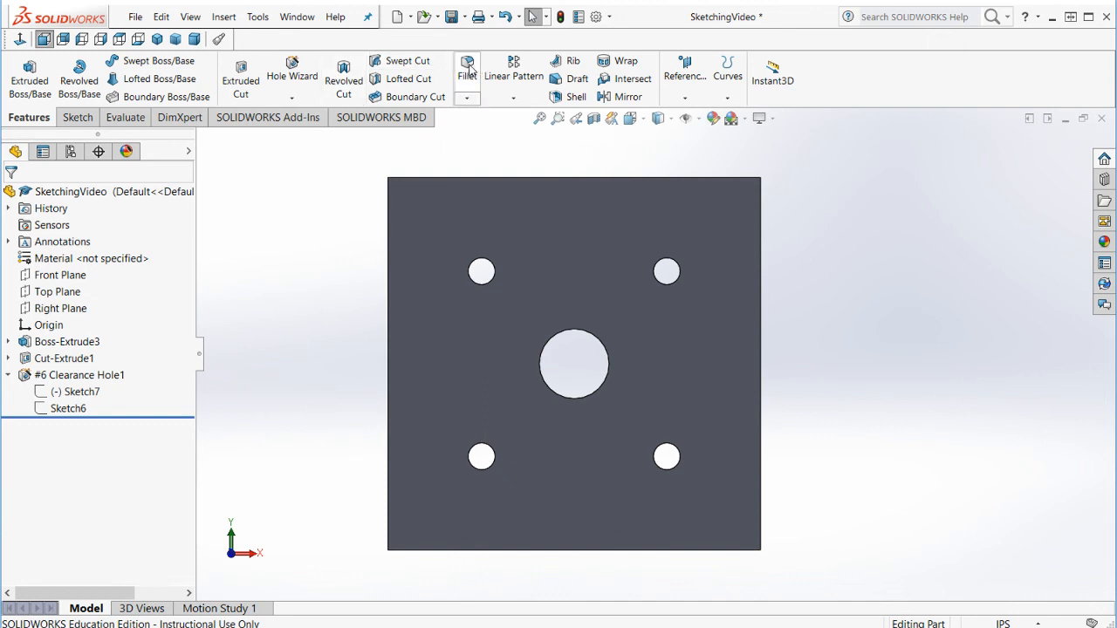
# Step: Fillet the plate's upper-left corner edge with a symmetric 0.10 in radius
pyautogui.click(467, 98)
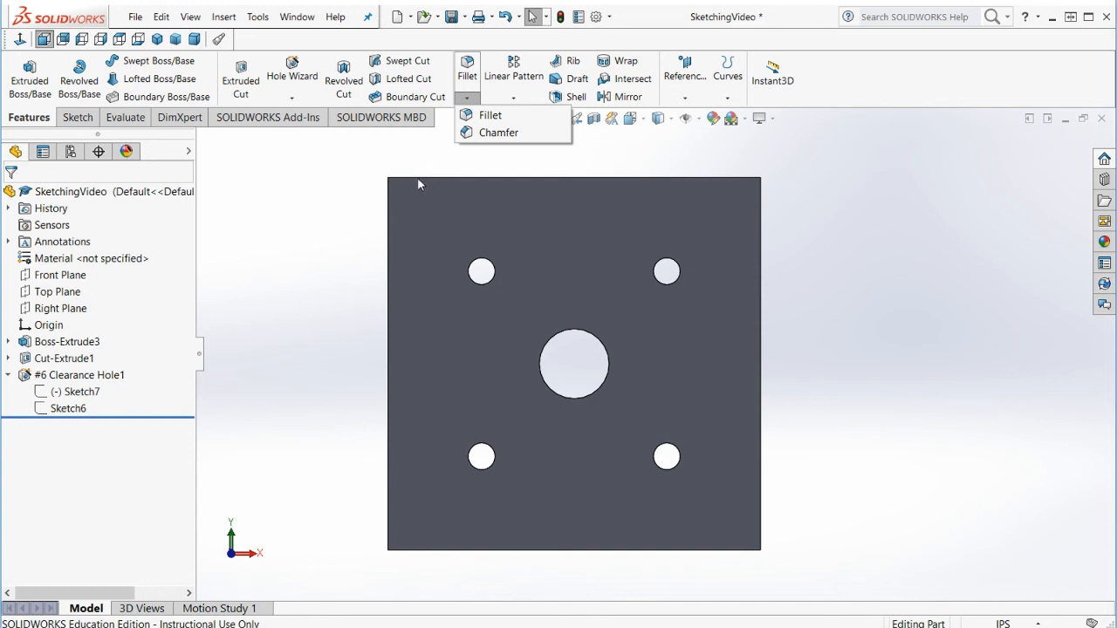
pyautogui.click(487, 119)
pyautogui.moveTo(274, 207); pyautogui.dragTo(319, 259, button='middle')
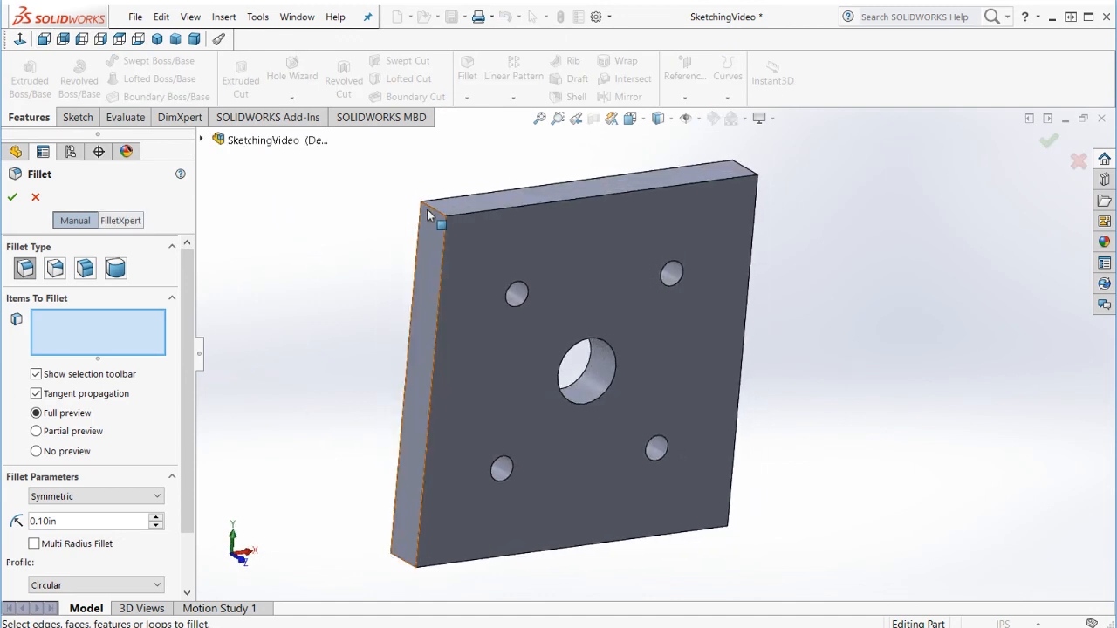
pyautogui.click(427, 216)
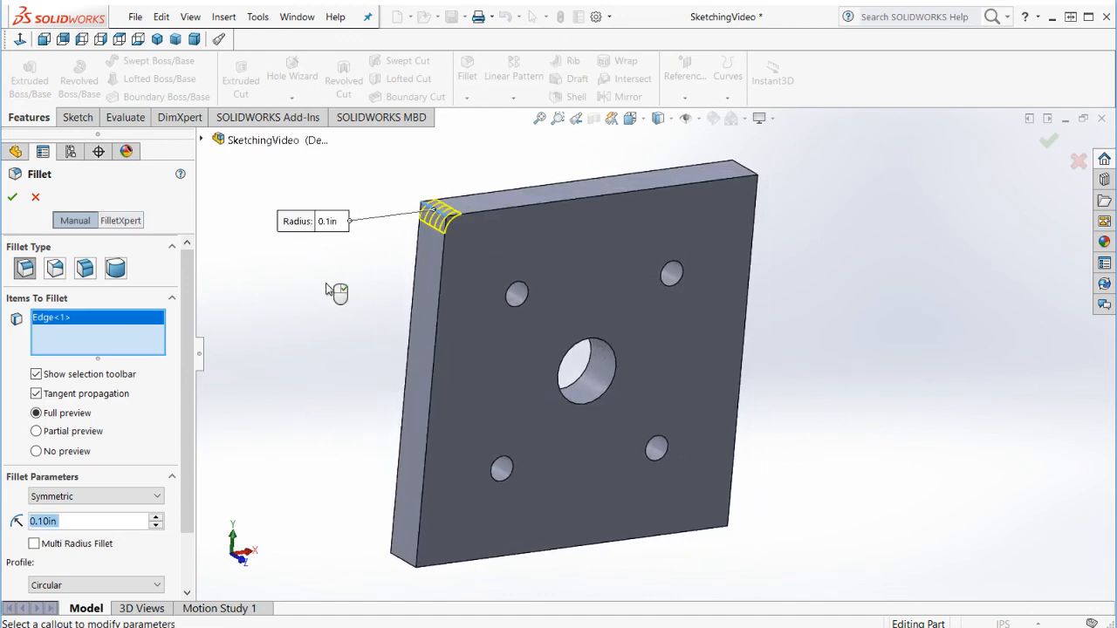
pyautogui.click(54, 520)
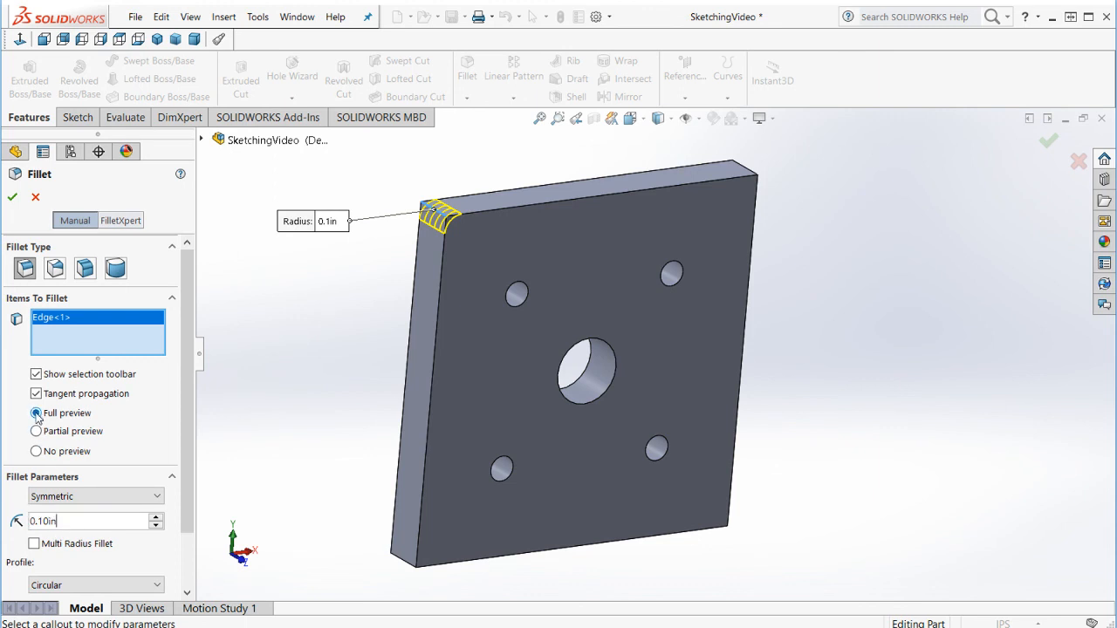
pyautogui.moveTo(545, 500); pyautogui.dragTo(475, 461, button='middle')
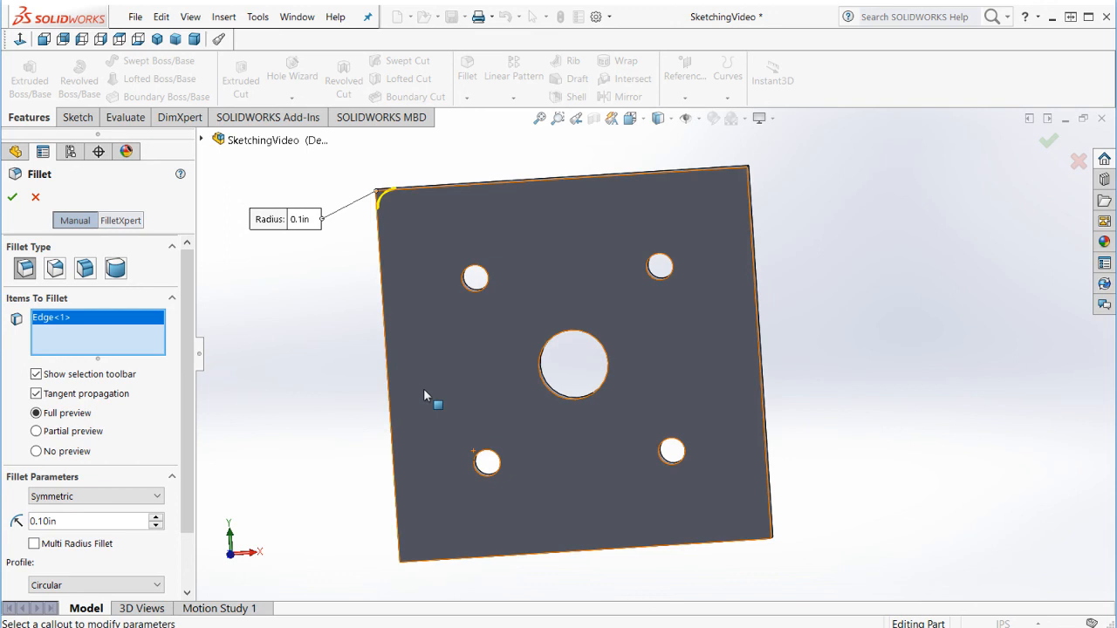
pyautogui.click(11, 197)
pyautogui.scroll(-5, 412, 240)
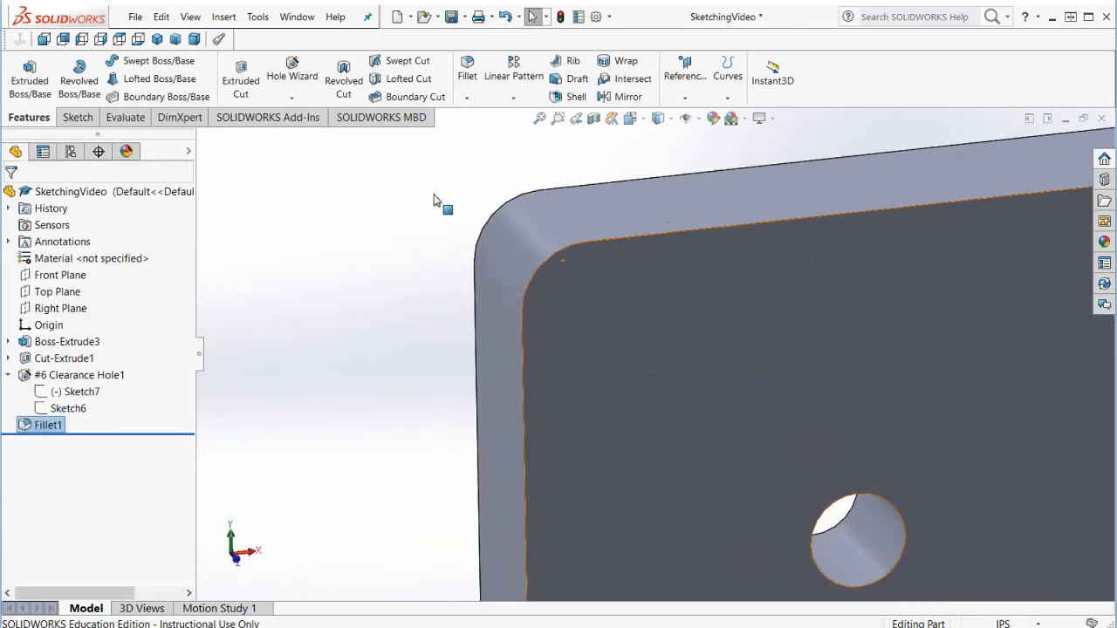
pyautogui.scroll(1, 560, 299)
pyautogui.scroll(4, 917, 351)
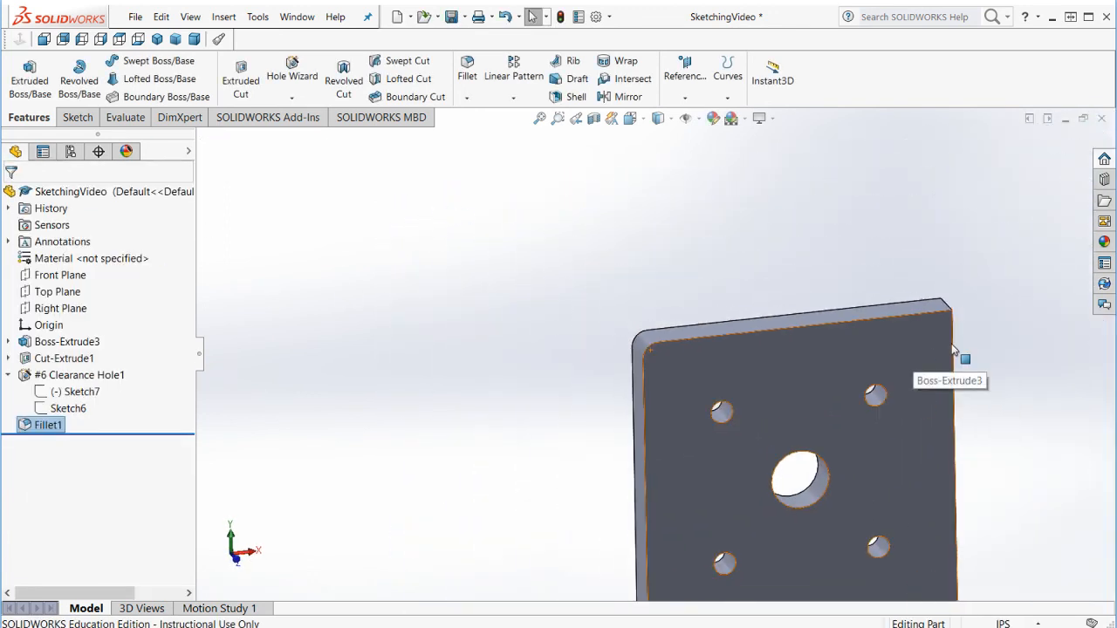
# Step: Chamfer the plate's upper-right corner edge with a distance of 0.25 in and an angle of 45 degrees
pyautogui.moveTo(953, 349); pyautogui.dragTo(689, 148, button='middle')
pyautogui.click(467, 98)
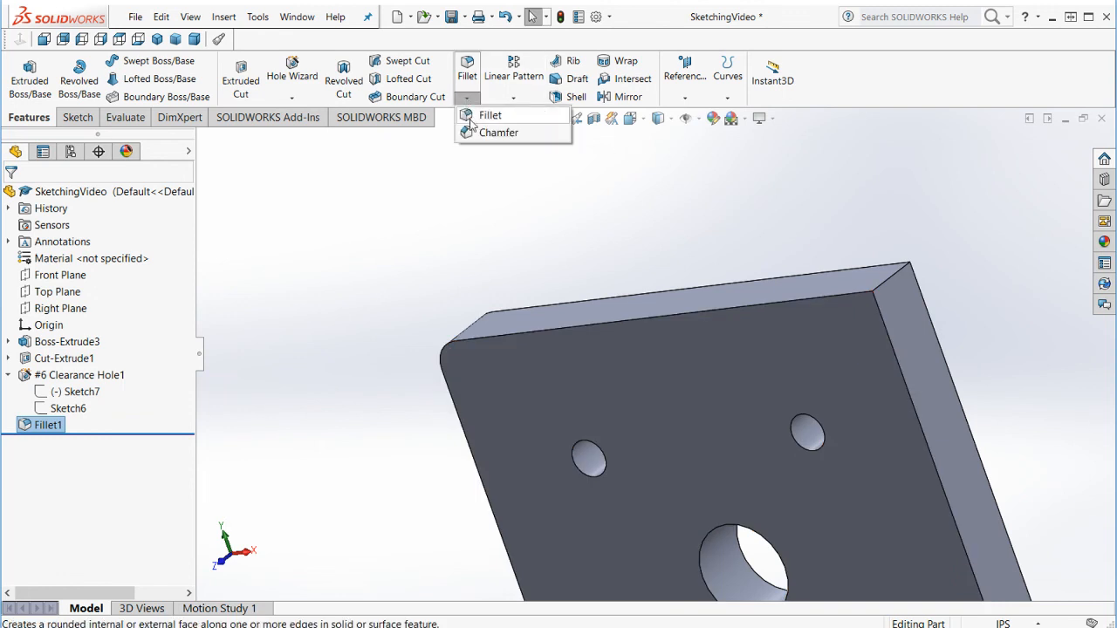
pyautogui.click(476, 131)
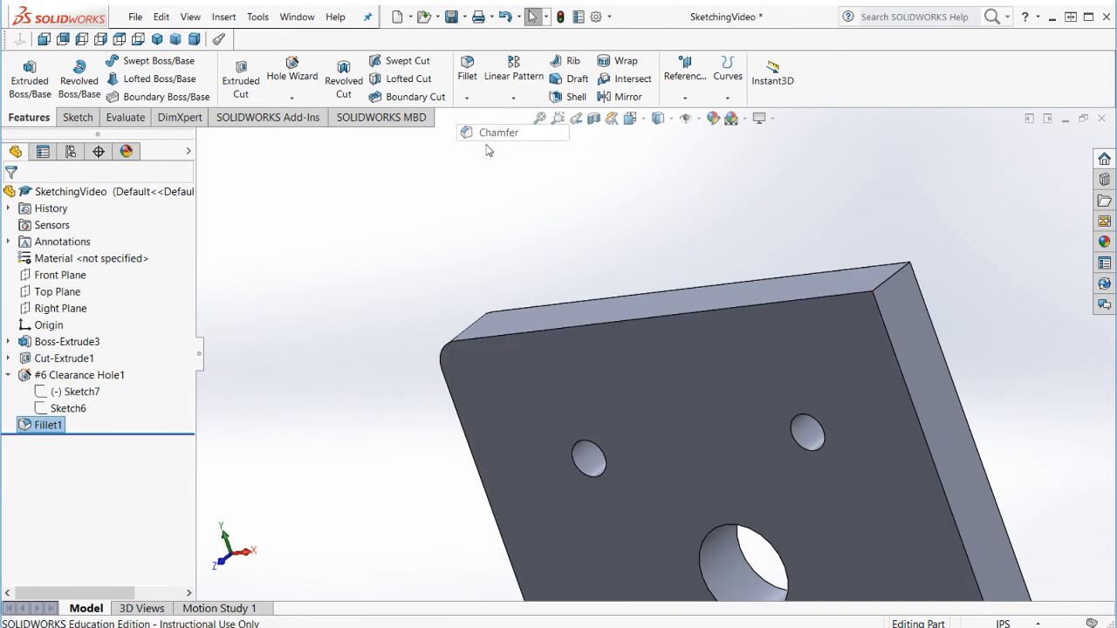
pyautogui.click(889, 278)
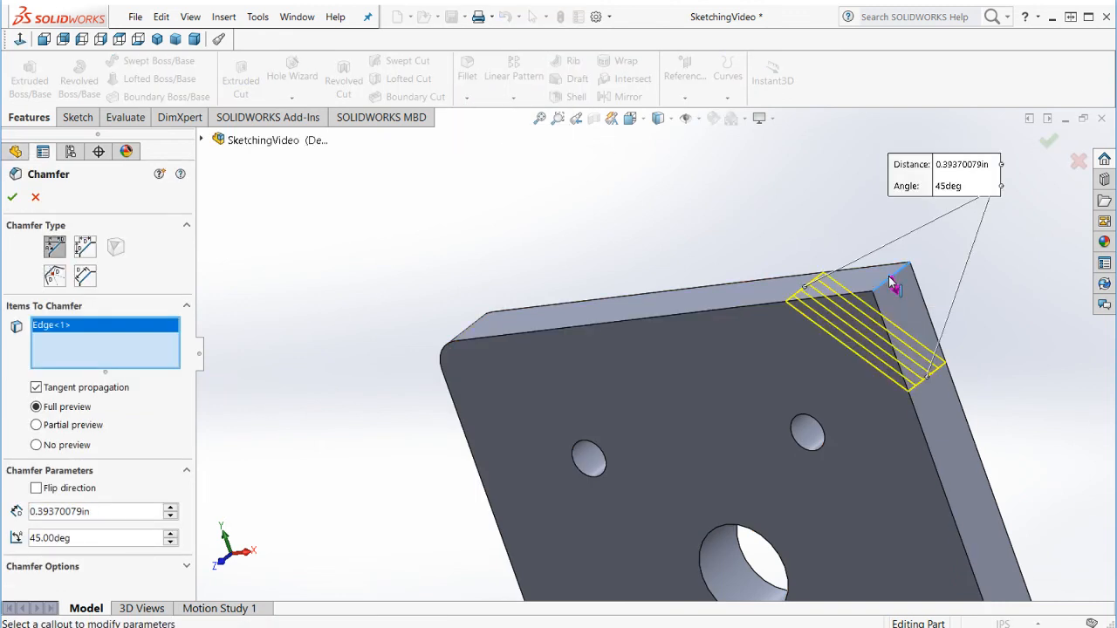
pyautogui.moveTo(947, 391); pyautogui.dragTo(1012, 296, button='middle')
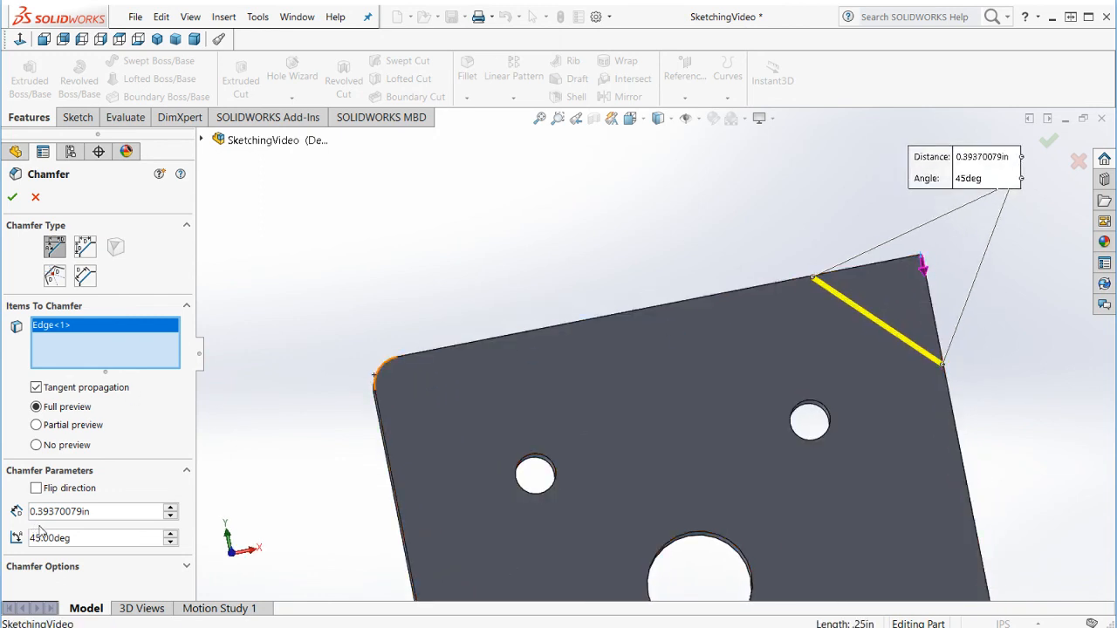
pyautogui.doubleClick(101, 511)
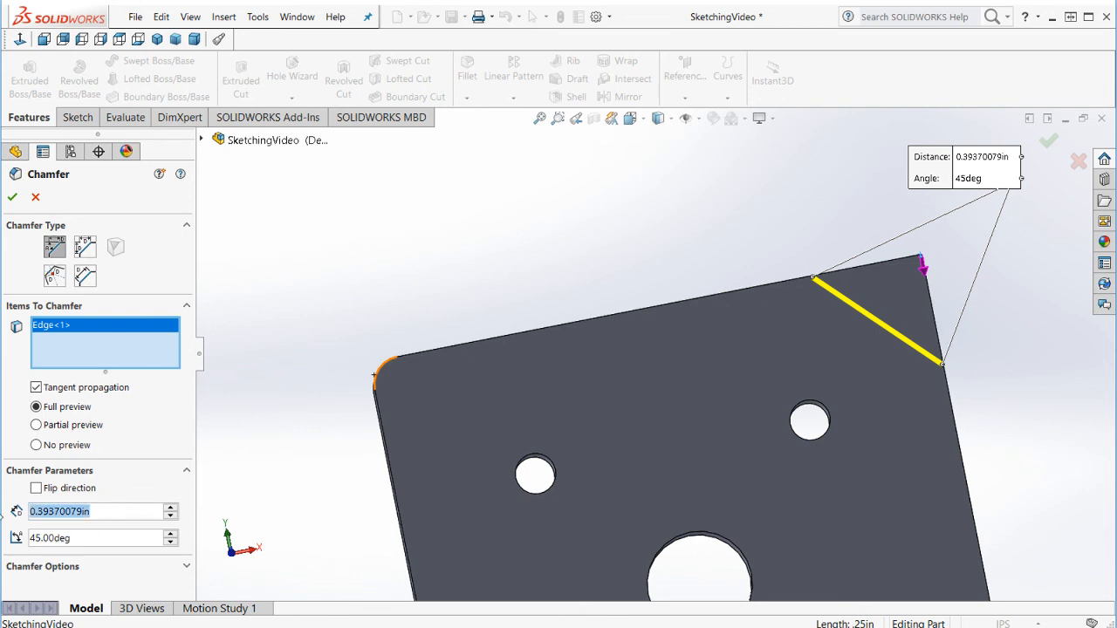
pyautogui.write('.25')
pyautogui.press('Return')
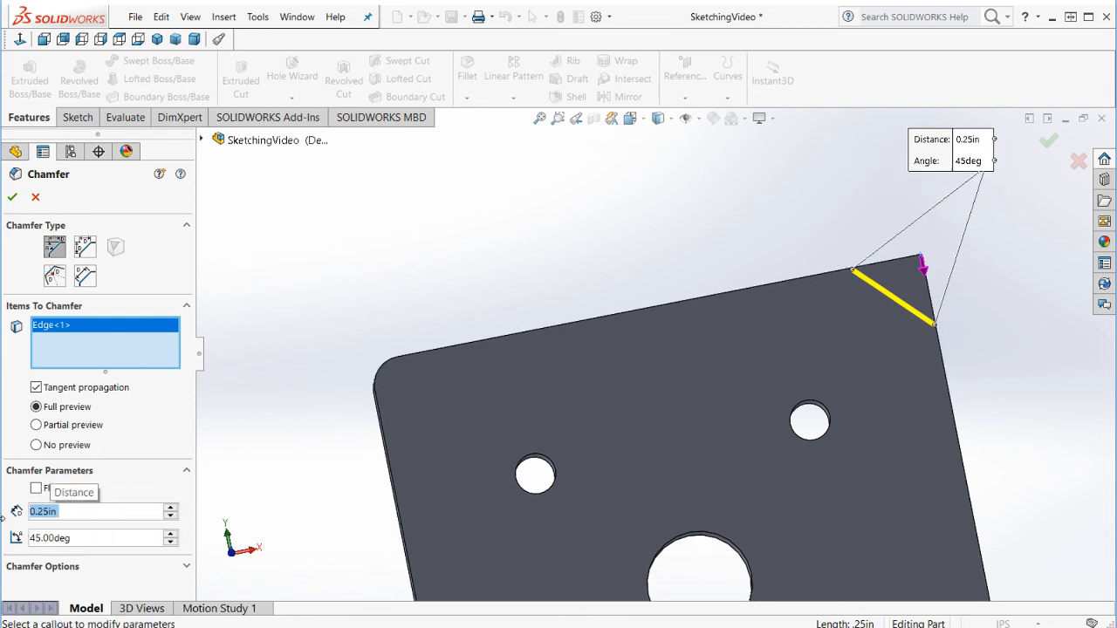
pyautogui.click(94, 537)
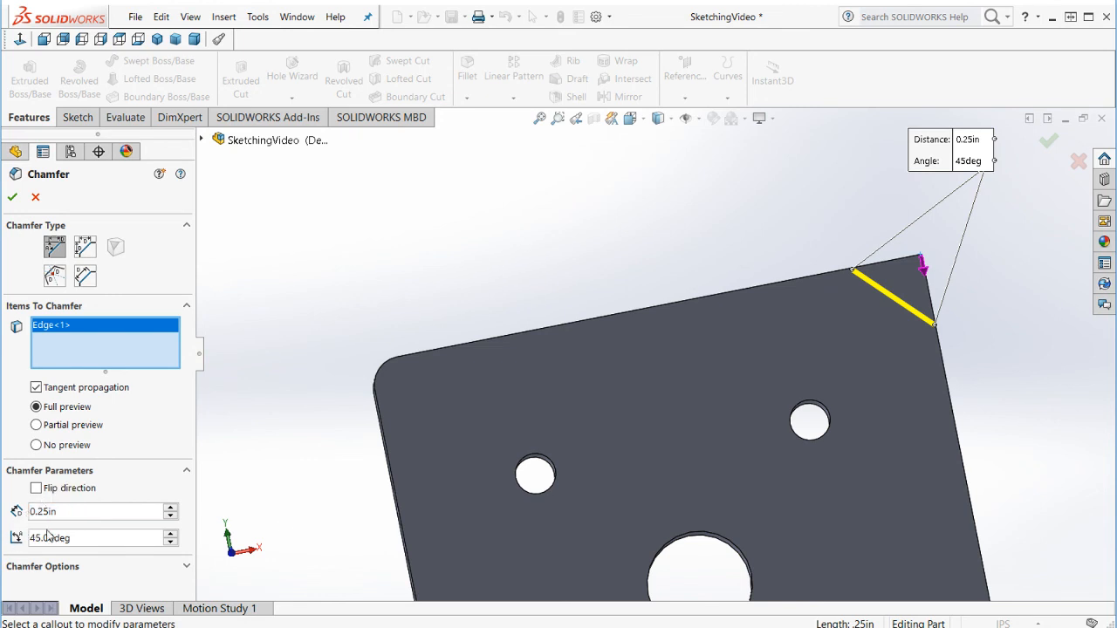
pyautogui.click(12, 196)
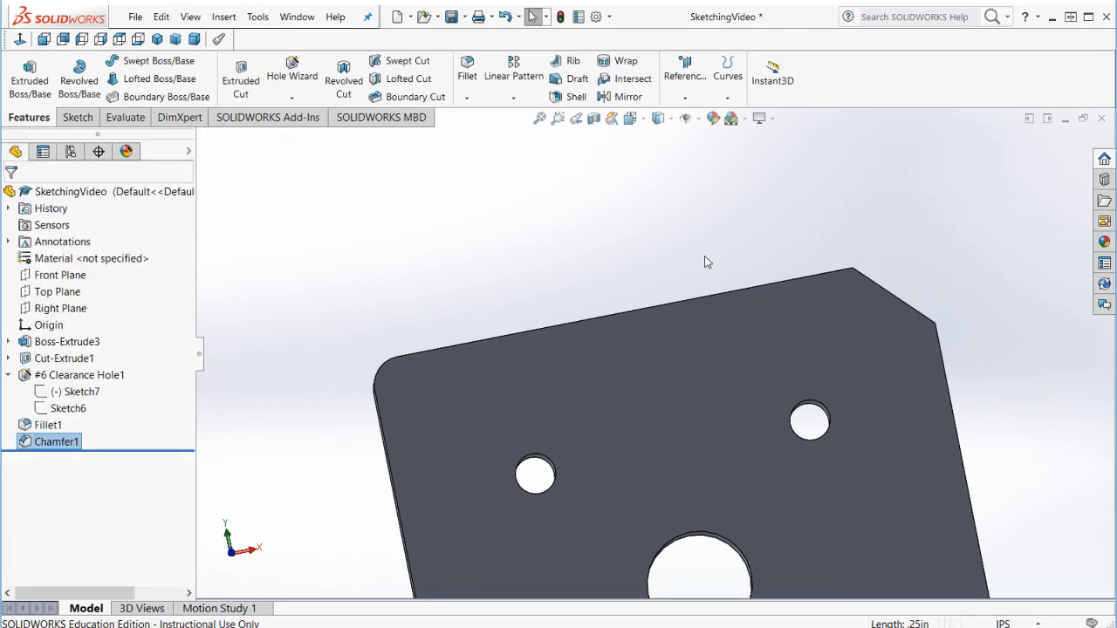
pyautogui.moveTo(921, 292); pyautogui.dragTo(930, 357, button='middle')
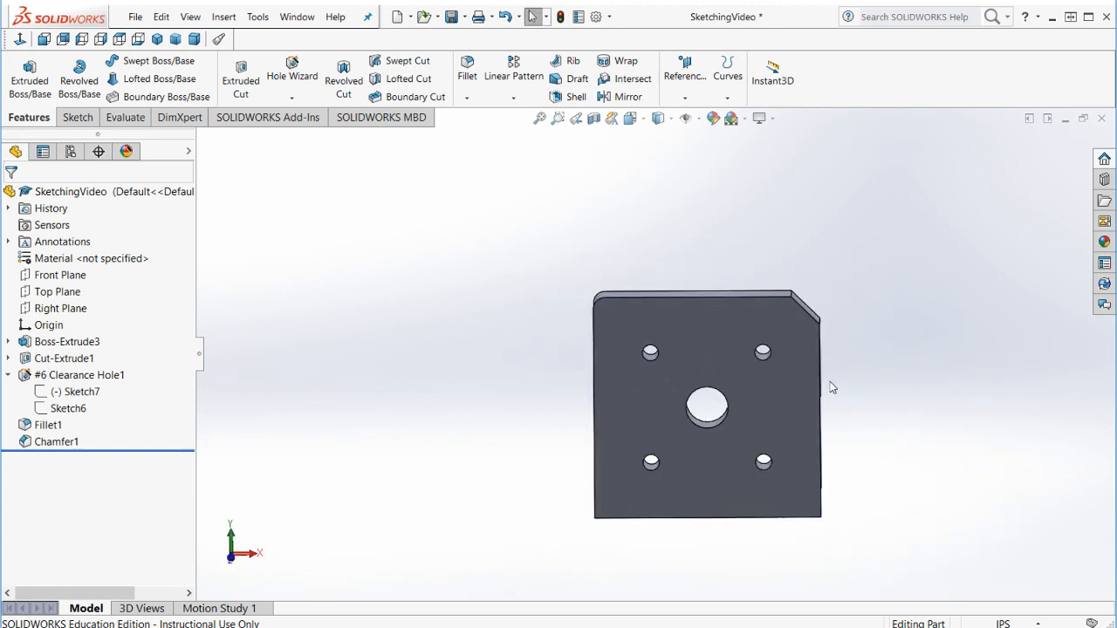
pyautogui.moveTo(830, 386); pyautogui.dragTo(880, 369, button='middle')
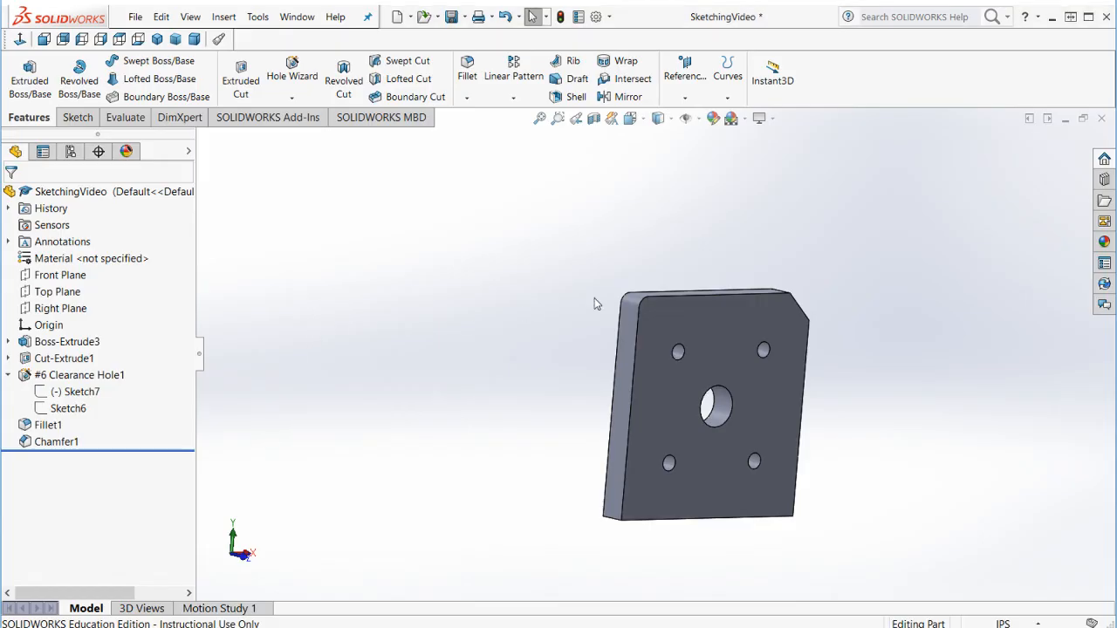
# Step: Assign the aluminium material 6061 Alloy to the part from the Aluminium Alloys category of SOLIDWORKS Materials
pyautogui.rightClick(64, 260)
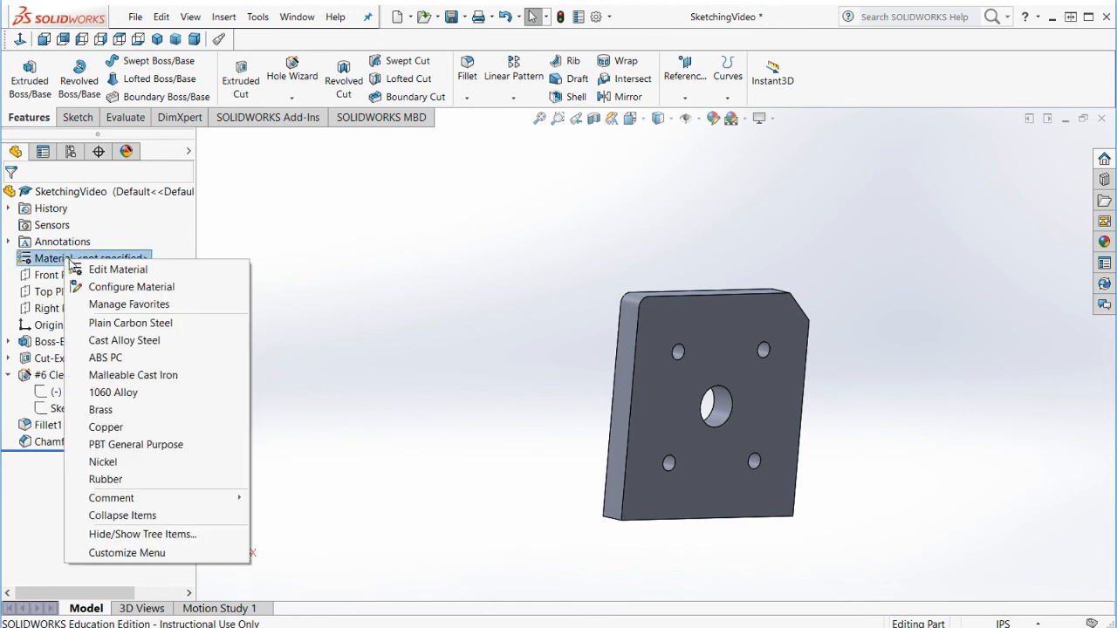
pyautogui.rightClick(27, 258)
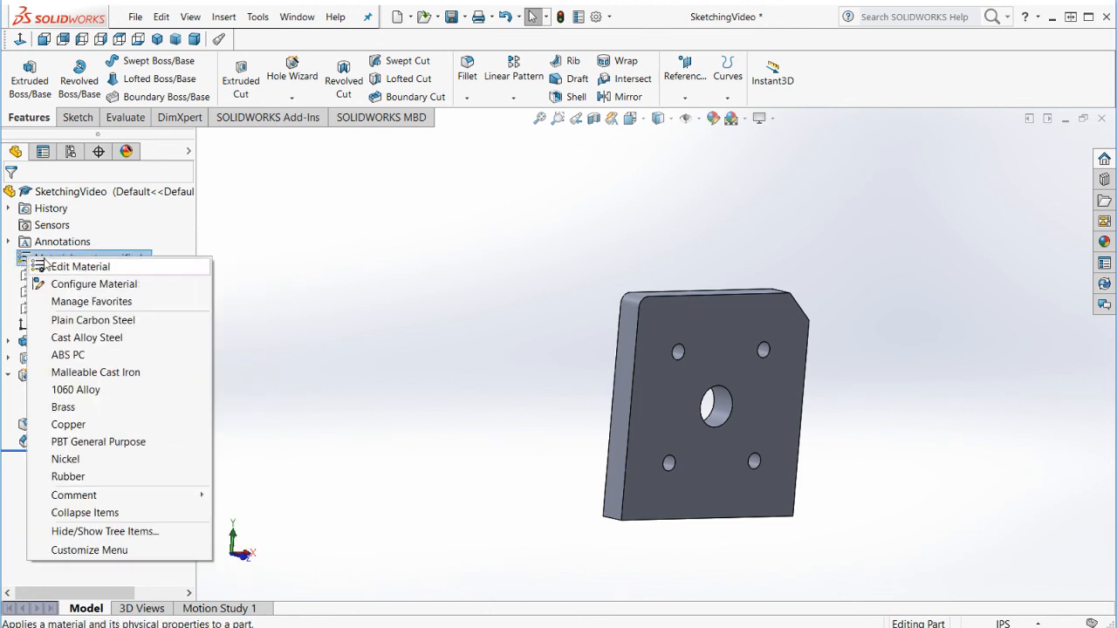
pyautogui.click(82, 267)
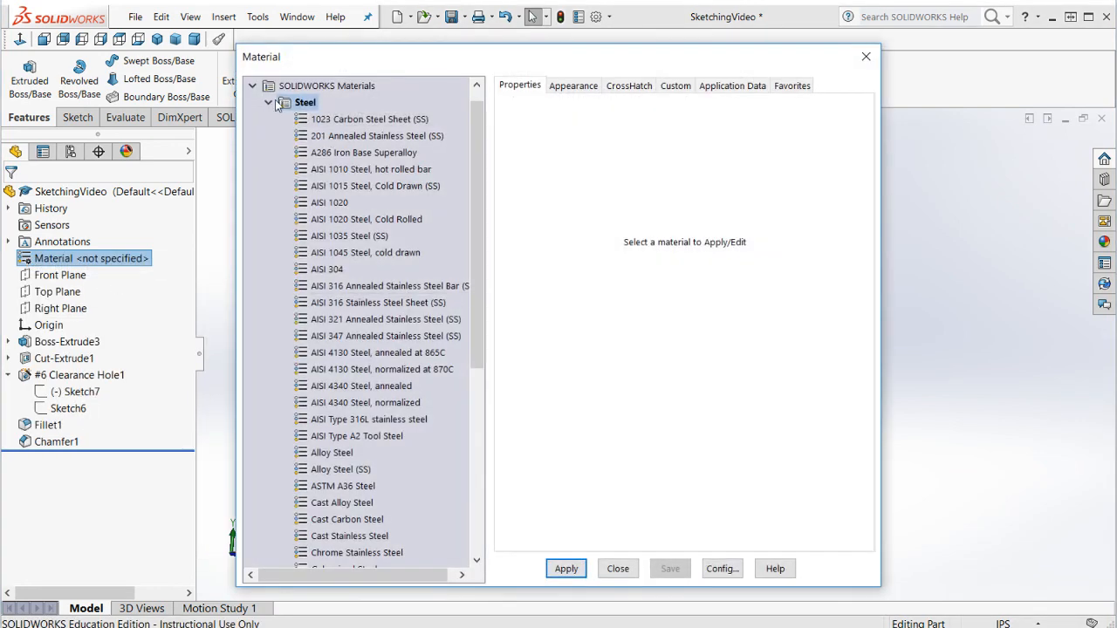
pyautogui.click(270, 102)
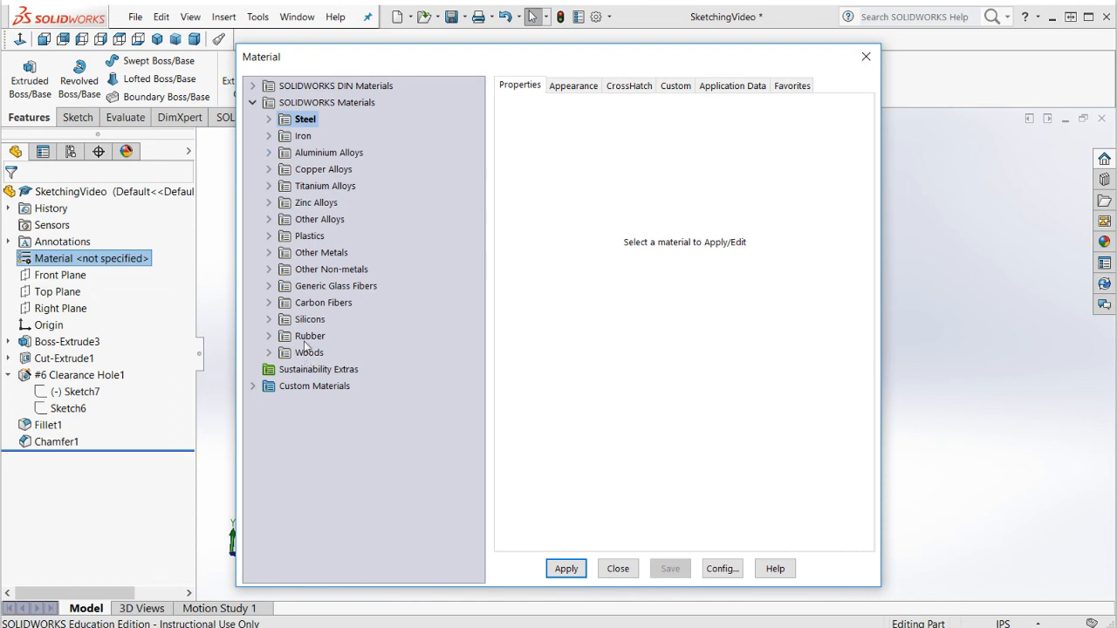
pyautogui.click(270, 153)
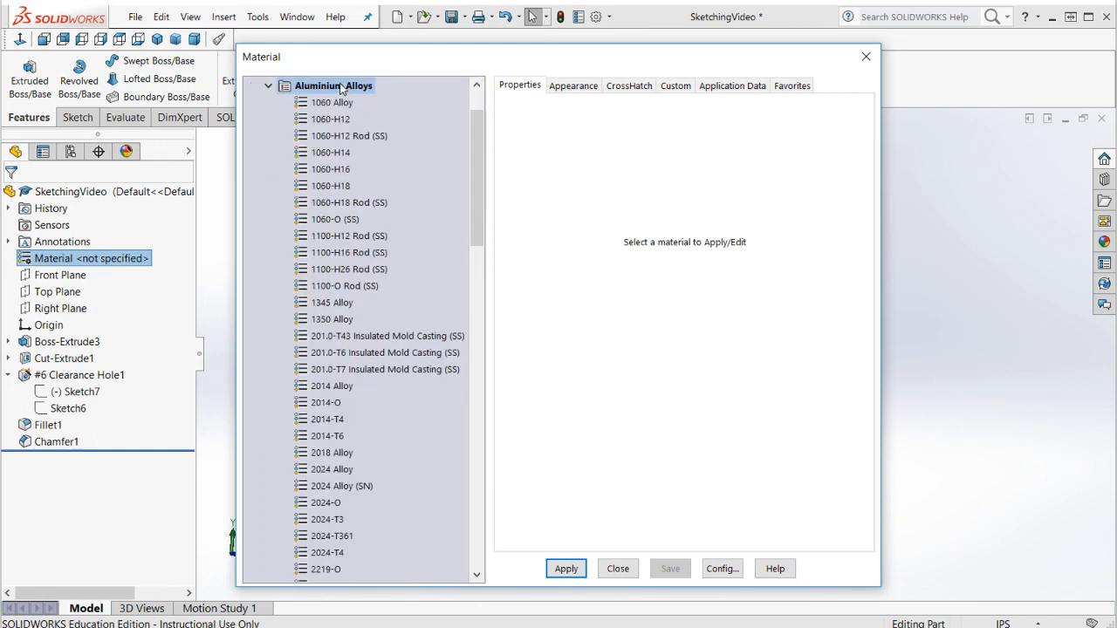
pyautogui.scroll(-7, 327, 441)
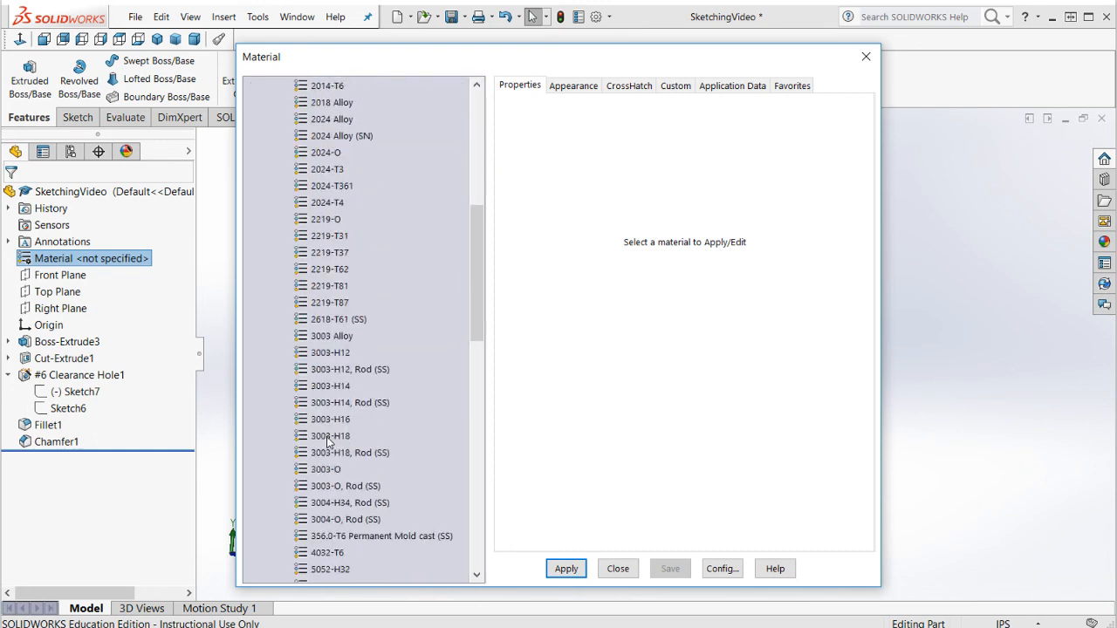
pyautogui.scroll(-7, 326, 445)
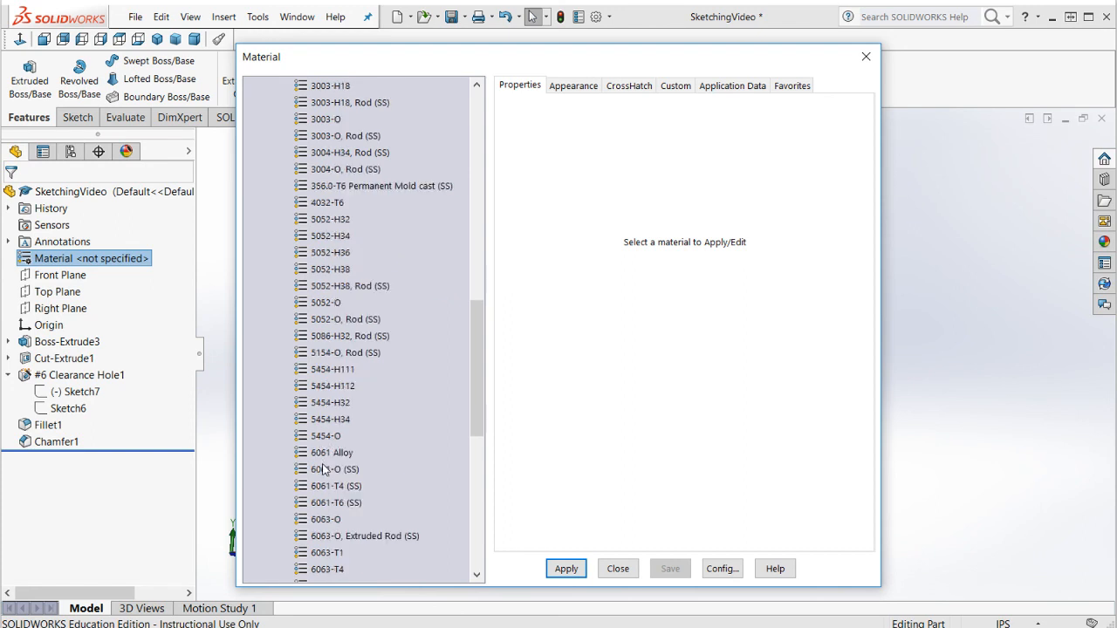
pyautogui.click(329, 486)
pyautogui.click(340, 453)
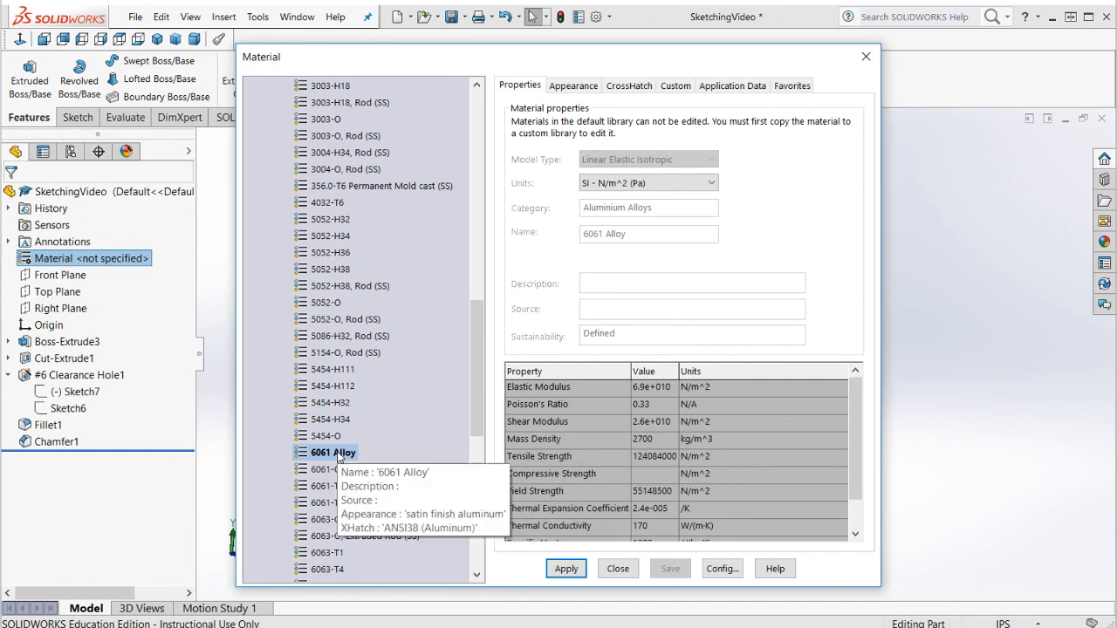
pyautogui.click(568, 570)
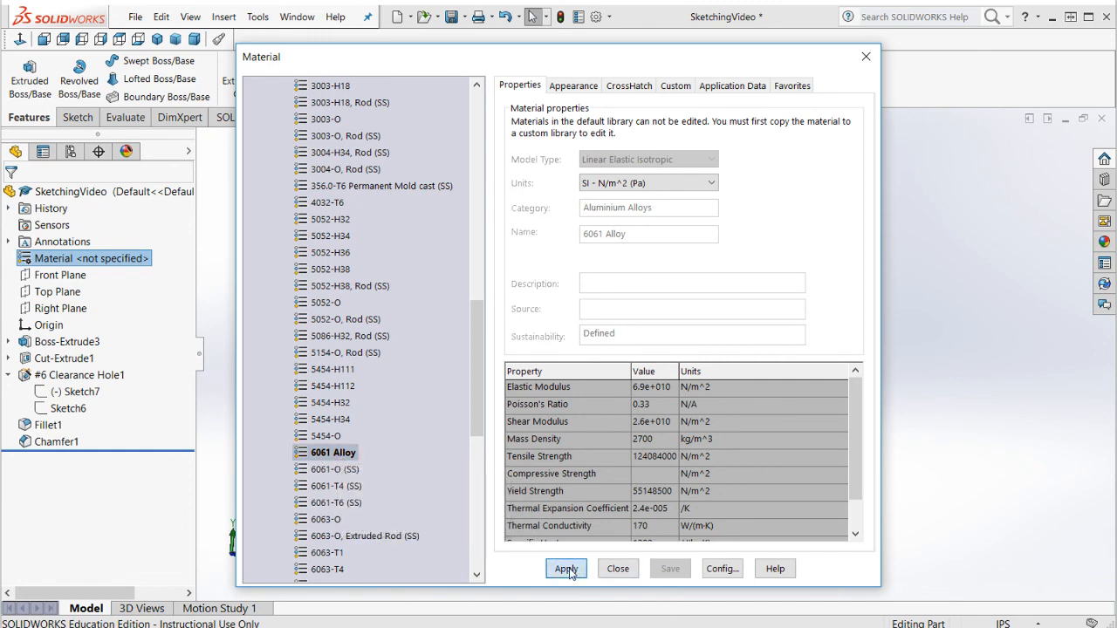
# Step: Finish the 6061 Alloy assignment by closing the Material dialog and return to the plate model
pyautogui.click(617, 569)
pyautogui.moveTo(680, 370); pyautogui.dragTo(670, 375, button='middle')
pyautogui.scroll(-4, 781, 428)
pyautogui.scroll(1, 741, 411)
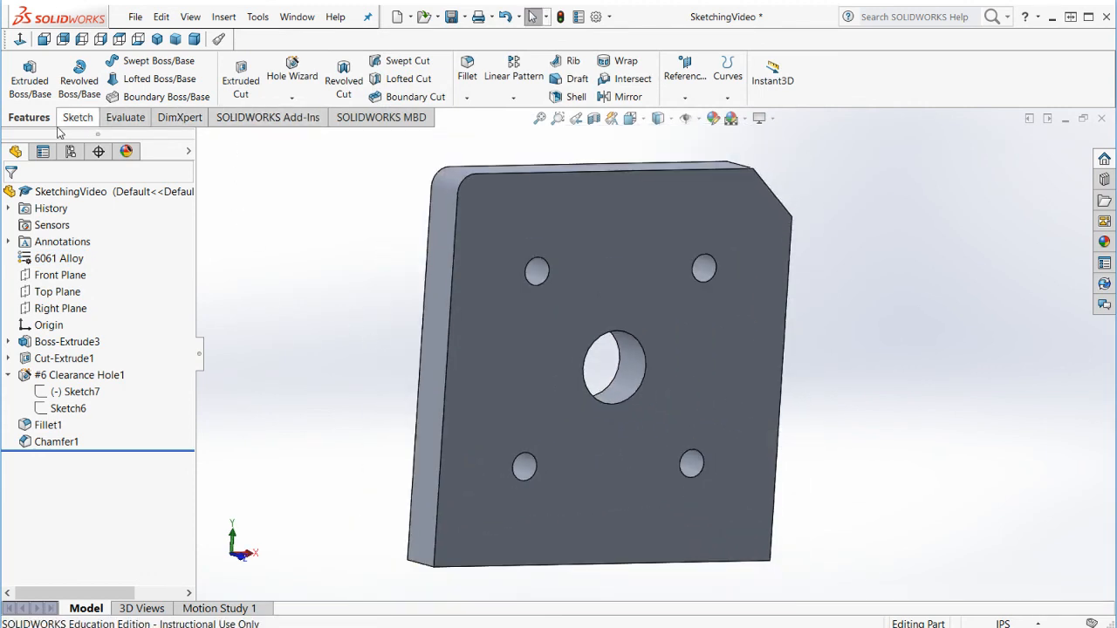
# Step: Evaluate the plate's mass properties, review the report, and close it
pyautogui.click(123, 120)
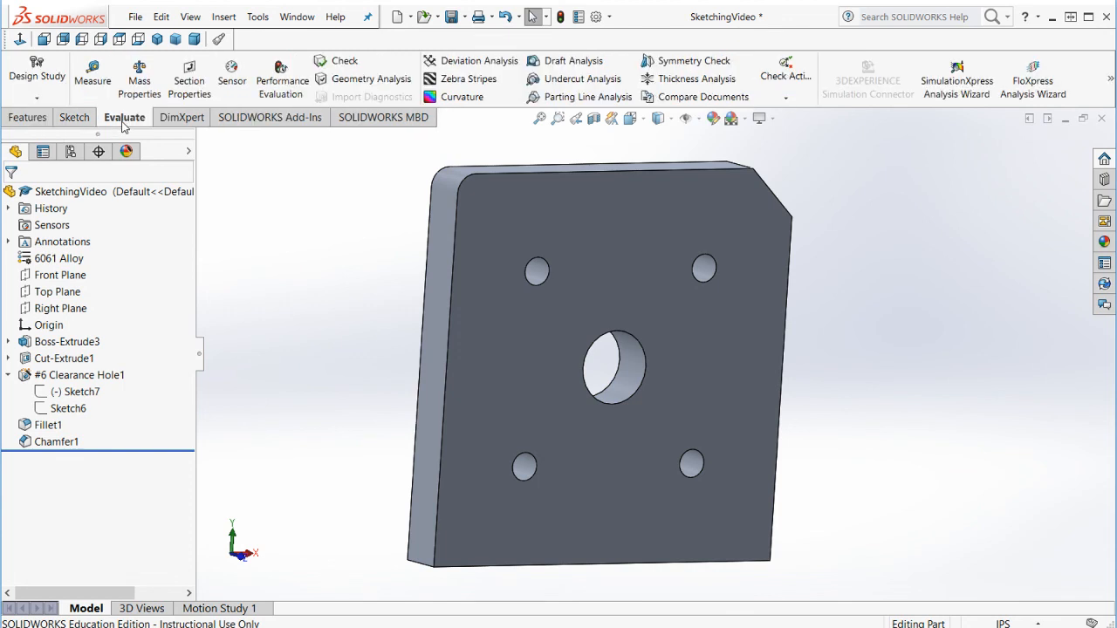
pyautogui.click(146, 83)
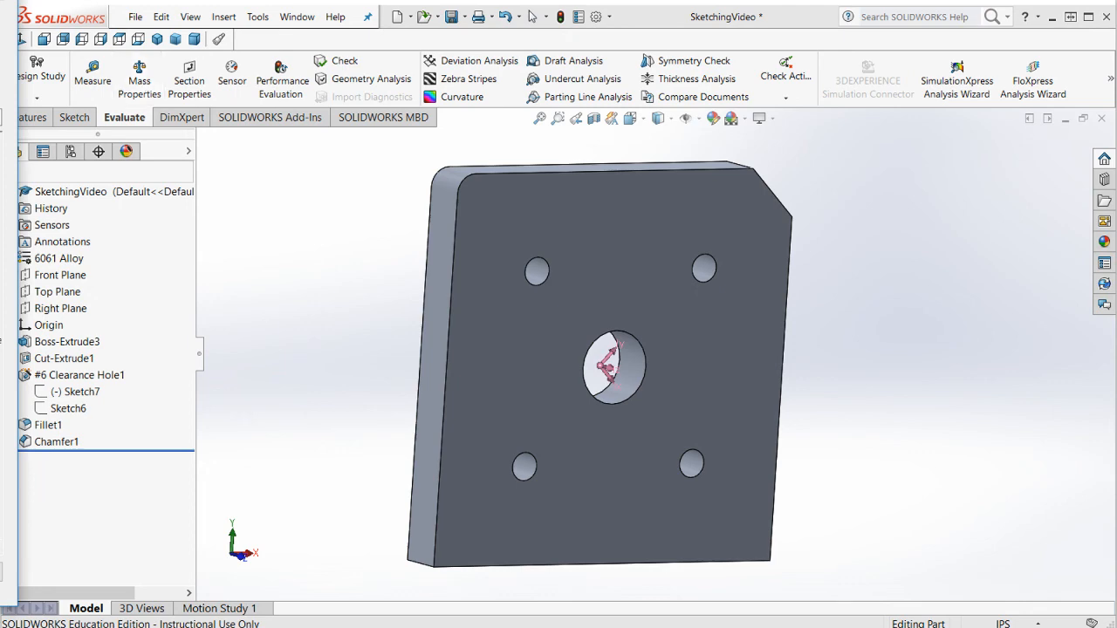
pyautogui.moveTo(0, 0); pyautogui.dragTo(457, 1)
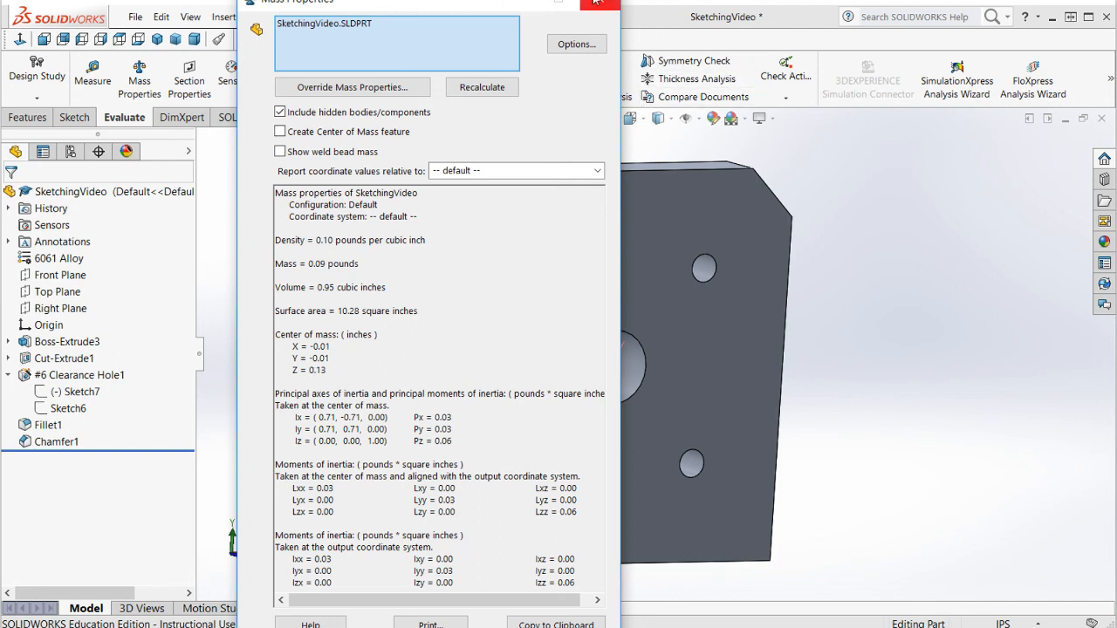
pyautogui.click(597, 2)
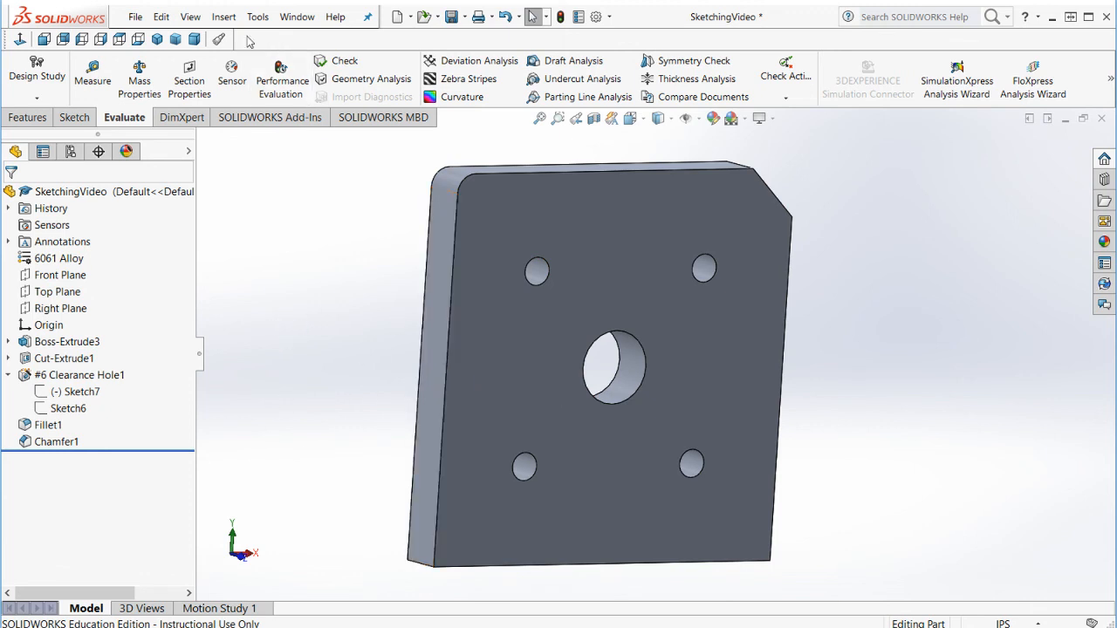
# Step: Save the SketchingVideo part under its existing name
pyautogui.click(460, 17)
pyautogui.click(478, 35)
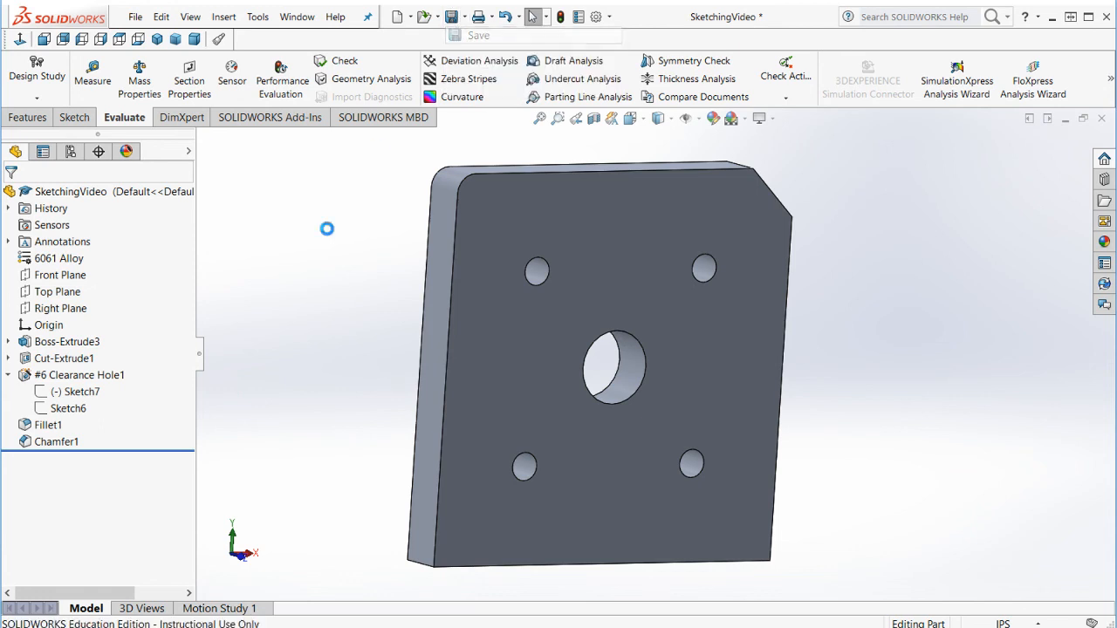
pyautogui.moveTo(463, 450); pyautogui.dragTo(544, 541, button='middle')
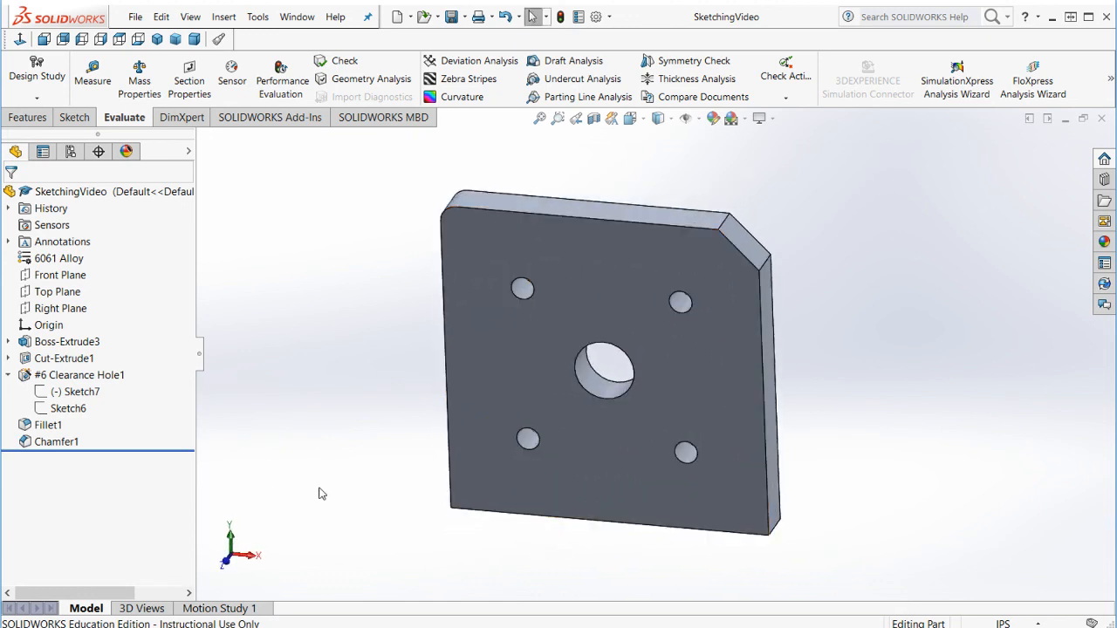